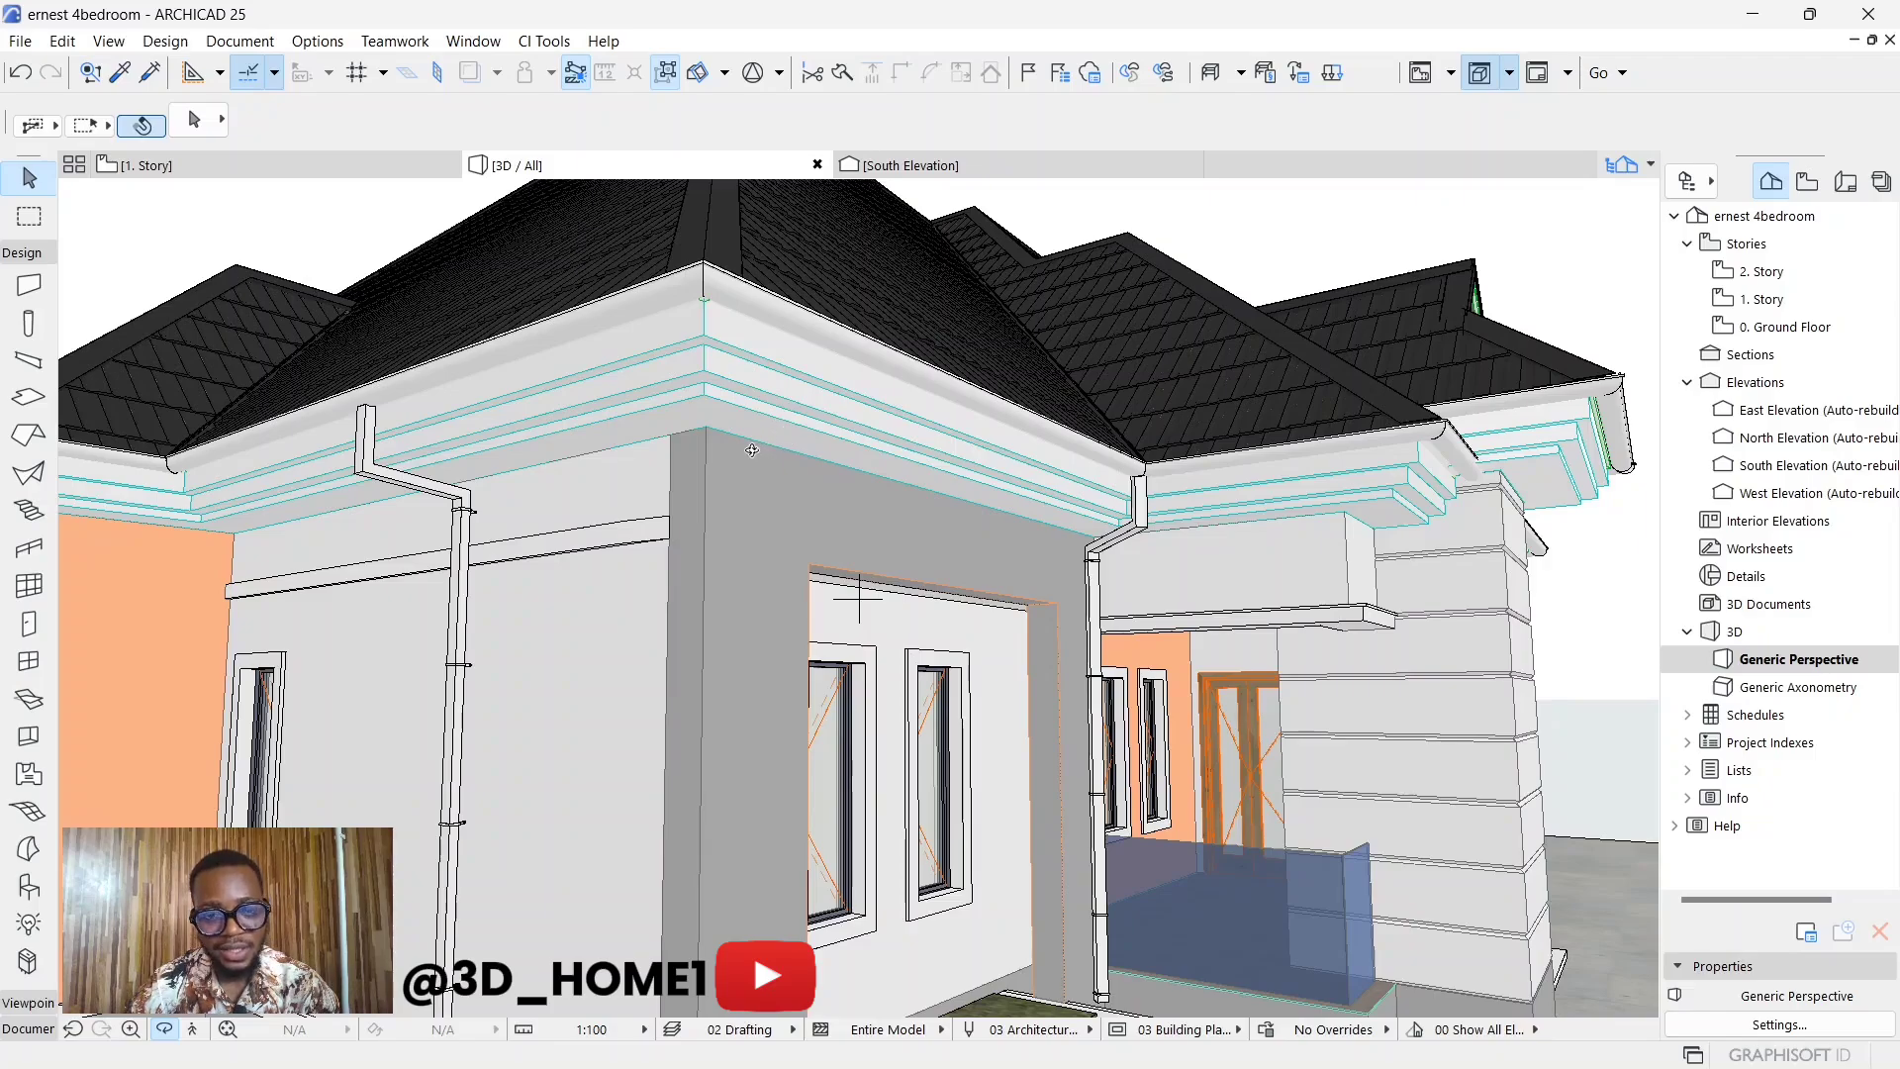
# - Open the 4-bedroom house's West Elevation from the Navigator and zoom out to show the whole house
pyautogui.scroll(2, 742, 457)
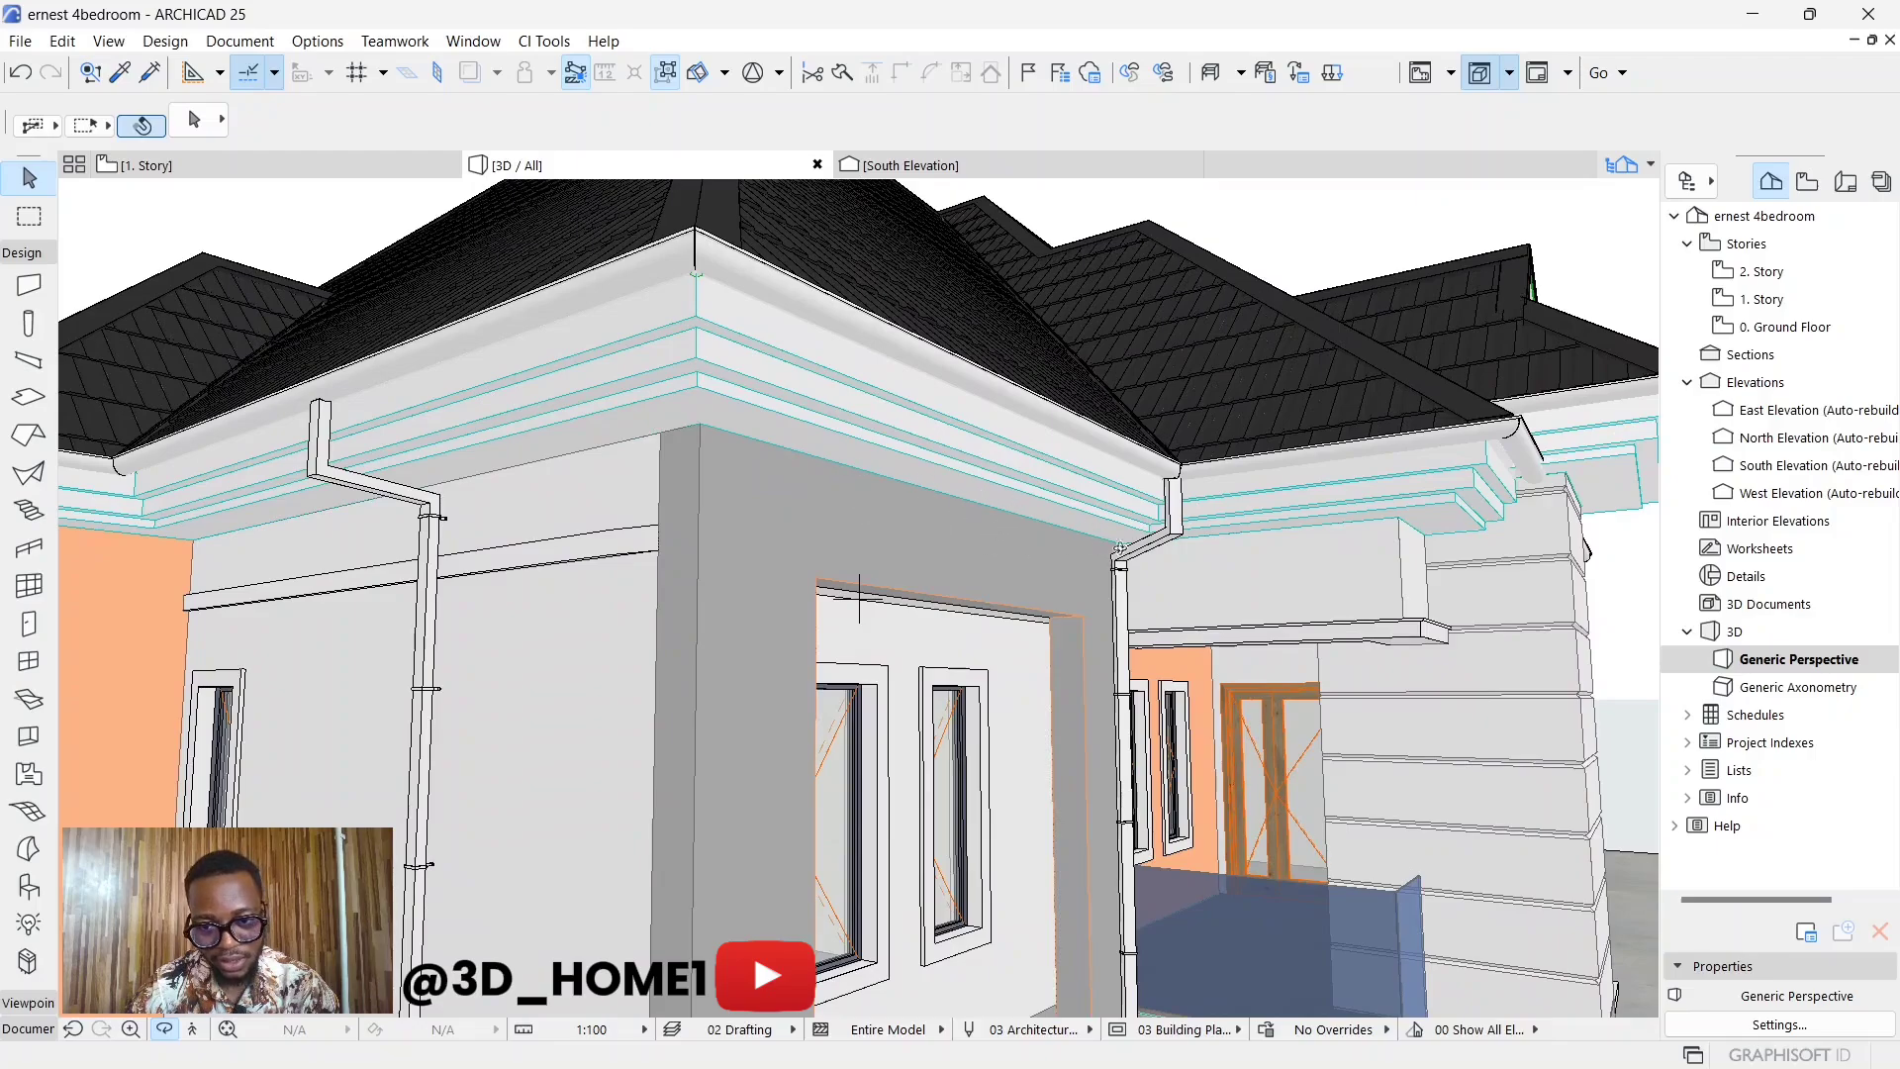
pyautogui.scroll(-1, 709, 470)
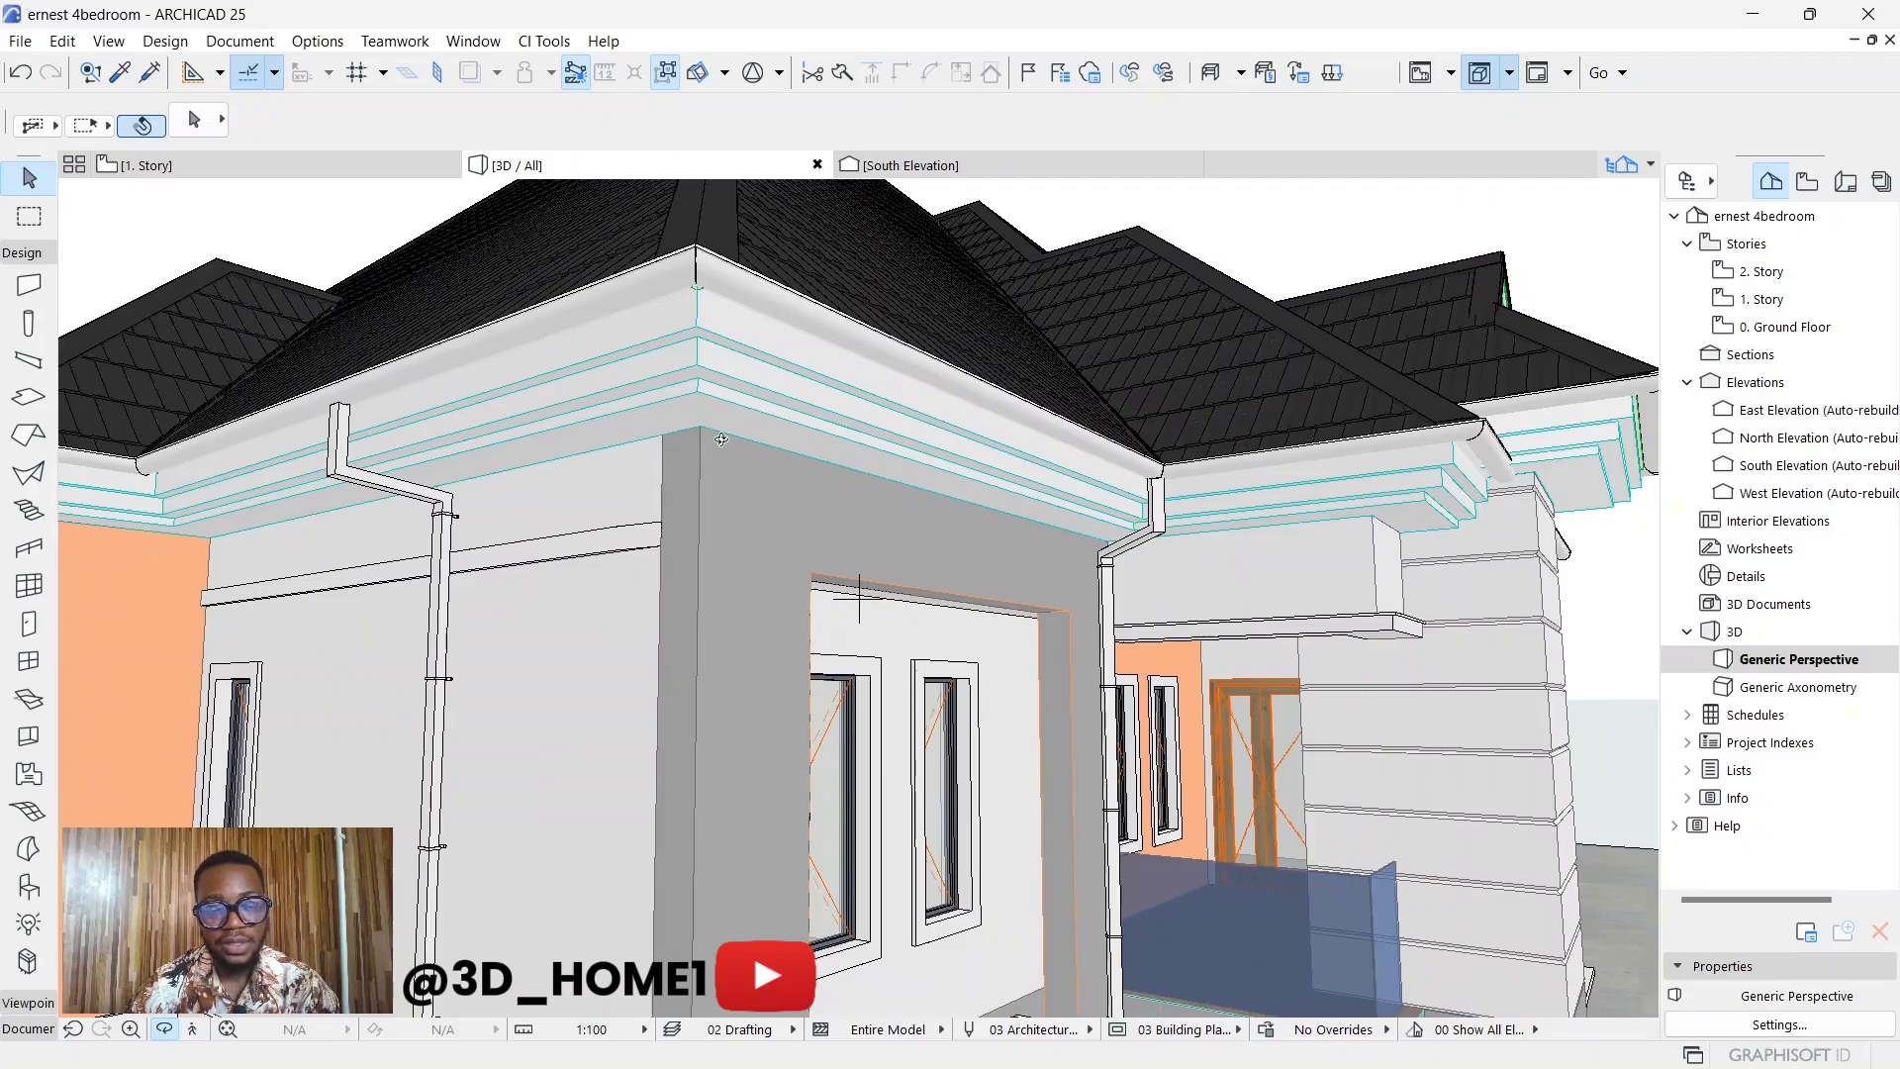
pyautogui.scroll(-1, 634, 485)
pyautogui.scroll(-1, 634, 485)
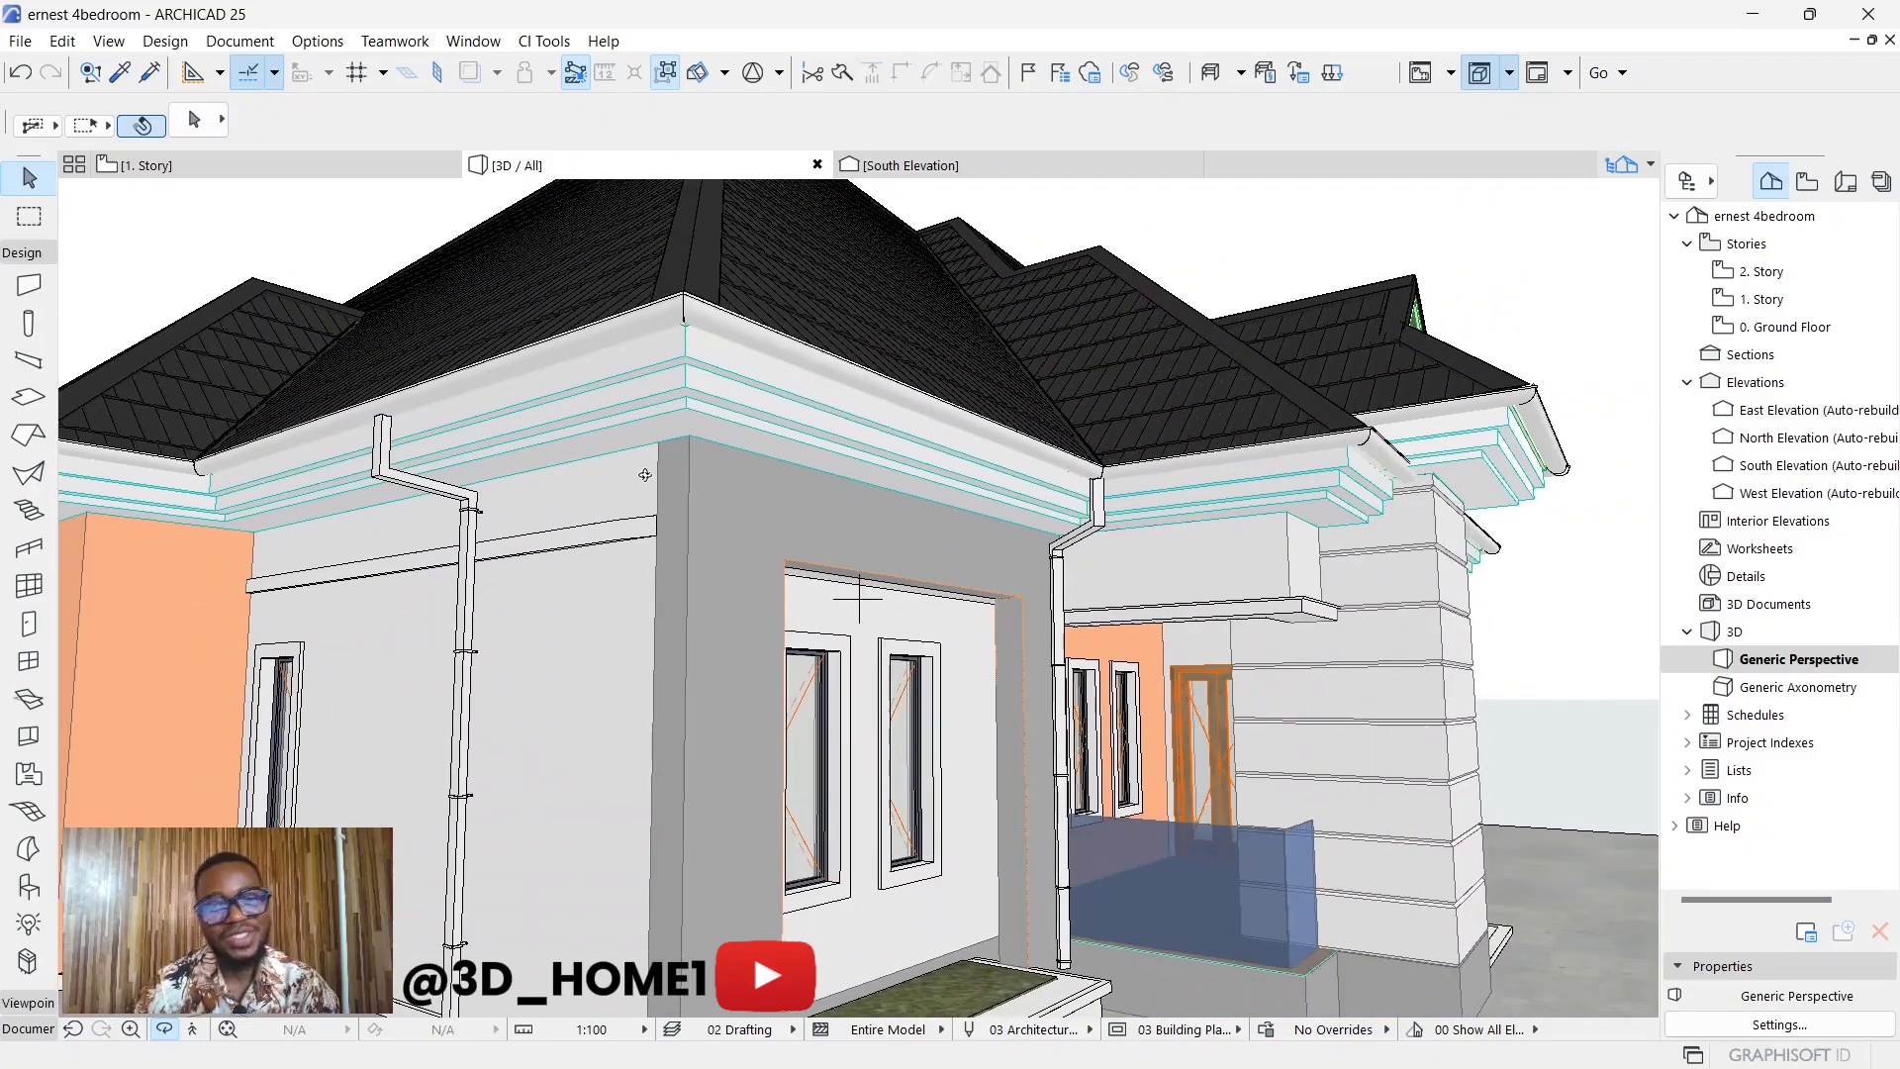
pyautogui.doubleClick(1778, 493)
pyautogui.scroll(-3, 634, 475)
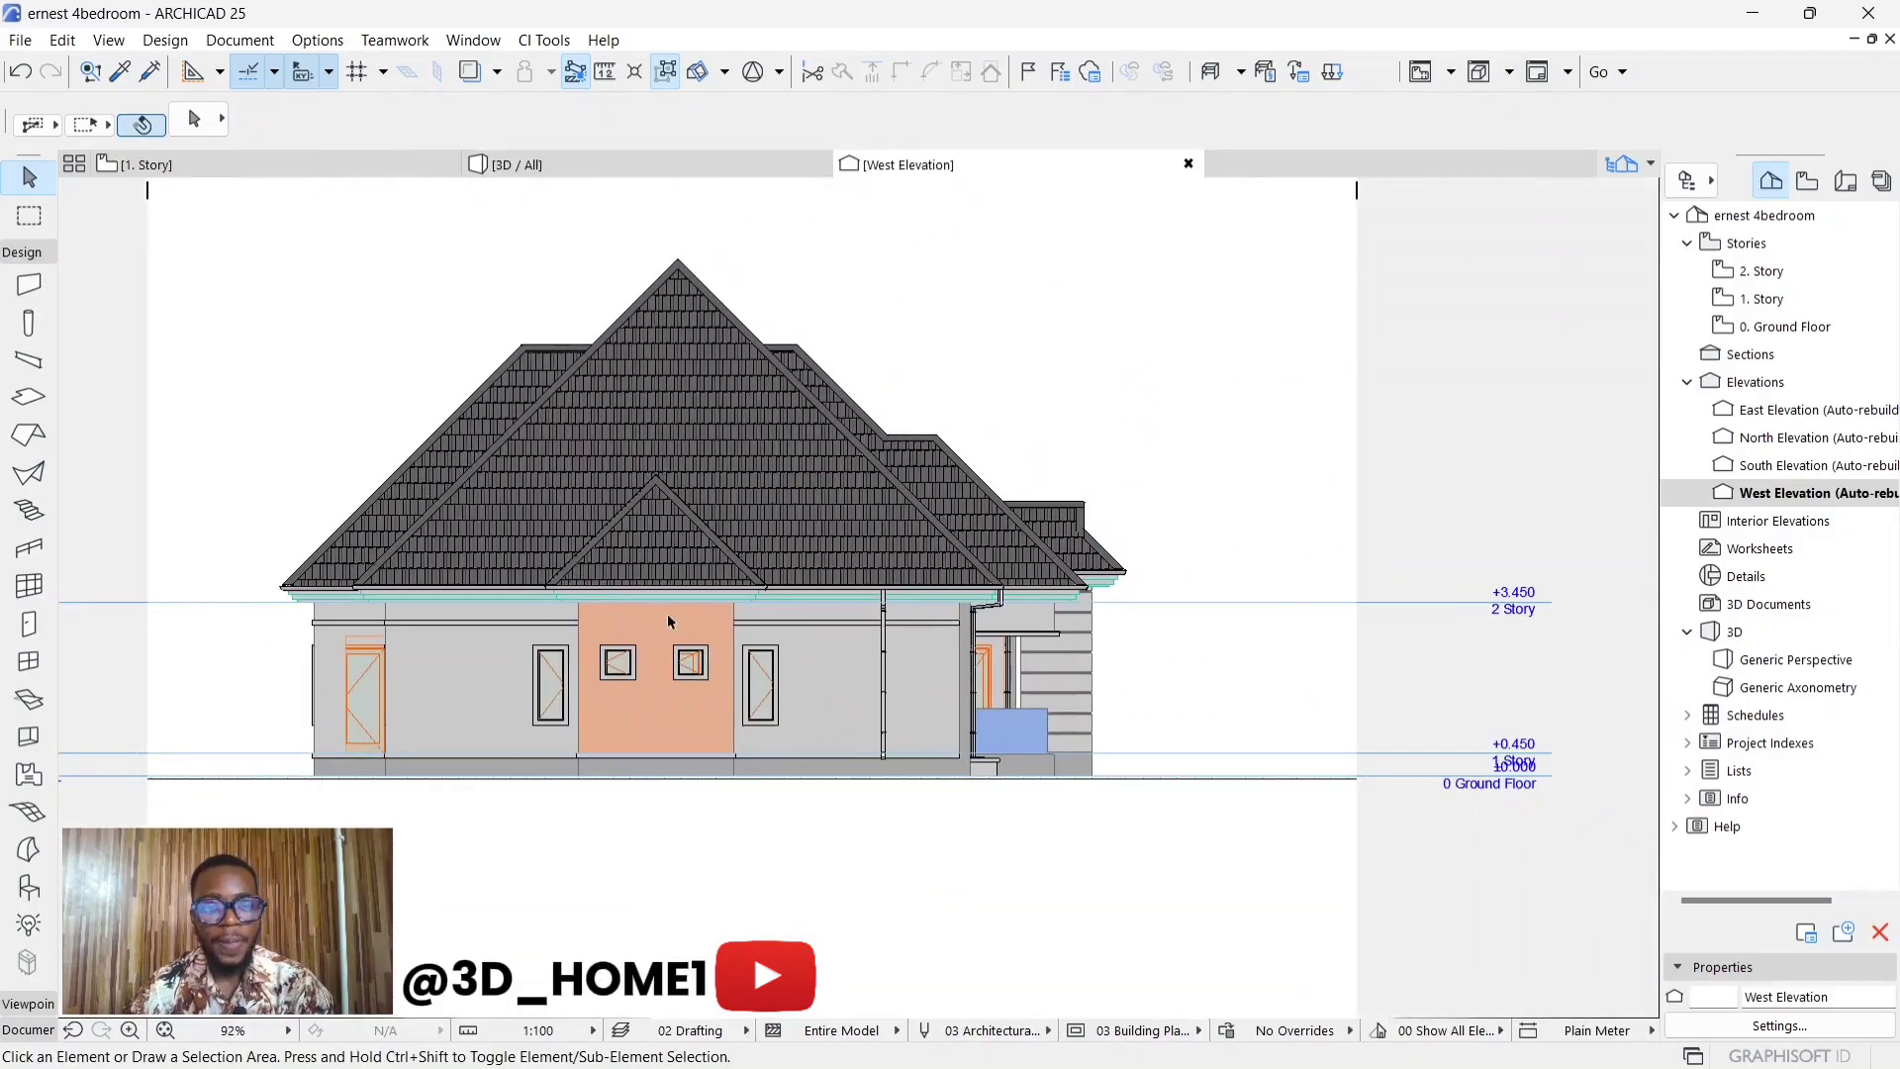
# - Open the Profile Manager from Options > Complex Profiles
pyautogui.click(320, 41)
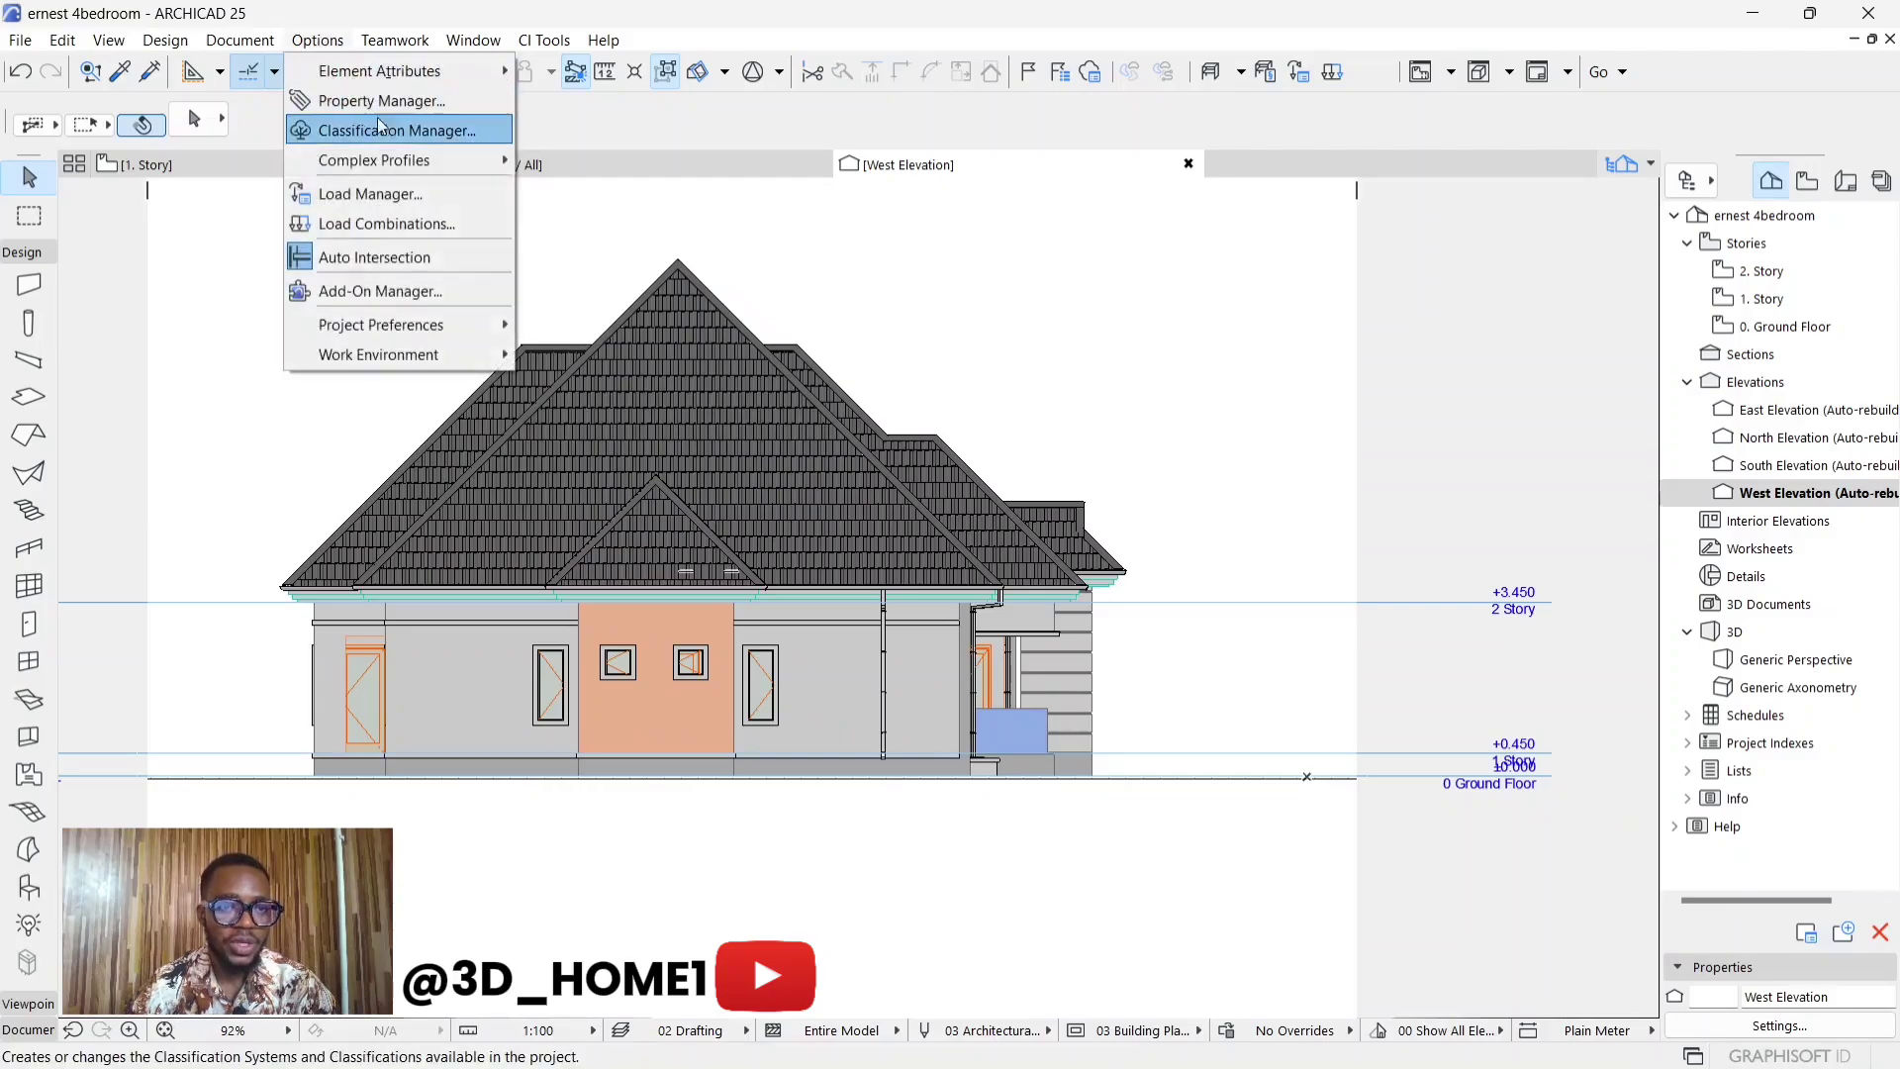
pyautogui.moveTo(405, 163)
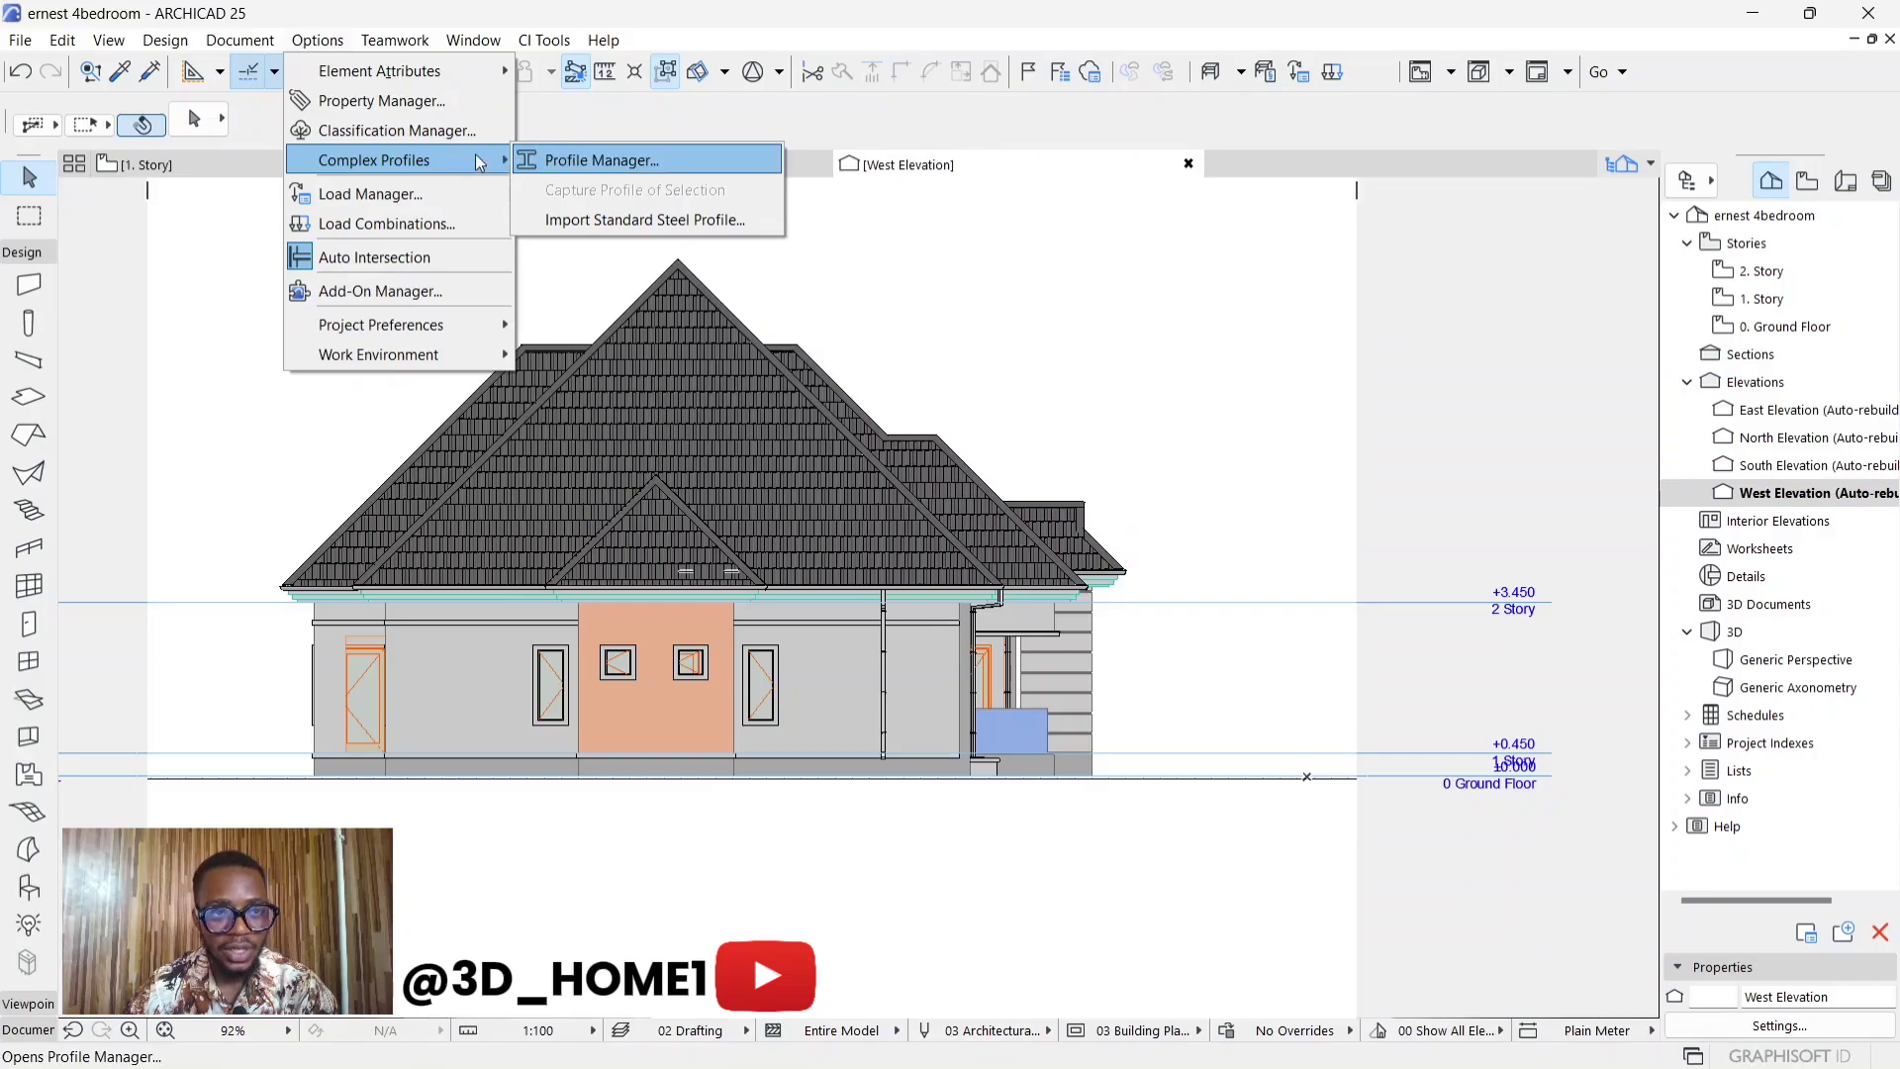
pyautogui.click(641, 162)
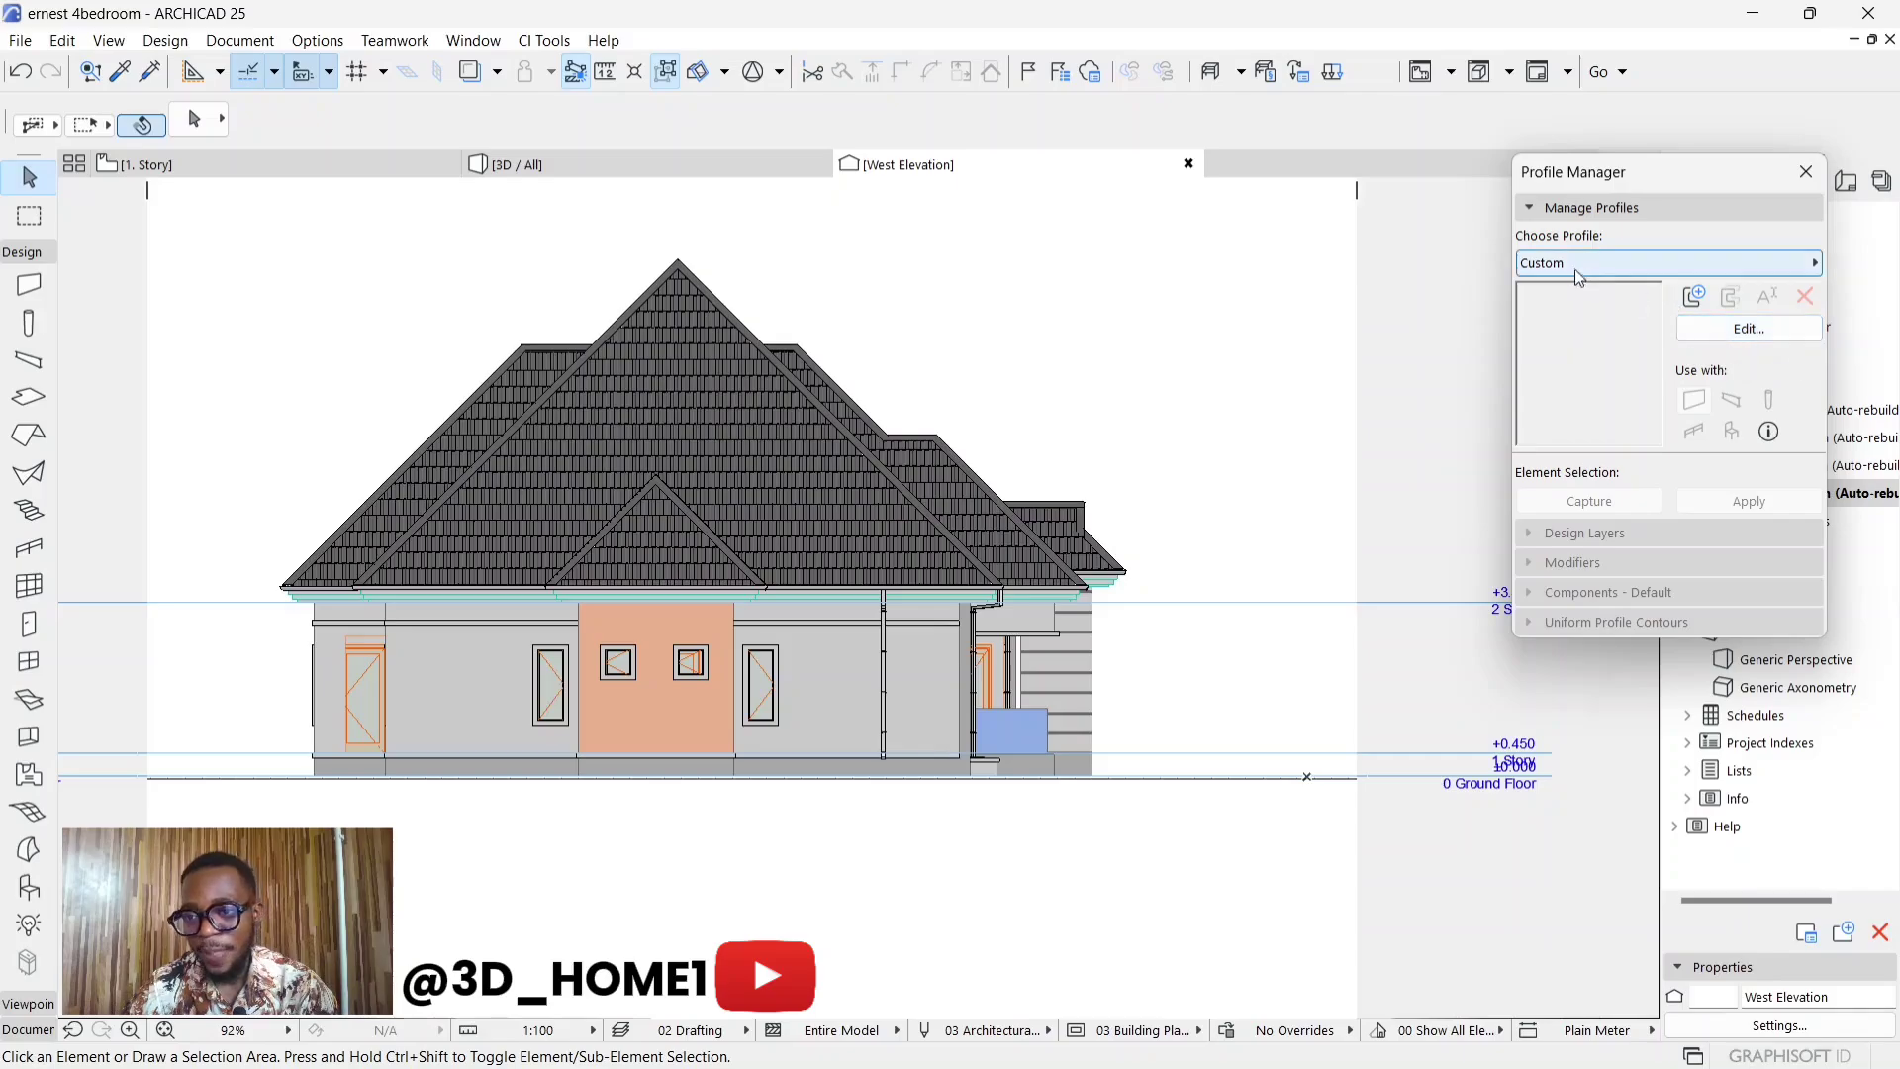
# - Add a new custom profile named 'TYPE ONE' and confirm it to reach the editor
pyautogui.click(1695, 297)
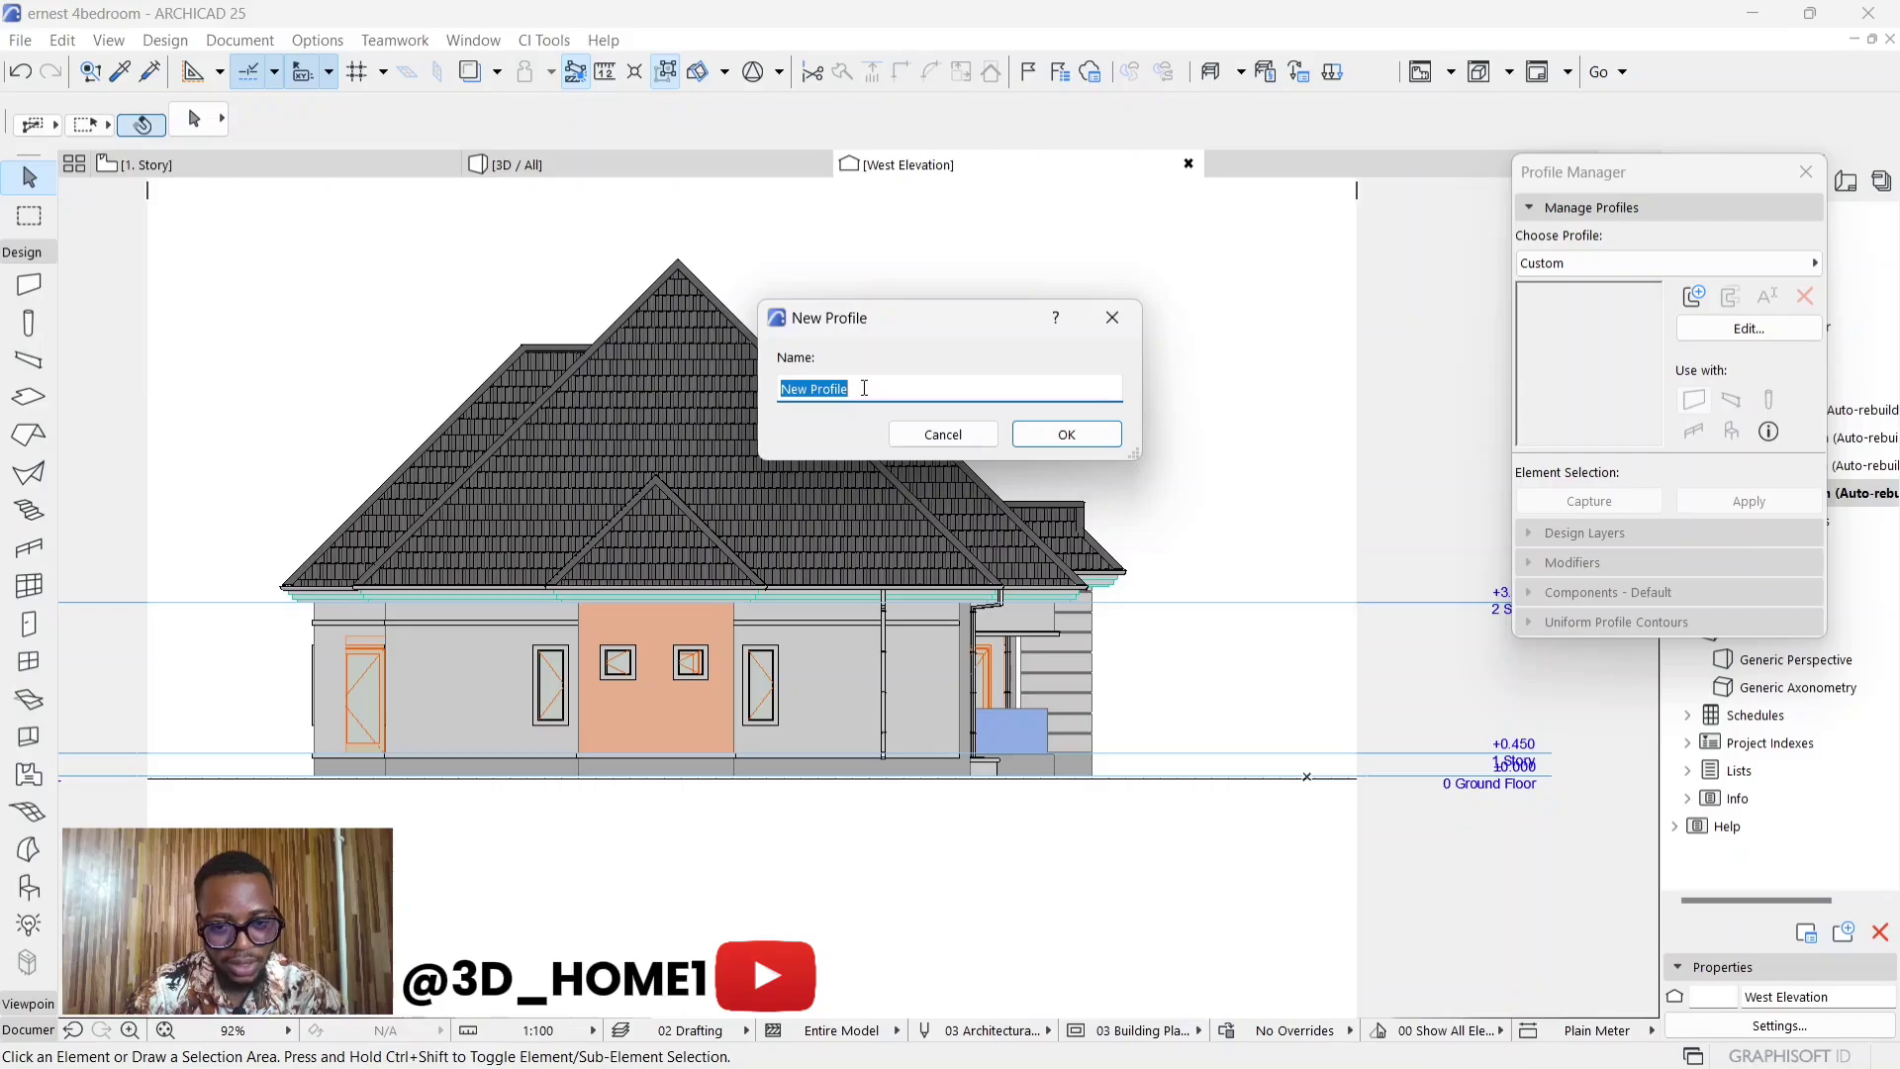
pyautogui.write('type one')
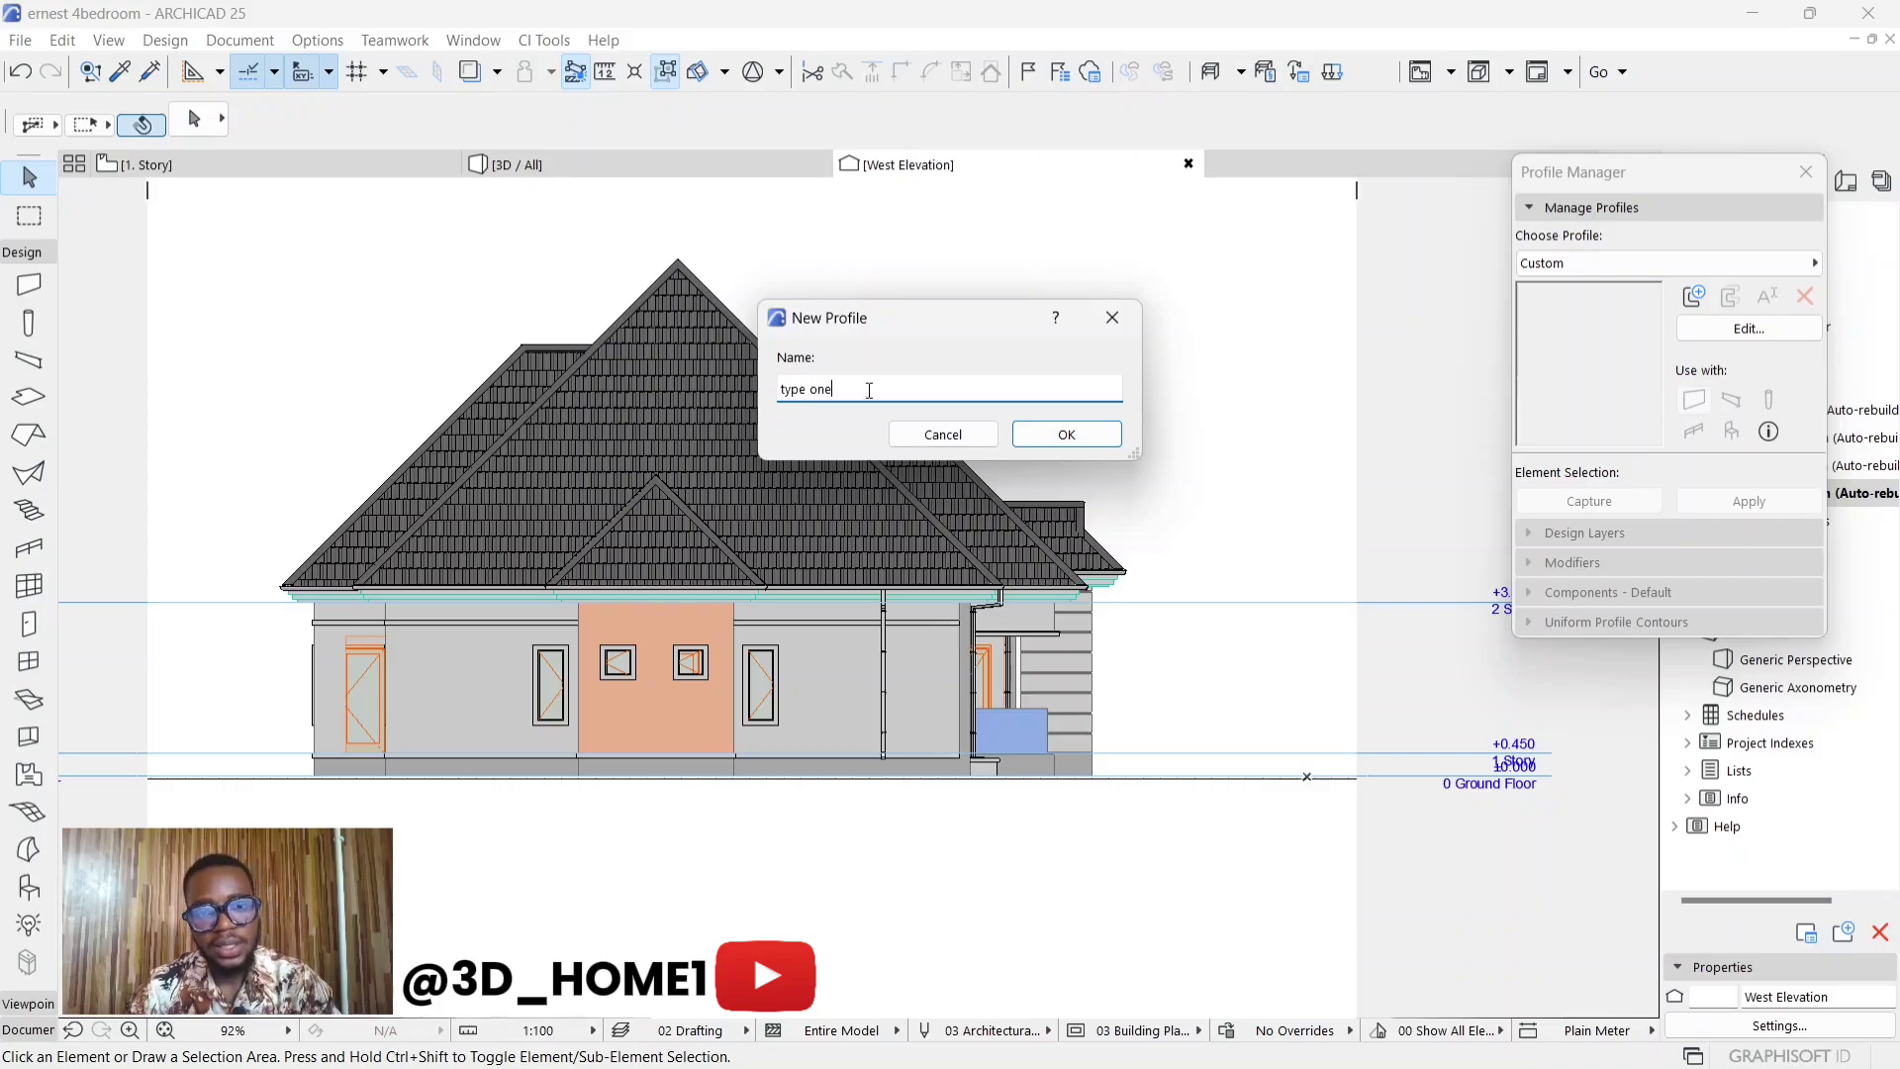
pyautogui.hotkey('ctrl', 'a')
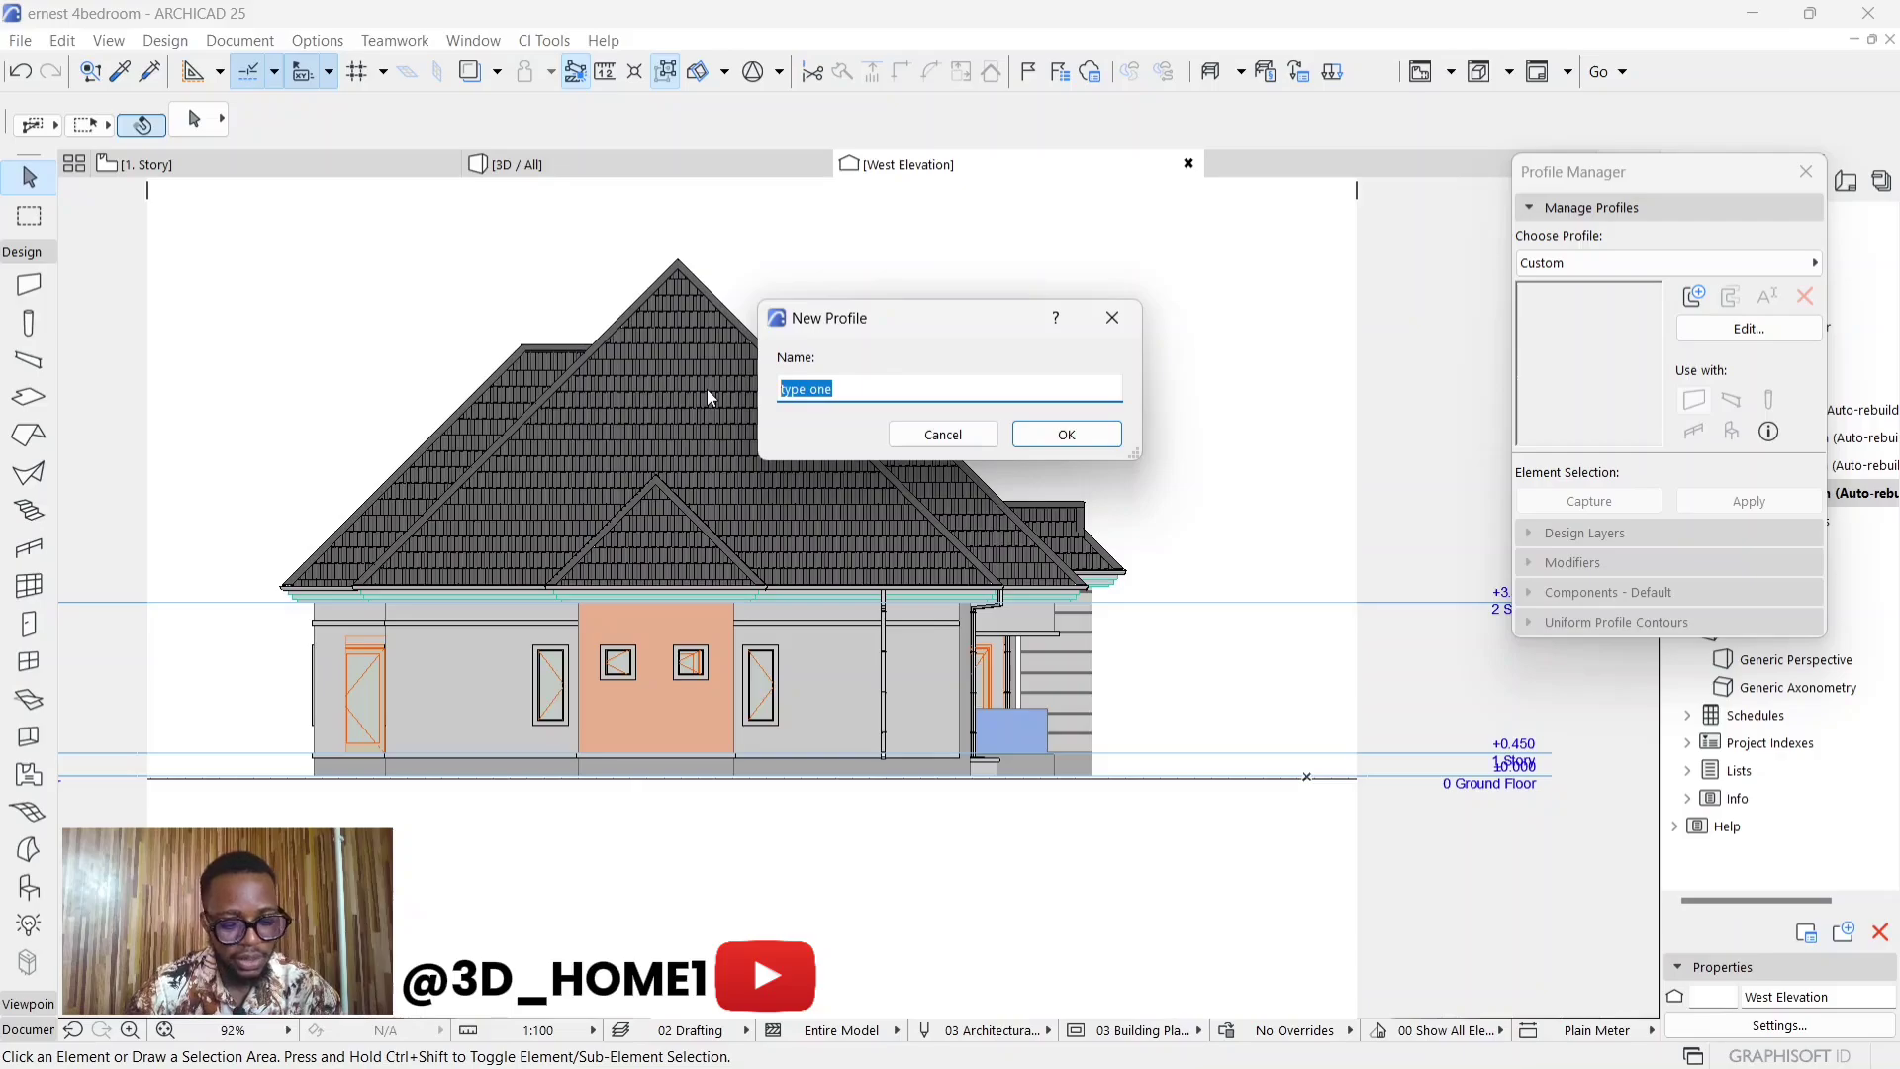
pyautogui.write('o')
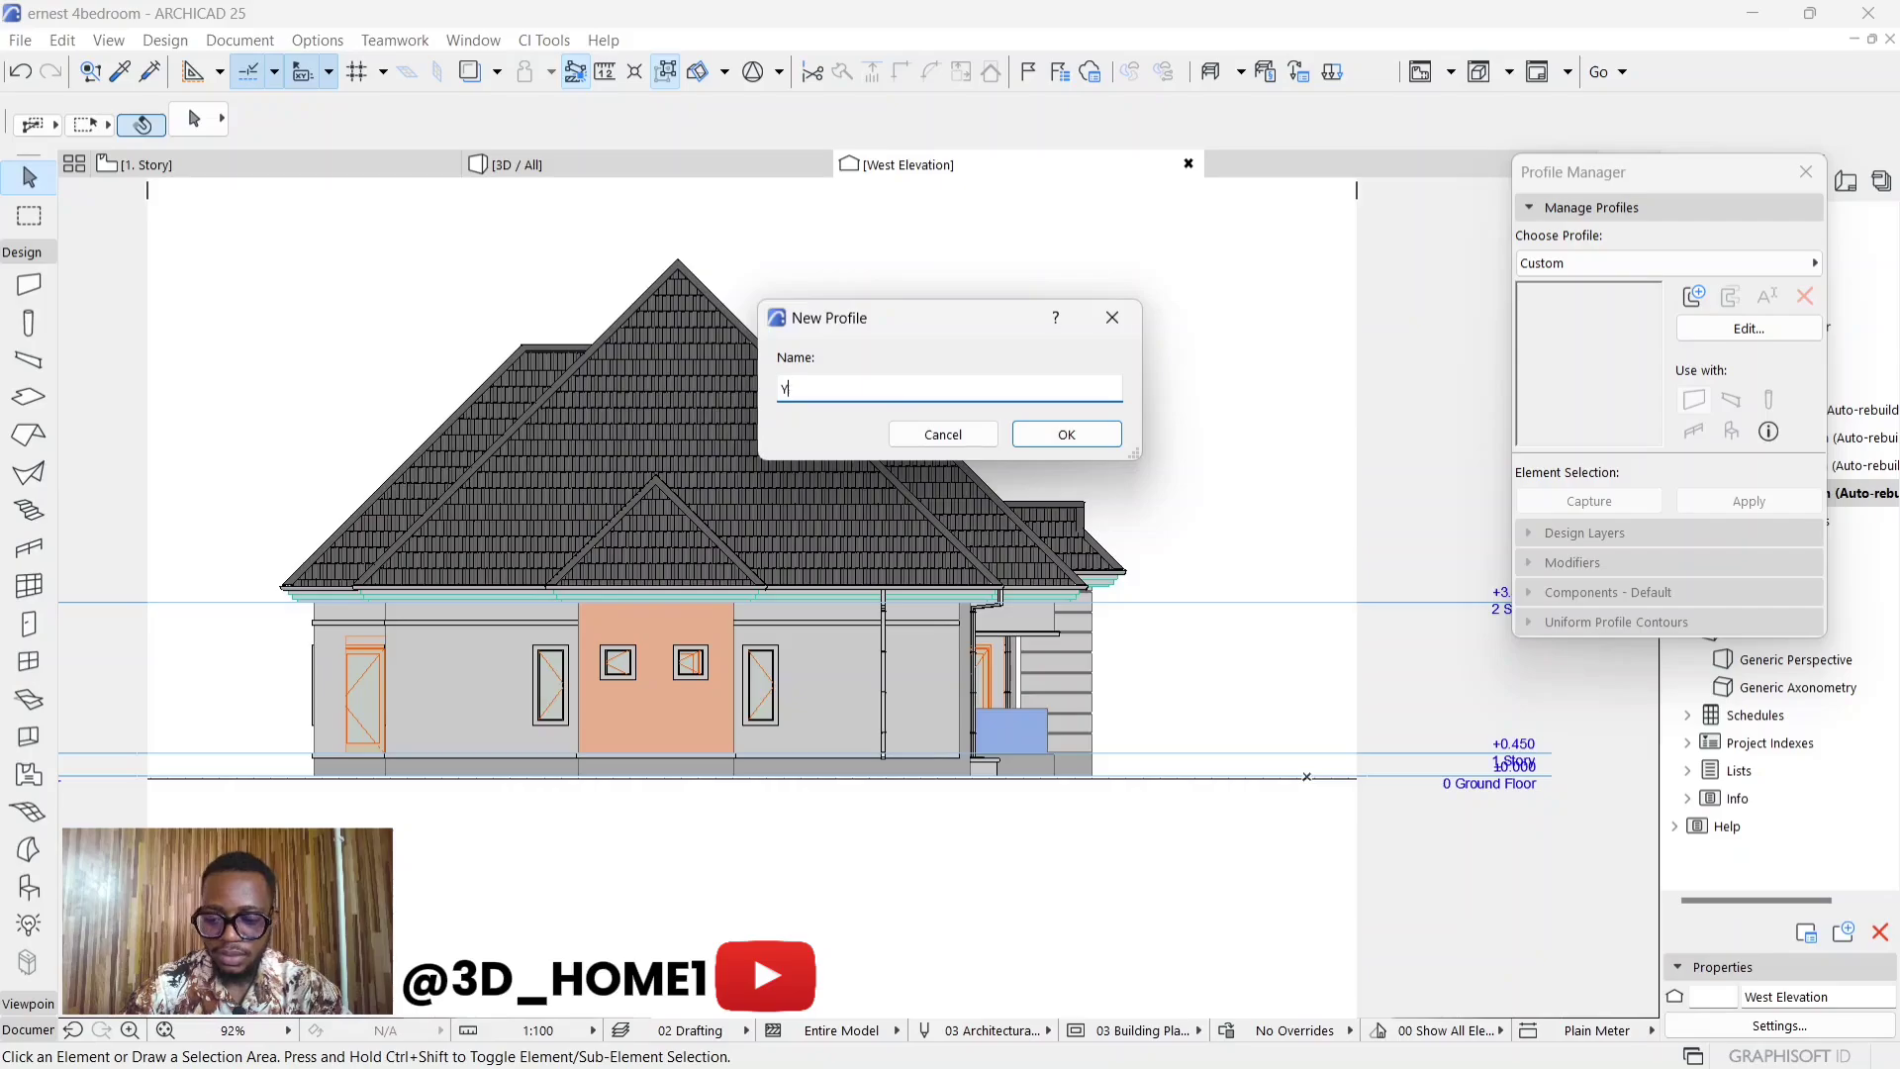
pyautogui.write('YPE ')
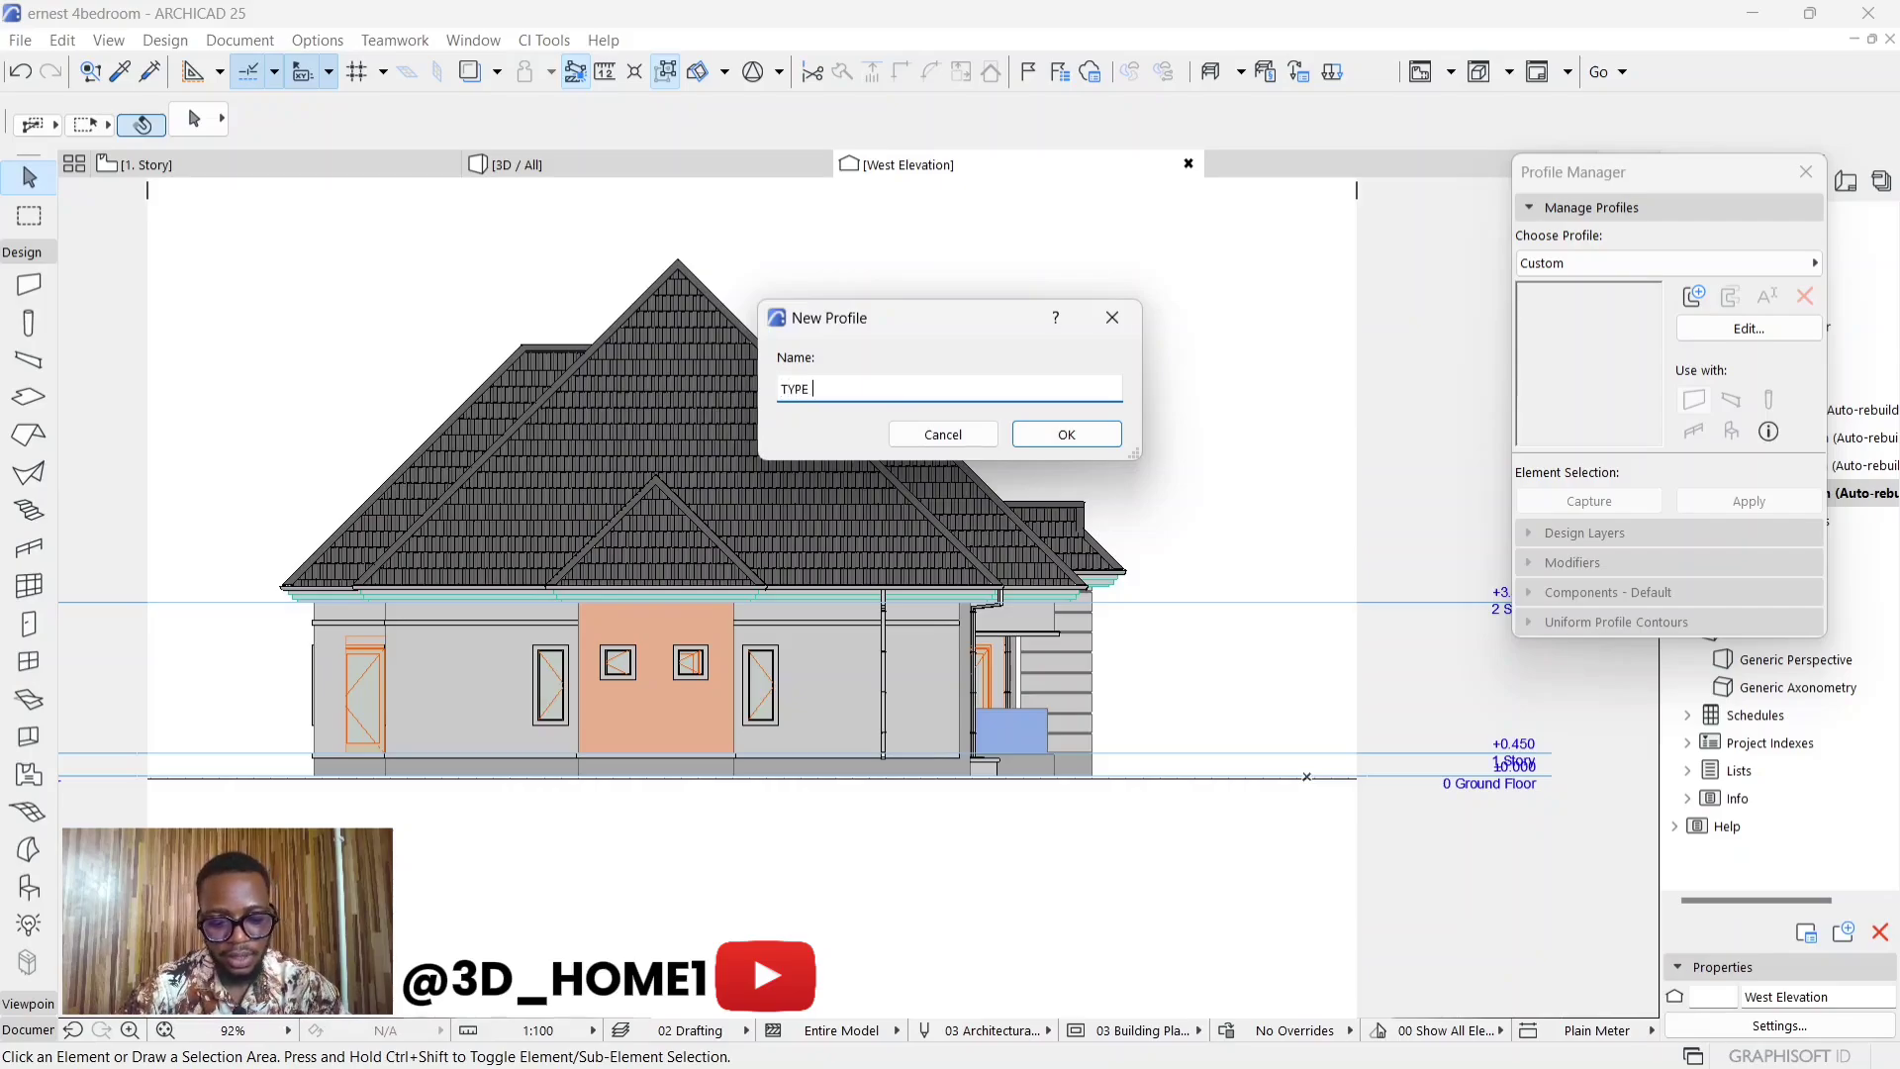
pyautogui.write('ONE')
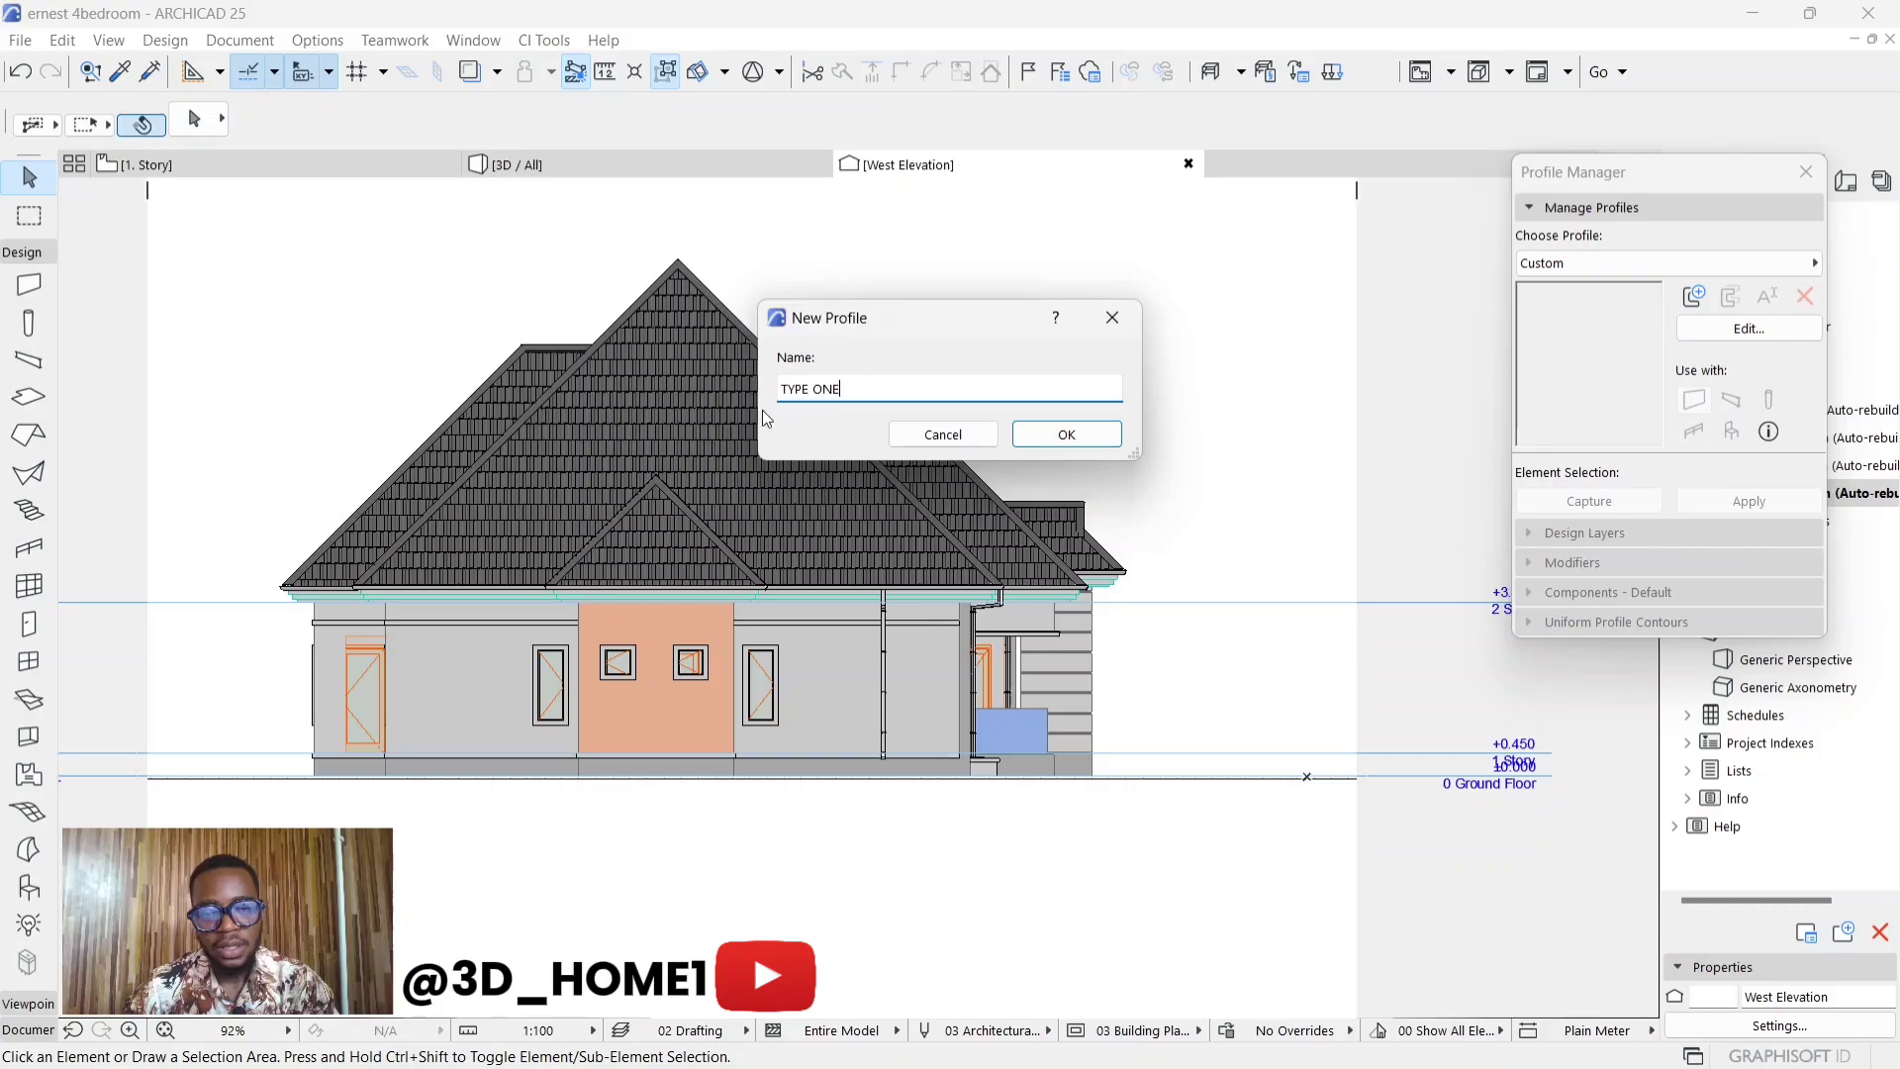
pyautogui.click(1059, 435)
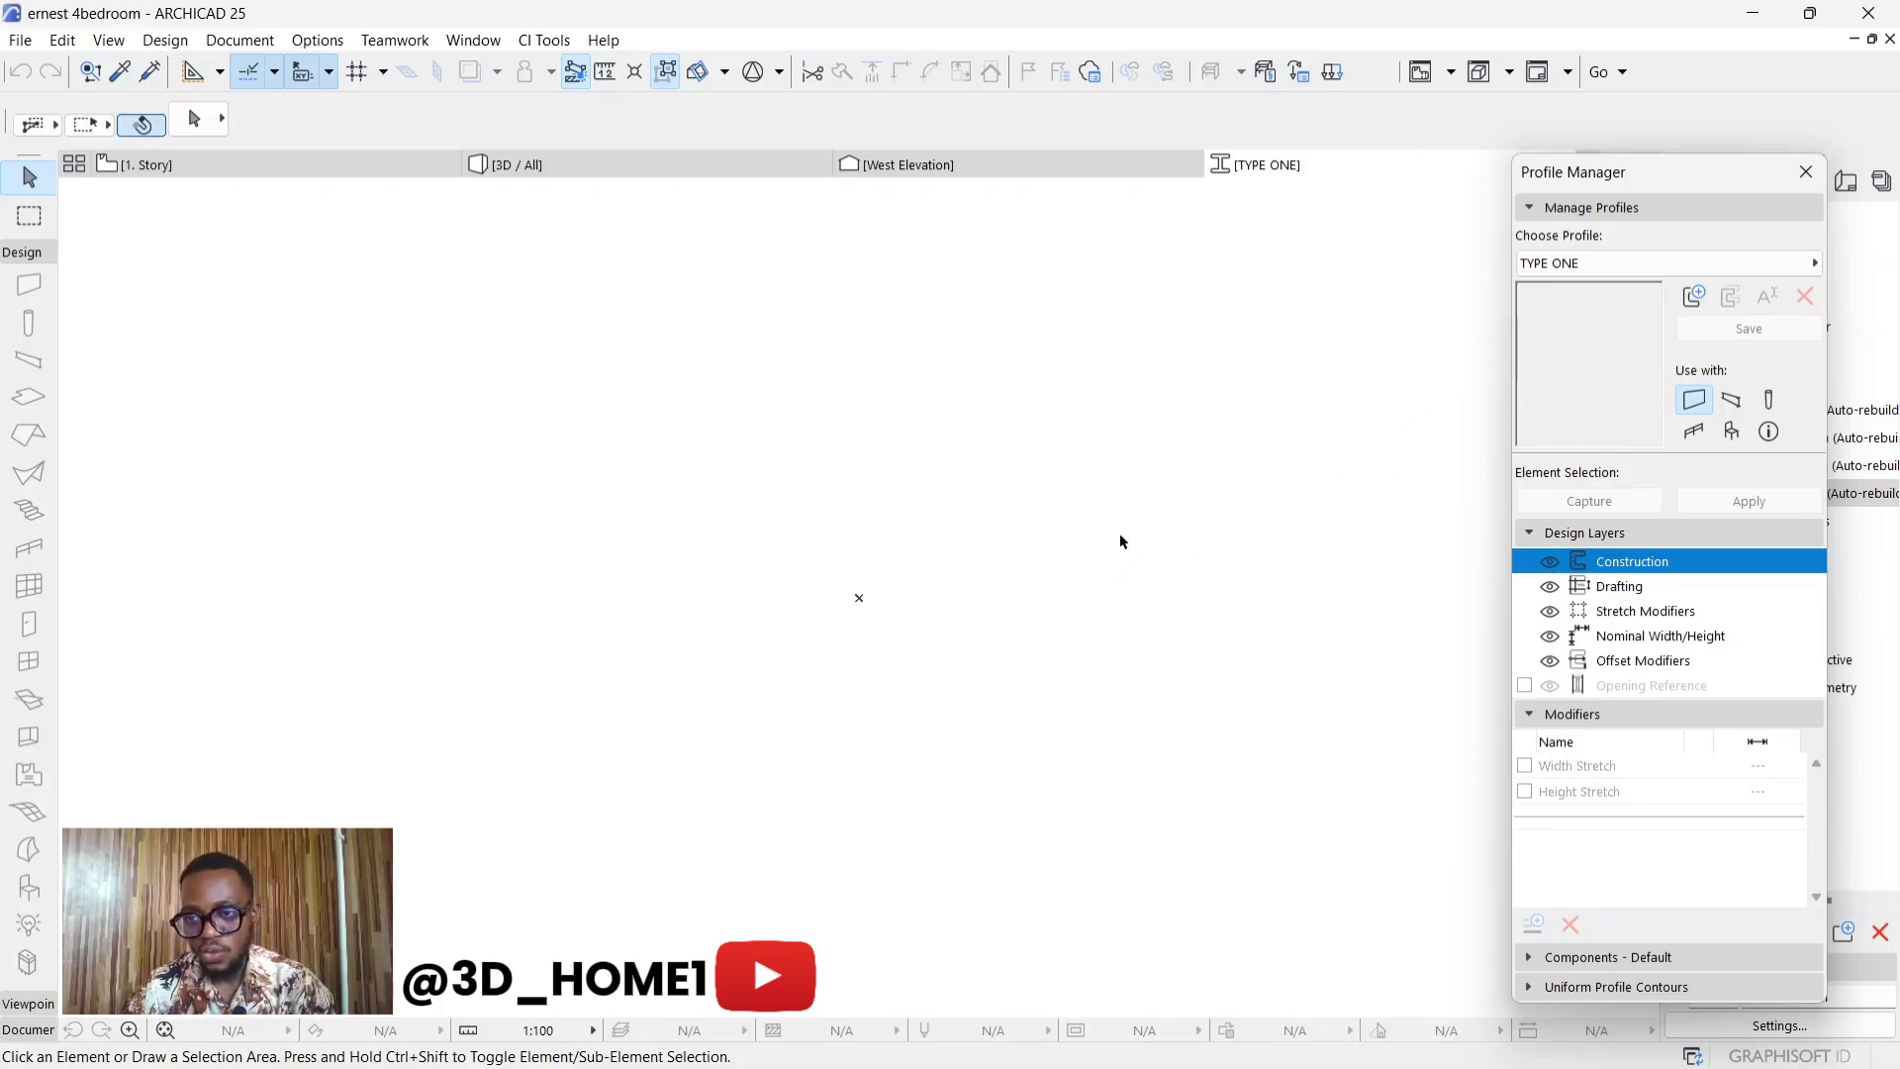
# - With the Line tool, draw the left vertical edge and a 15-long top edge, undoing a 10-long drop
pyautogui.click(20, 1032)
pyautogui.click(28, 675)
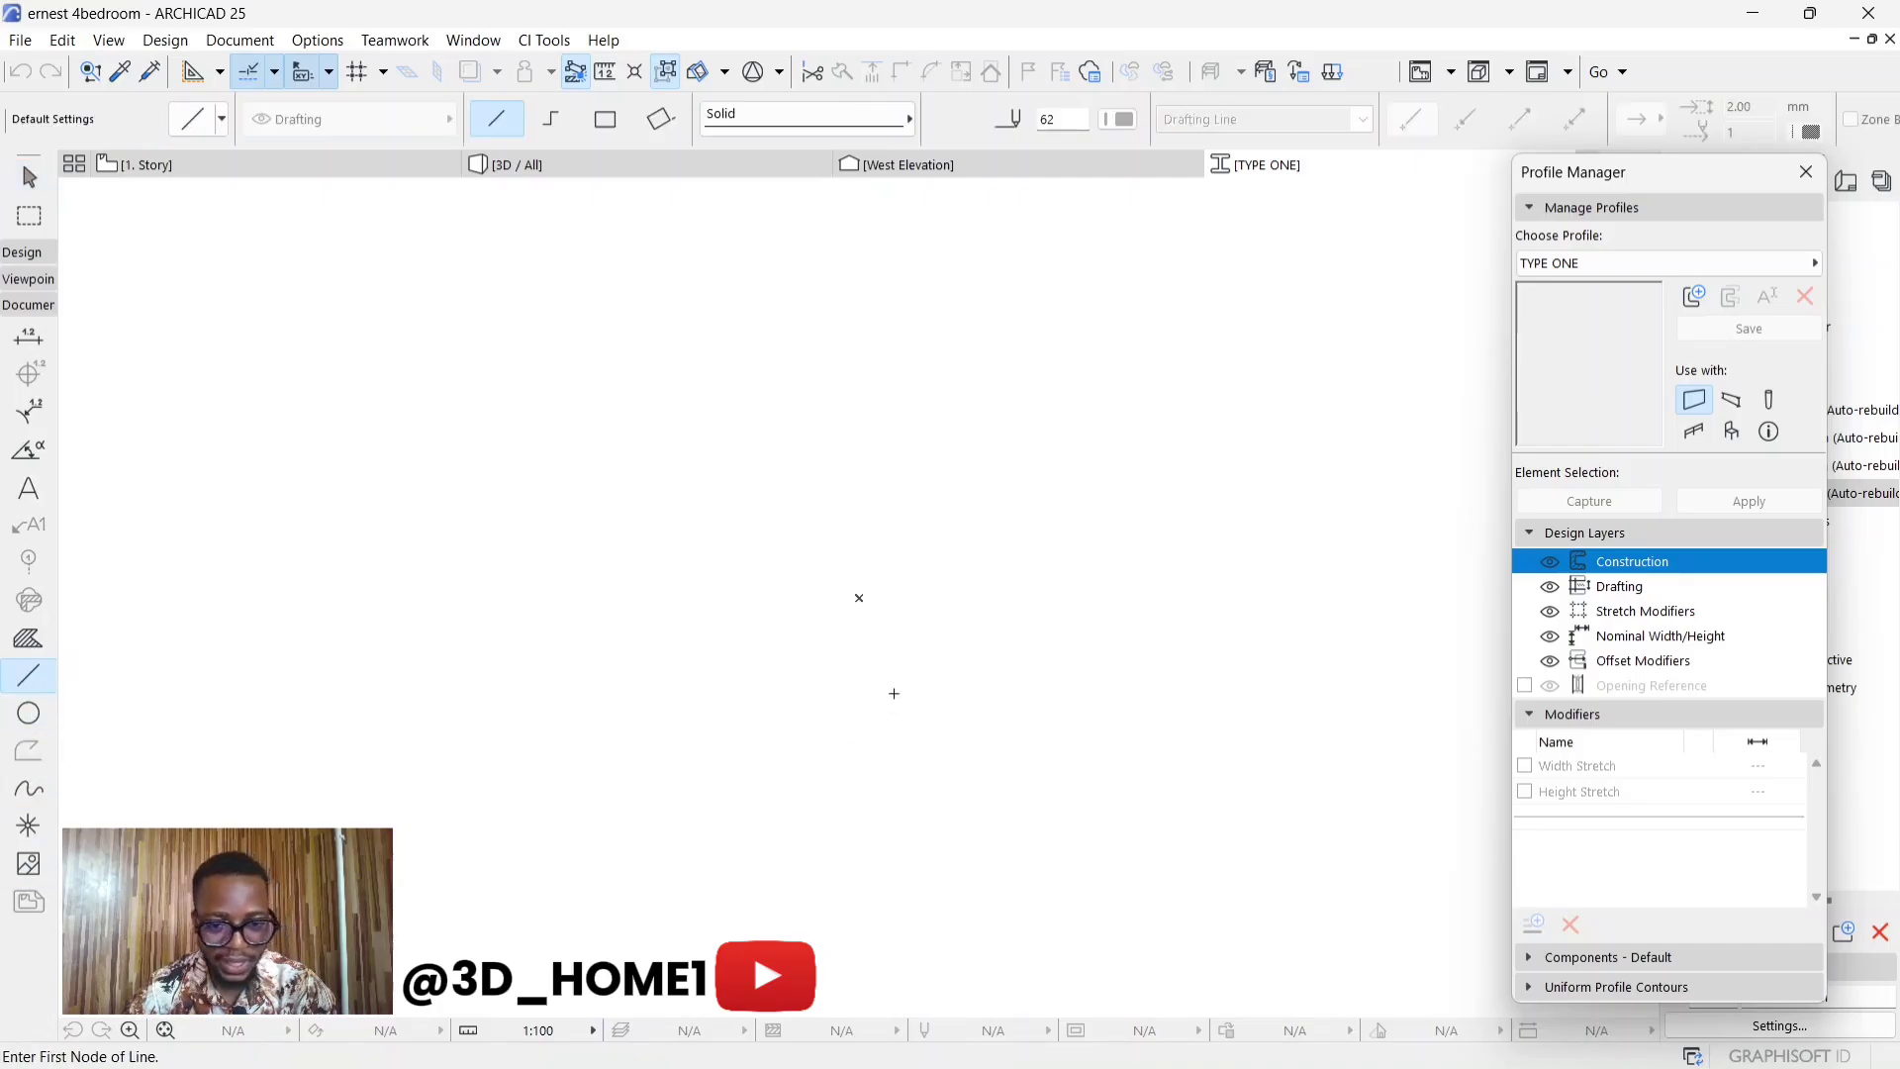
pyautogui.click(859, 598)
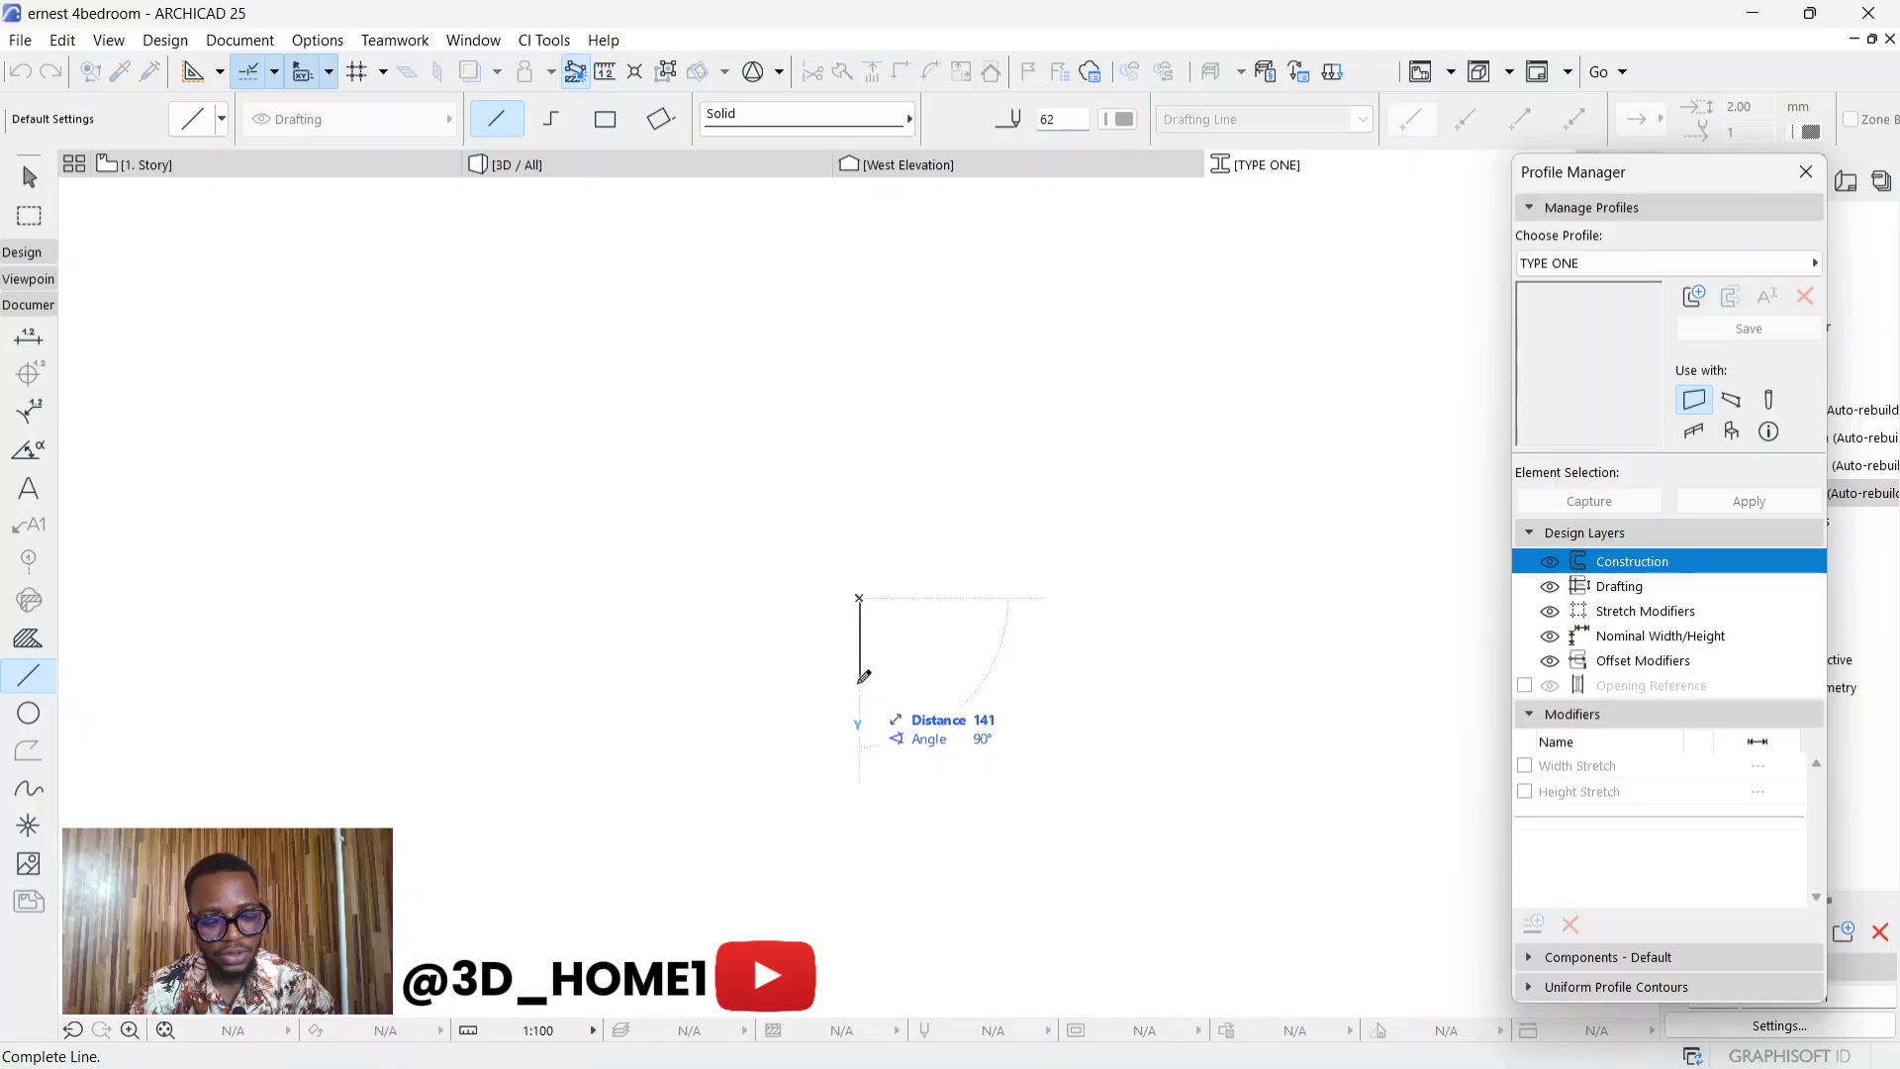
pyautogui.click(859, 717)
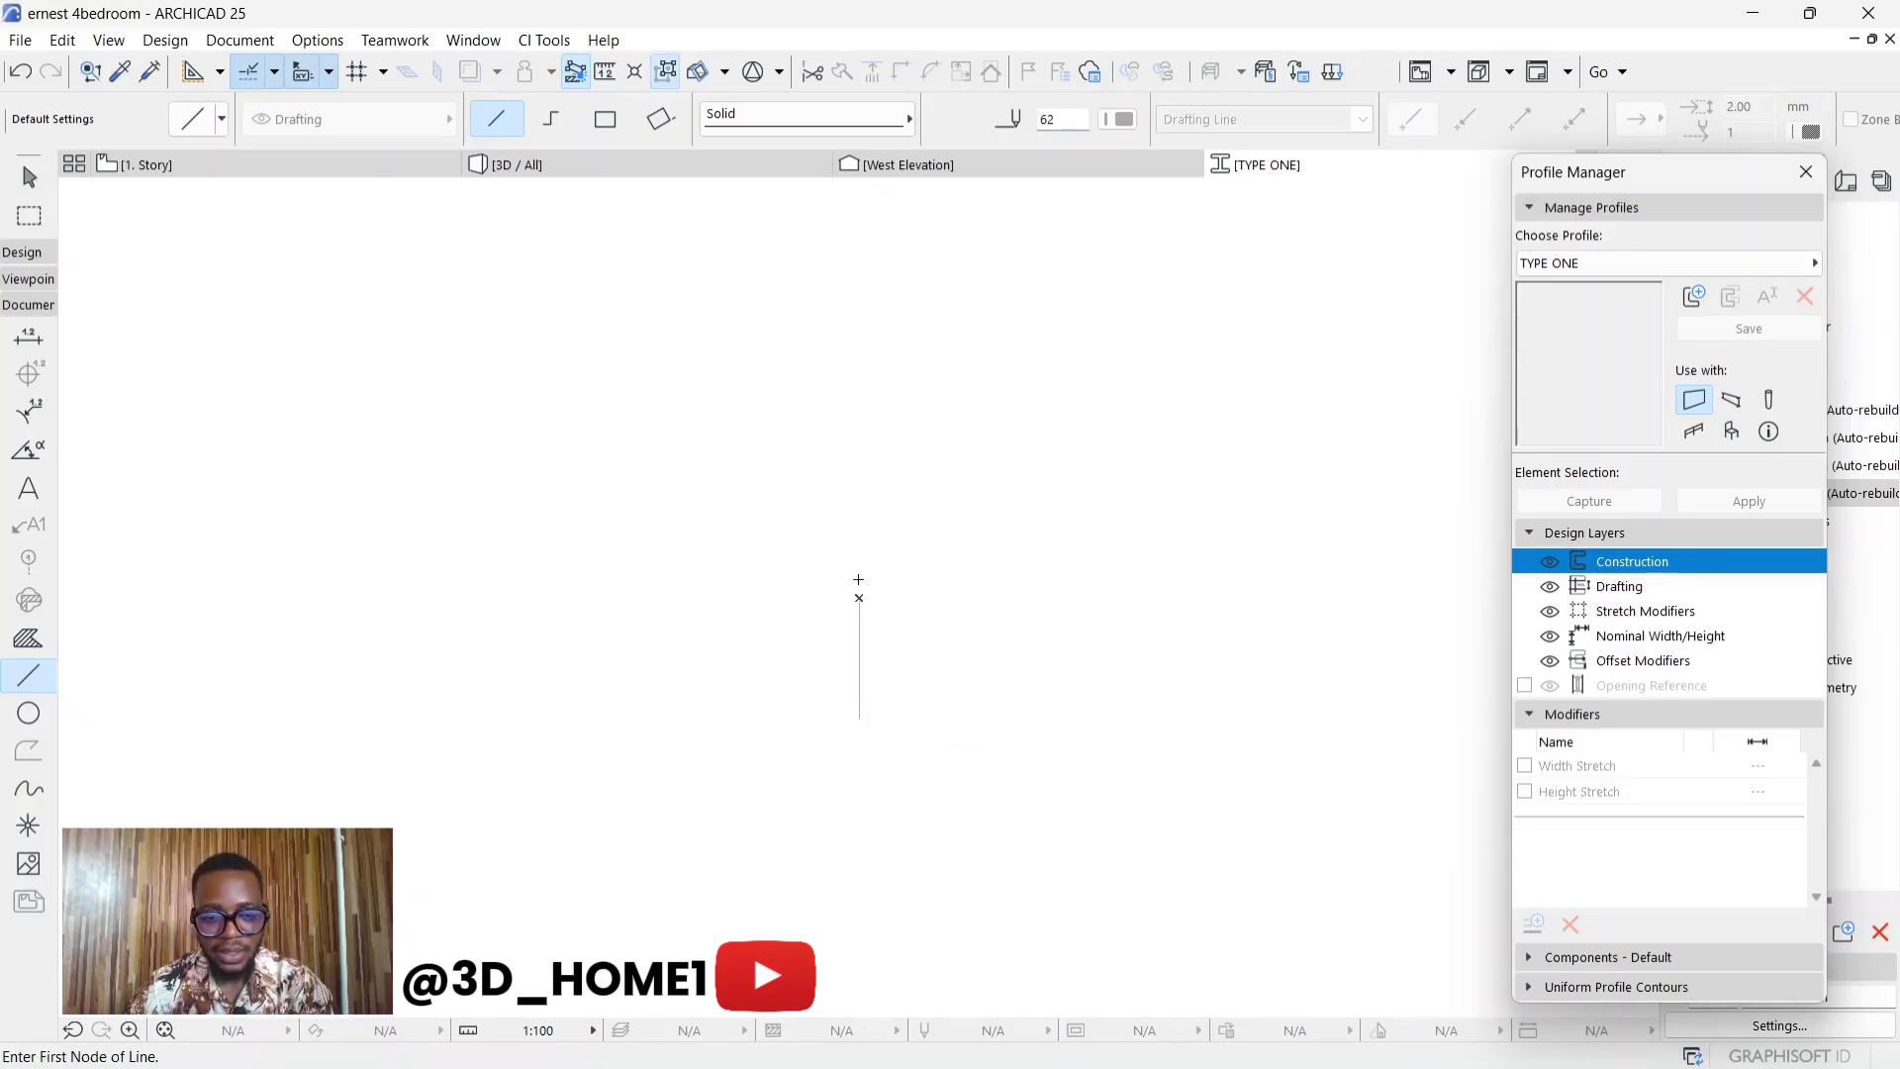
pyautogui.click(859, 597)
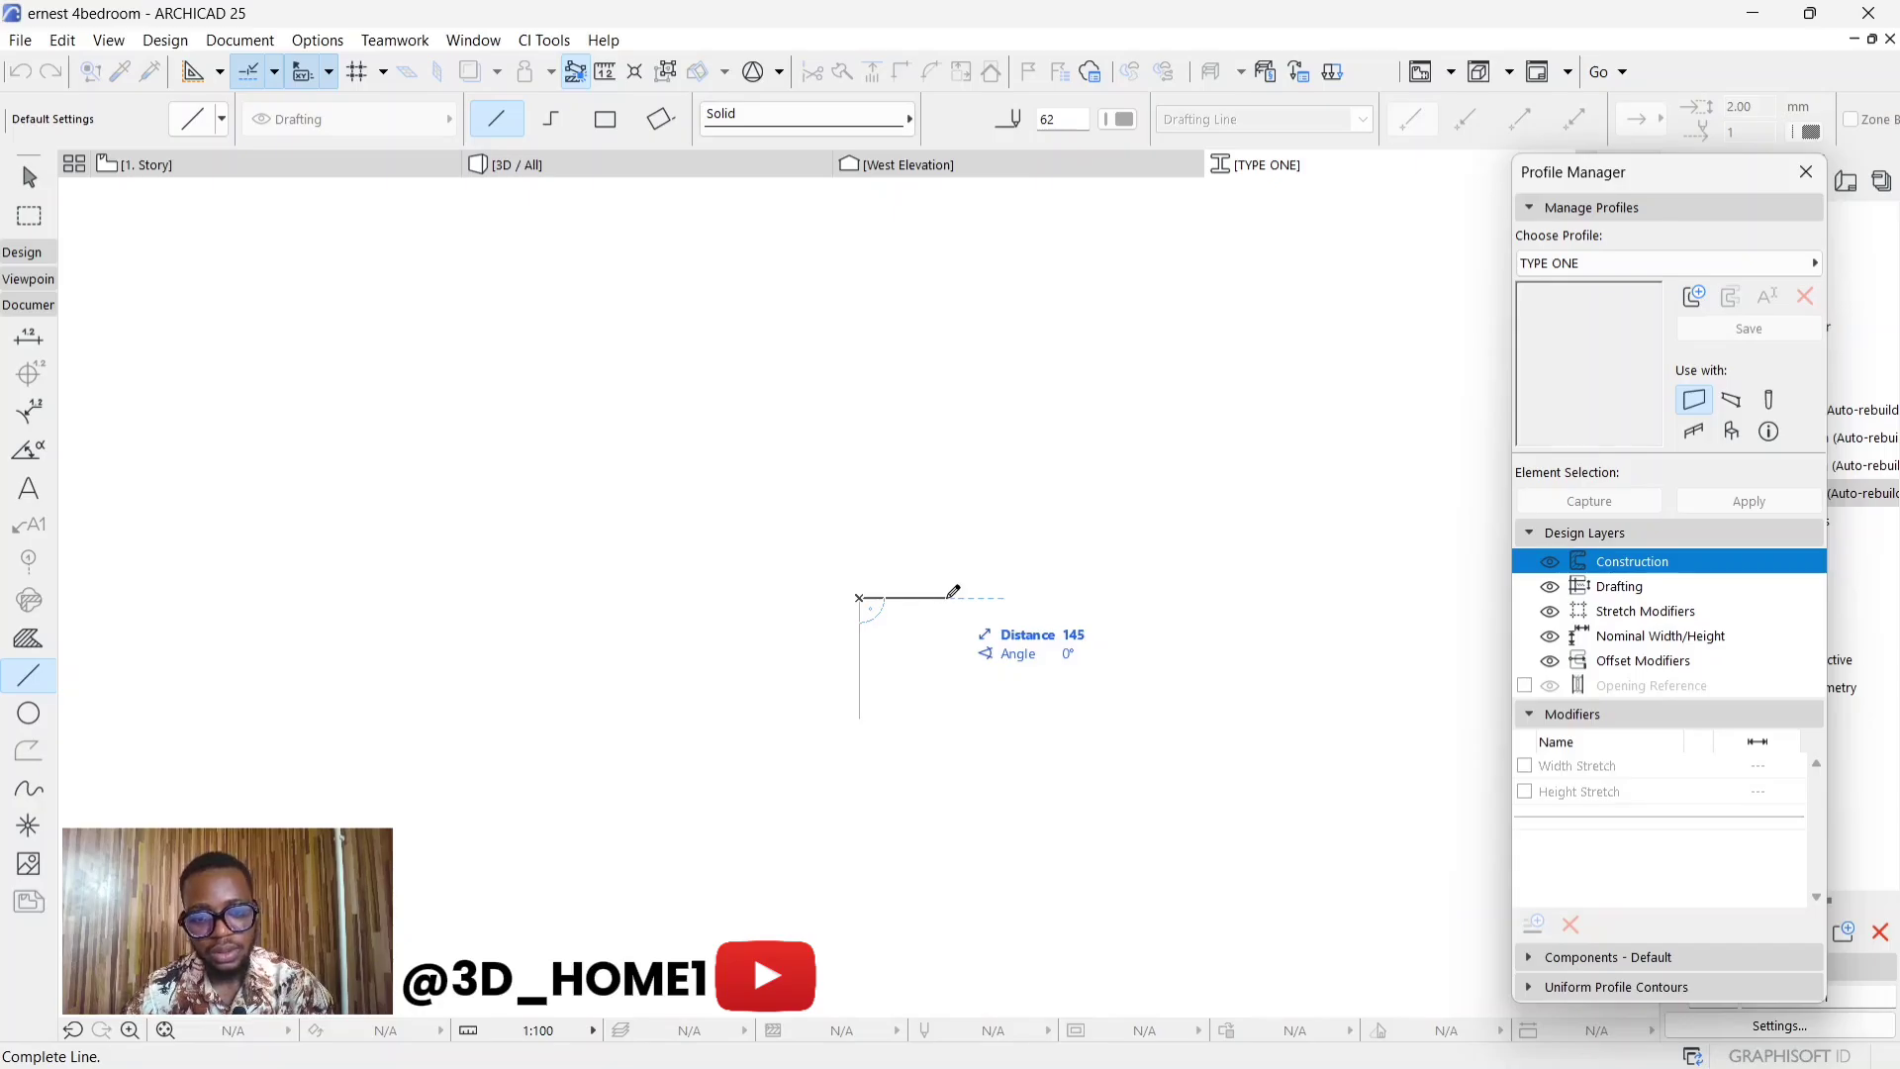
pyautogui.write('15')
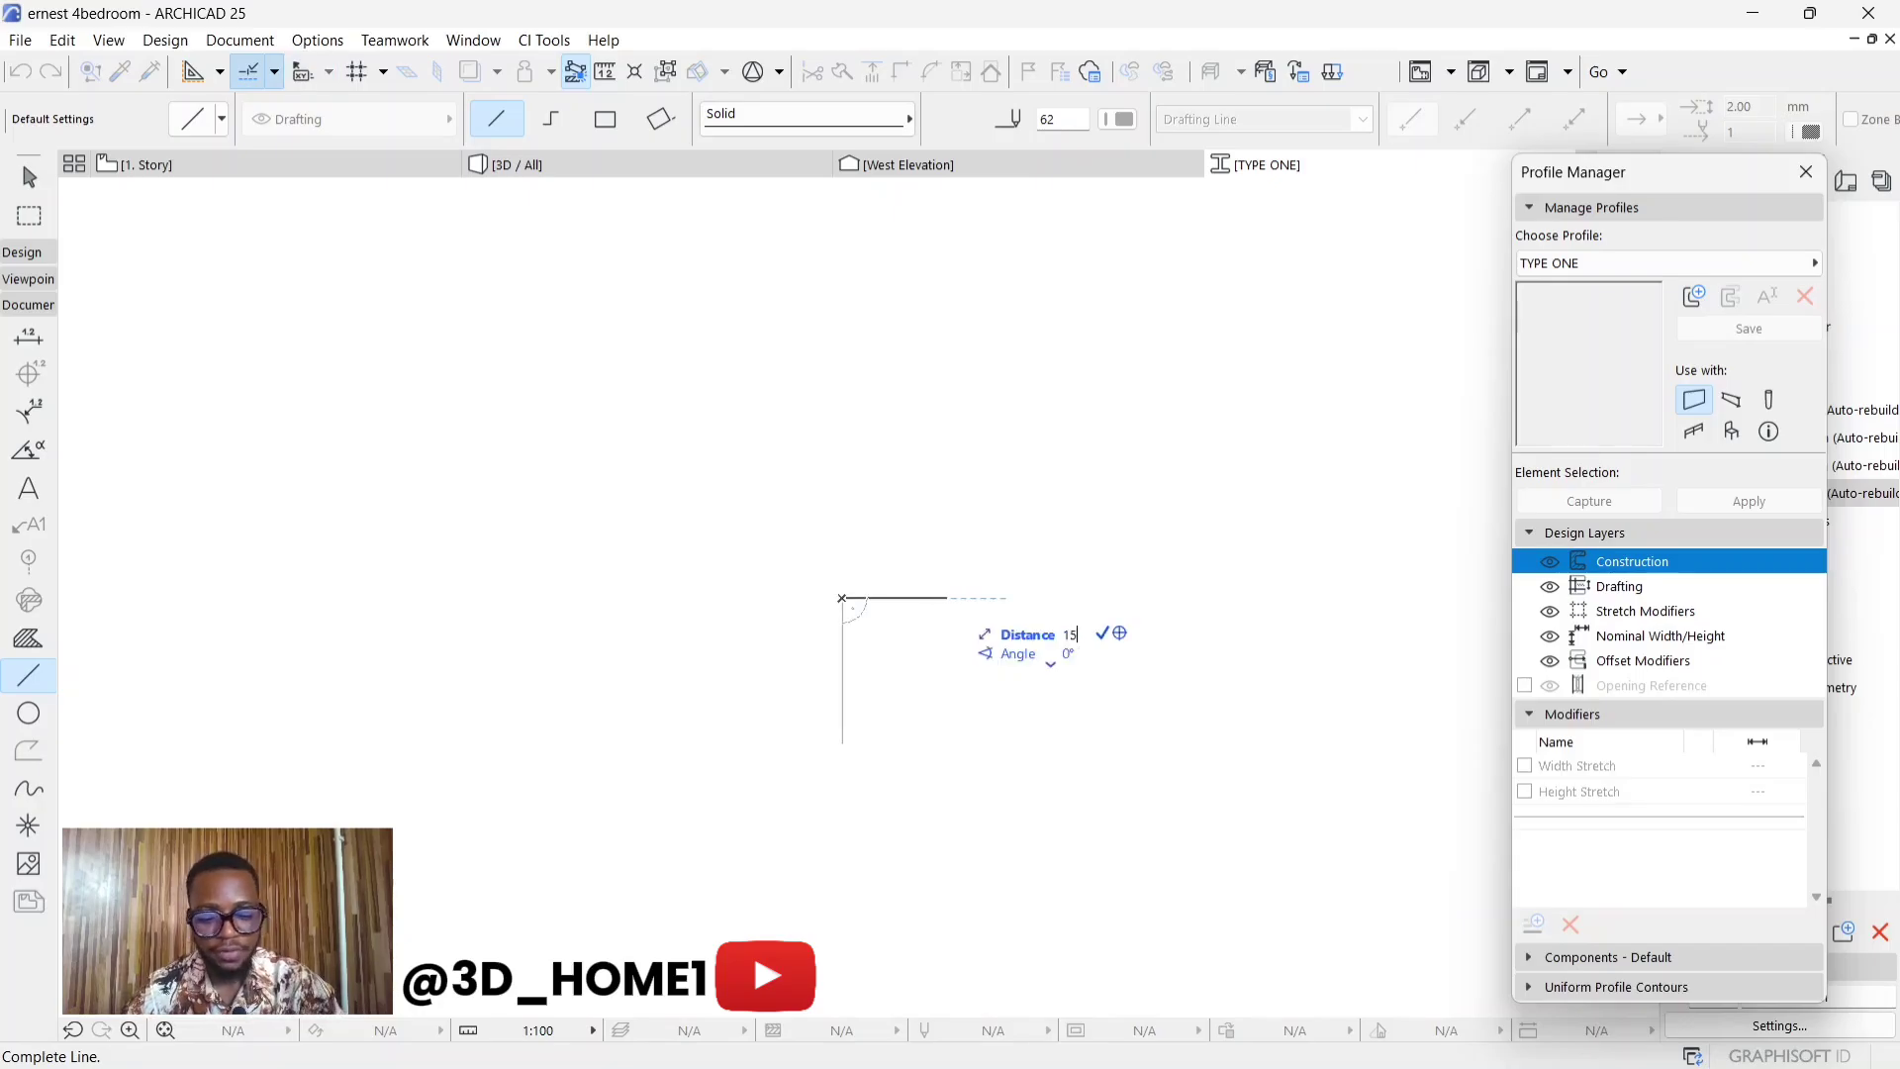
pyautogui.press('Return')
pyautogui.scroll(2, 951, 598)
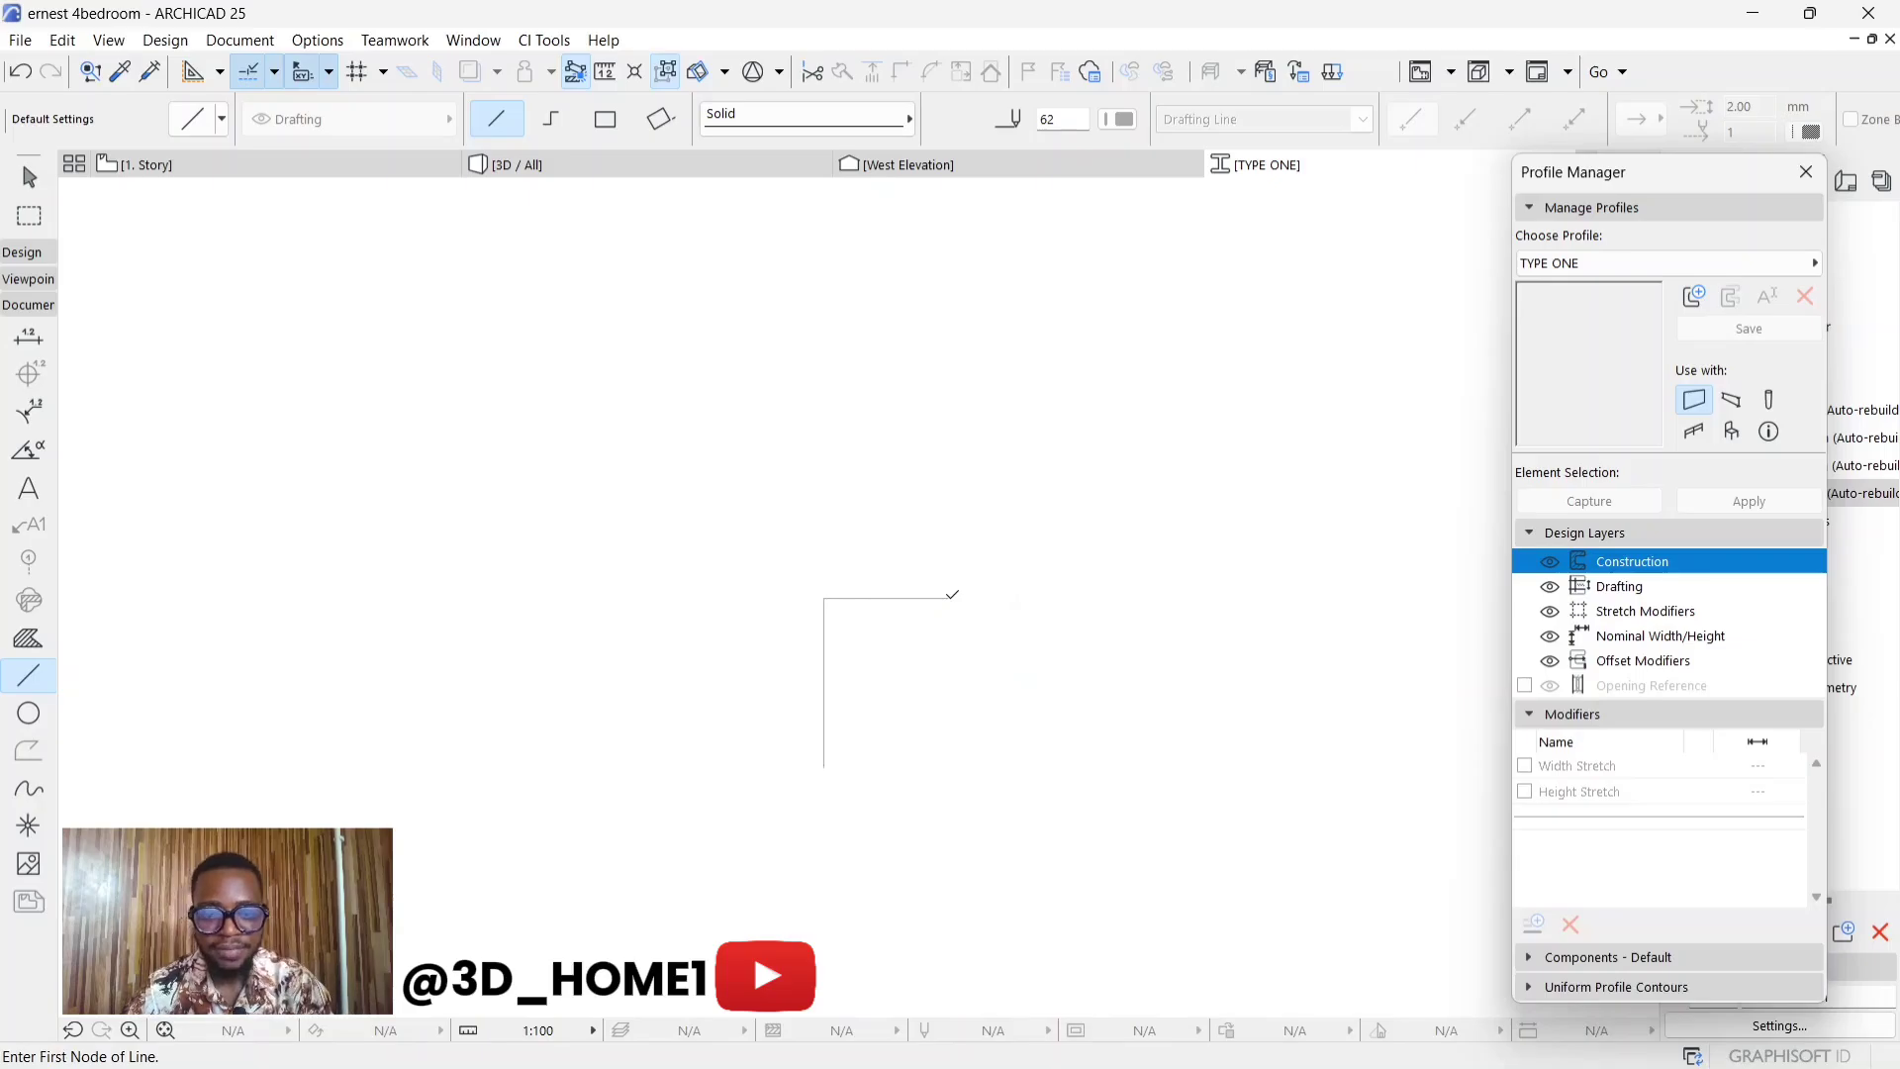
pyautogui.click(951, 597)
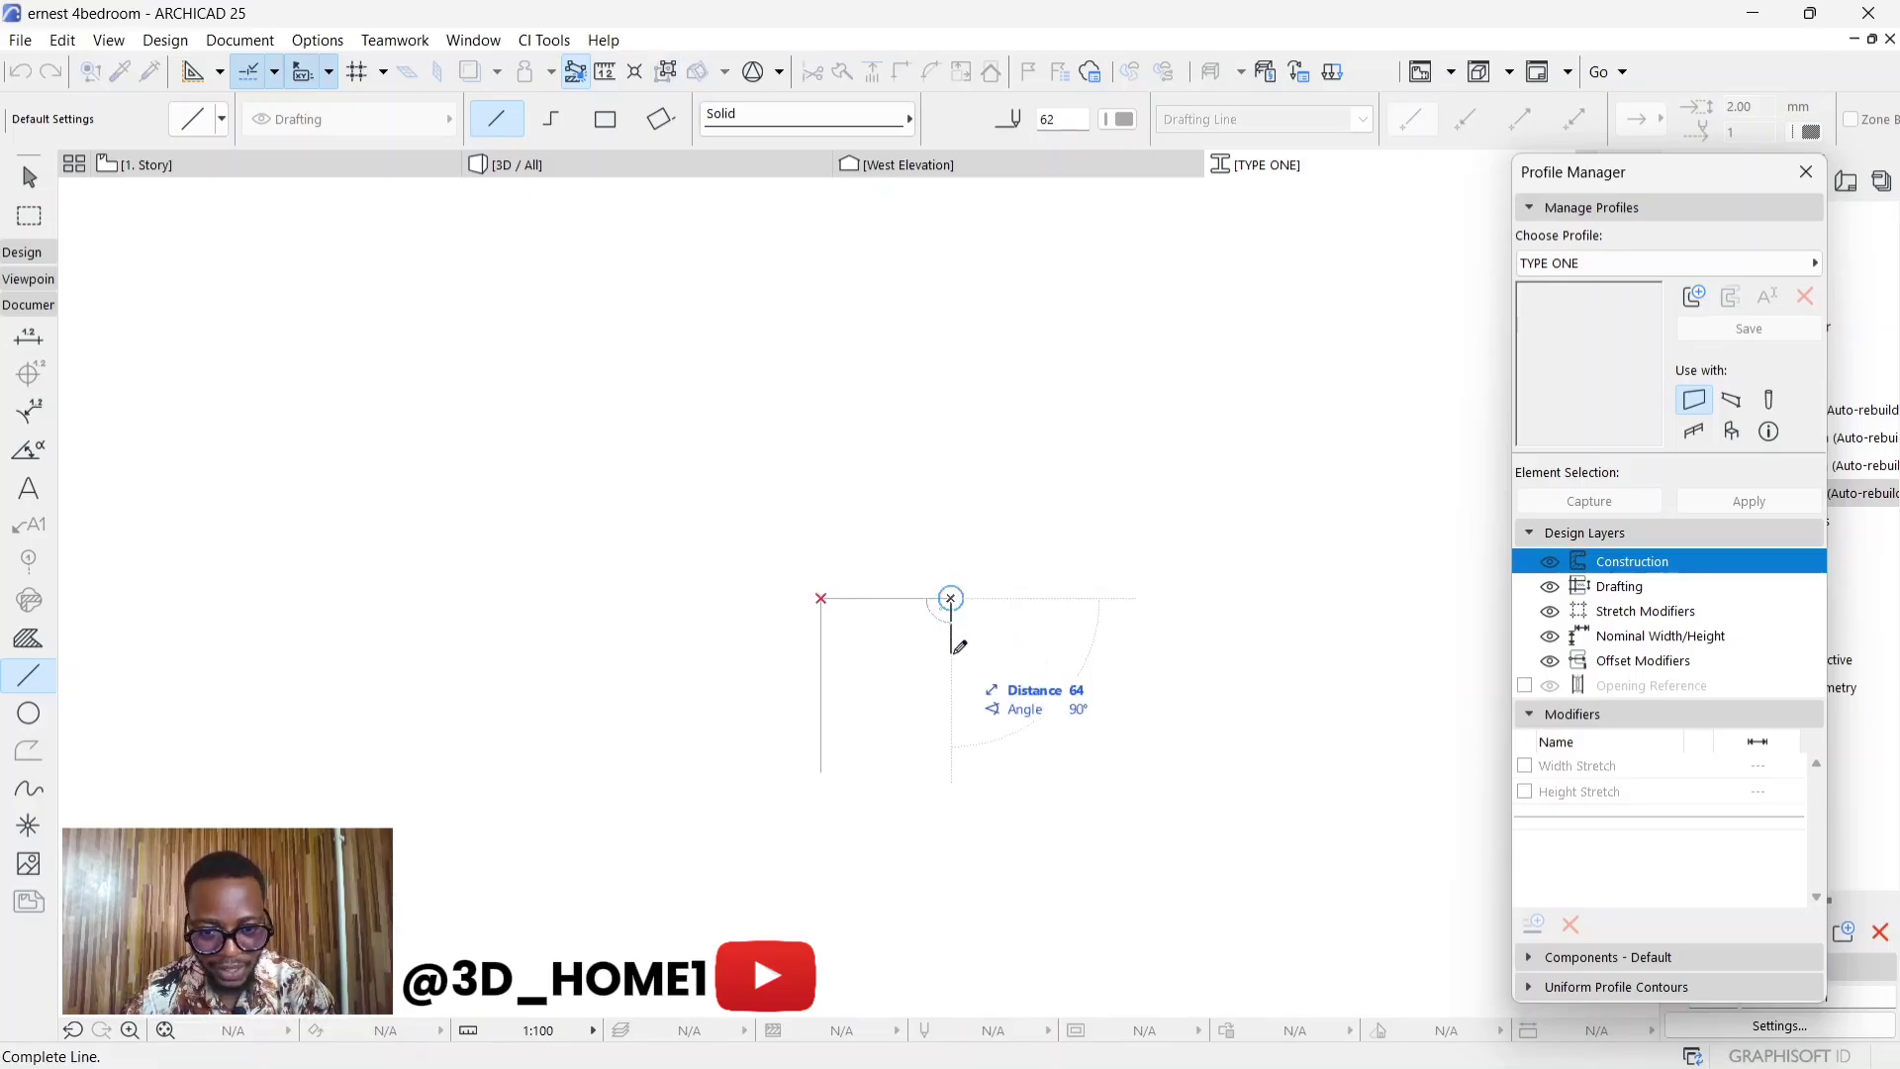
pyautogui.scroll(1, 959, 646)
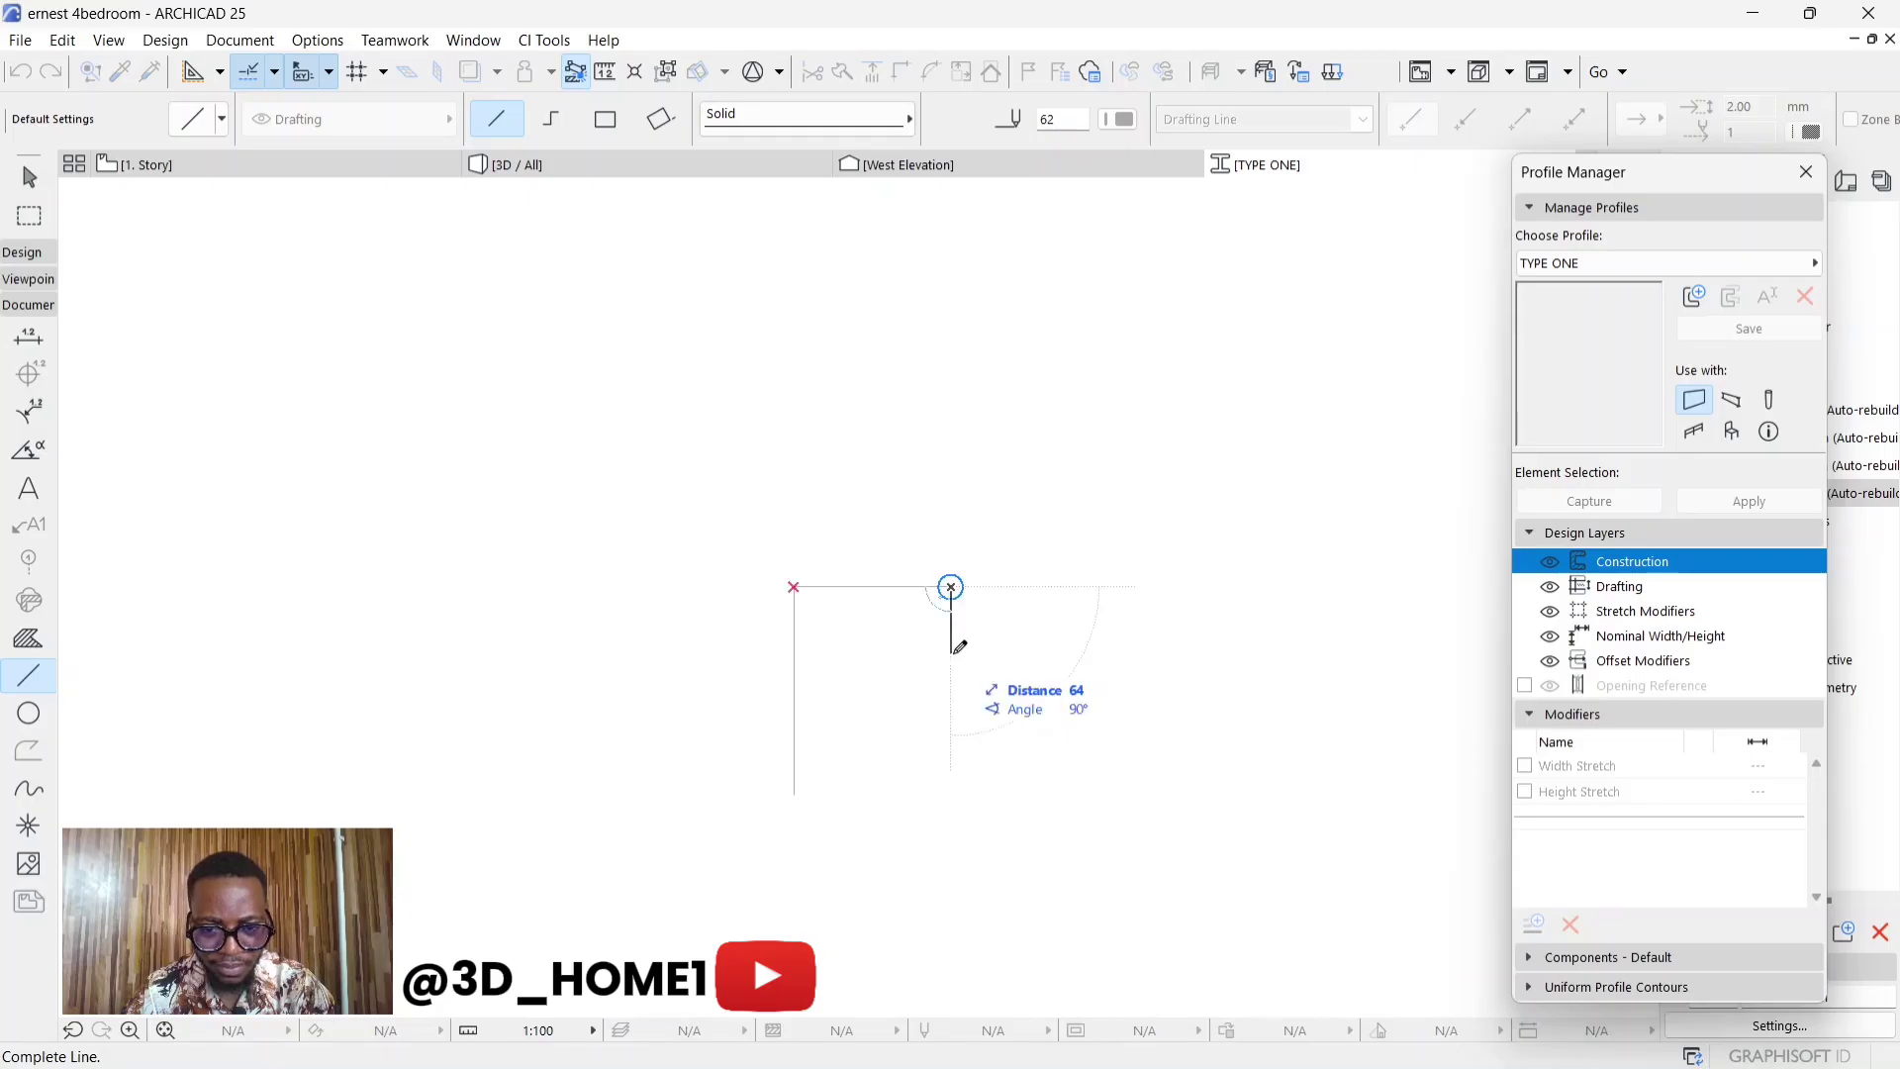
pyautogui.write('100')
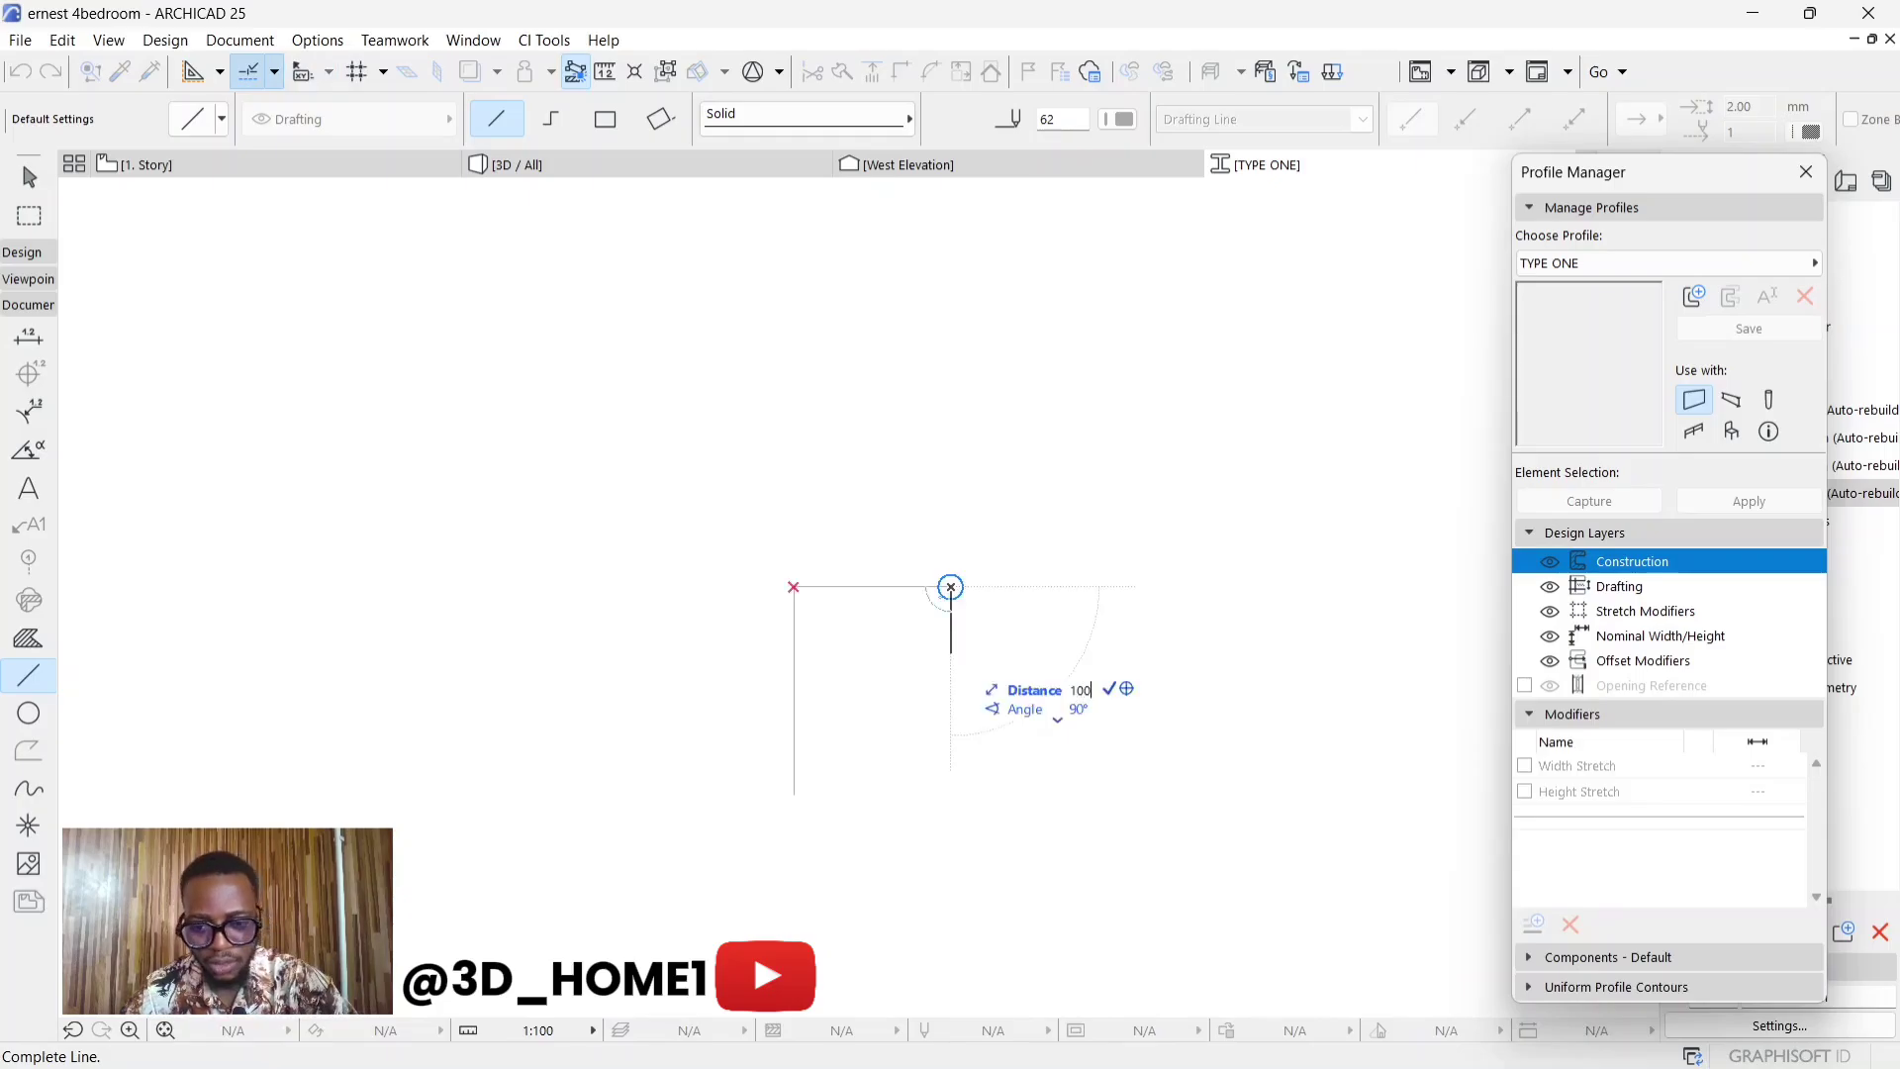
pyautogui.press('Return')
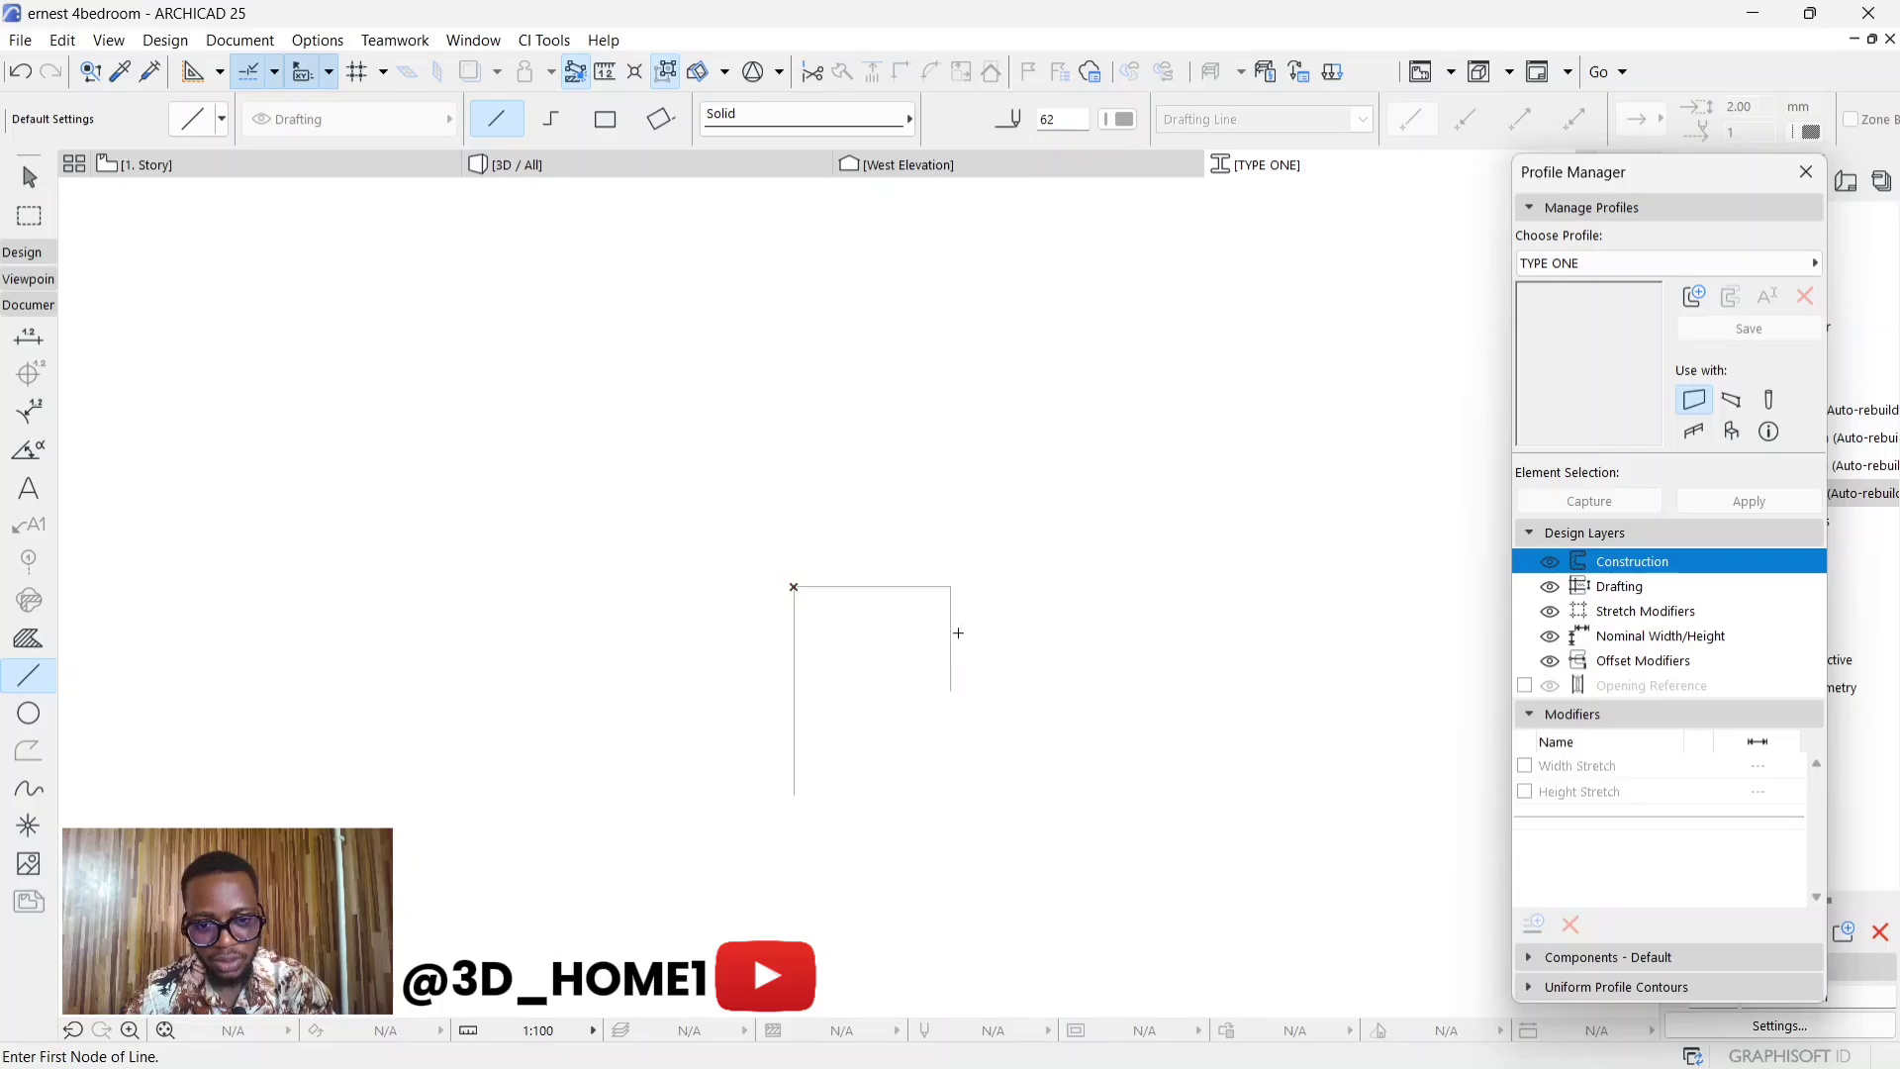
pyautogui.scroll(-1, 955, 635)
pyautogui.hotkey('ctrl', 'z')
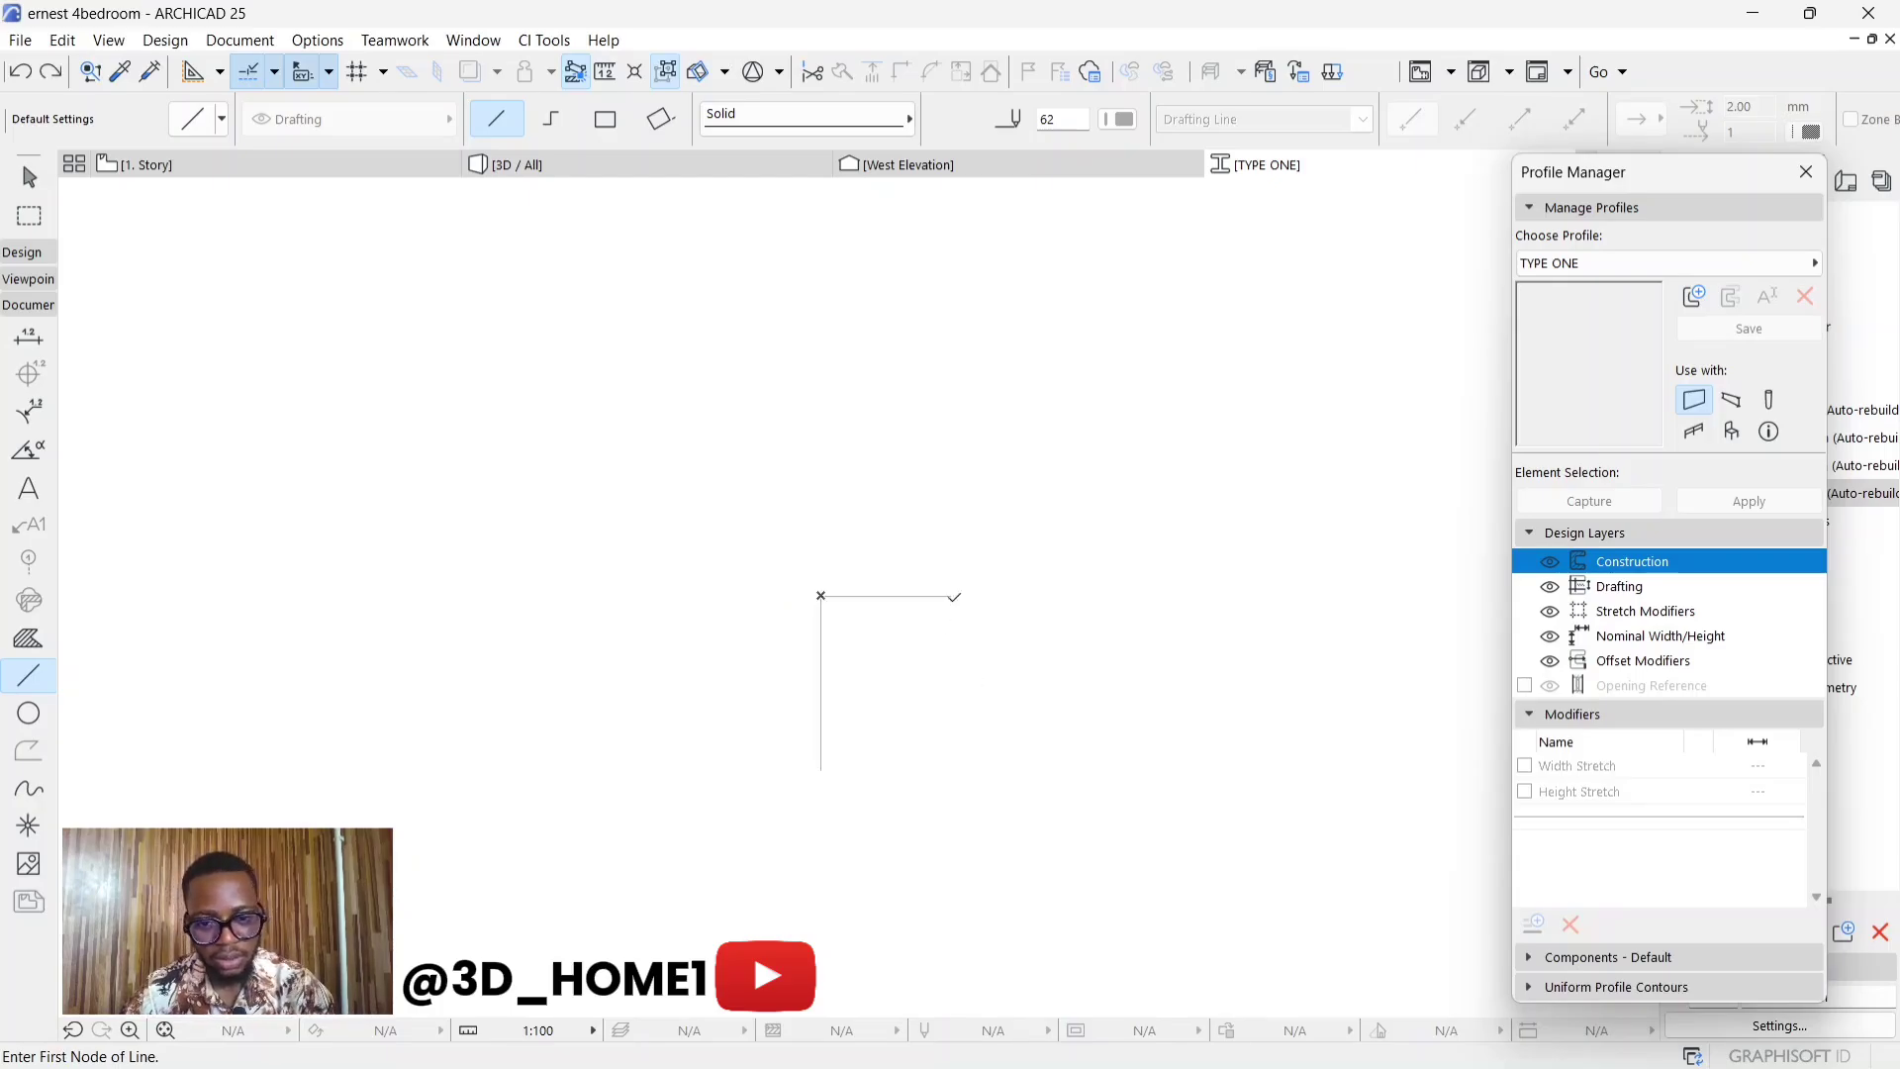
# - Draw the short right-hand vertical edge and begin the bottom of the left leg
pyautogui.click(953, 596)
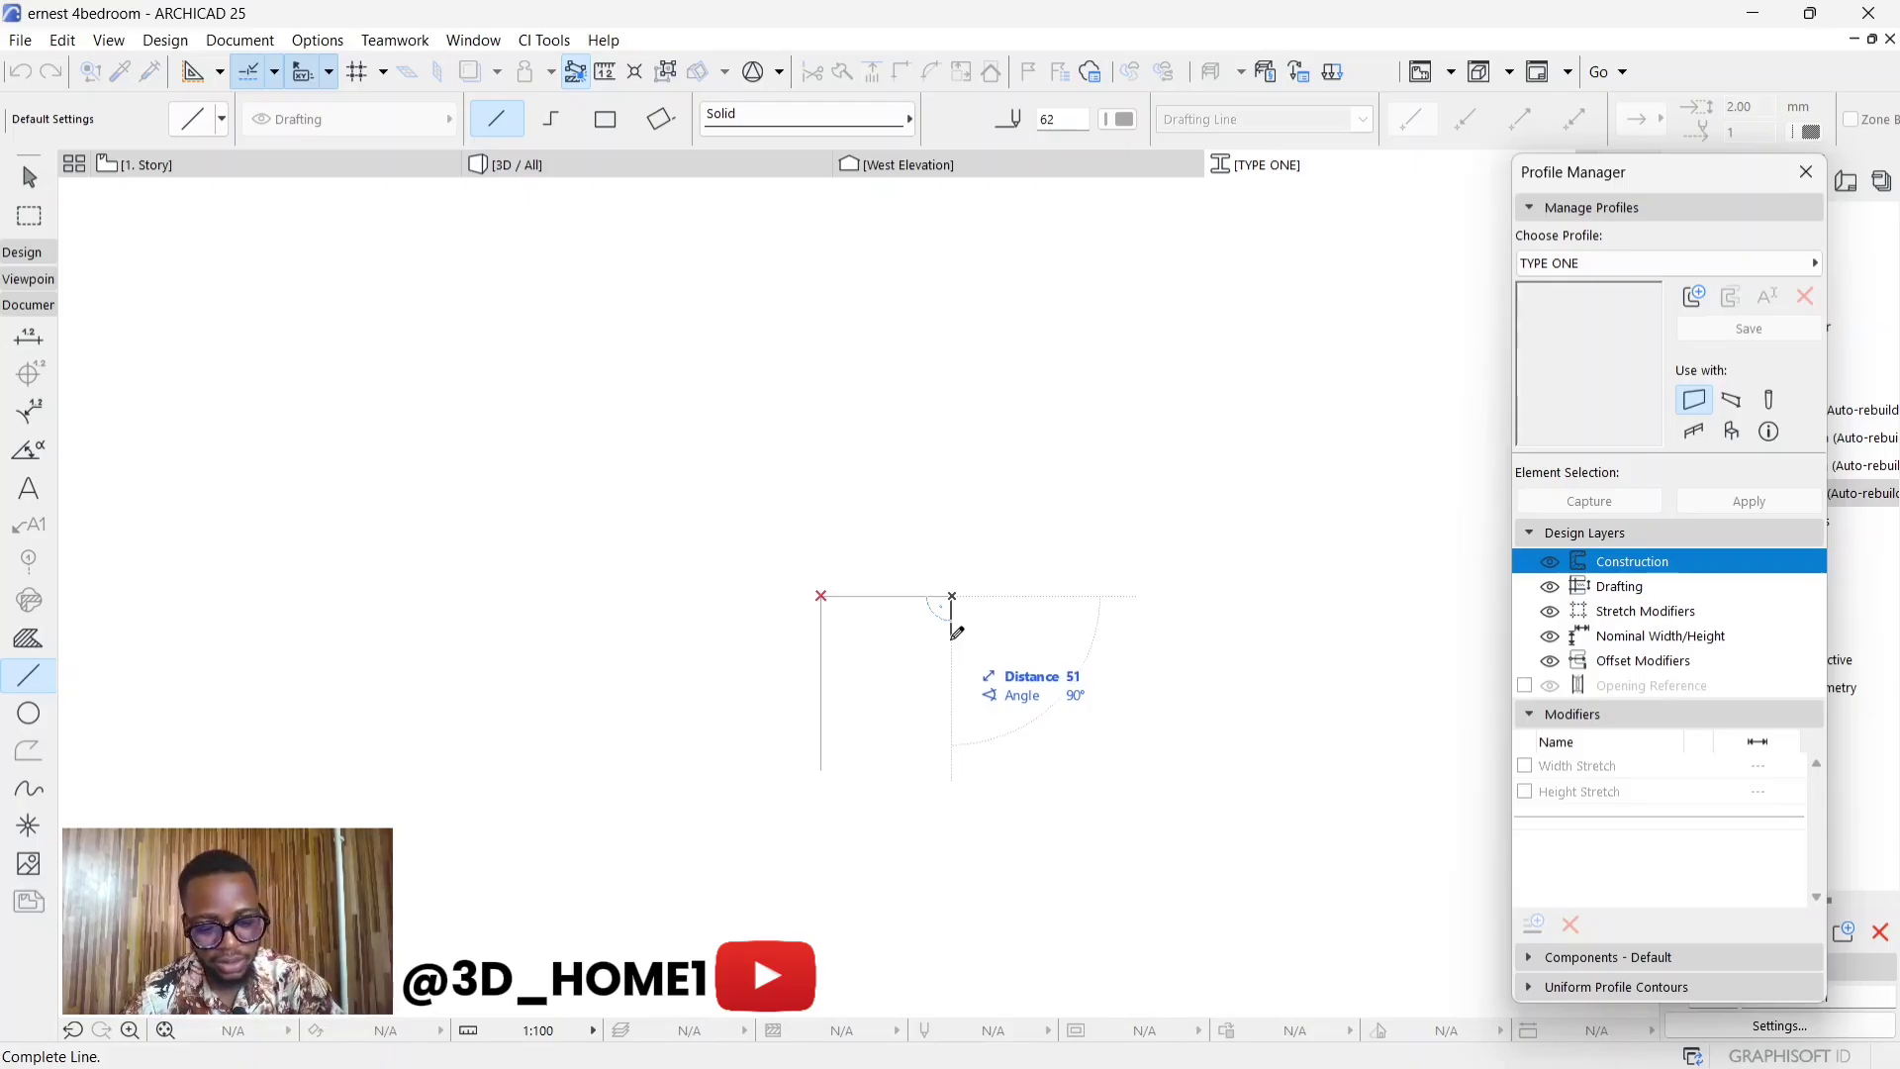
pyautogui.click(952, 638)
pyautogui.click(952, 638)
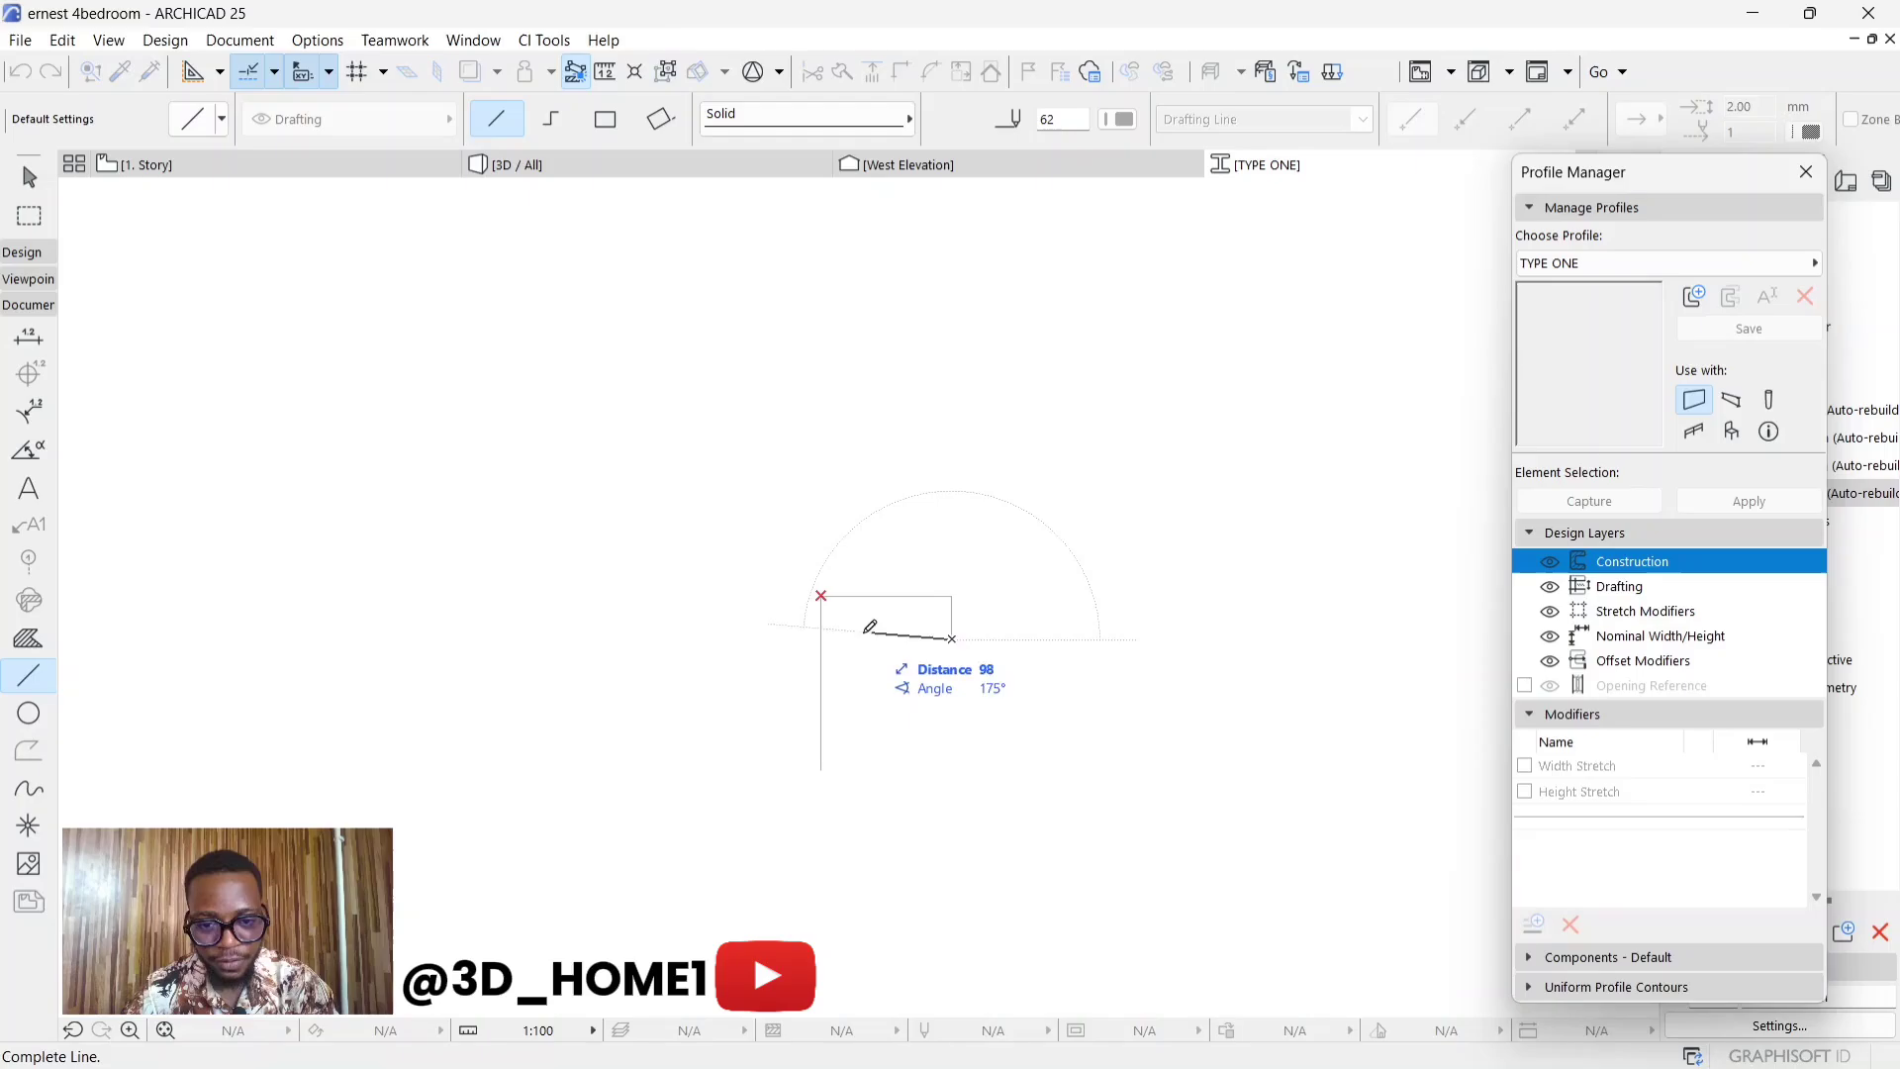
pyautogui.press('Escape')
pyautogui.click(820, 769)
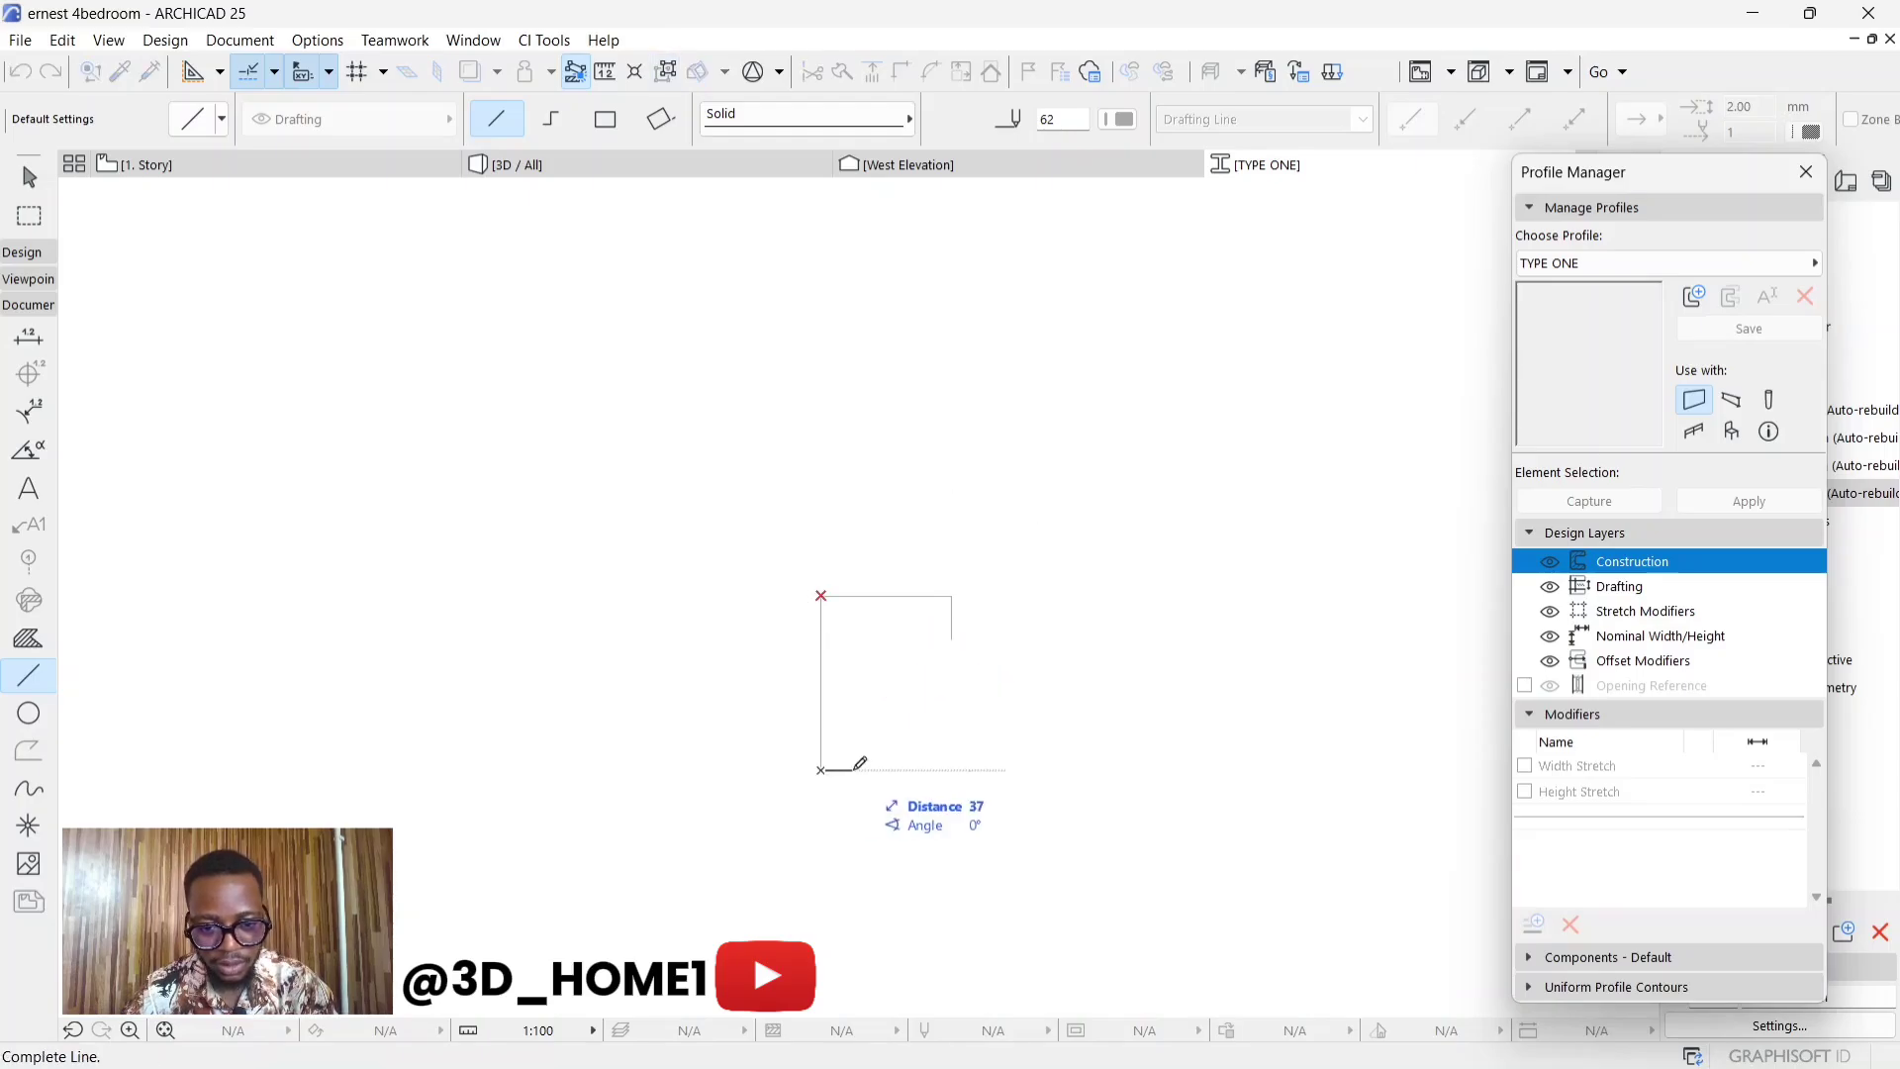
pyautogui.write('1')
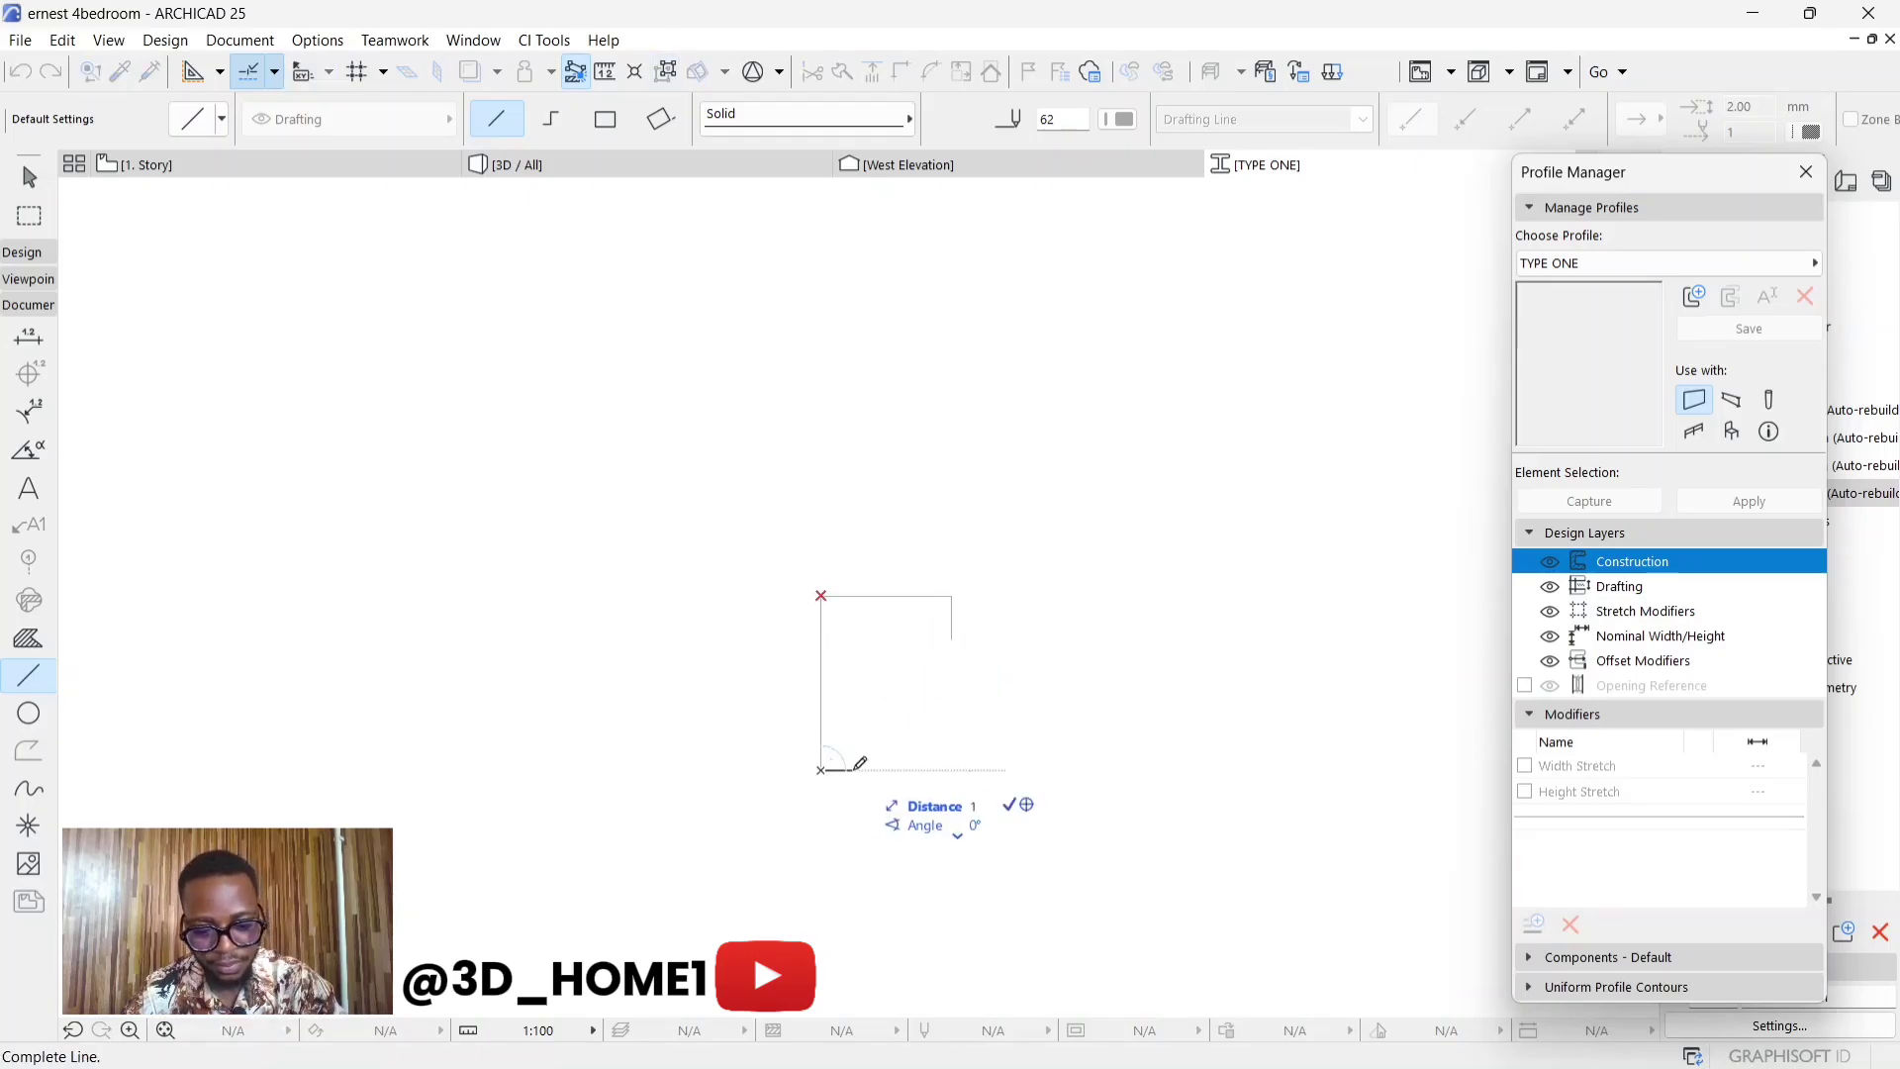
pyautogui.press('Return')
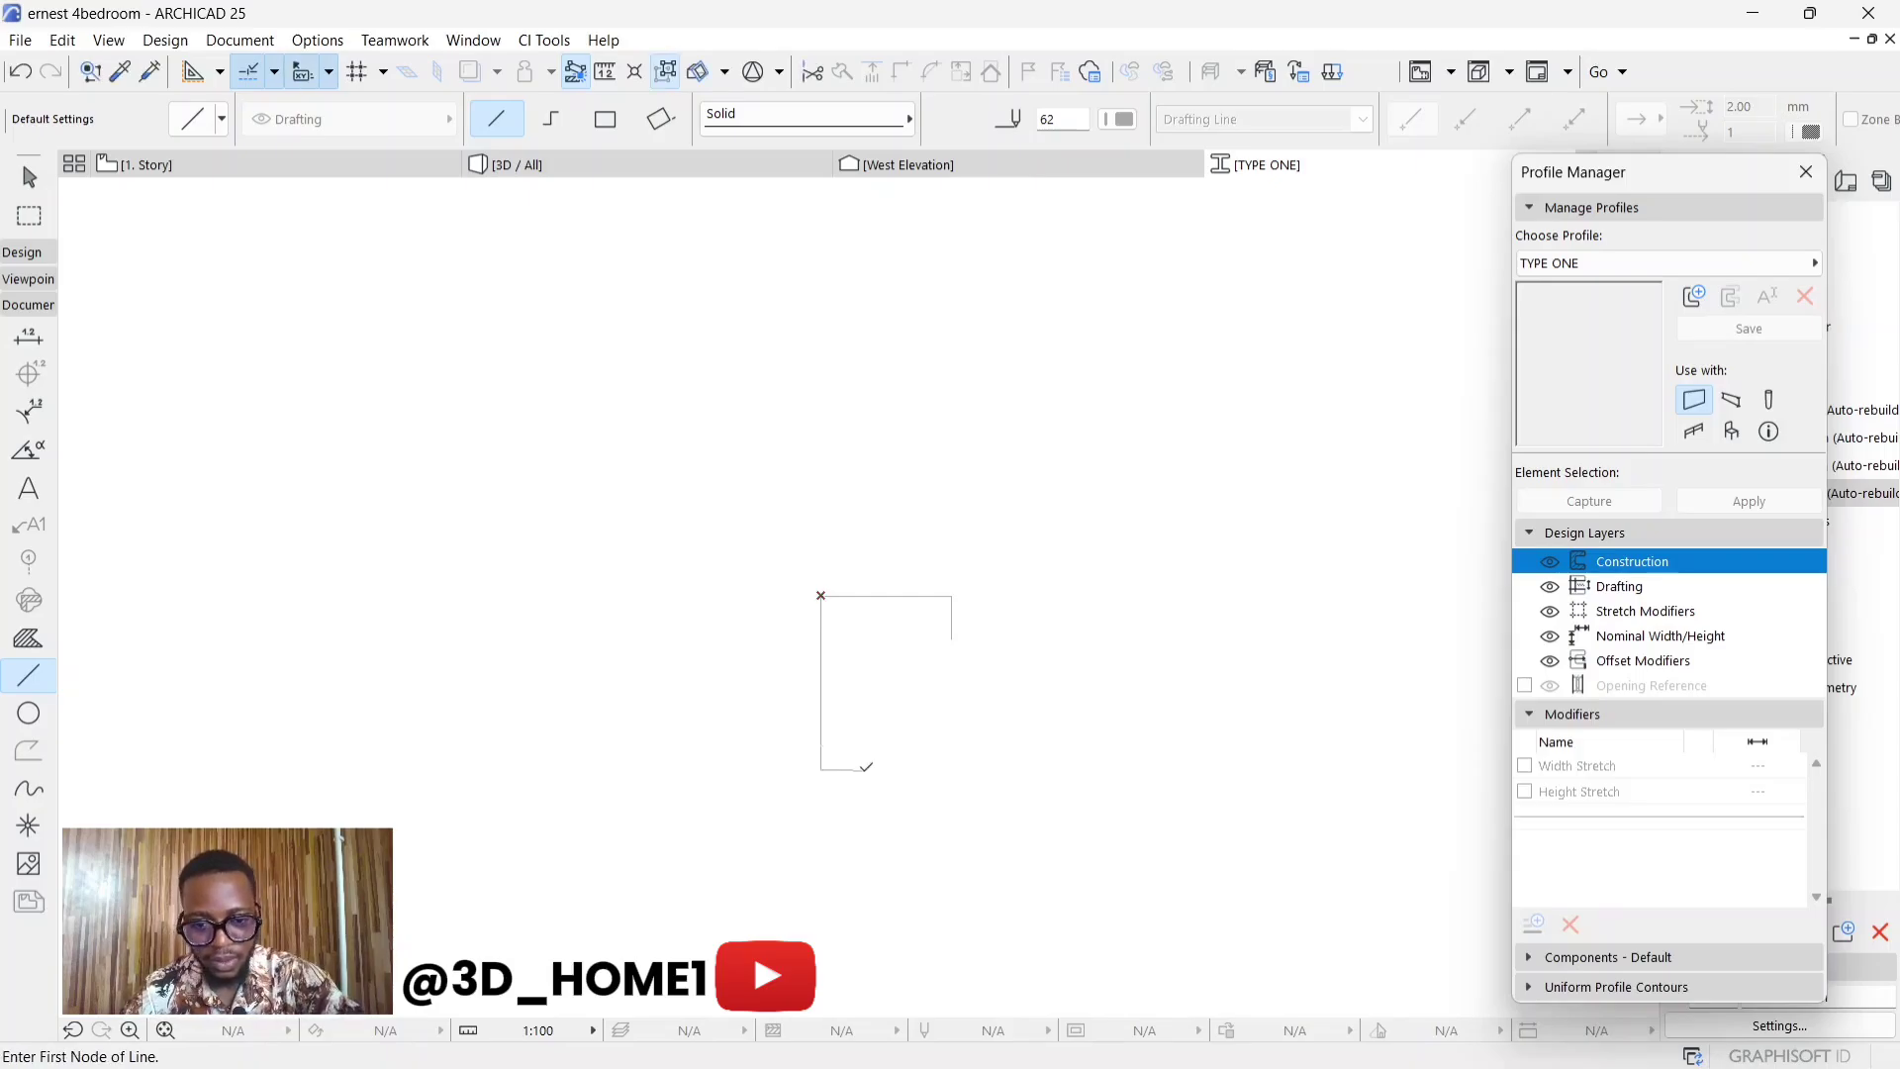
pyautogui.scroll(2, 857, 772)
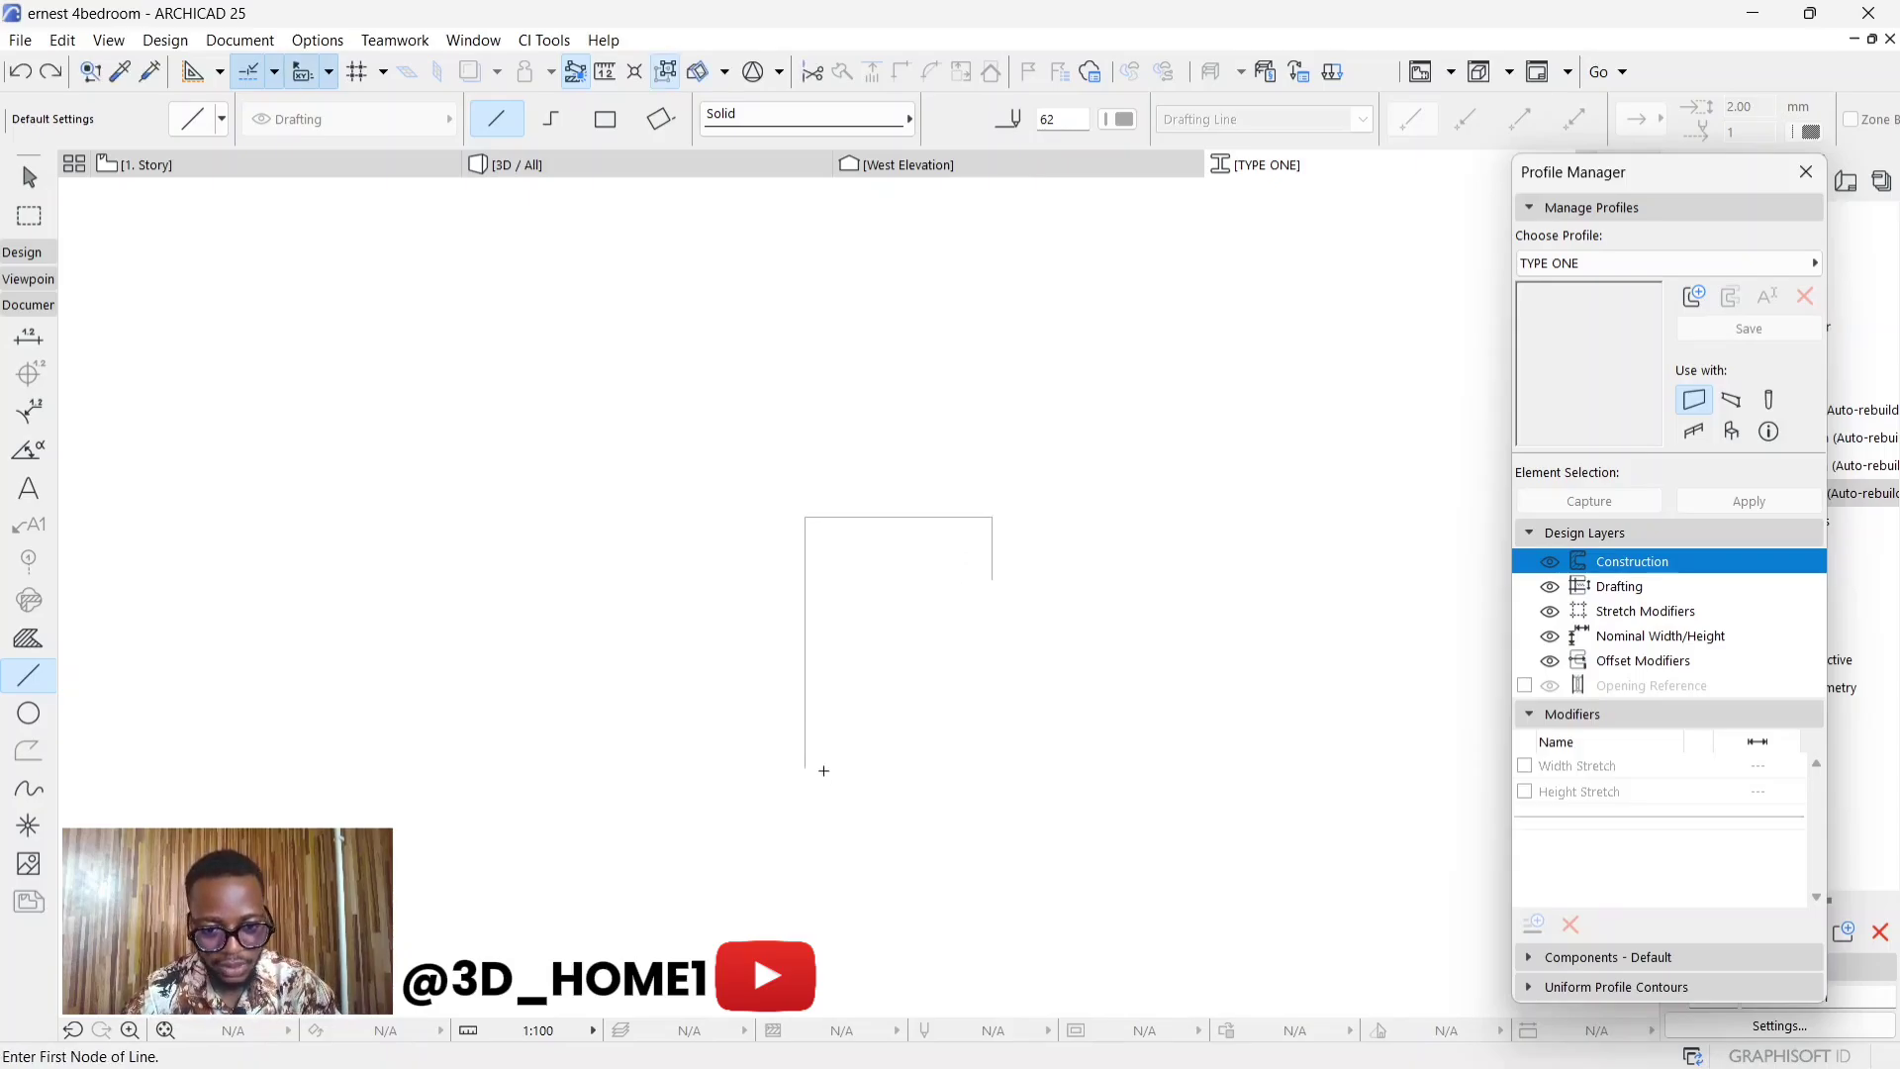
# - Draw the short bottom edge and inner vertical edge, then join the inner edges to close the L
pyautogui.click(807, 765)
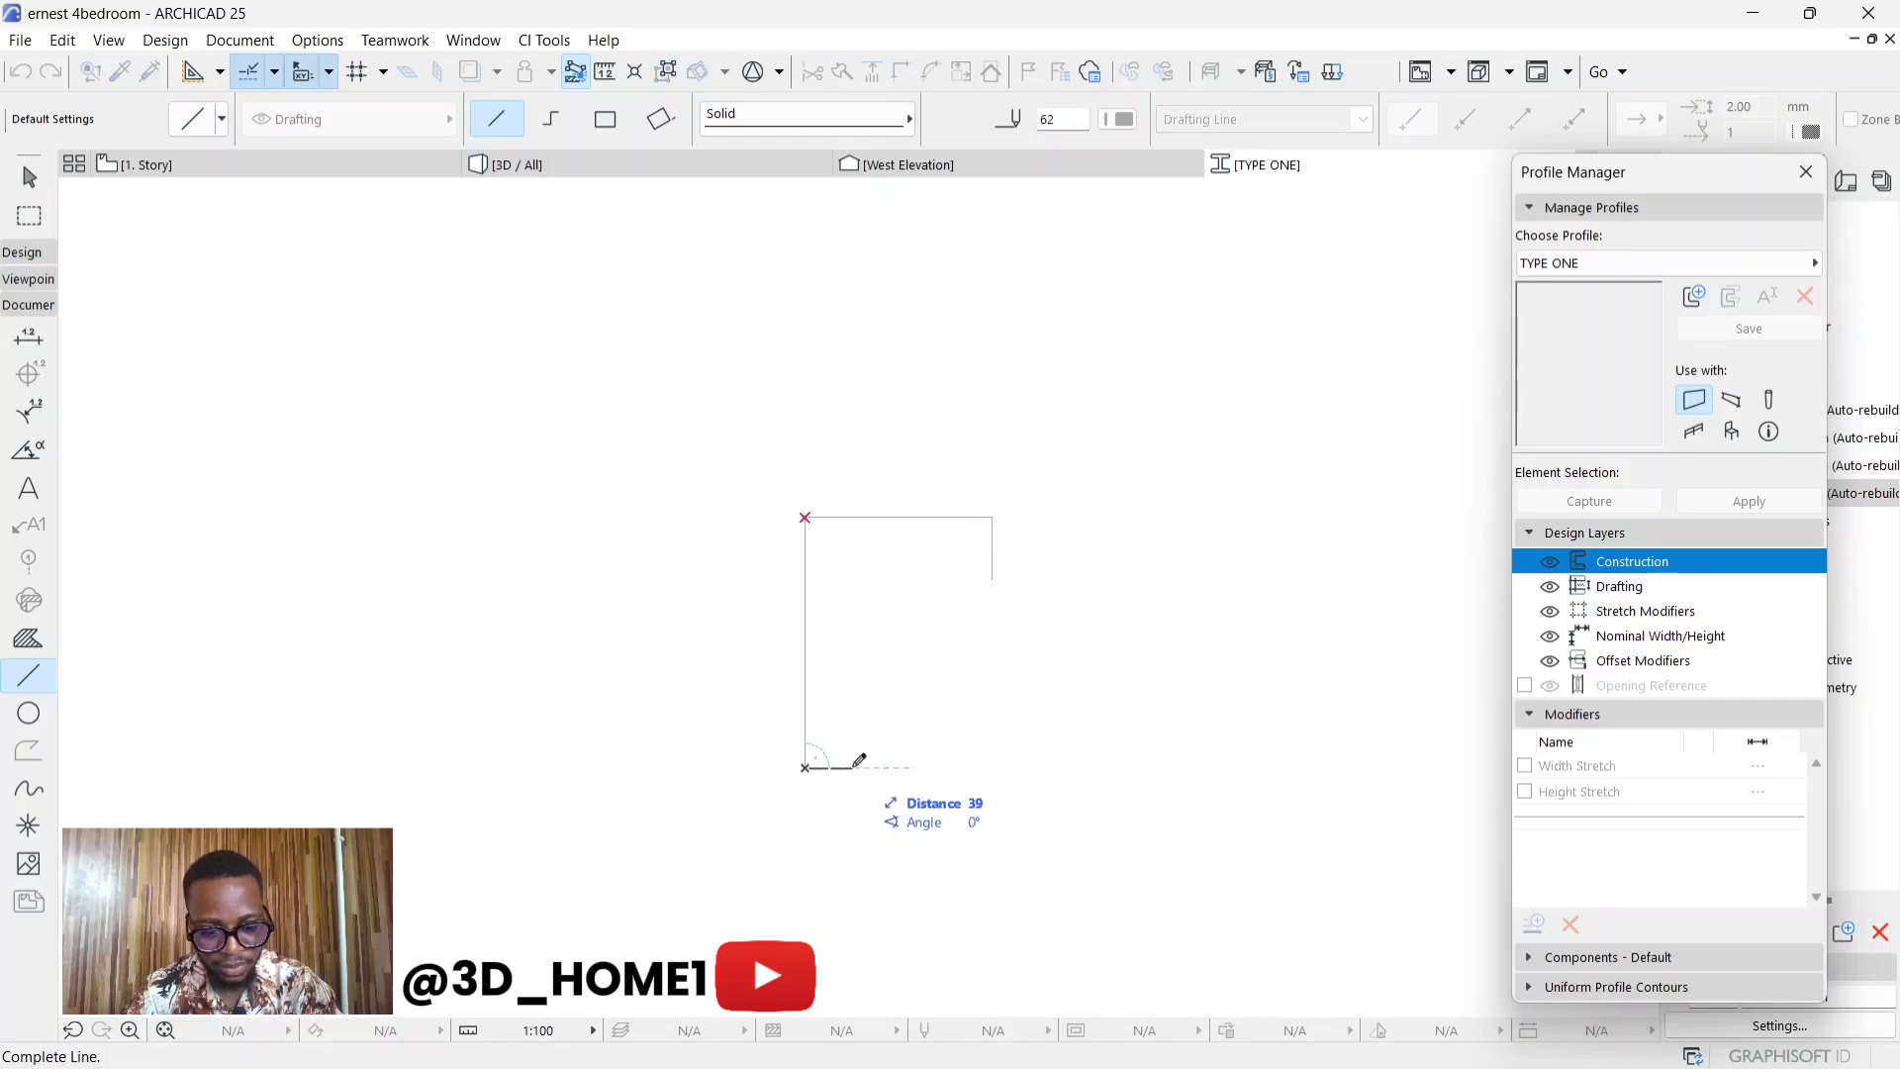
pyautogui.click(868, 765)
pyautogui.click(868, 767)
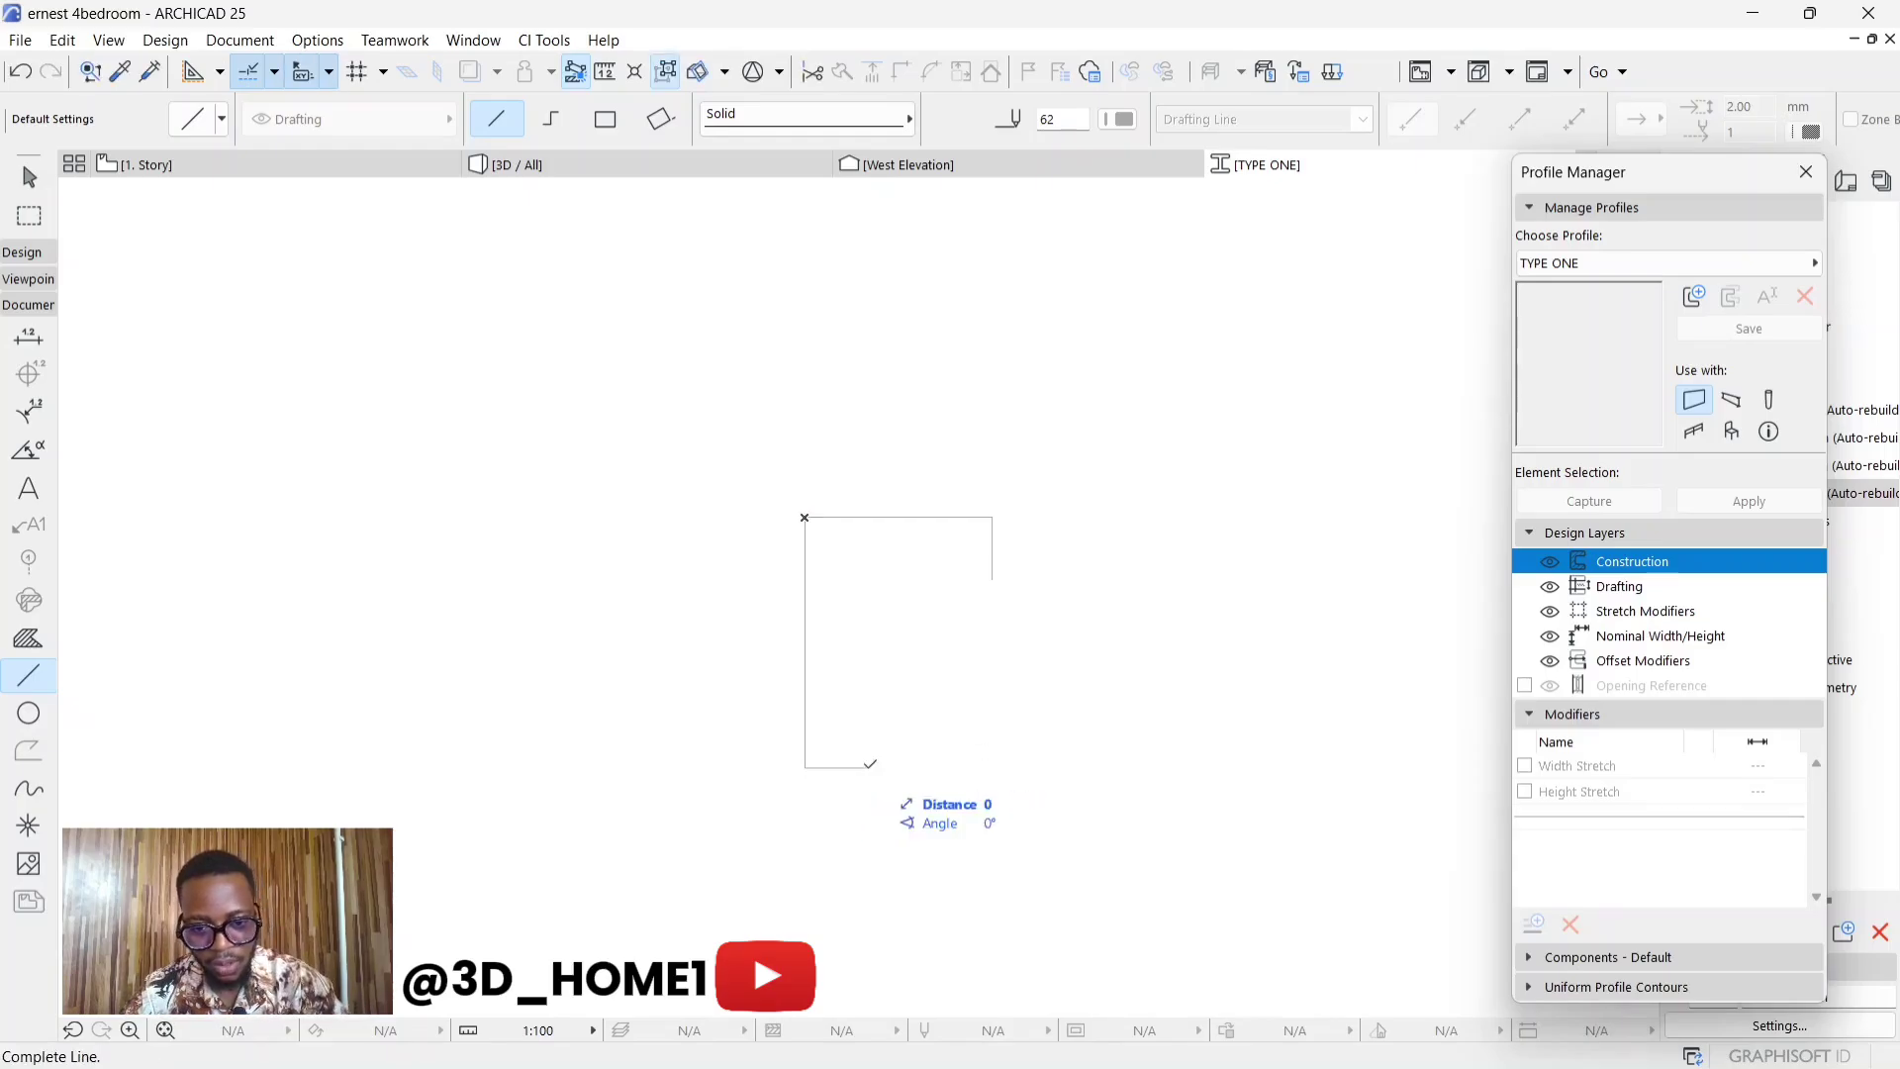
pyautogui.click(868, 579)
pyautogui.click(992, 578)
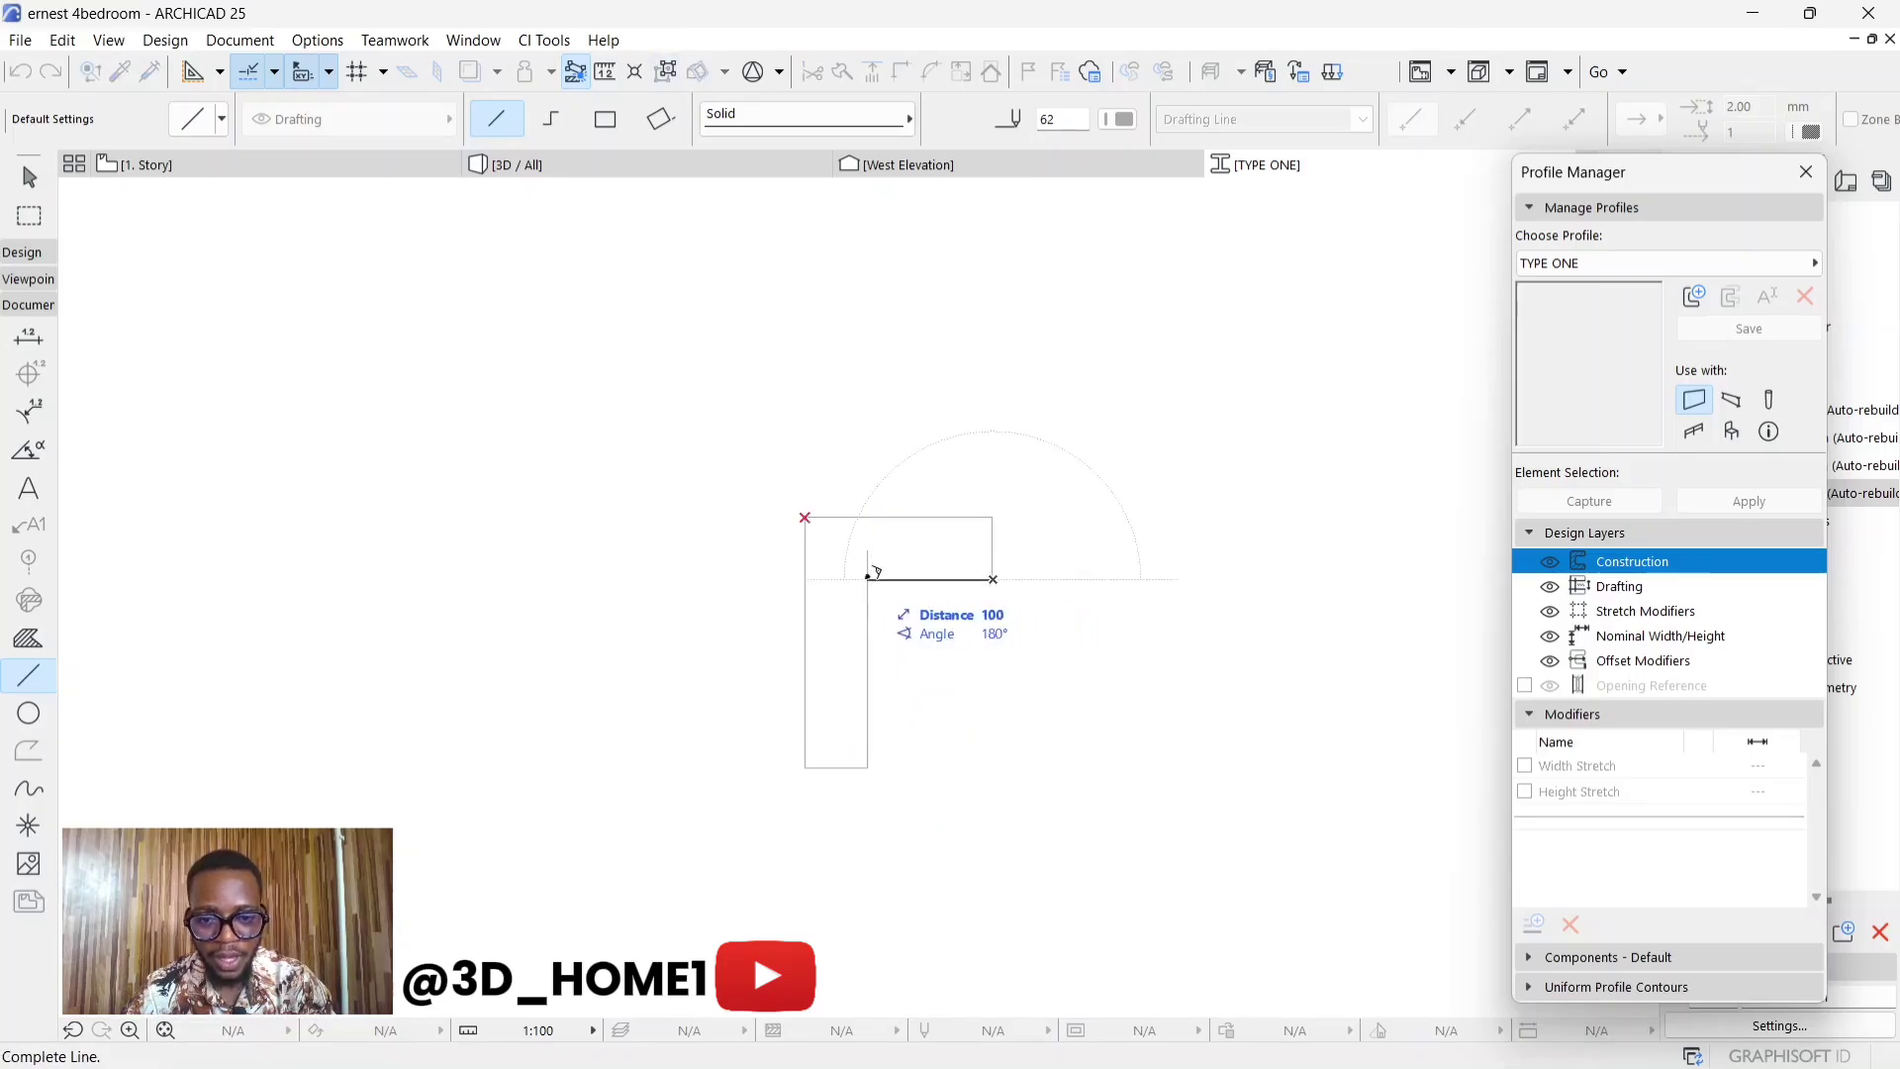
pyautogui.click(867, 576)
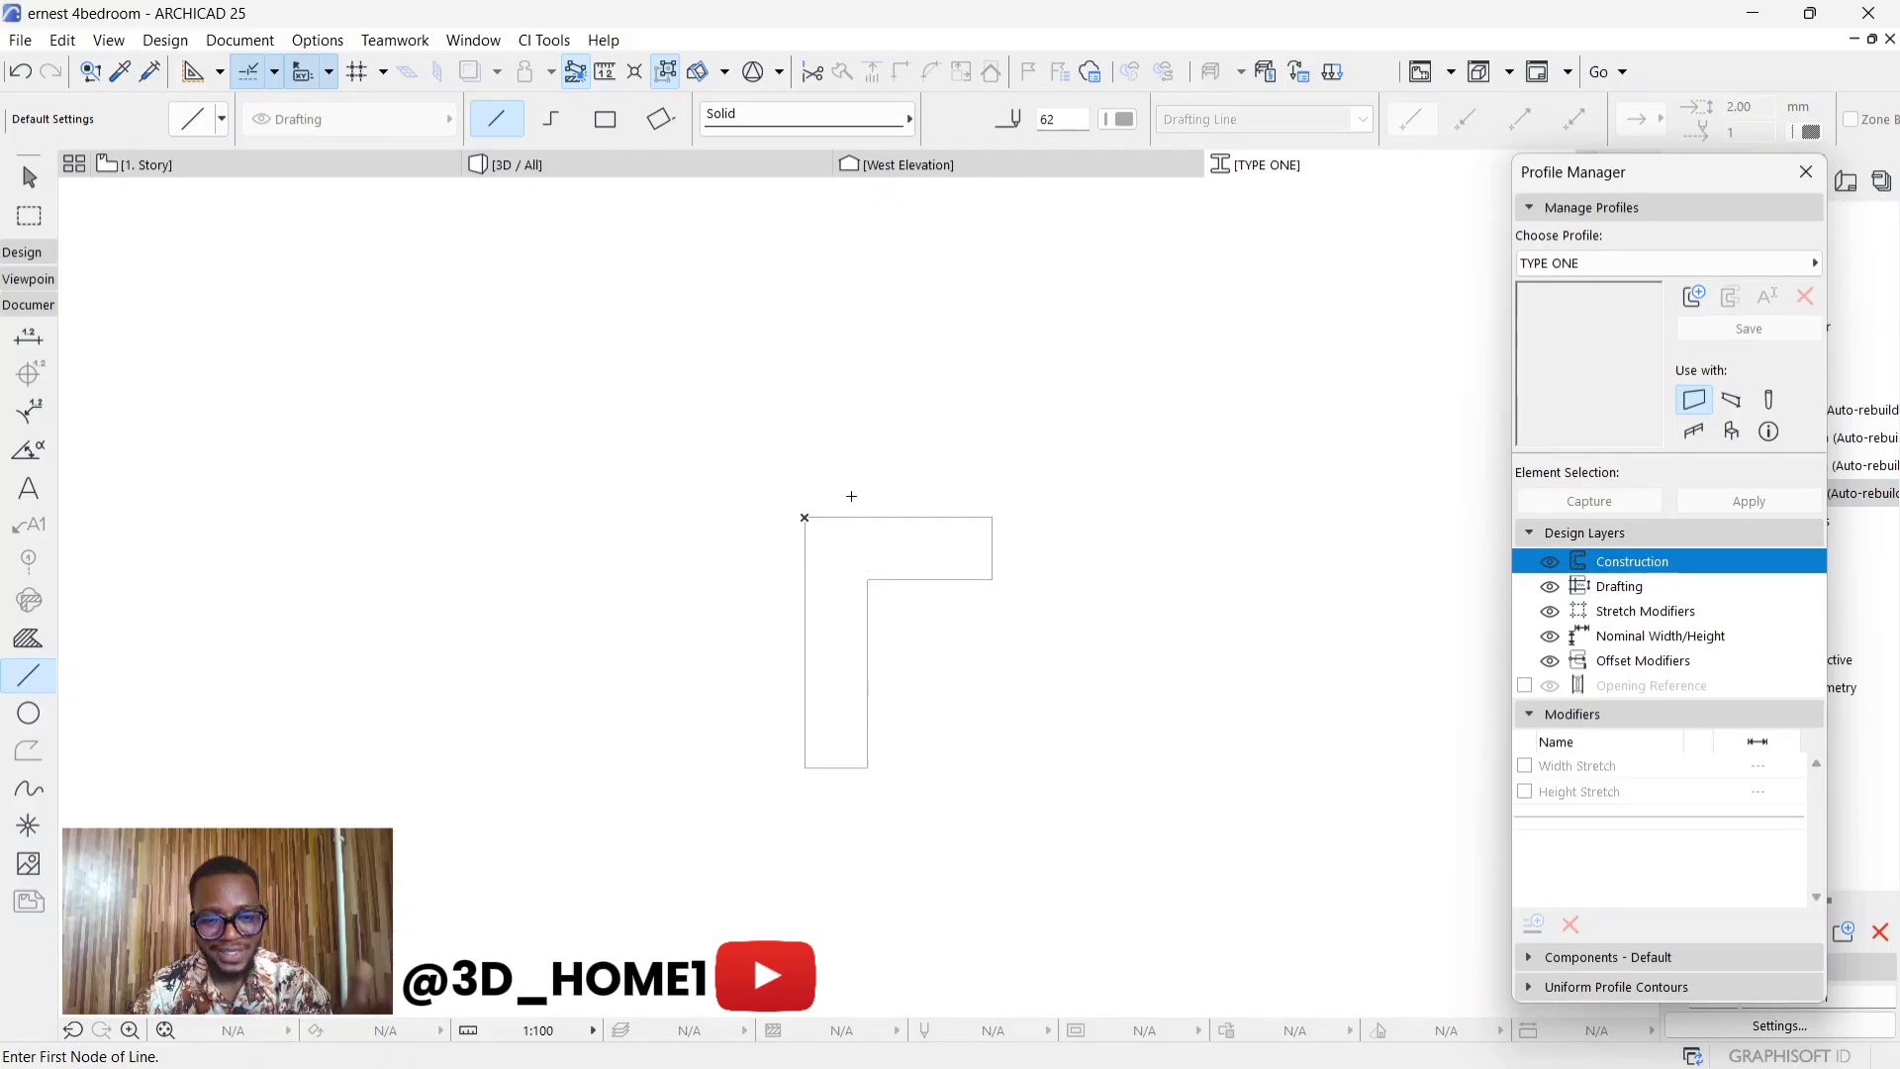
pyautogui.scroll(2, 999, 564)
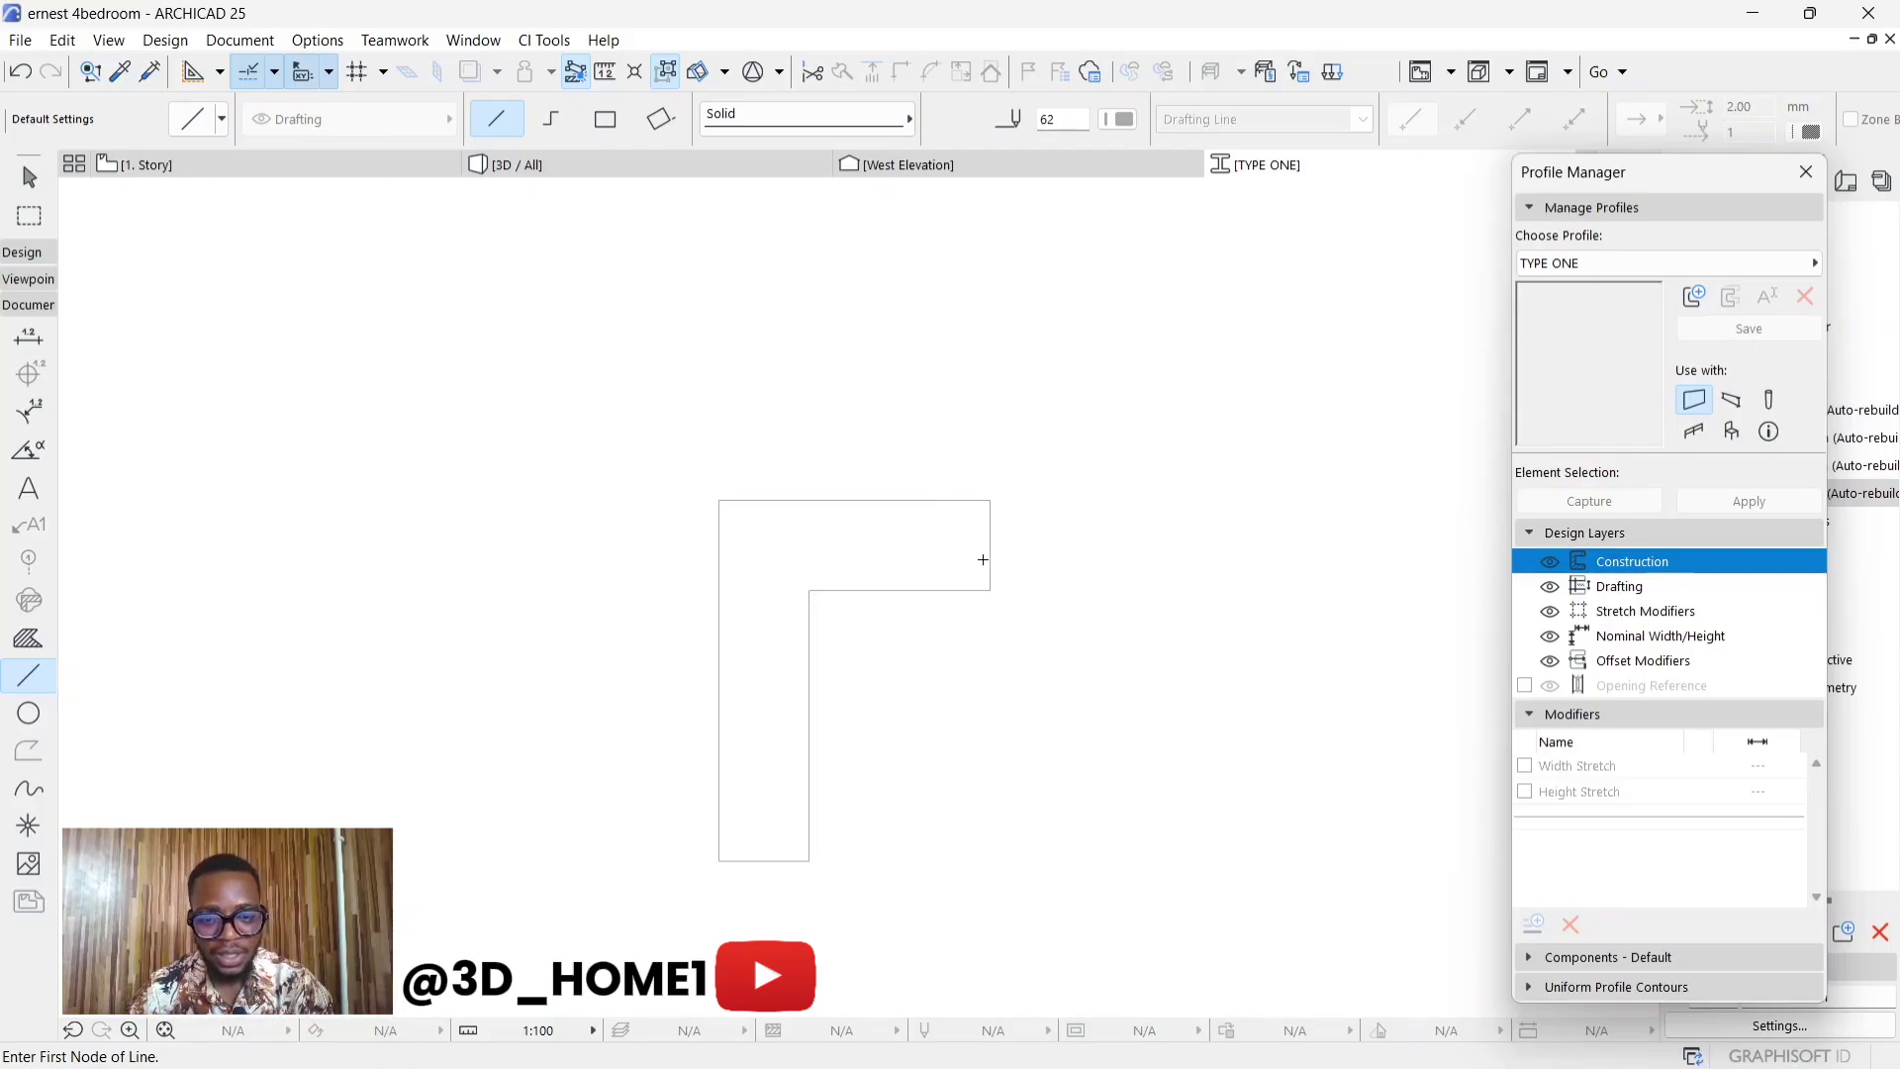
pyautogui.click(991, 557)
pyautogui.press('Escape')
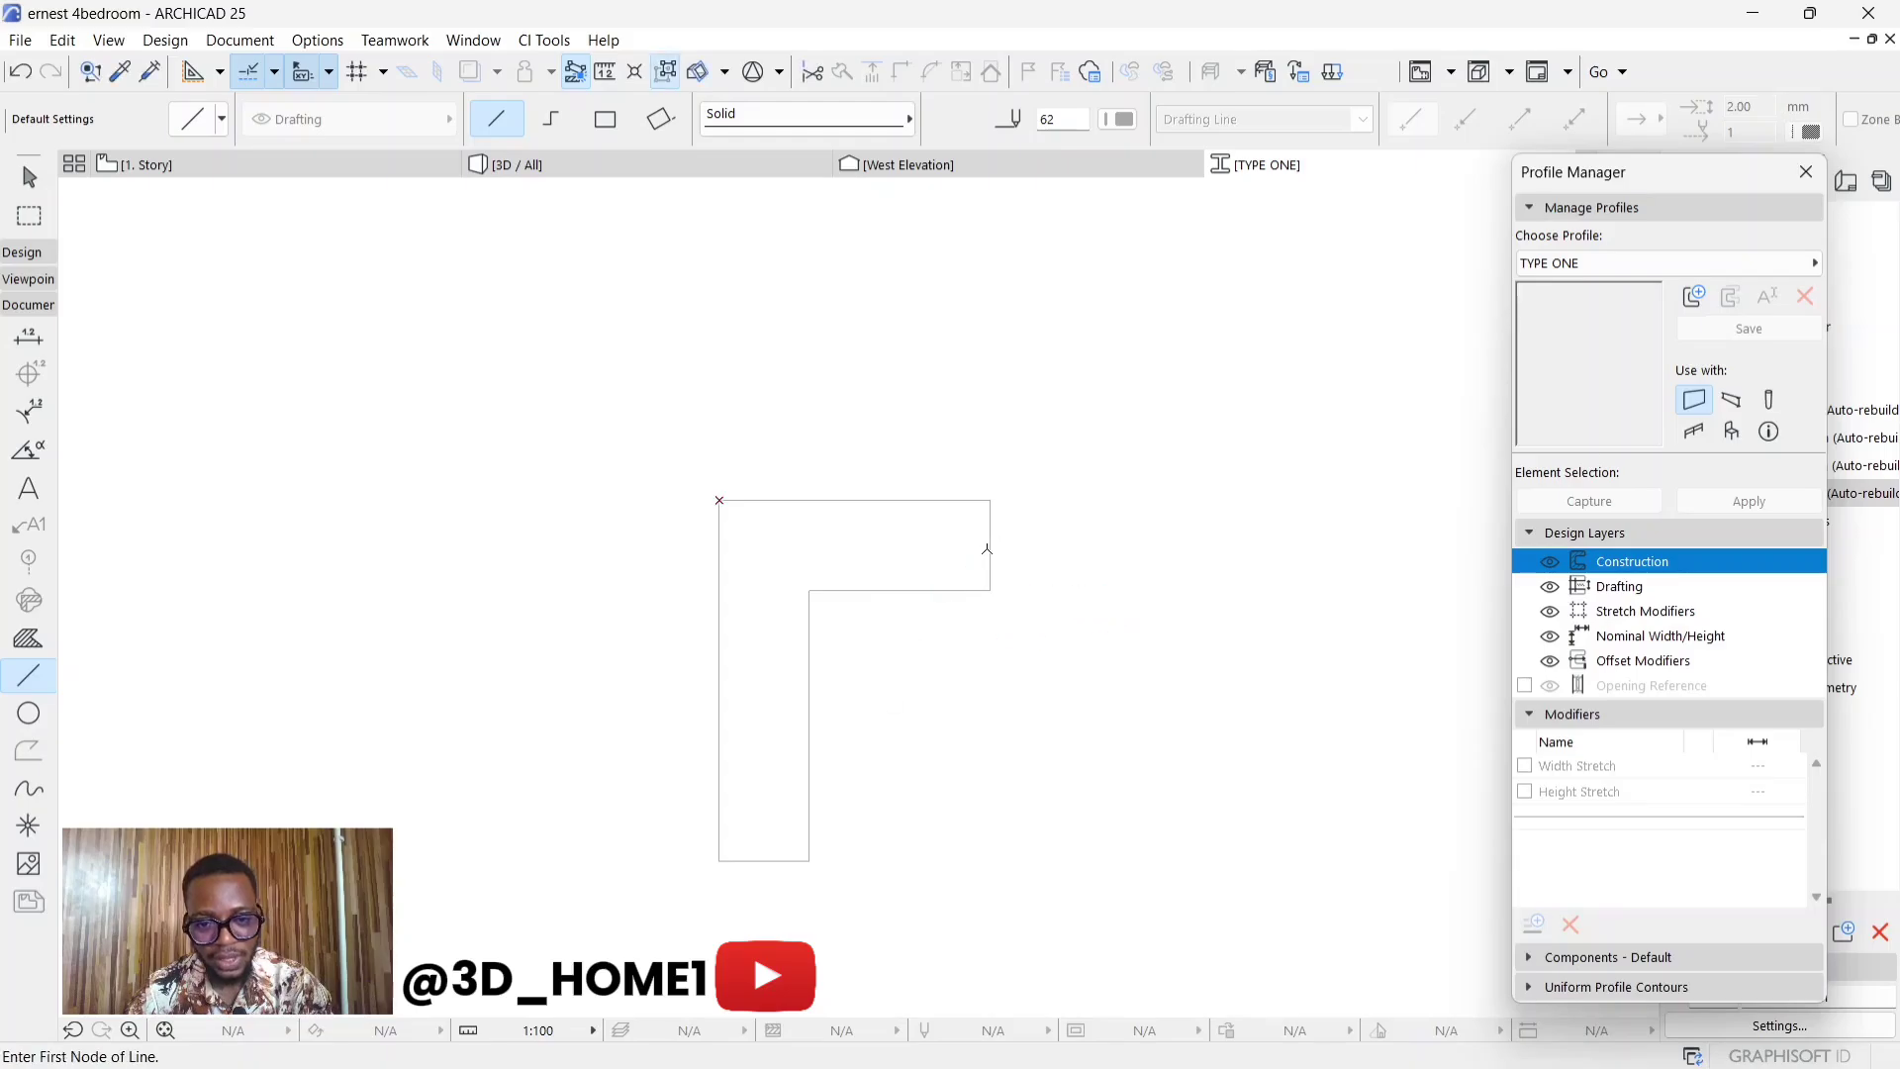
# - Draw a diagonal cut across the outer right corner and trim off the leftover corner stubs
pyautogui.click(989, 544)
pyautogui.click(991, 544)
pyautogui.click(945, 591)
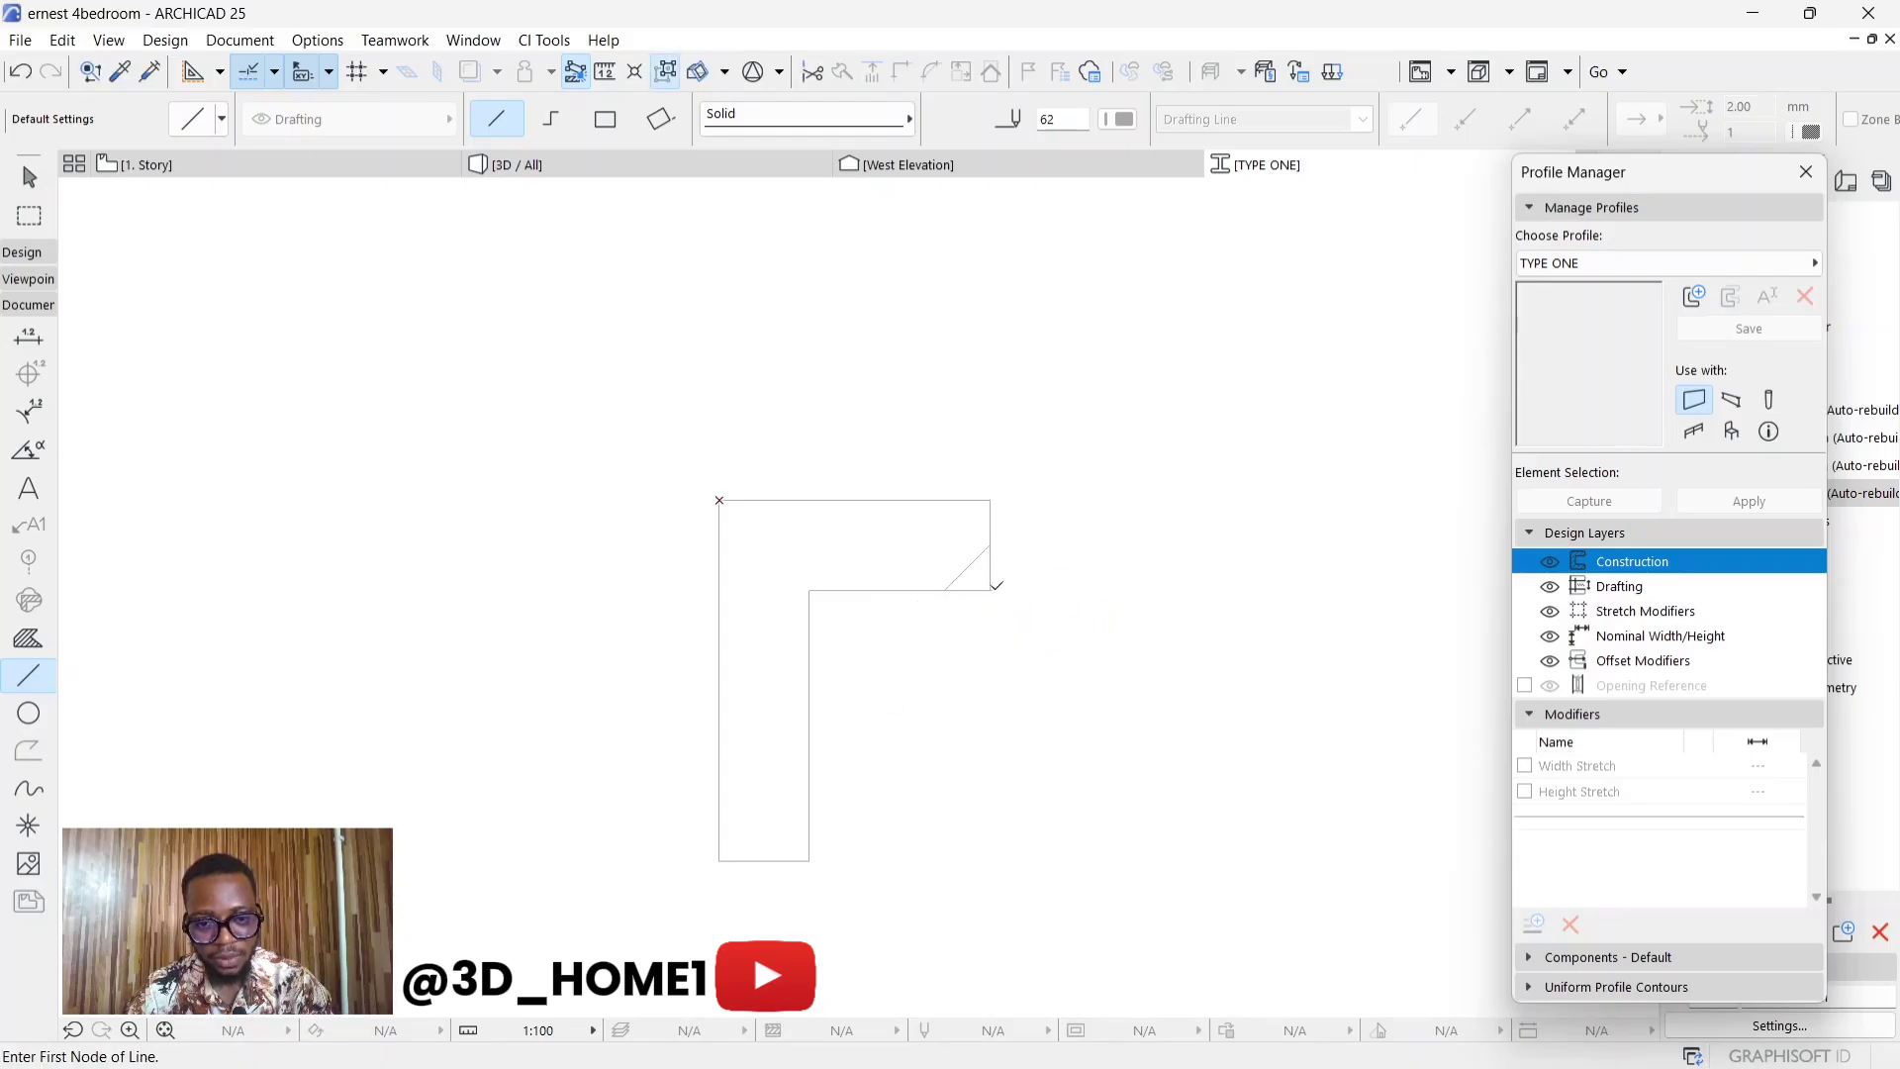
pyautogui.keyDown('ctrl'); pyautogui.click(985, 582); pyautogui.keyUp('ctrl')
pyautogui.keyDown('ctrl'); pyautogui.click(983, 589); pyautogui.keyUp('ctrl')
pyautogui.press('Escape')
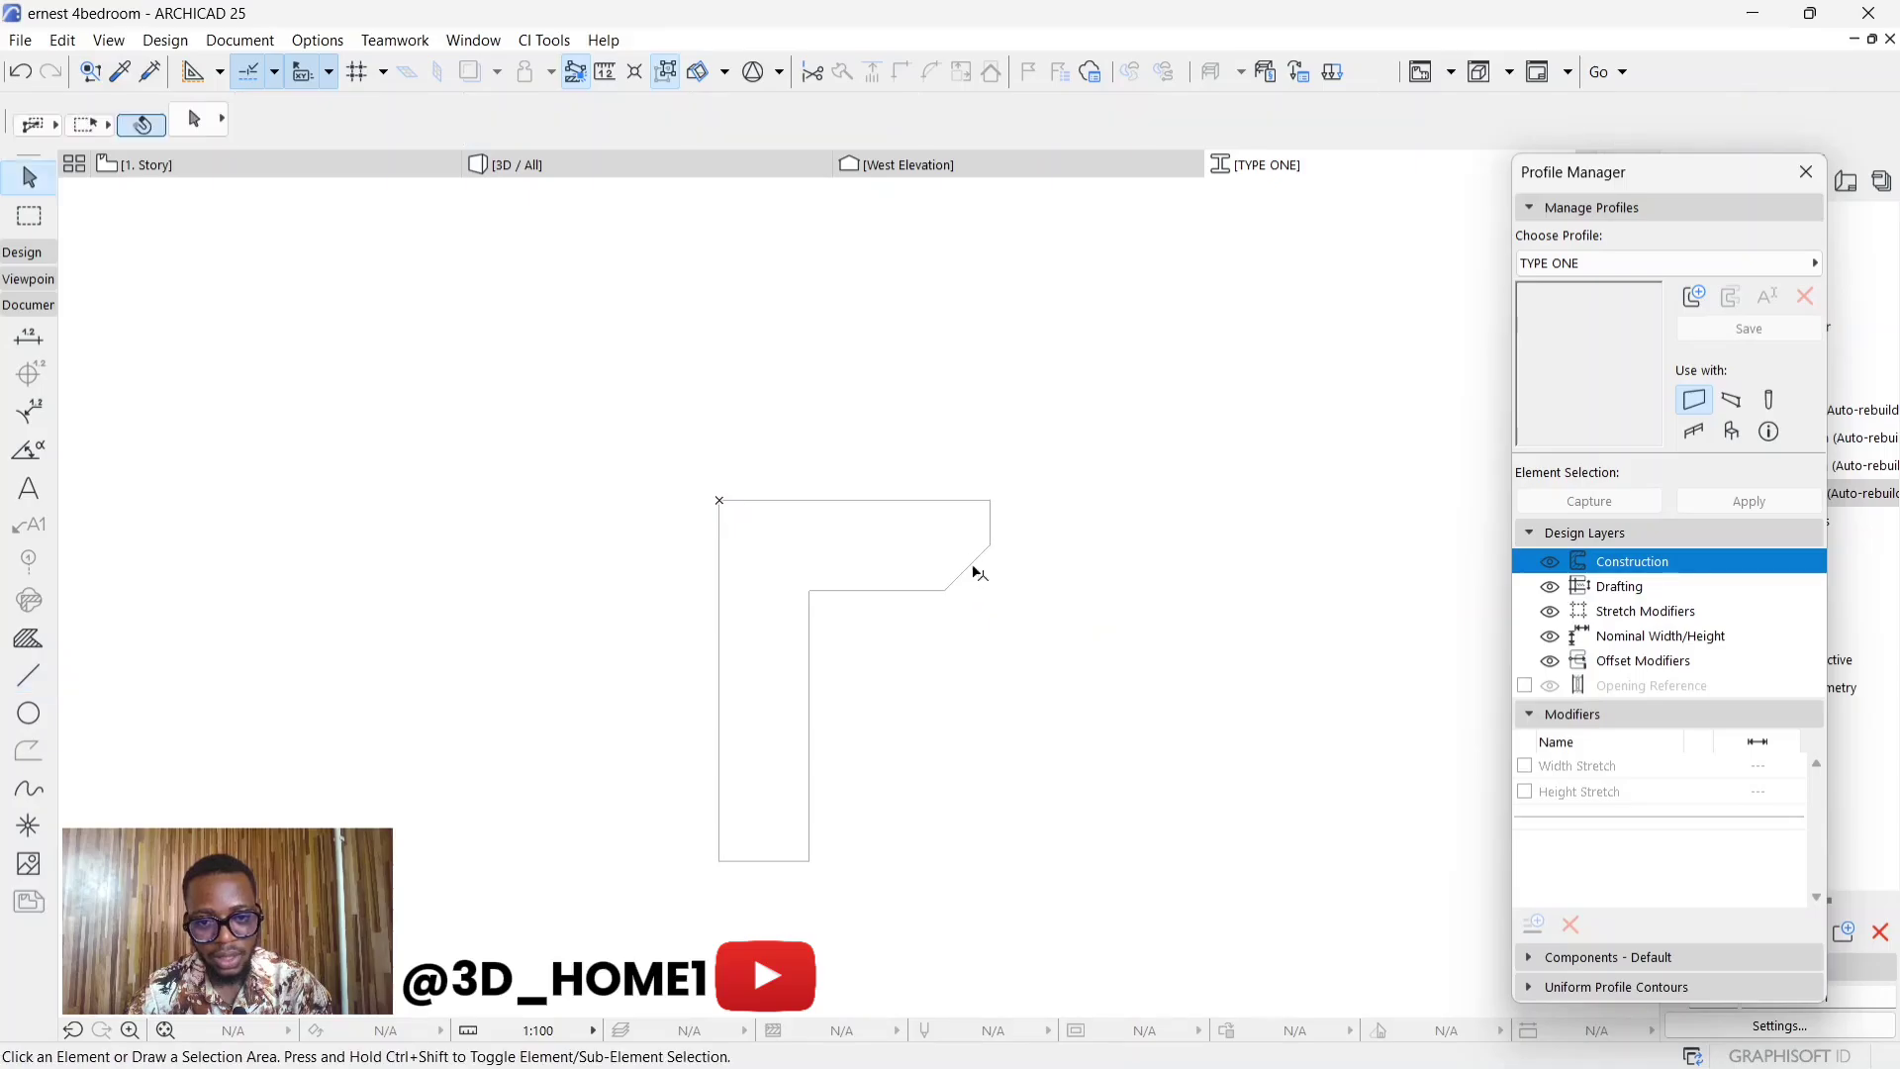
# - Bend the diagonal corner cut into a rounded arc with Curved Edge
pyautogui.click(967, 566)
pyautogui.click(968, 568)
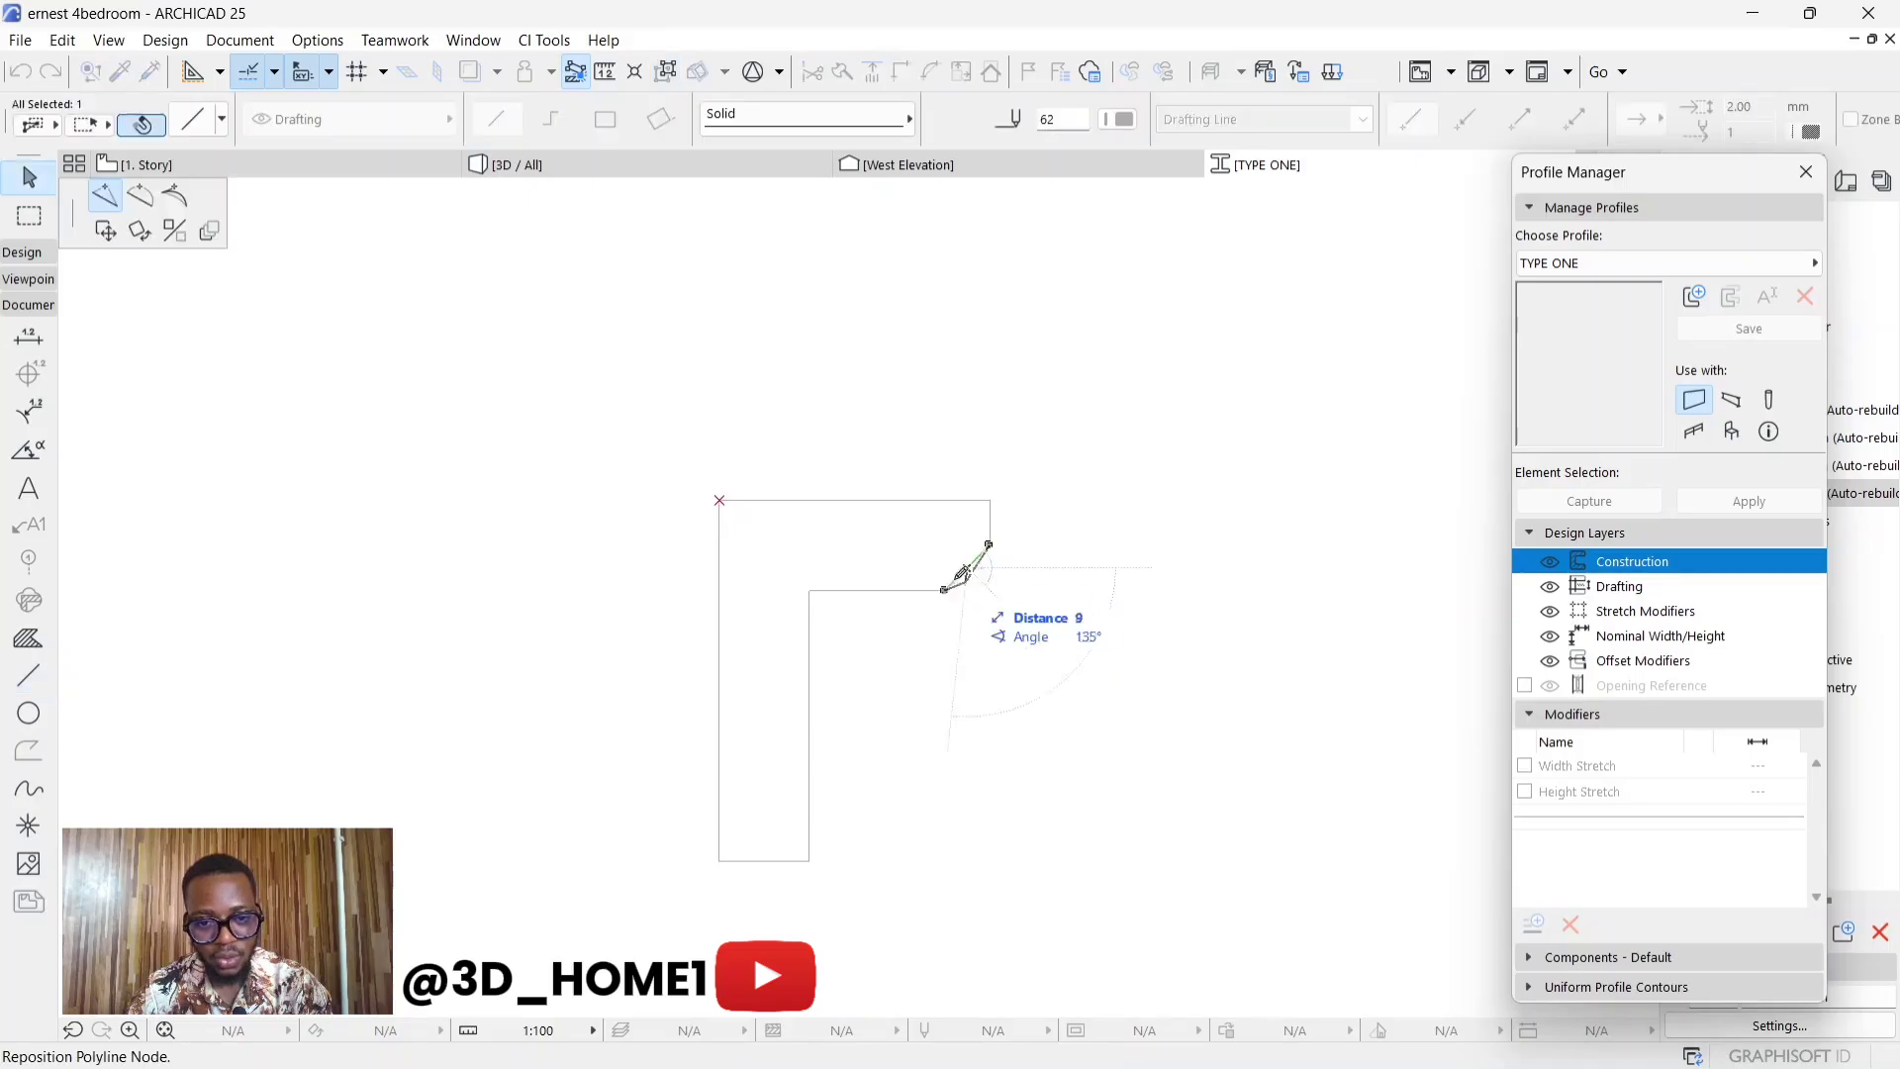
pyautogui.click(140, 195)
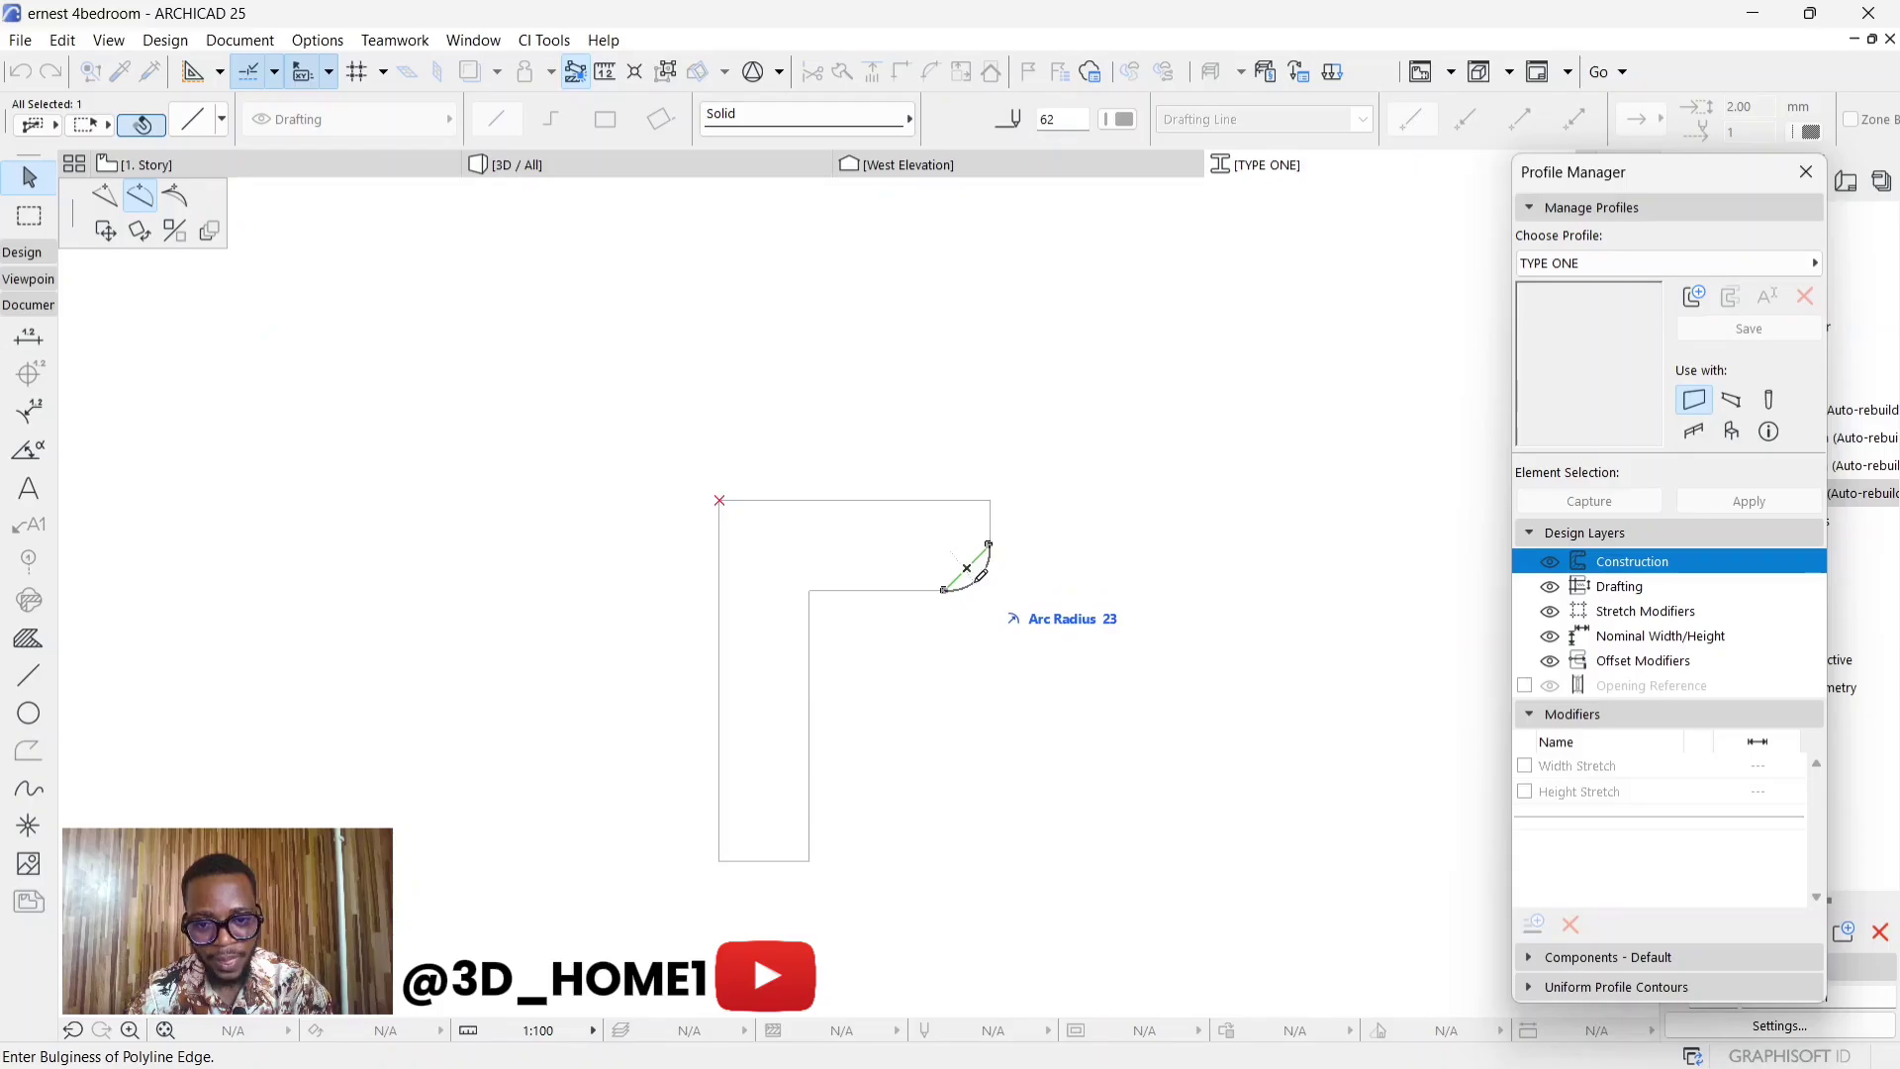
pyautogui.click(979, 579)
pyautogui.click(865, 600)
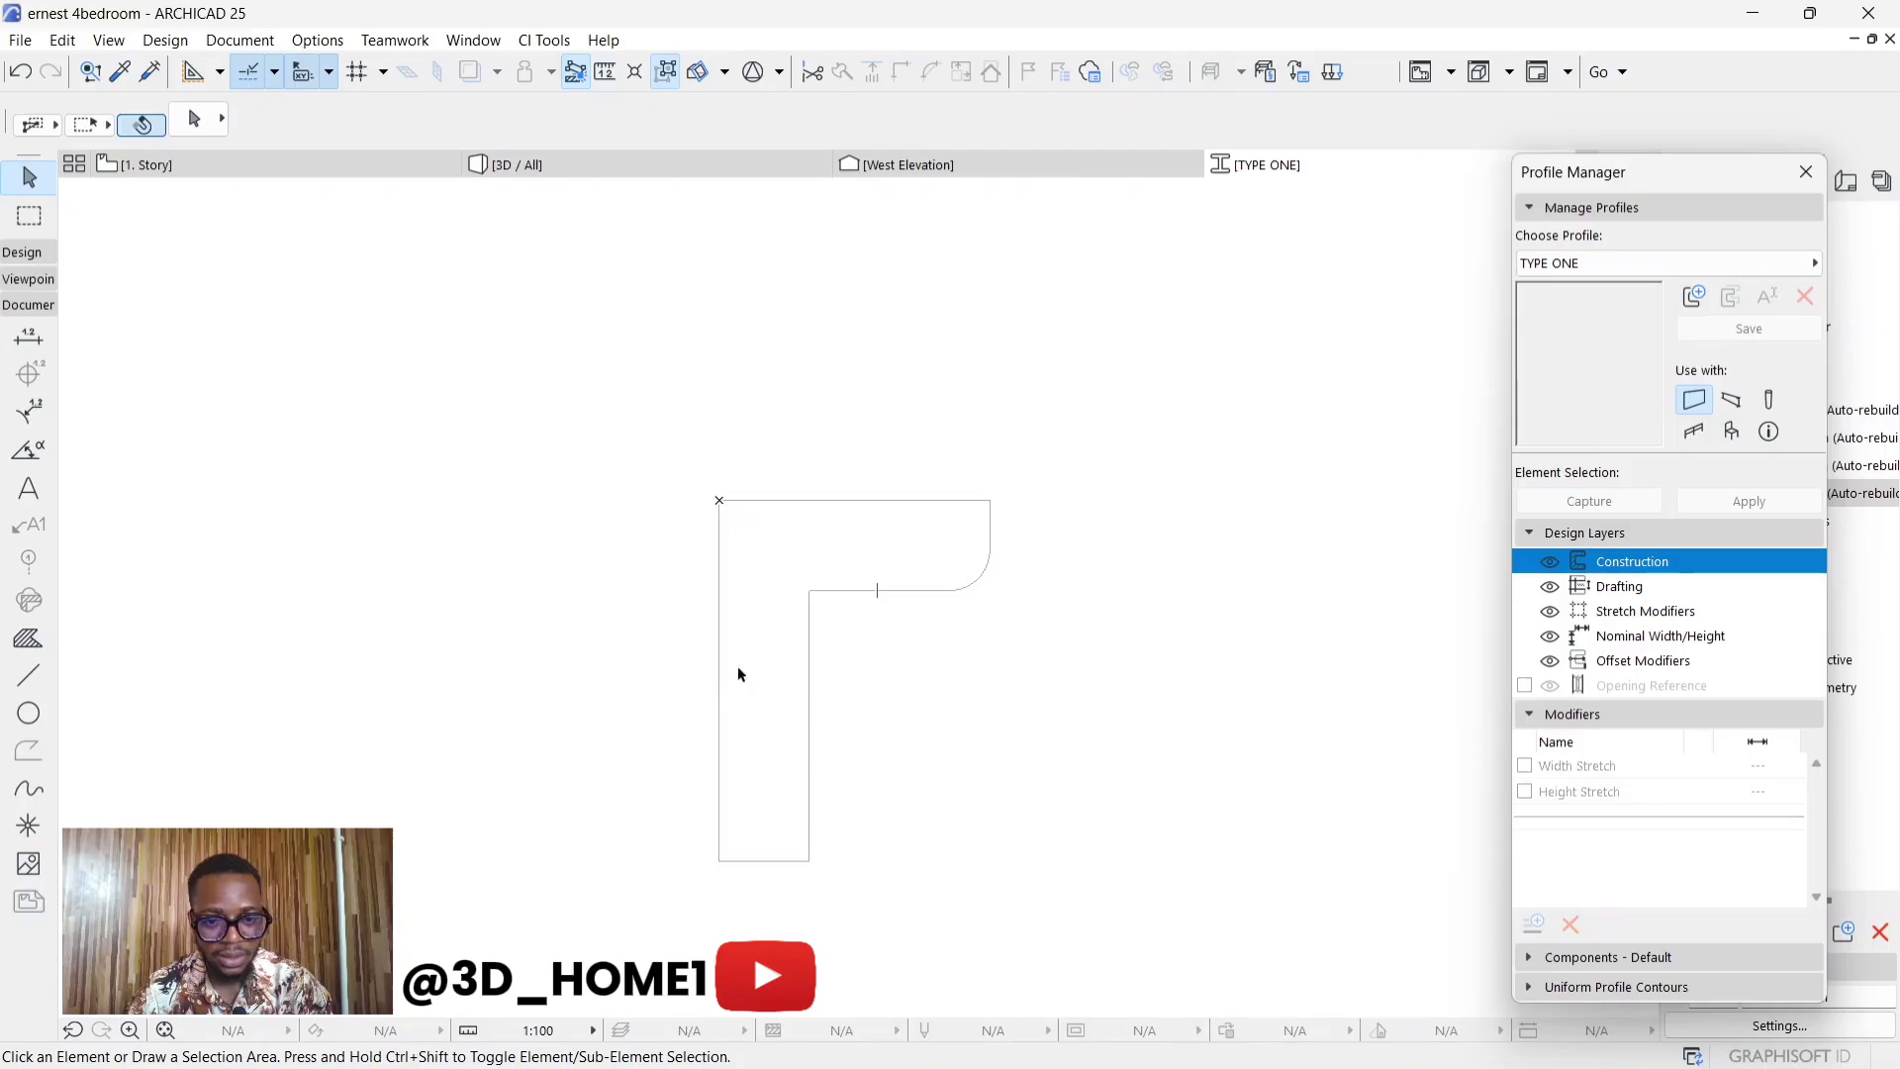
pyautogui.click(29, 674)
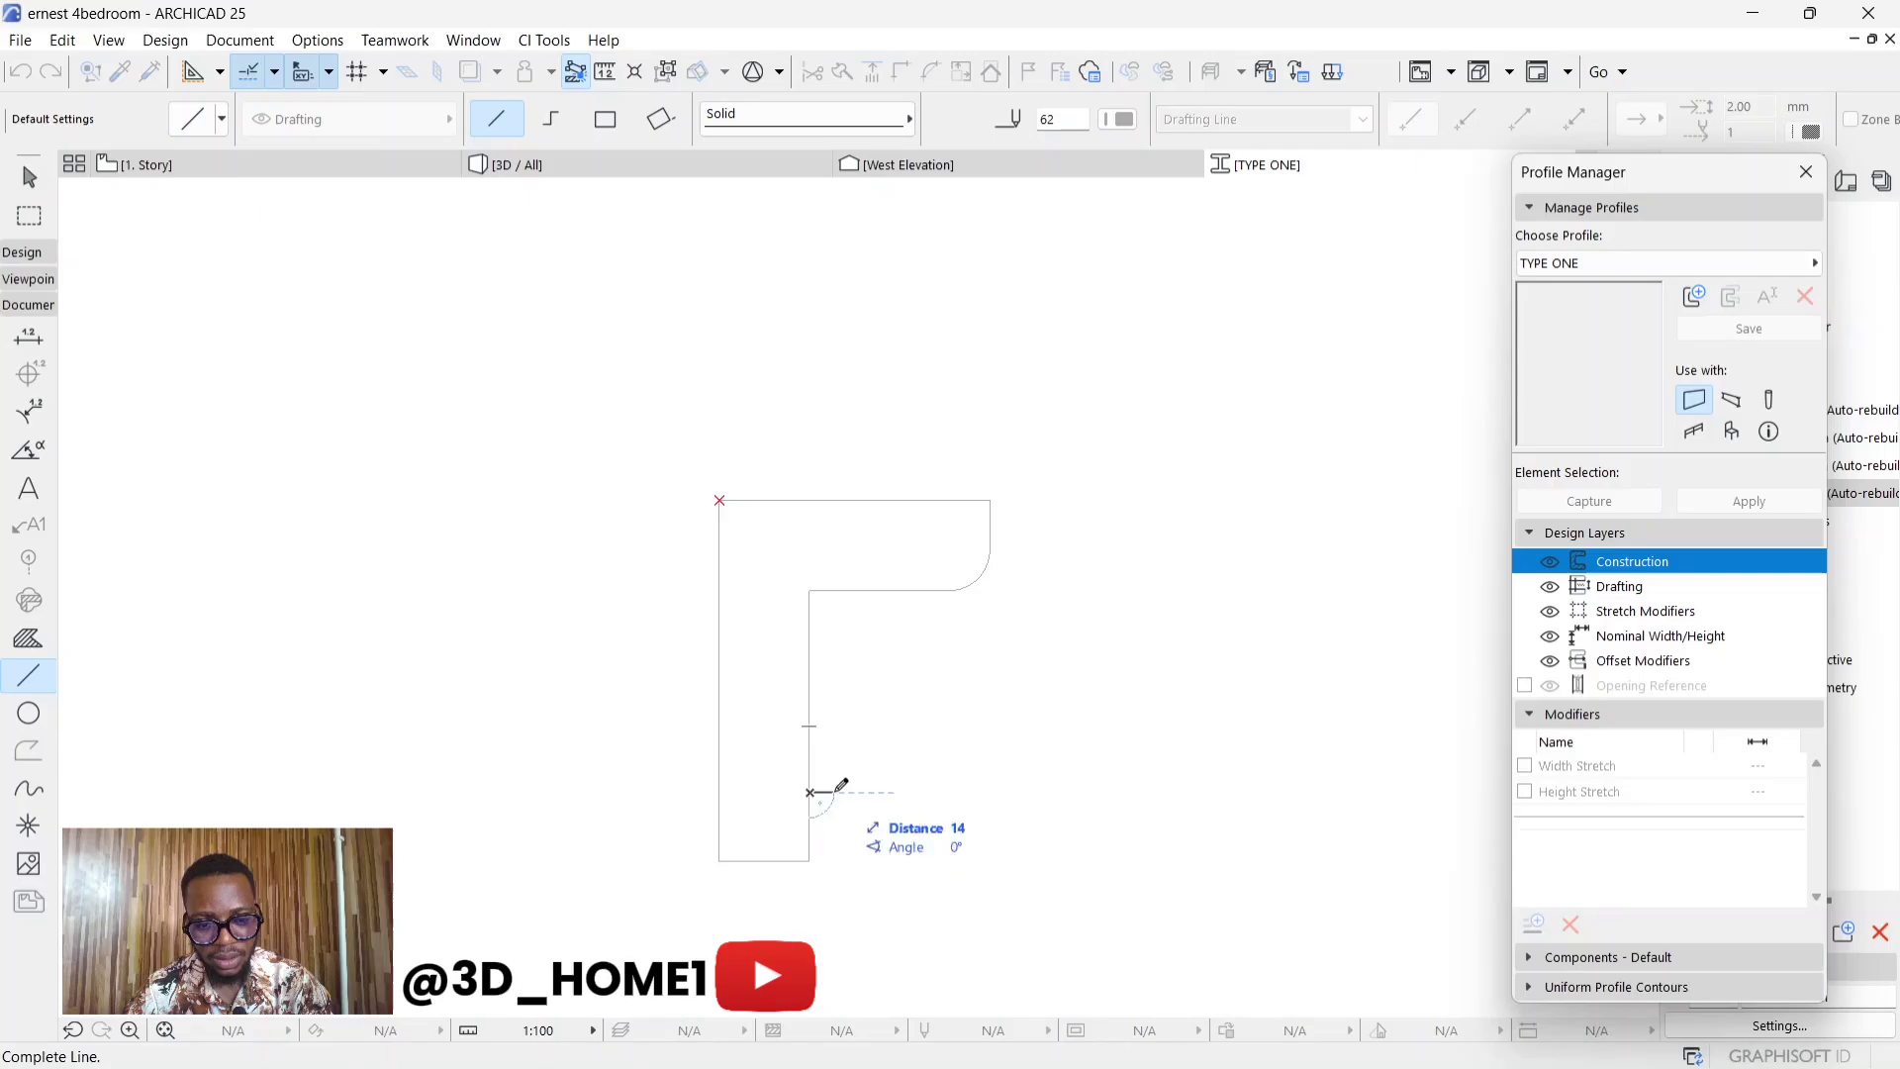
# - Draw the notch's sides and bottom line under the top overhang with the Line tool
pyautogui.click(834, 791)
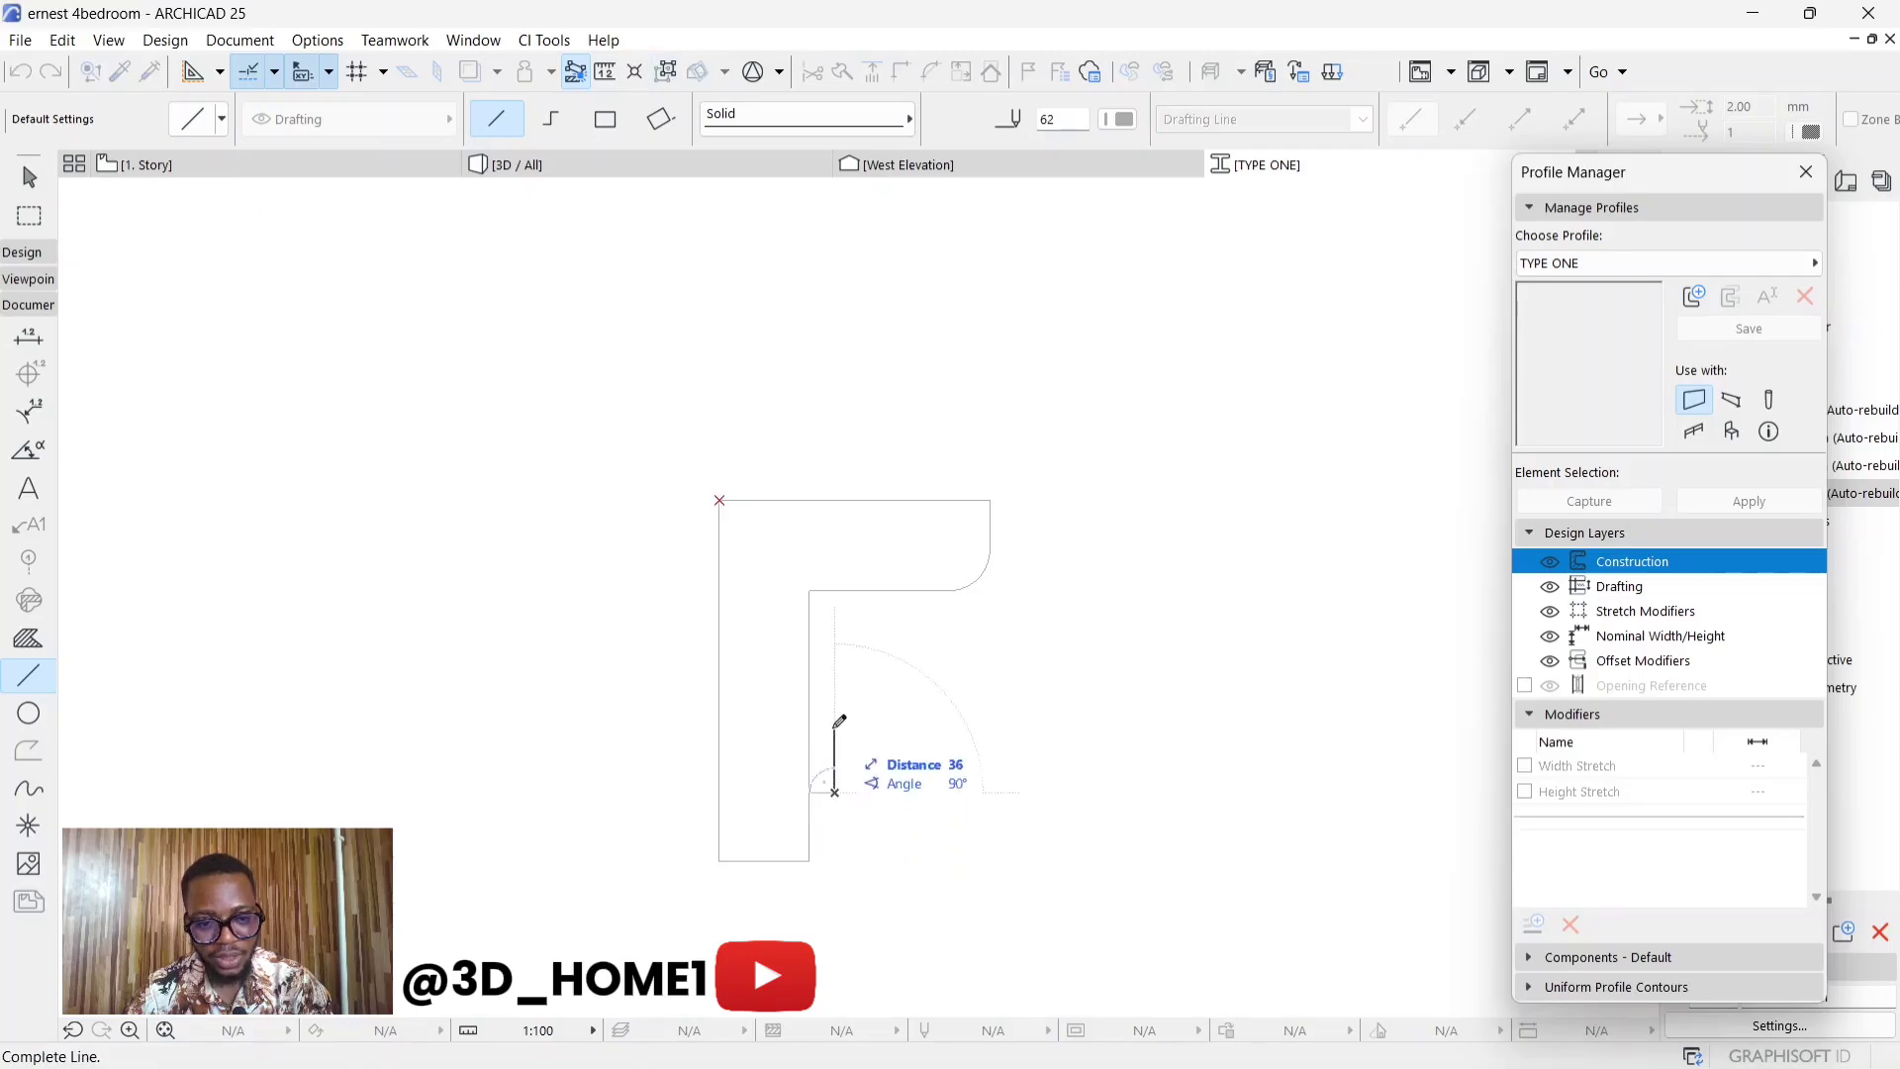
pyautogui.click(835, 674)
pyautogui.click(834, 677)
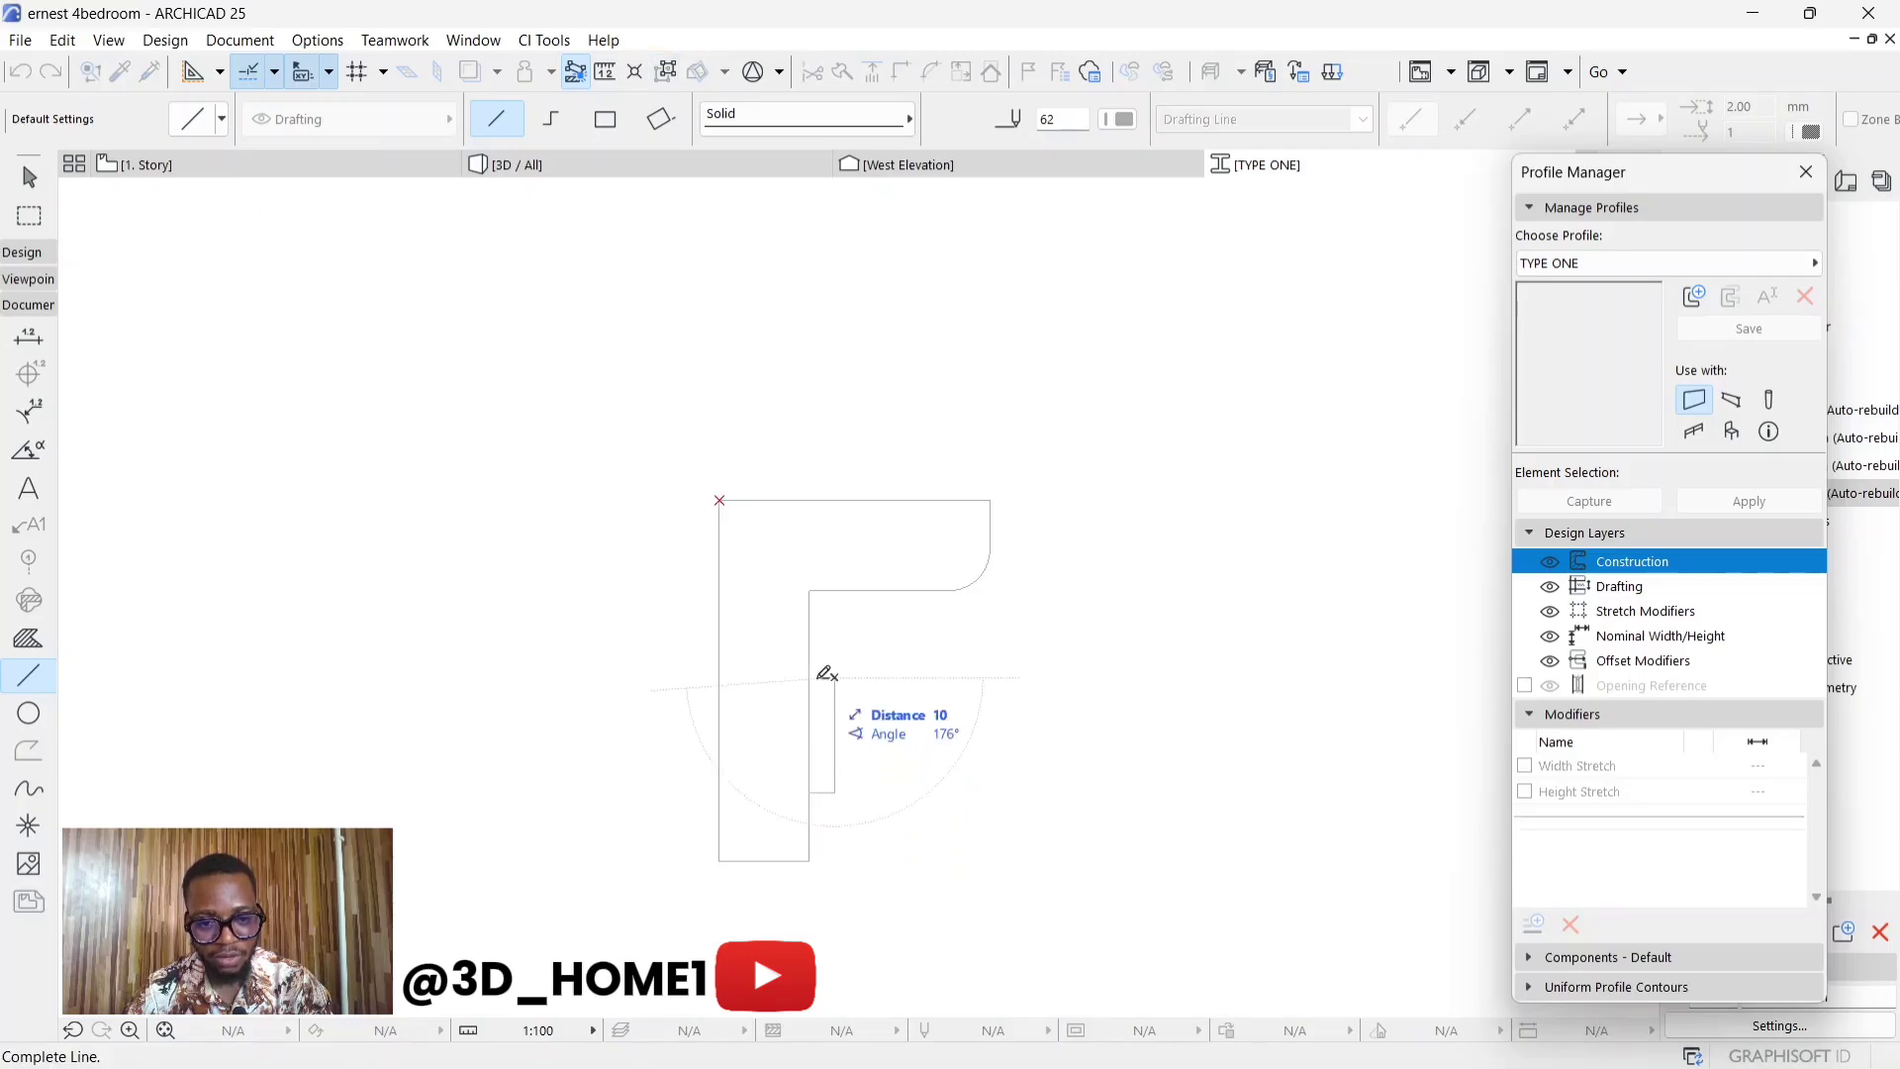
pyautogui.click(810, 678)
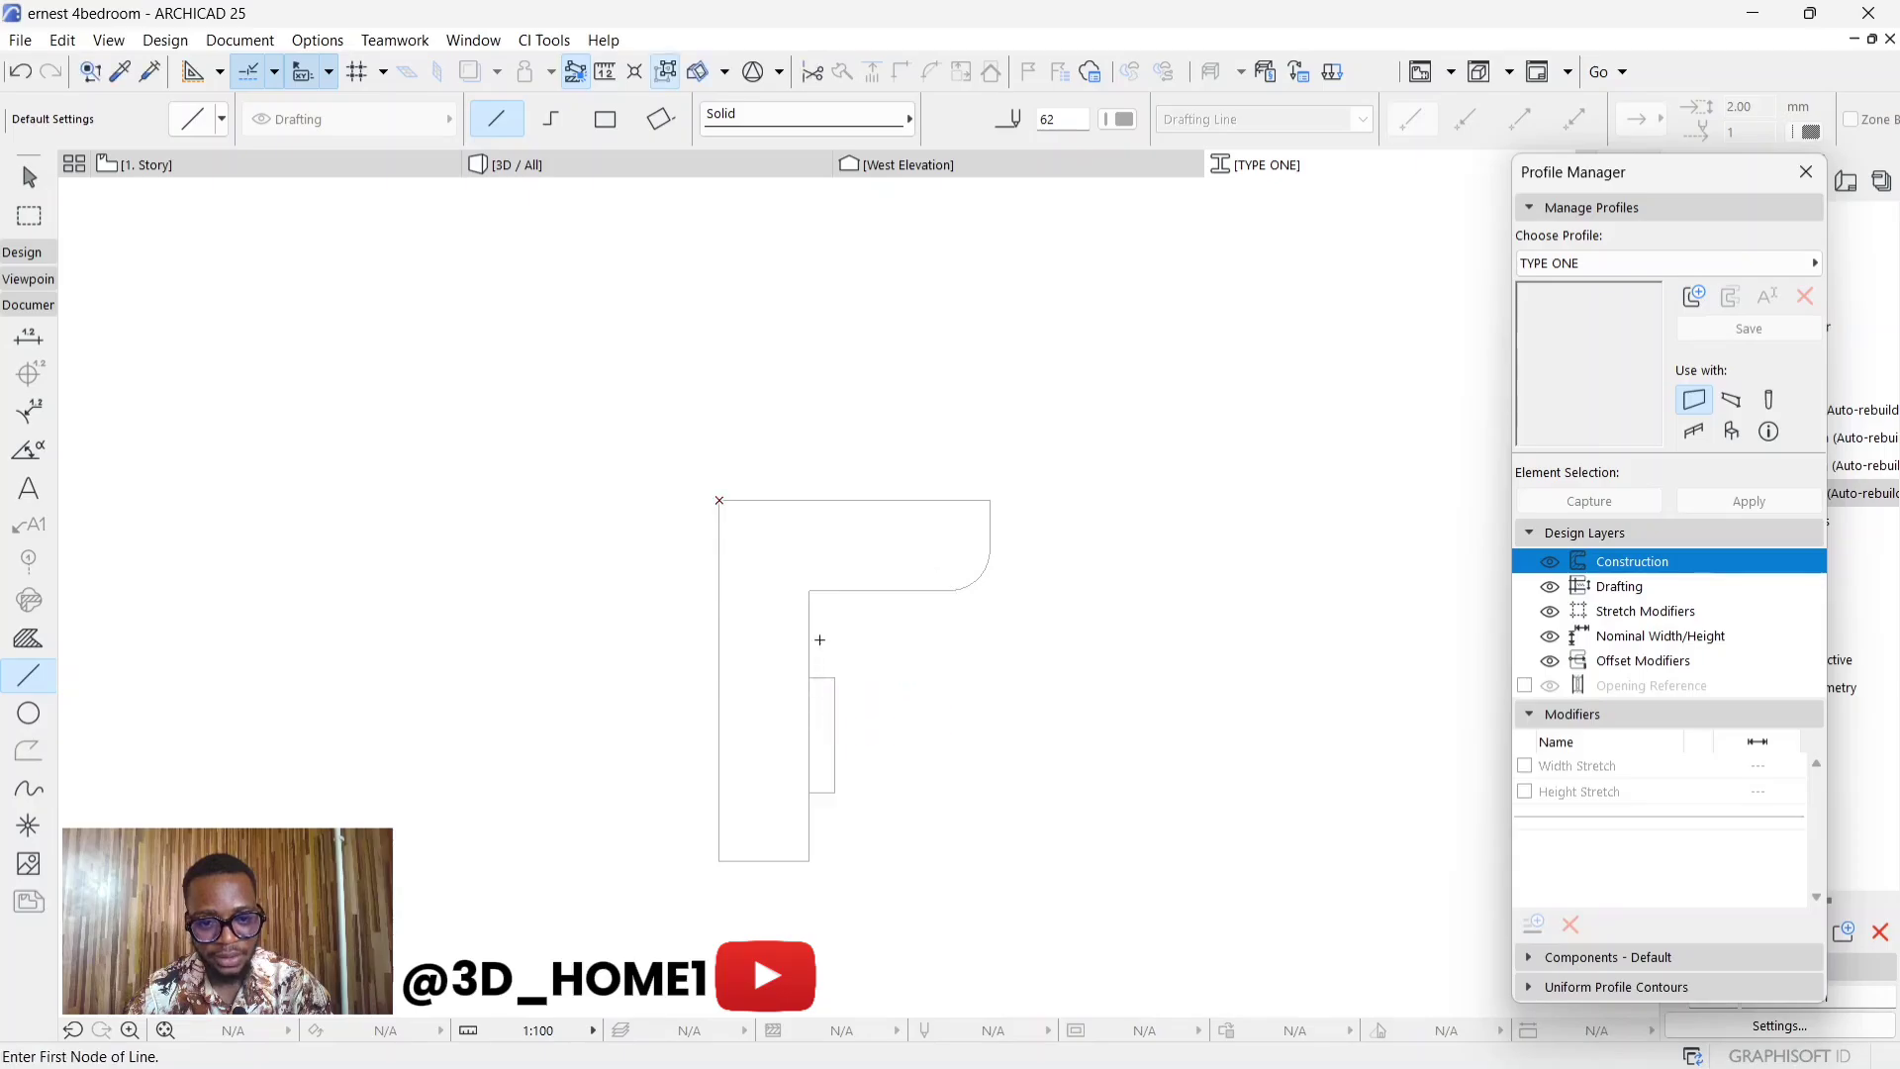
pyautogui.click(833, 591)
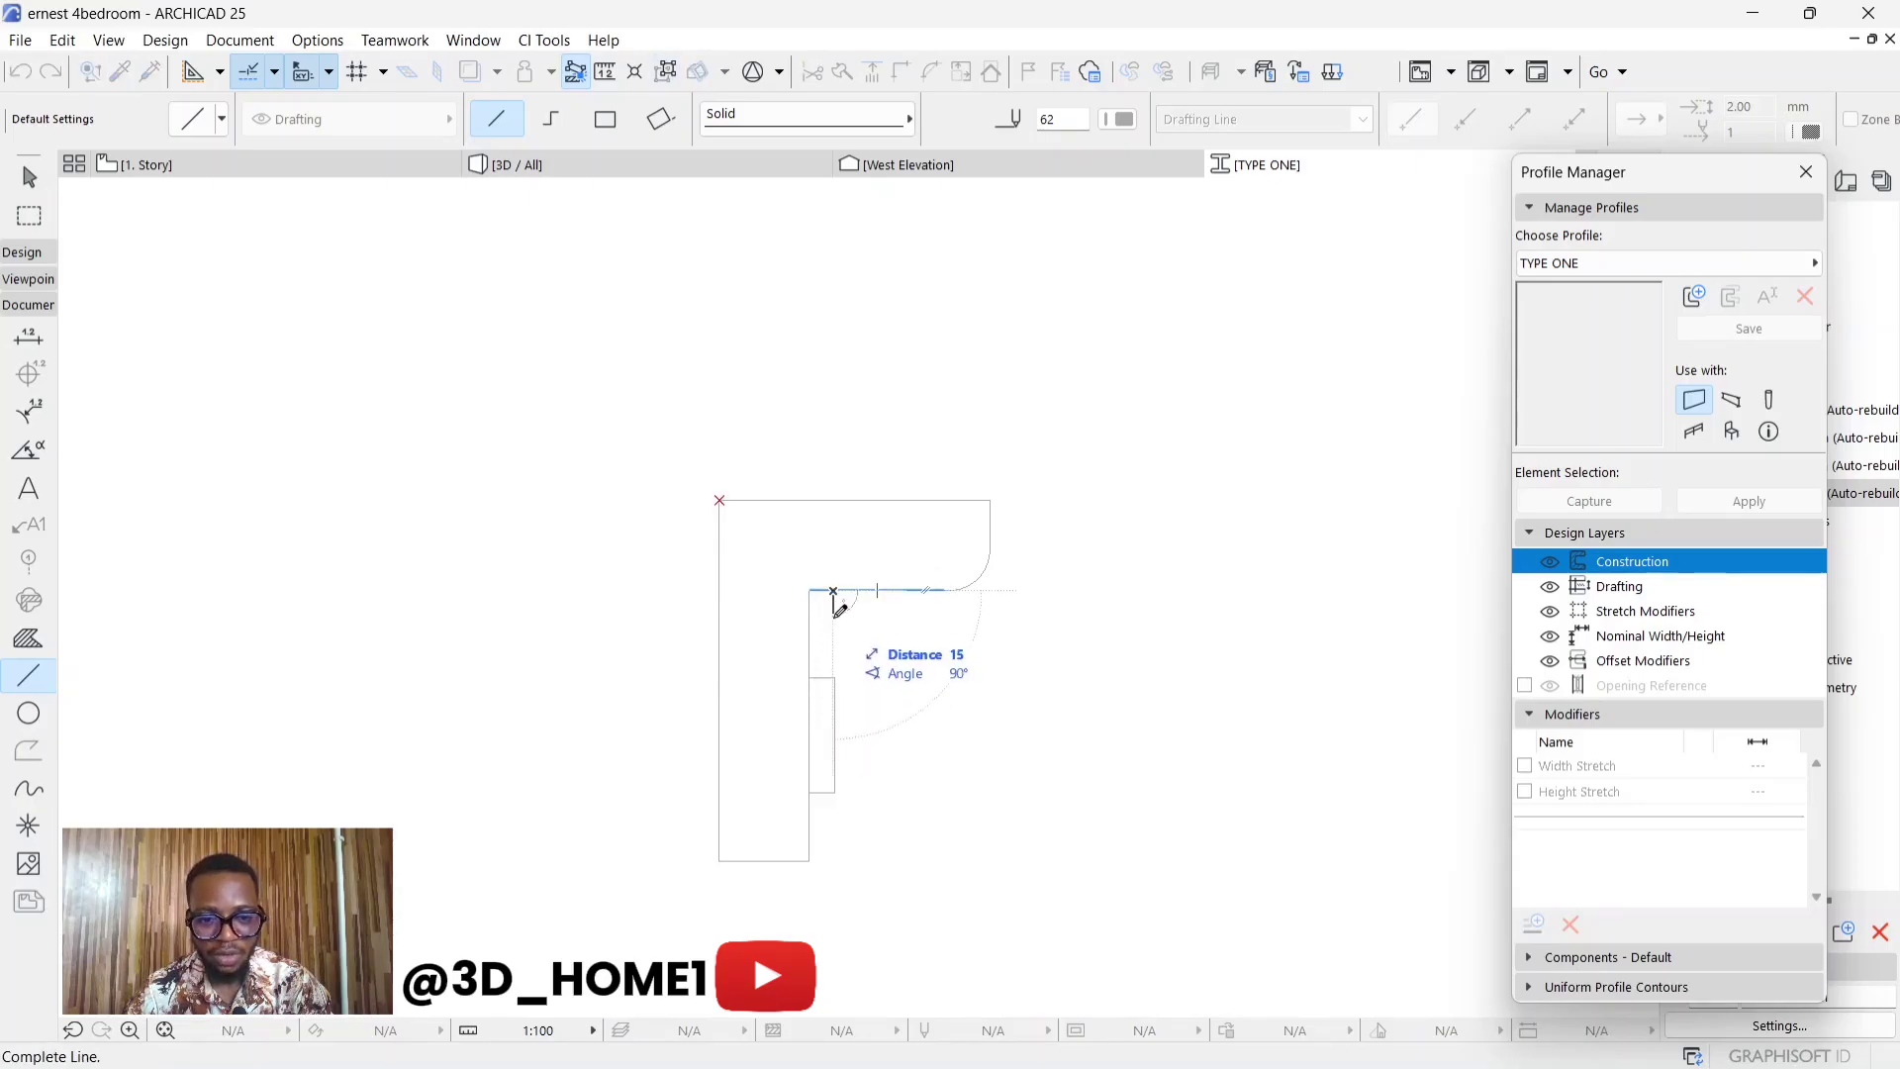
pyautogui.click(833, 614)
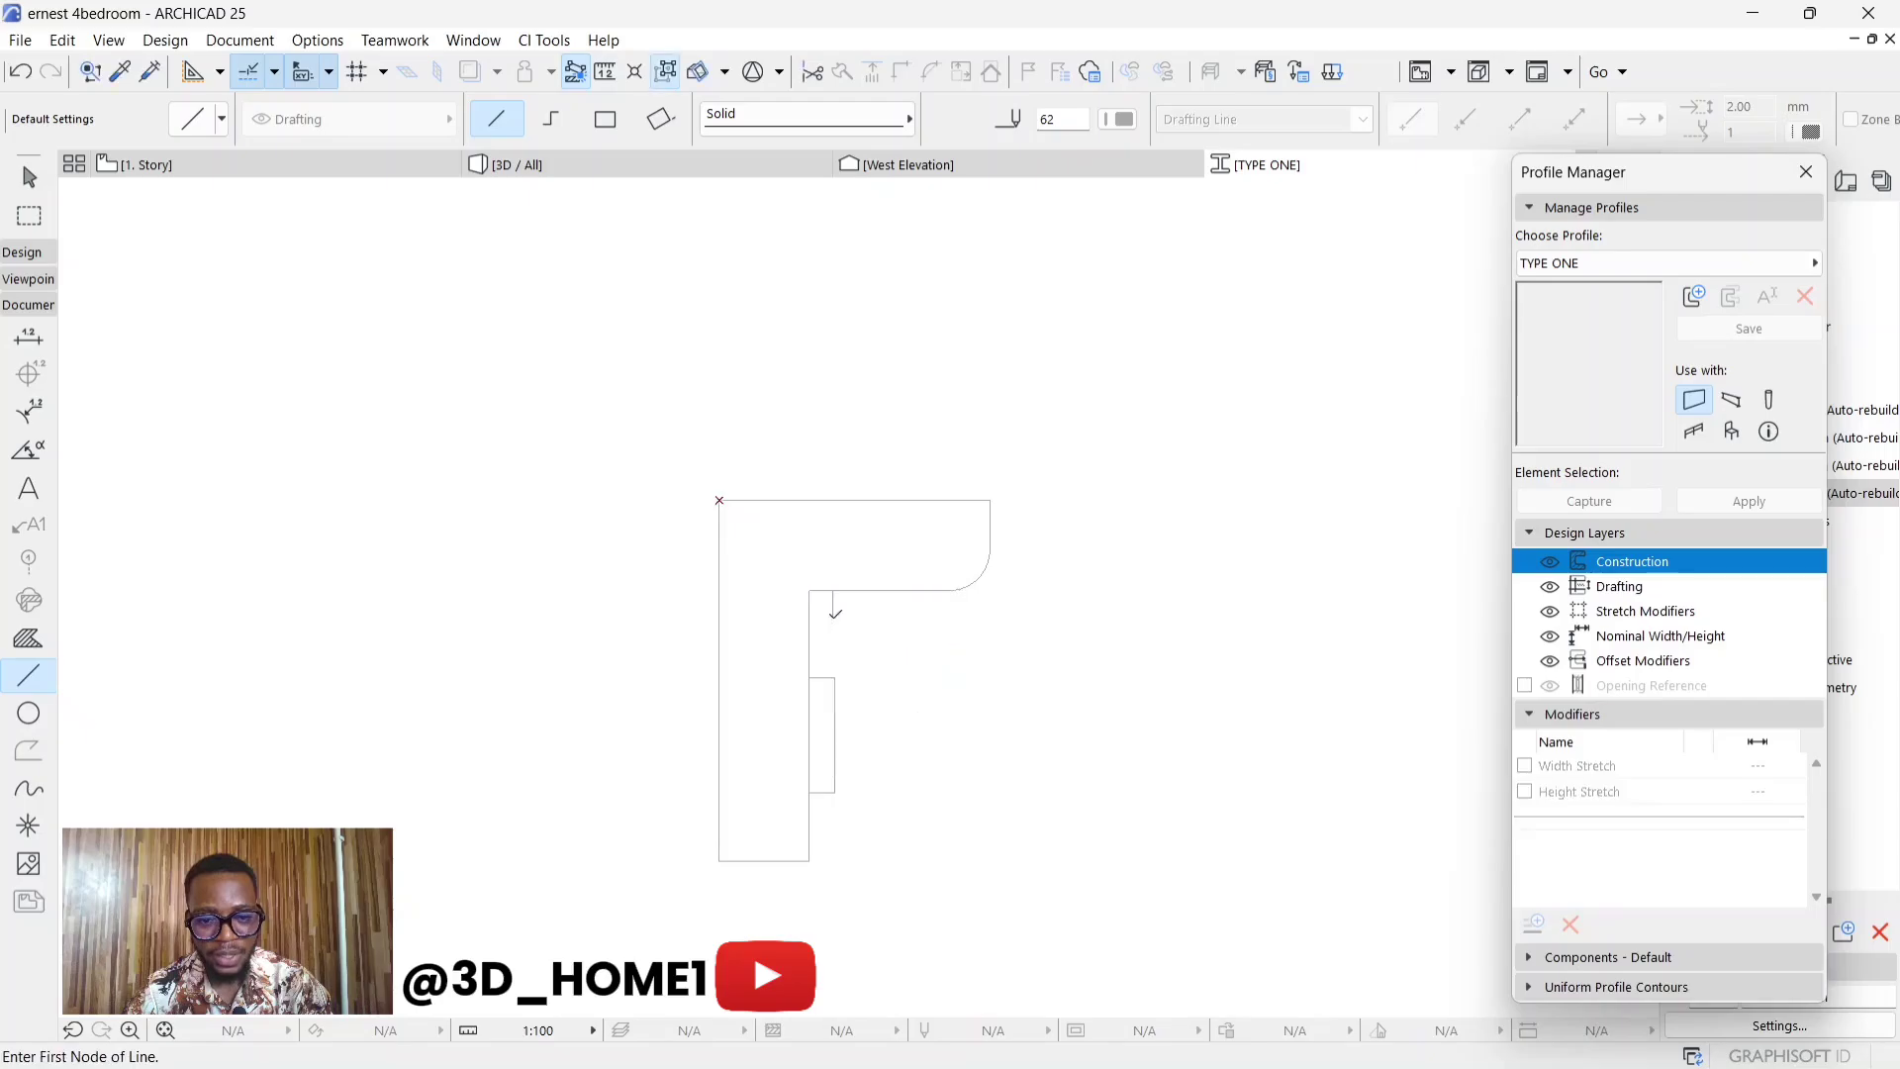
pyautogui.click(901, 619)
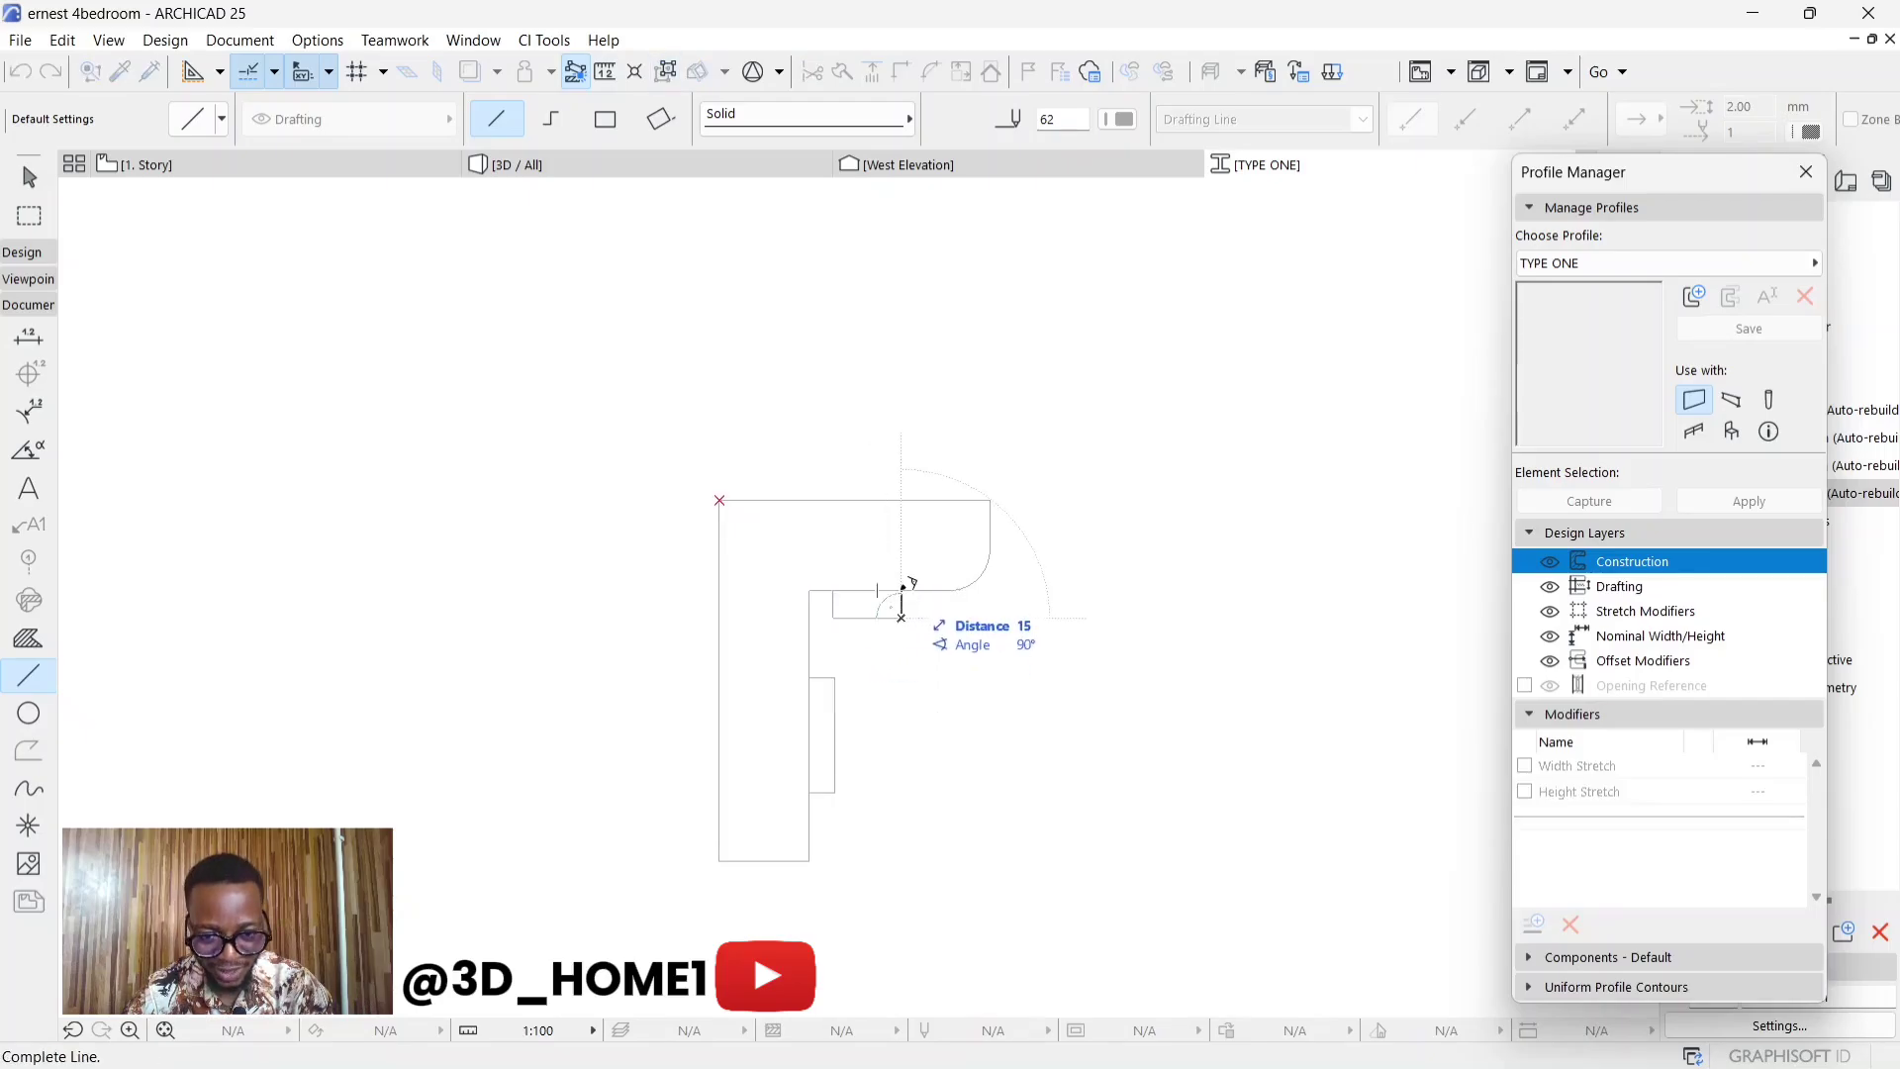
pyautogui.click(901, 591)
pyautogui.click(29, 176)
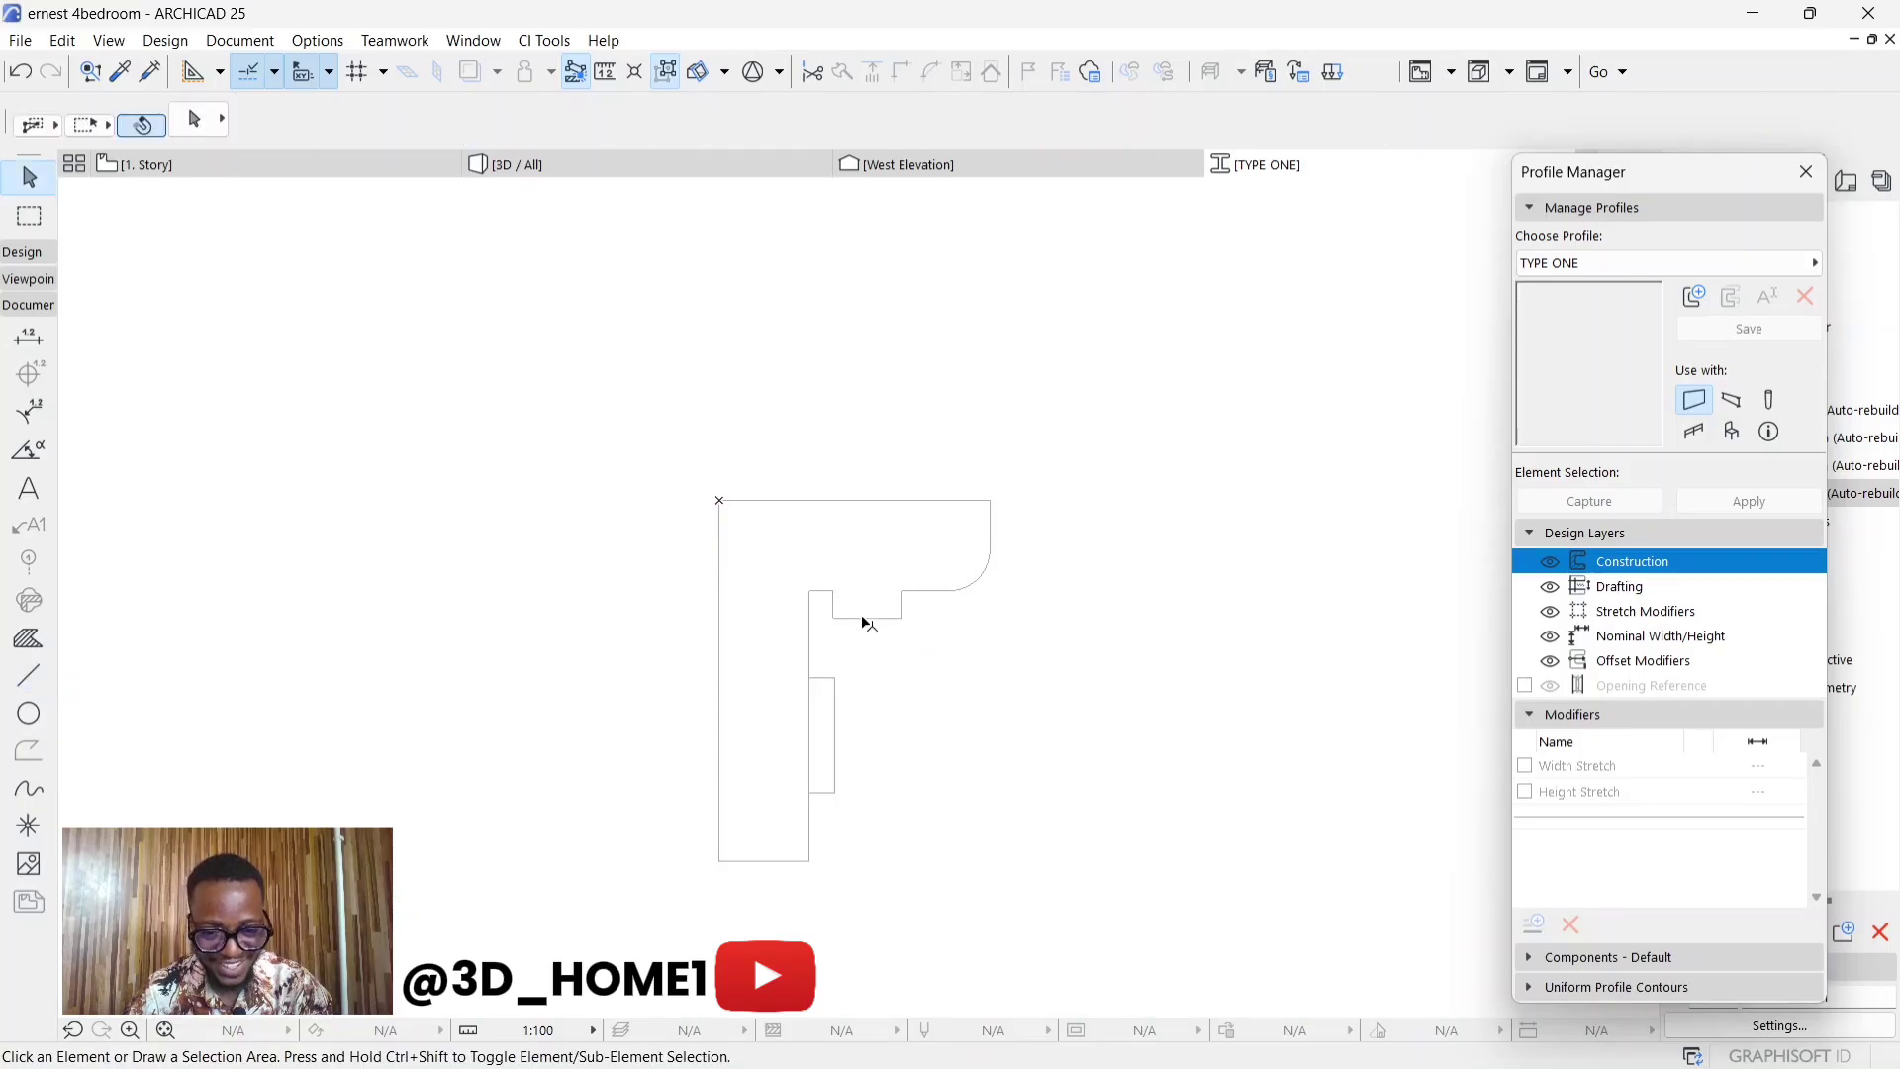
# - Curve the notch's bottom edge into a downward-bulging arc
pyautogui.click(861, 619)
pyautogui.click(868, 619)
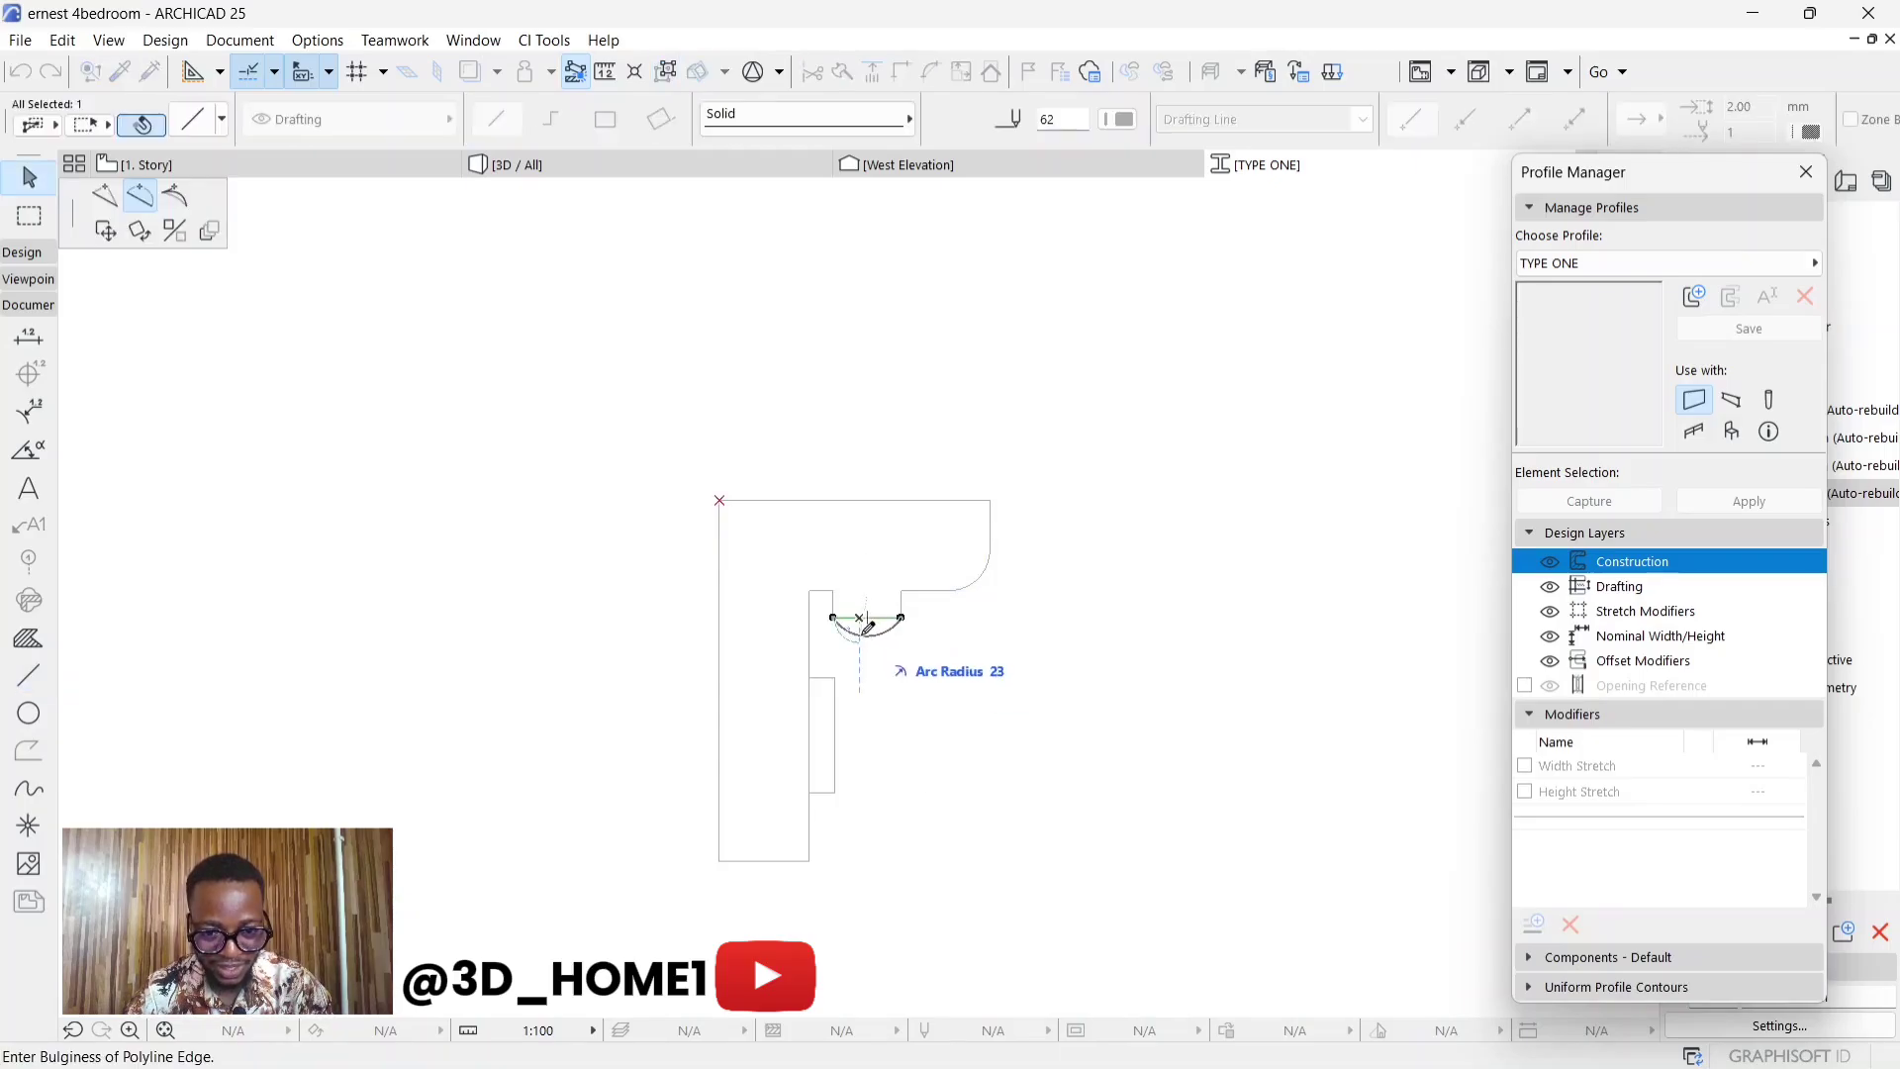
pyautogui.click(868, 625)
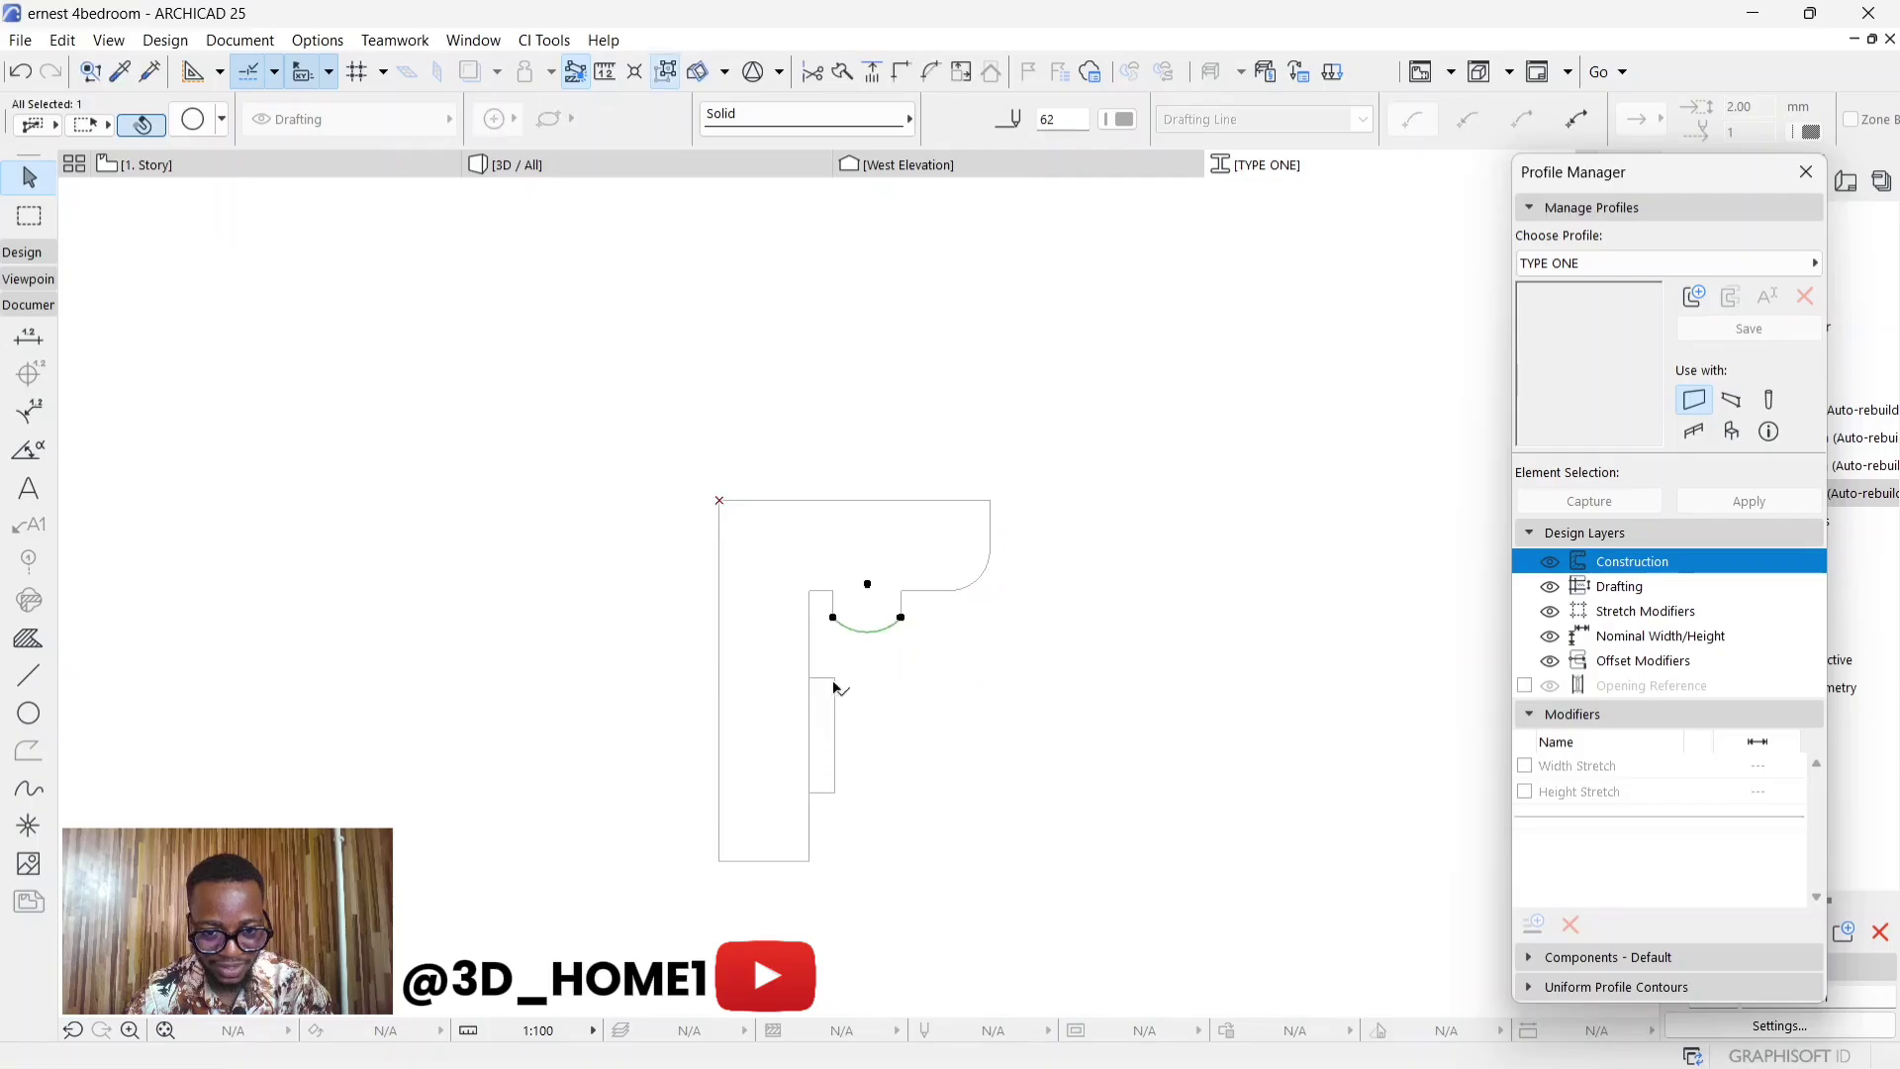
pyautogui.click(903, 665)
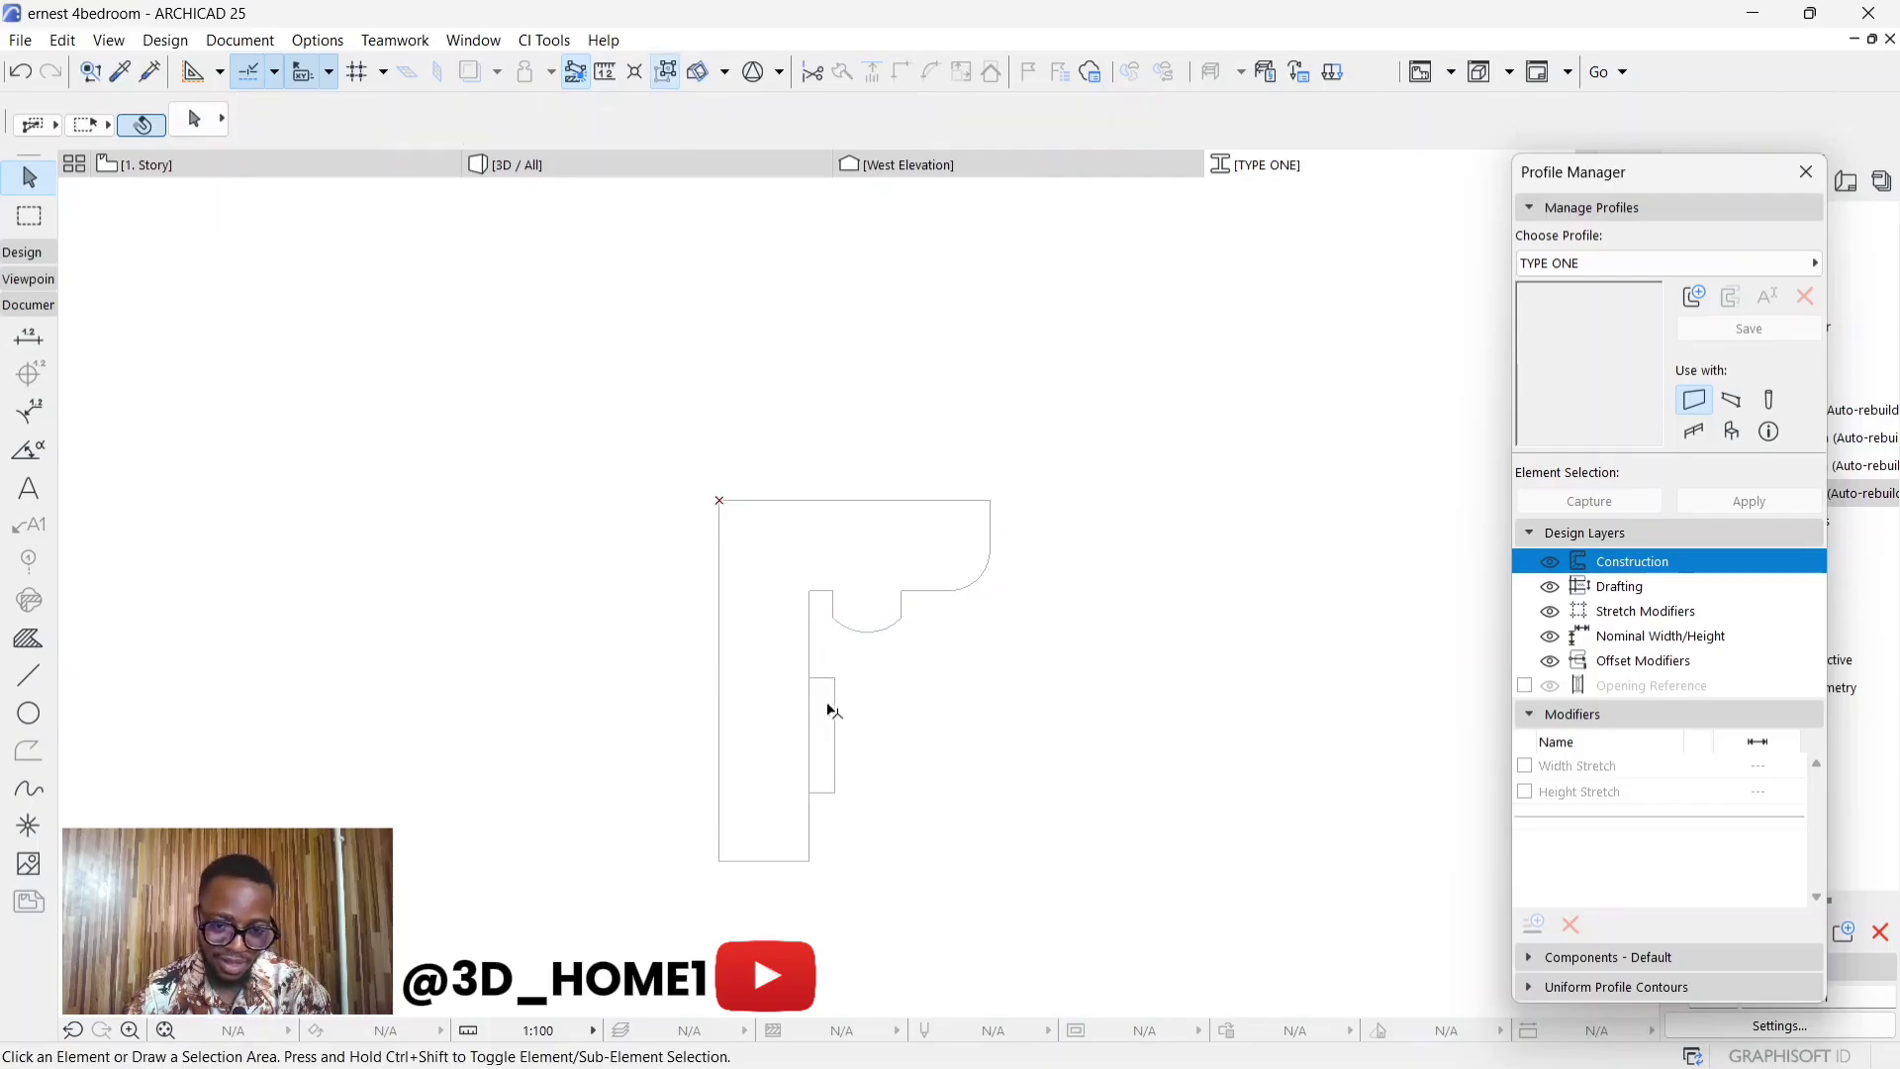
pyautogui.scroll(1, 833, 720)
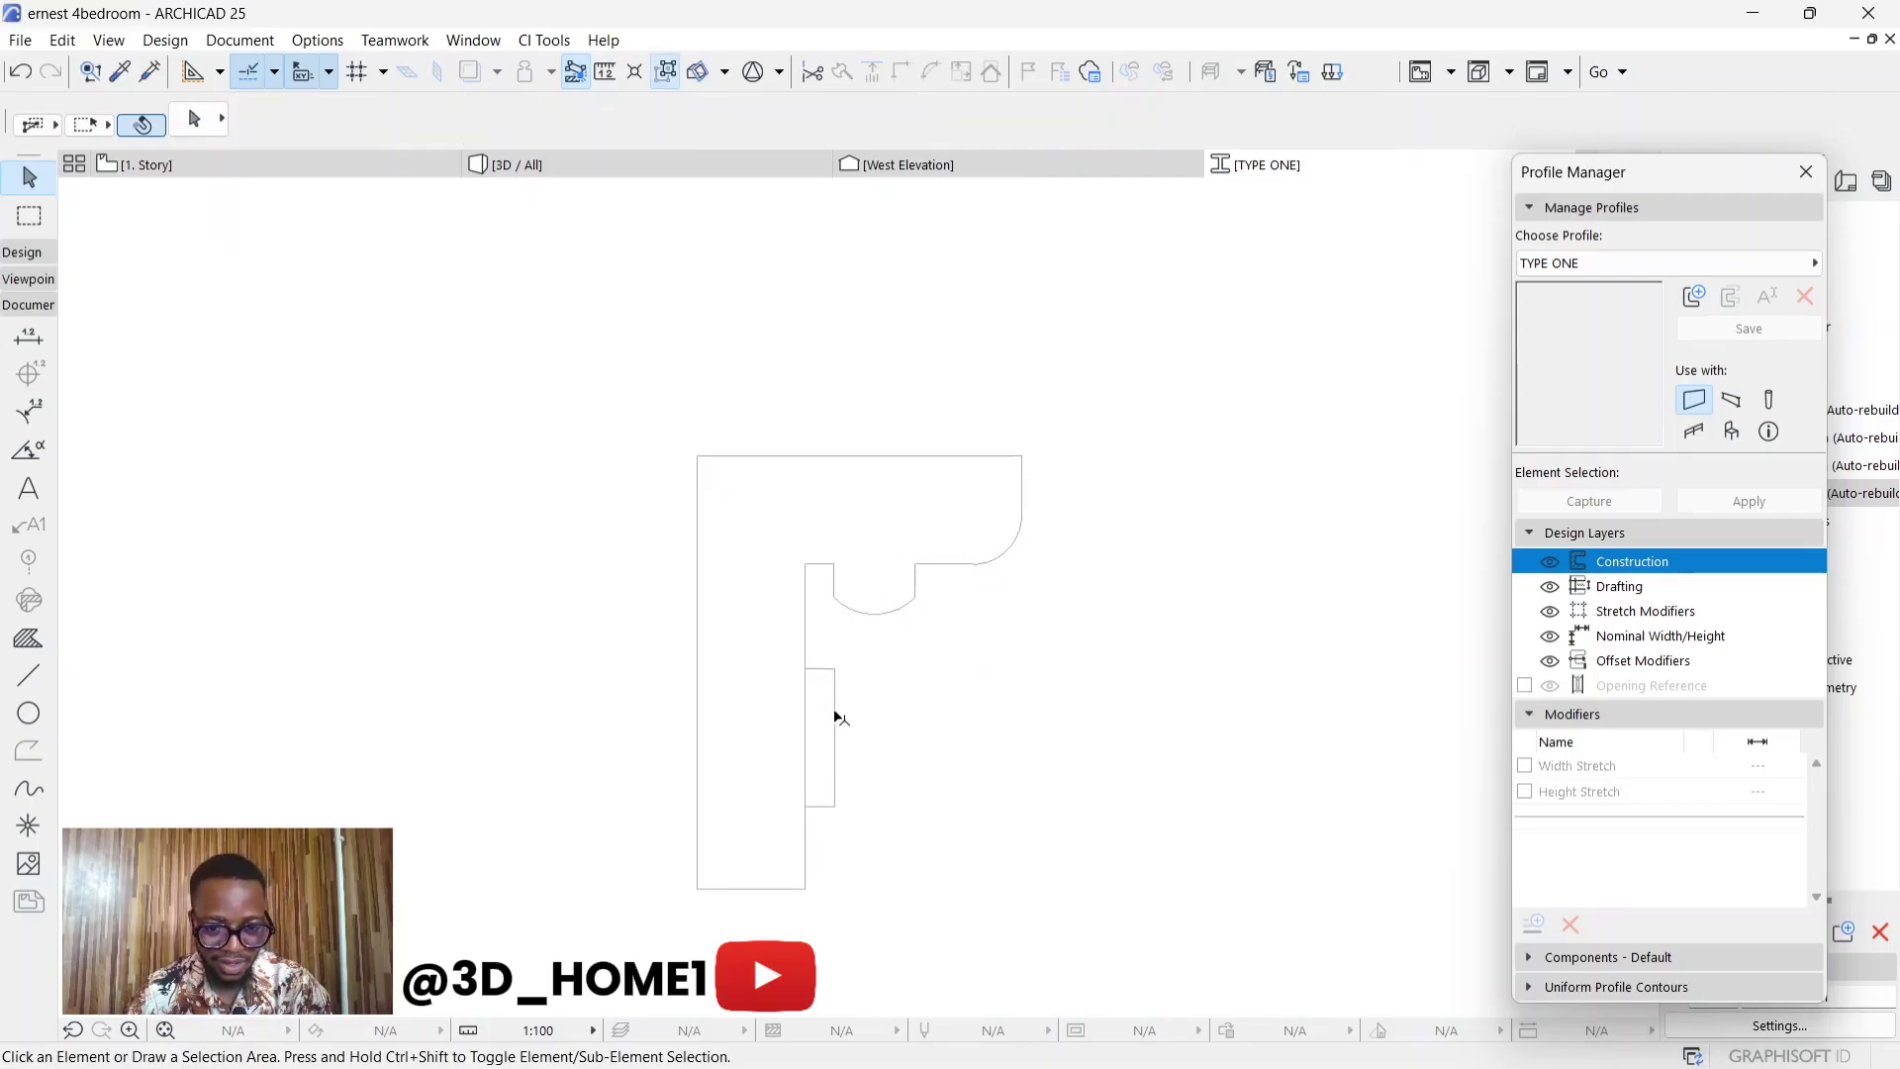
# - Trim the small side rectangle so it merges into the profile outline
pyautogui.keyDown('ctrl'); pyautogui.click(808, 760); pyautogui.keyUp('ctrl')
pyautogui.scroll(-3, 835, 750)
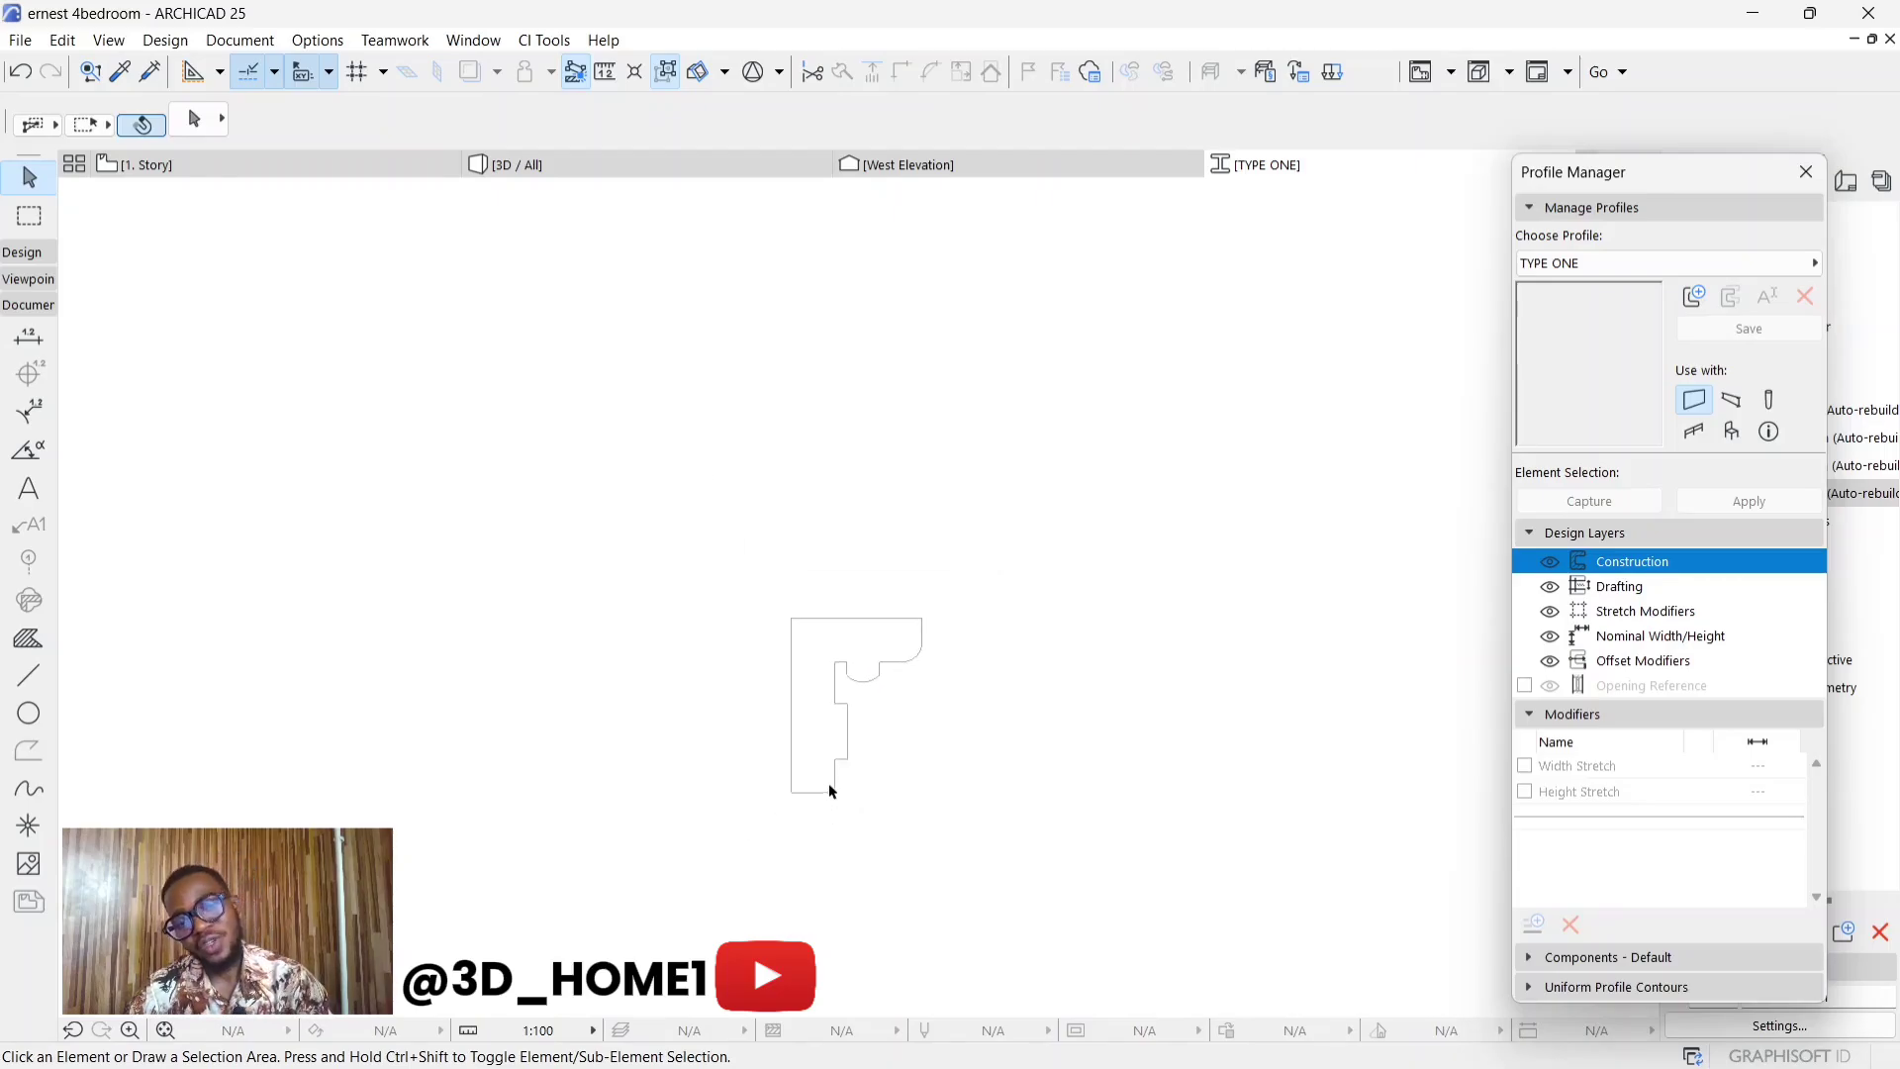
pyautogui.scroll(3, 828, 786)
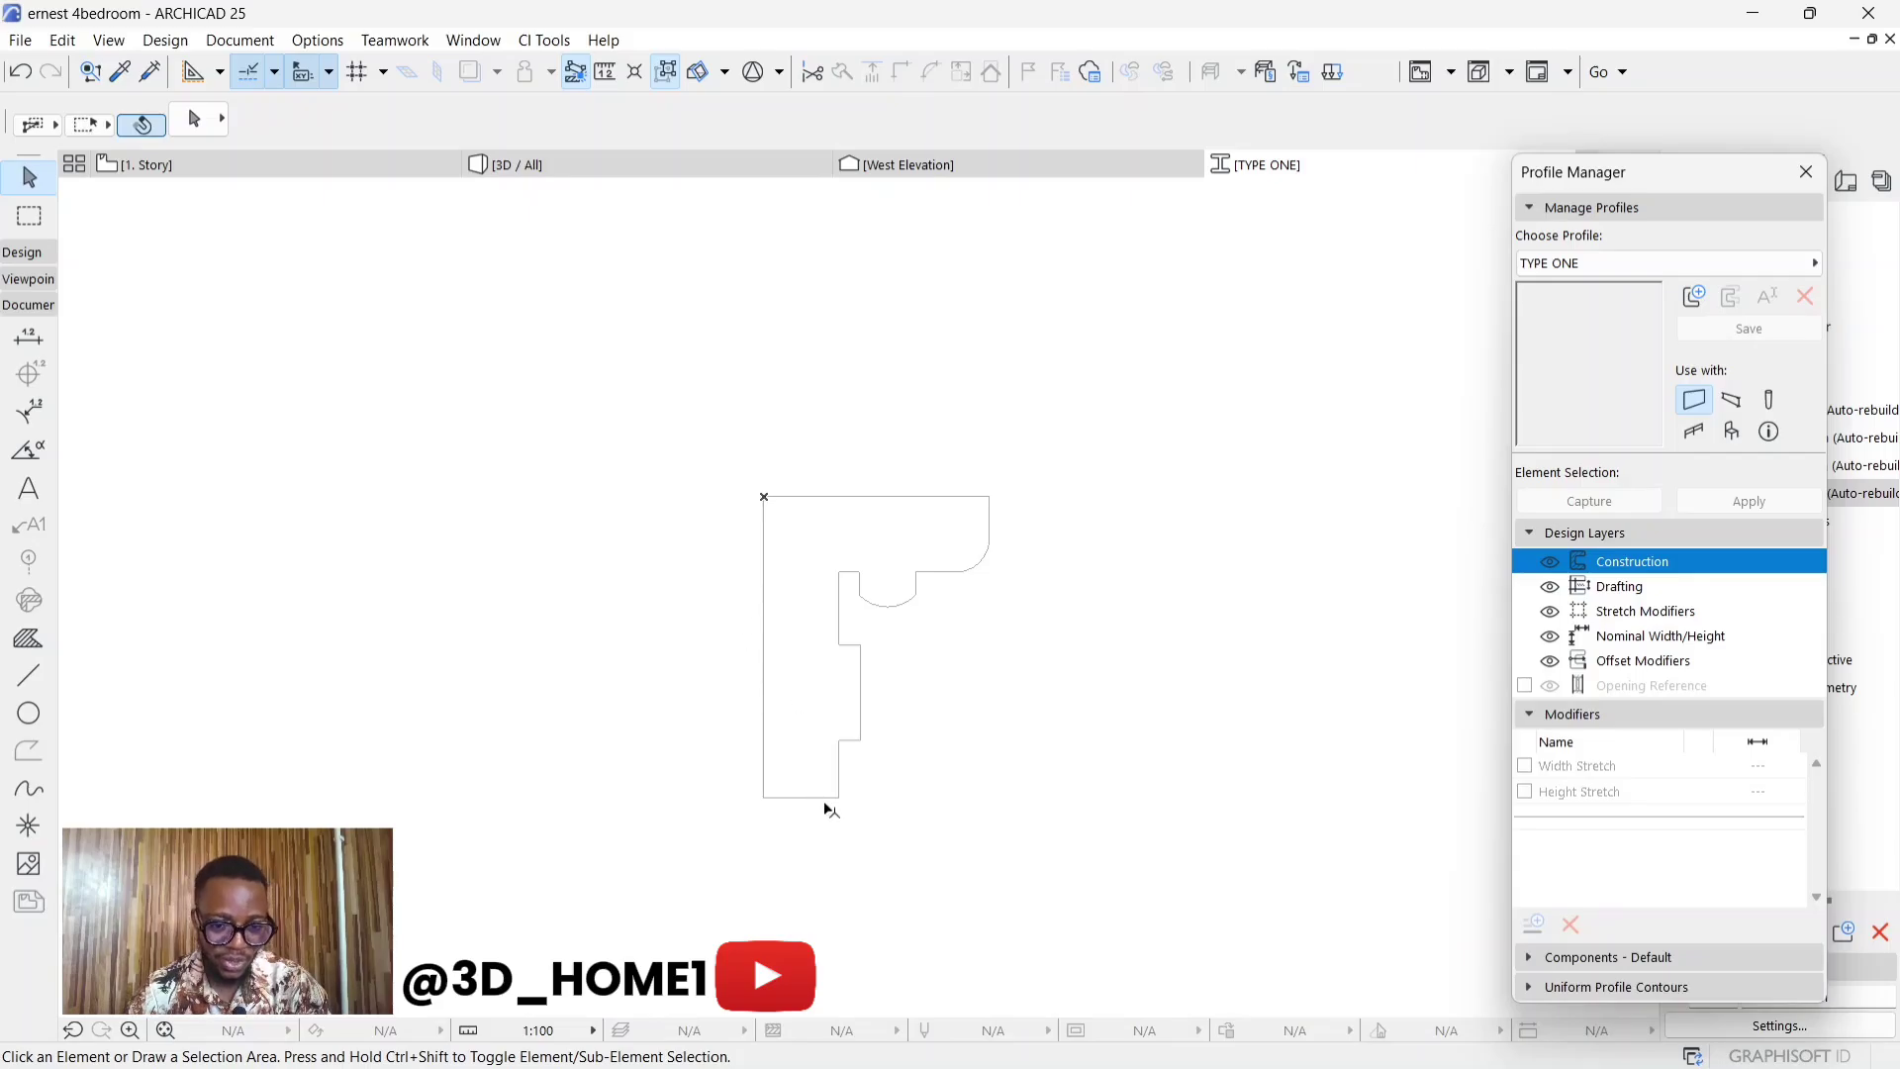
pyautogui.scroll(2, 826, 808)
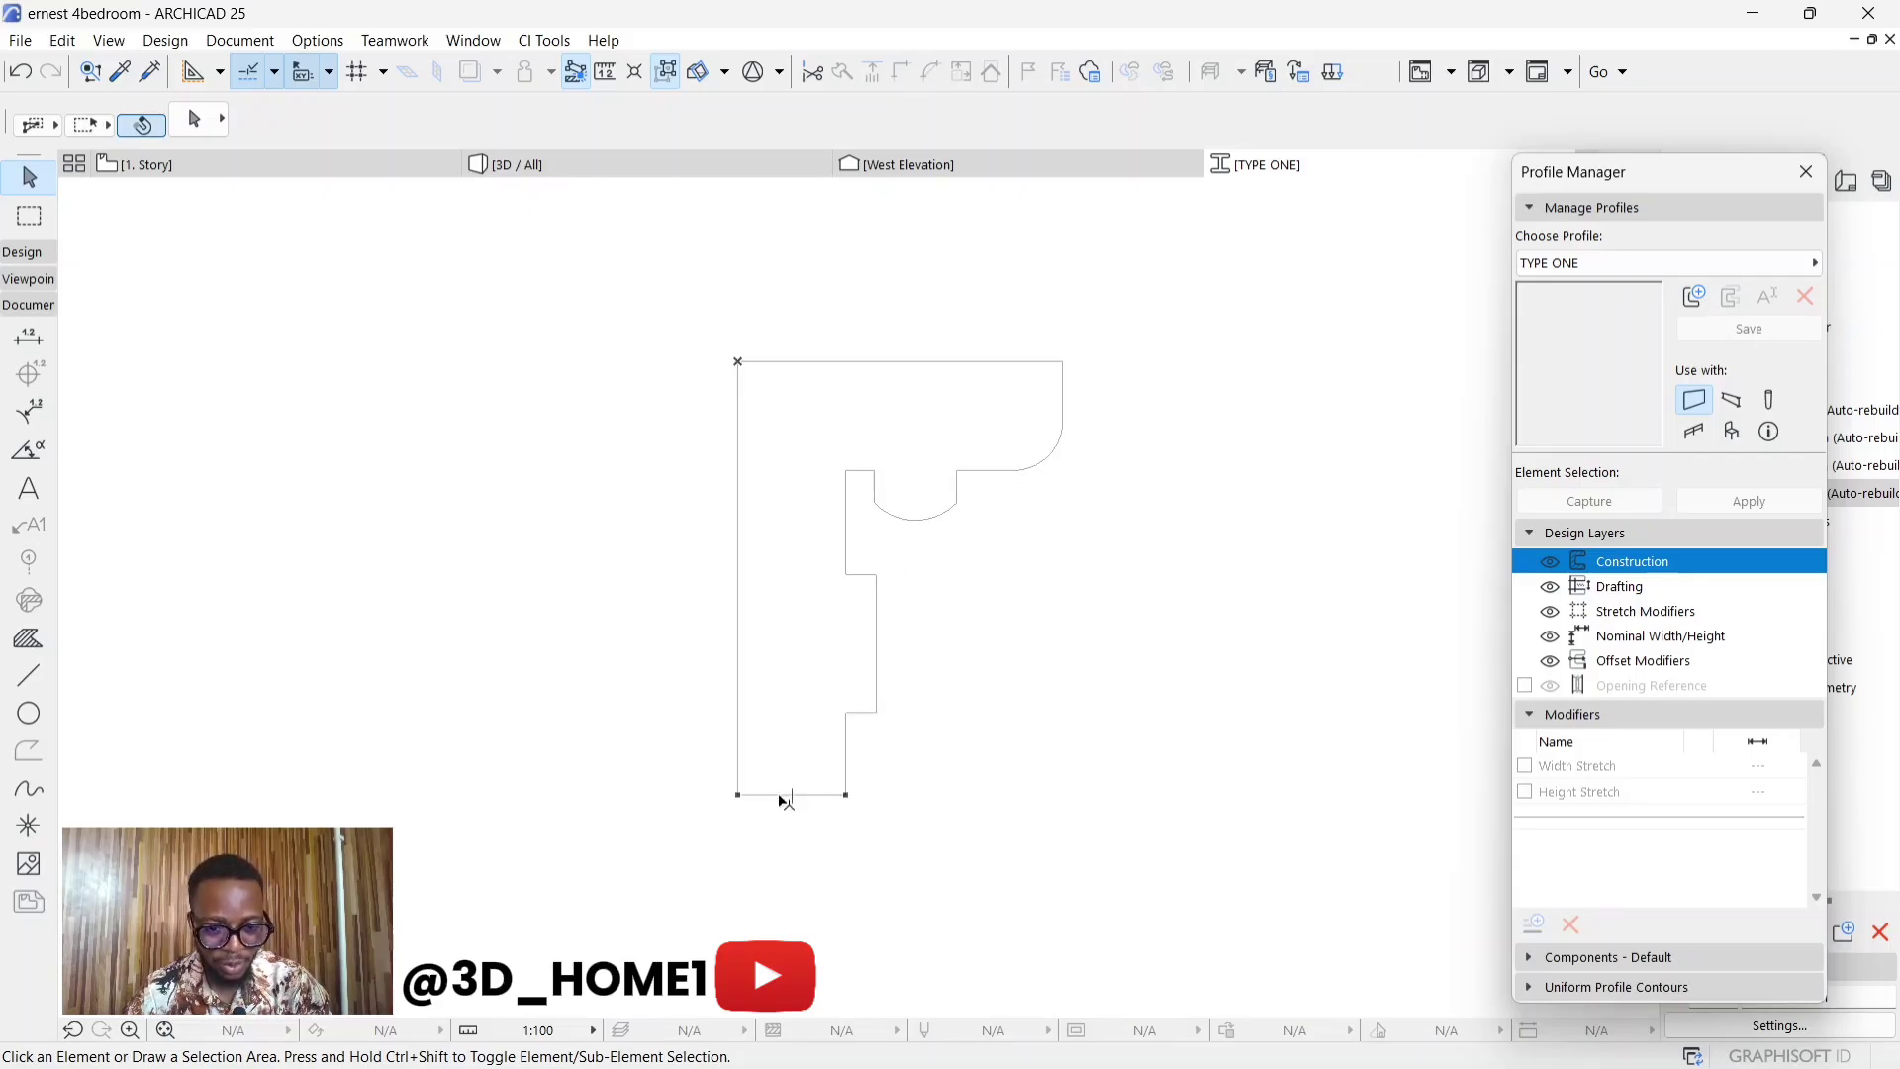
# - Draw a short notch line on the leg's bottom edge and curve it into a downward arc
pyautogui.click(28, 674)
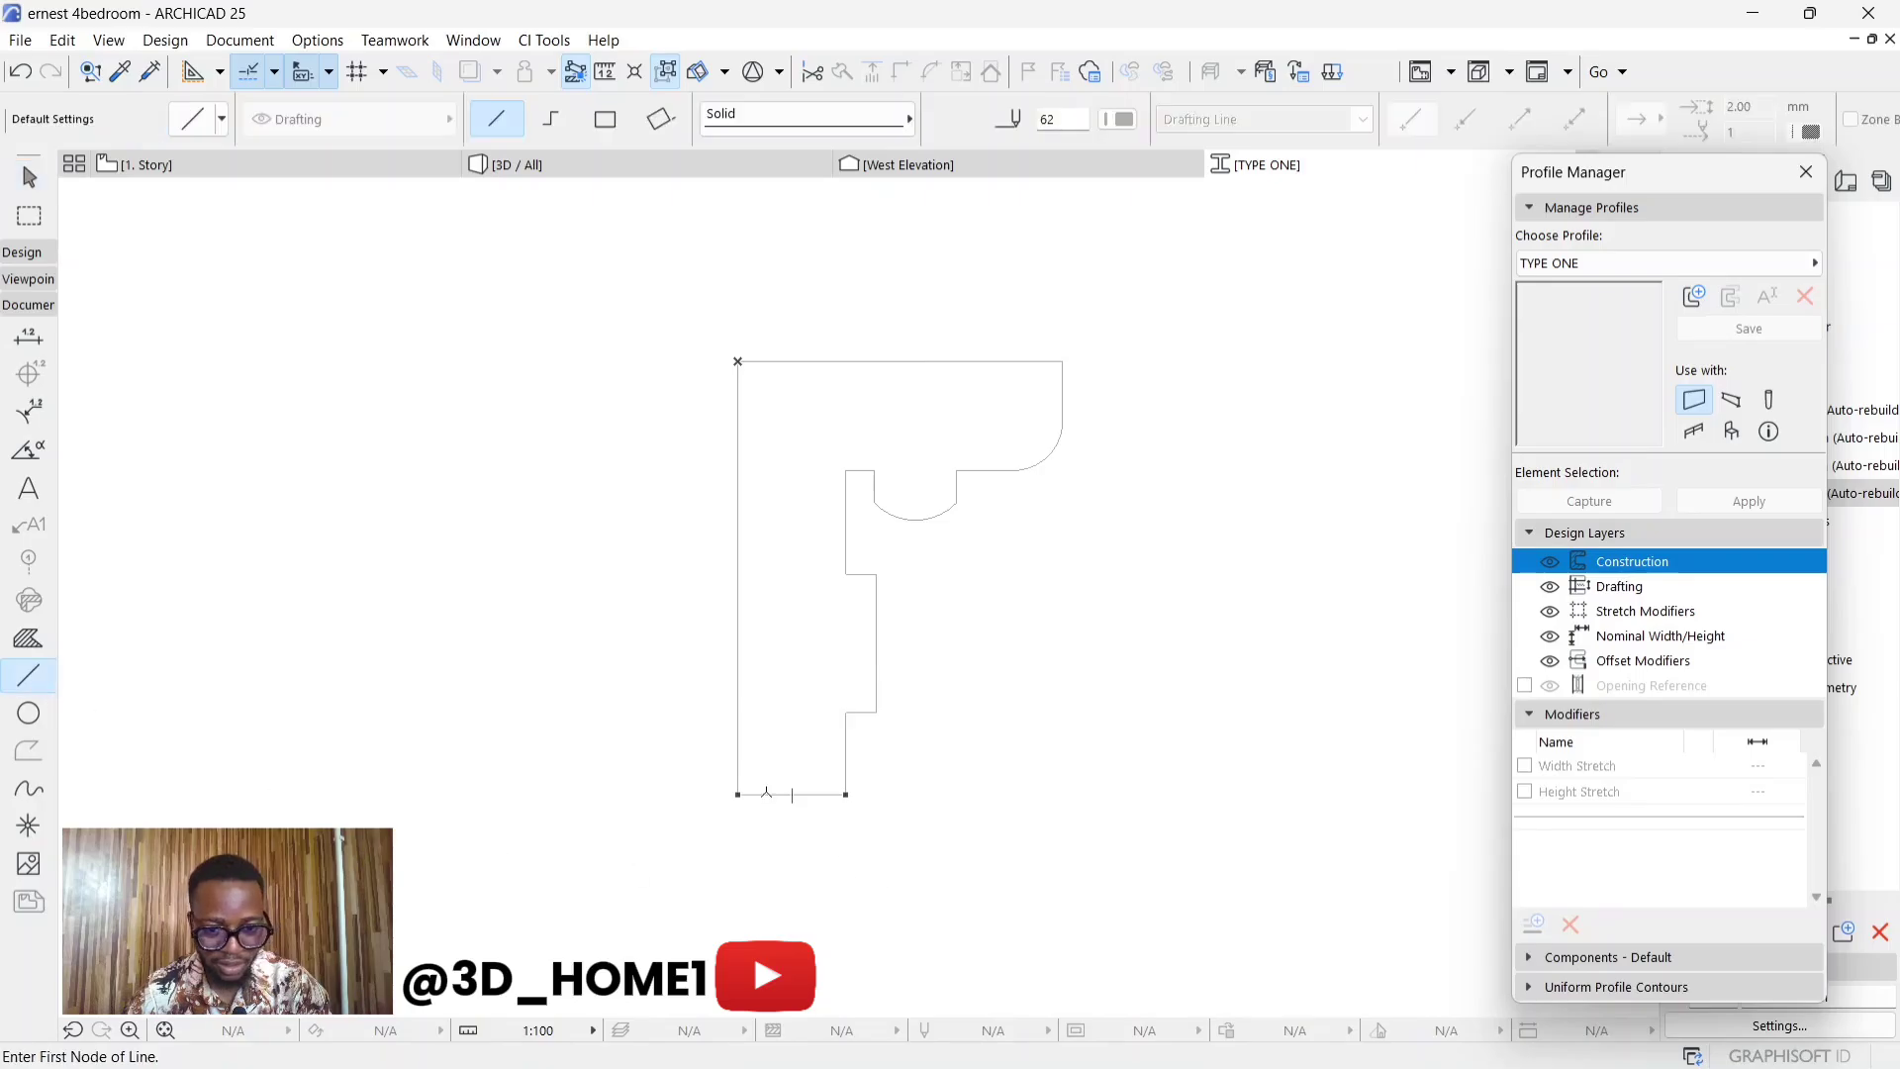
pyautogui.click(774, 797)
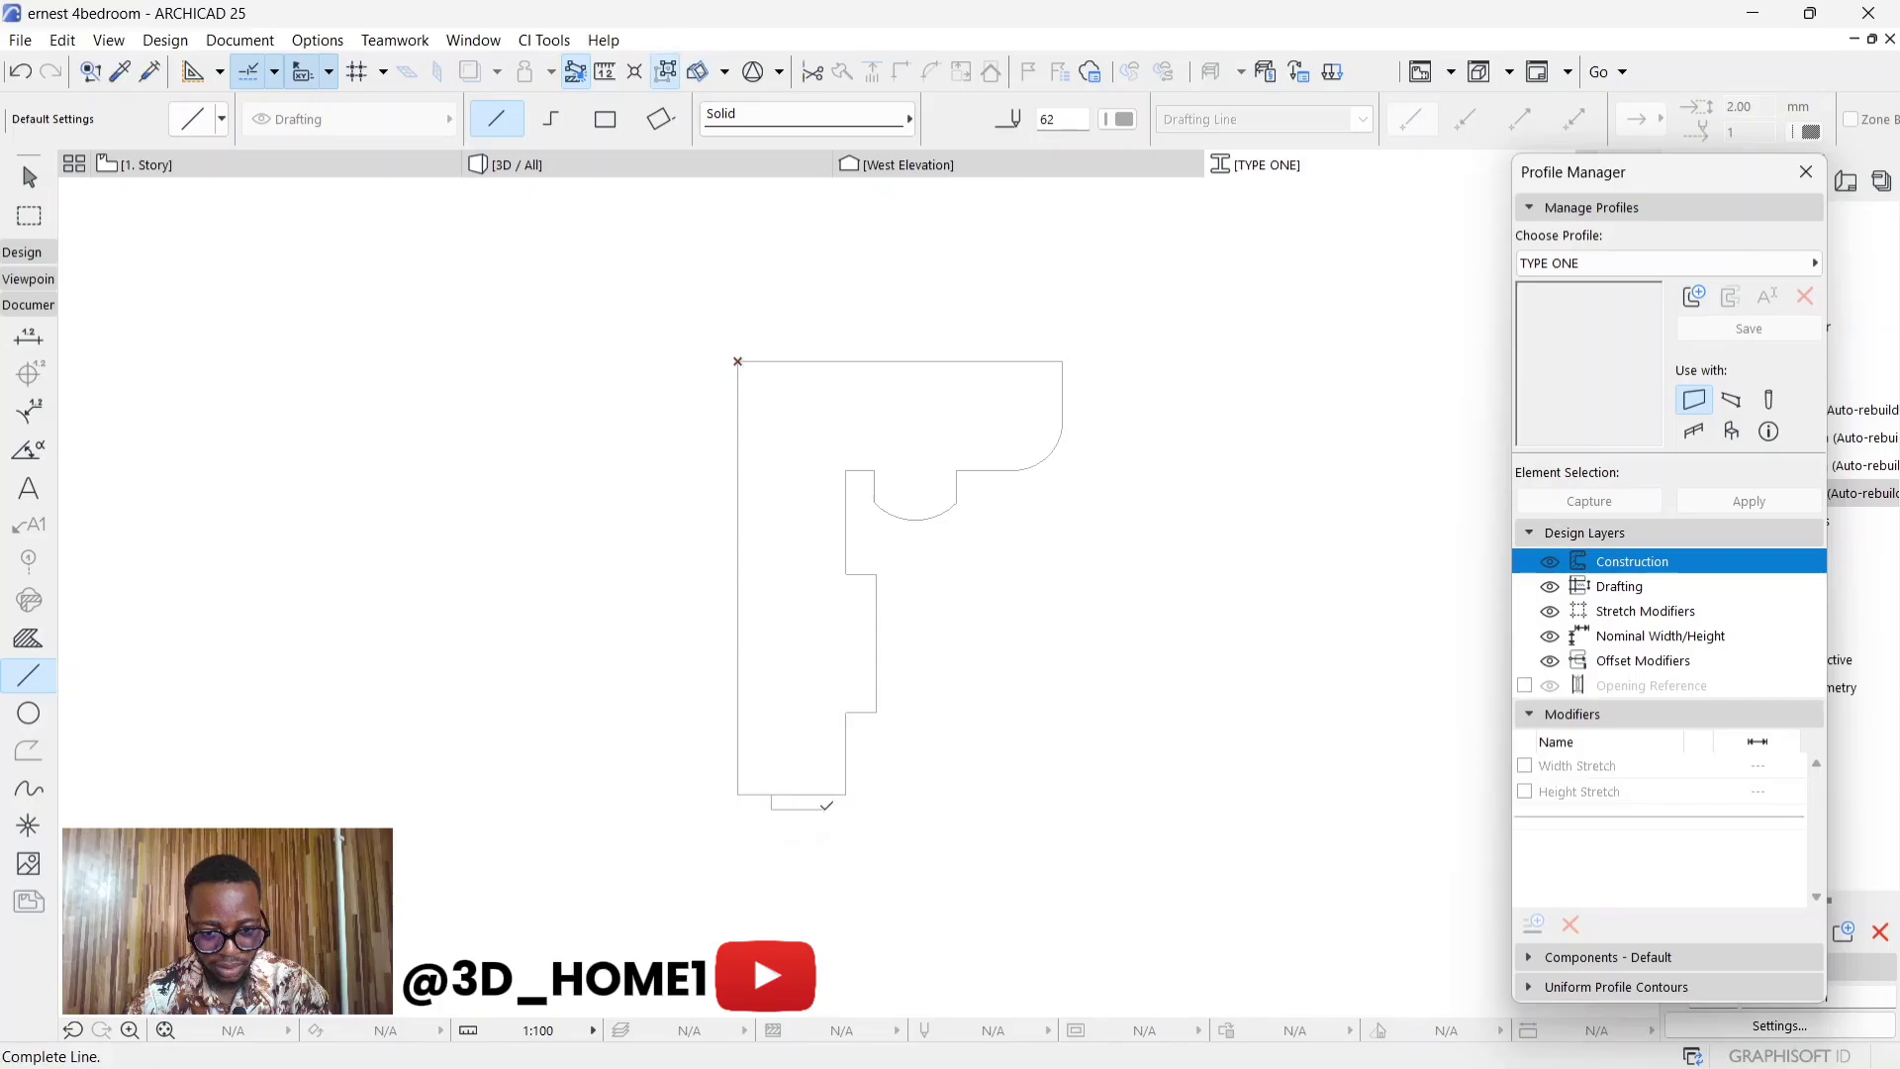
pyautogui.click(826, 794)
pyautogui.keyDown('ctrl'); pyautogui.click(812, 795); pyautogui.keyUp('ctrl')
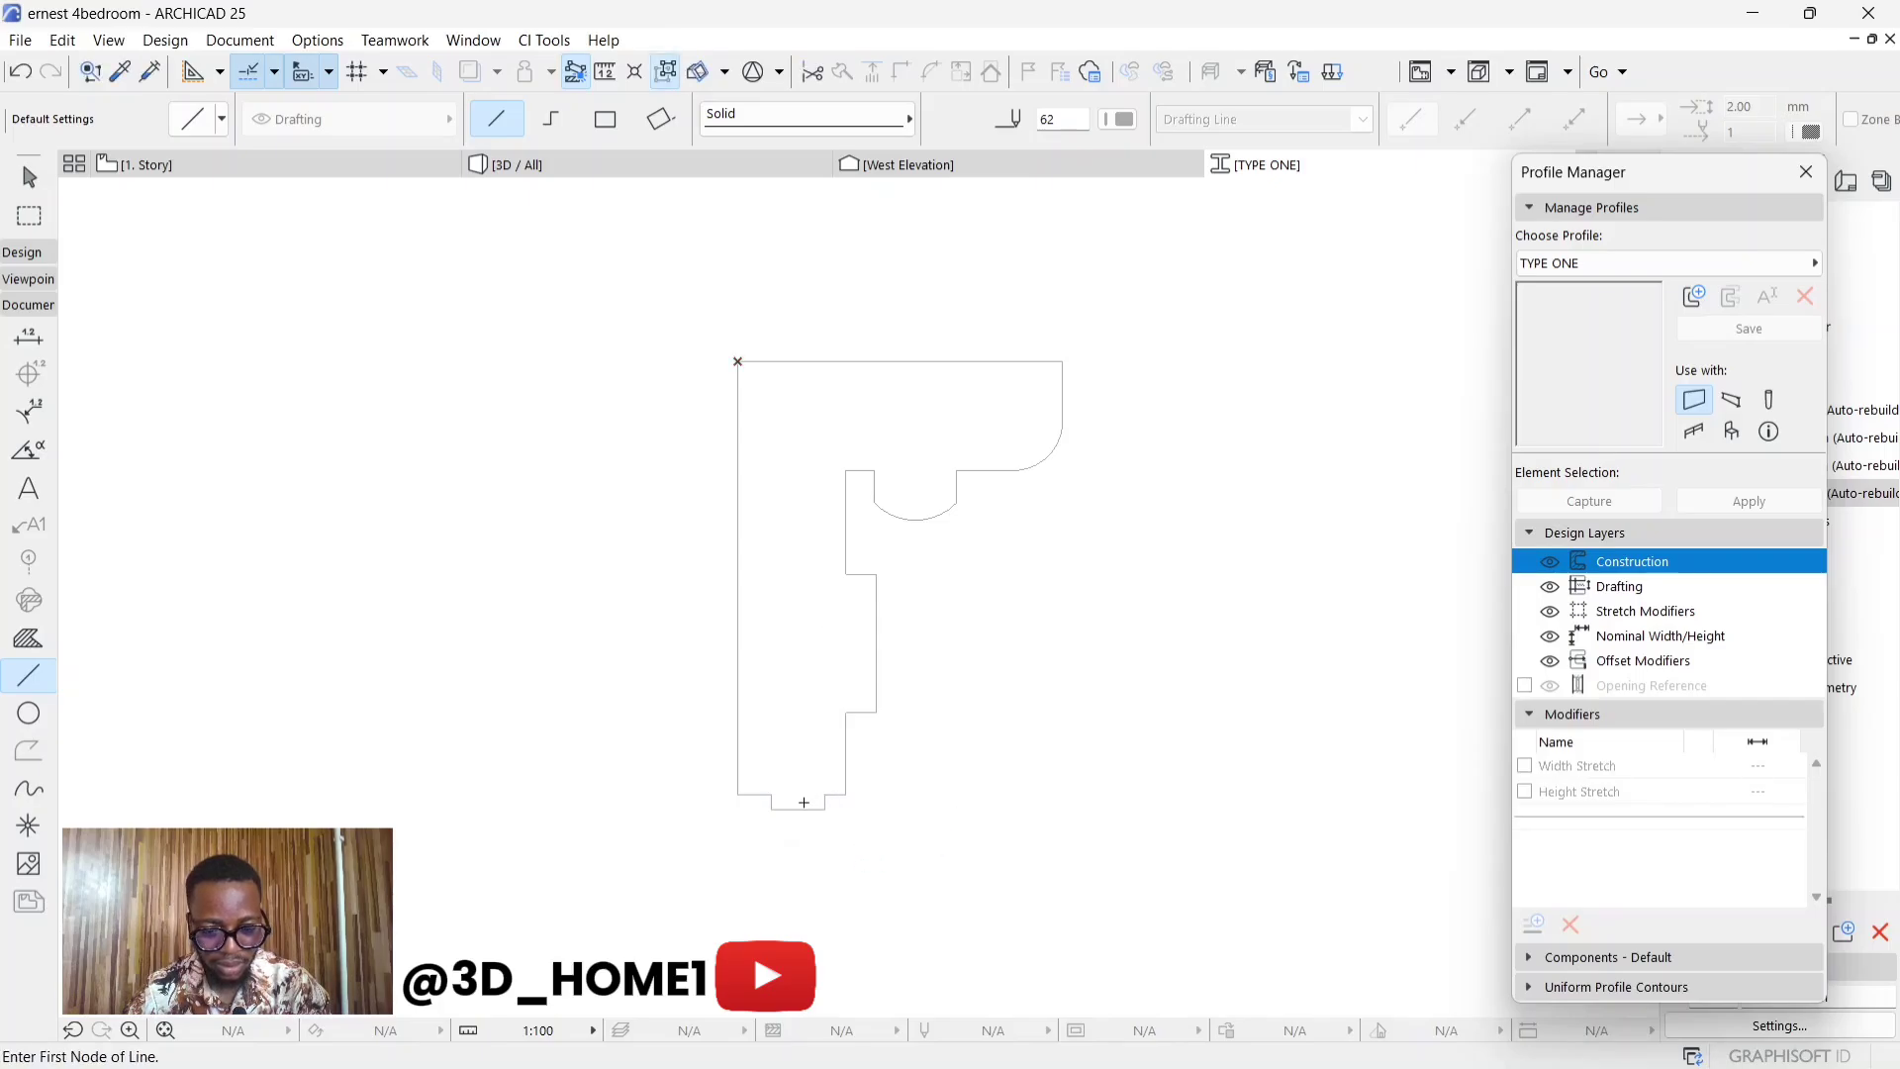
pyautogui.press('Escape')
pyautogui.click(803, 810)
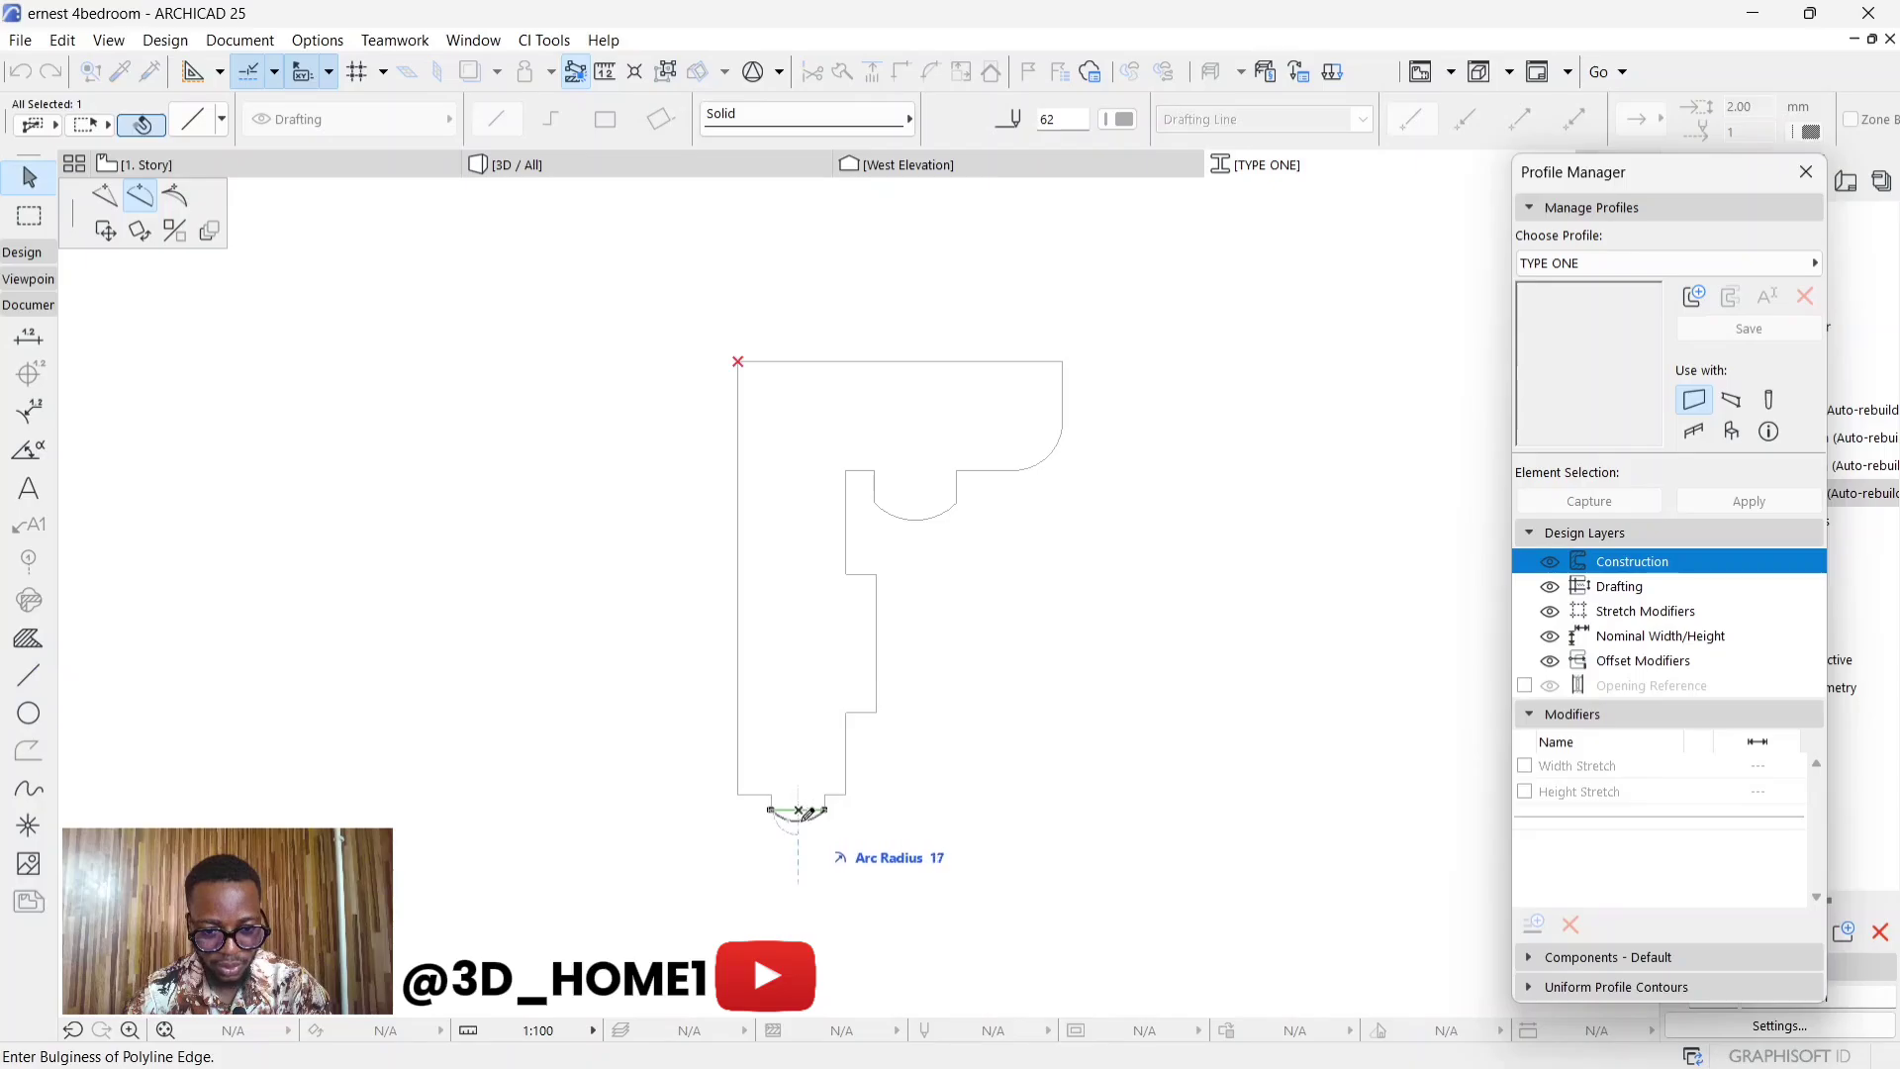
pyautogui.click(806, 831)
pyautogui.press('Escape')
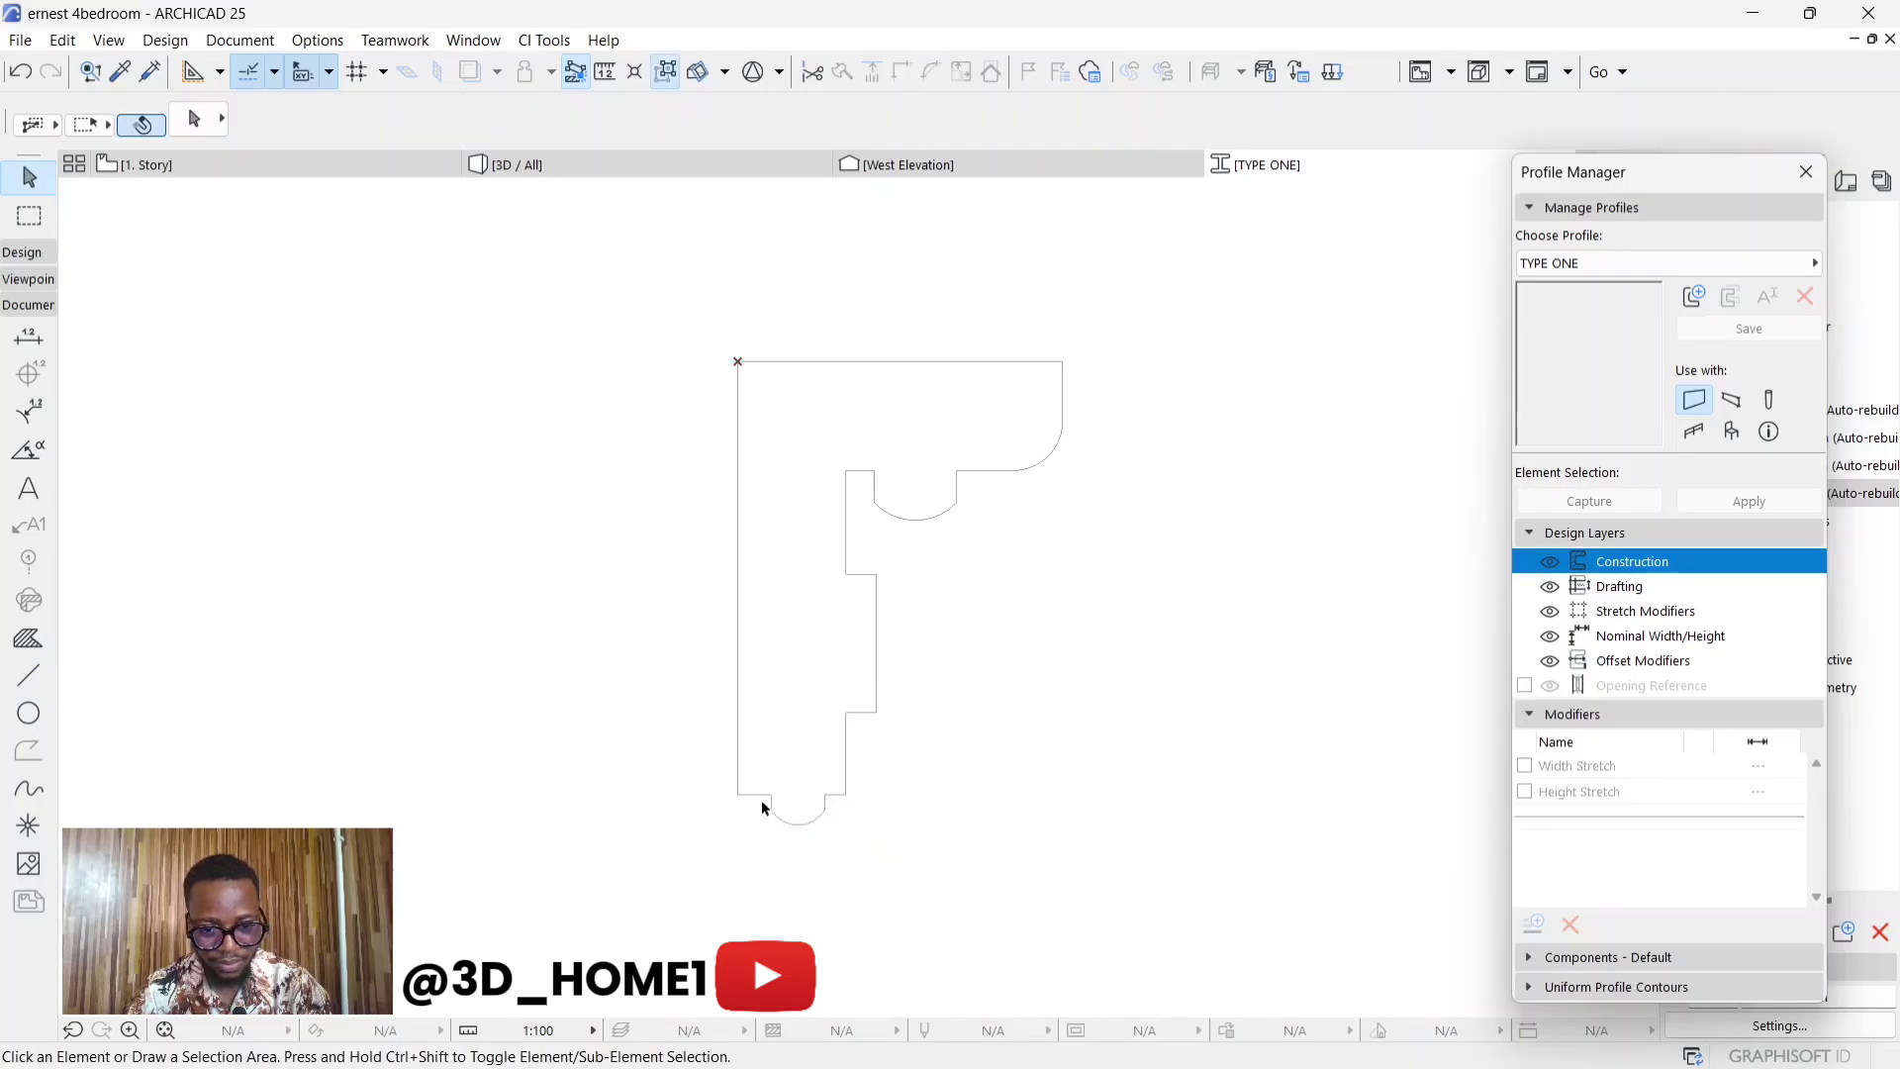
pyautogui.click(763, 796)
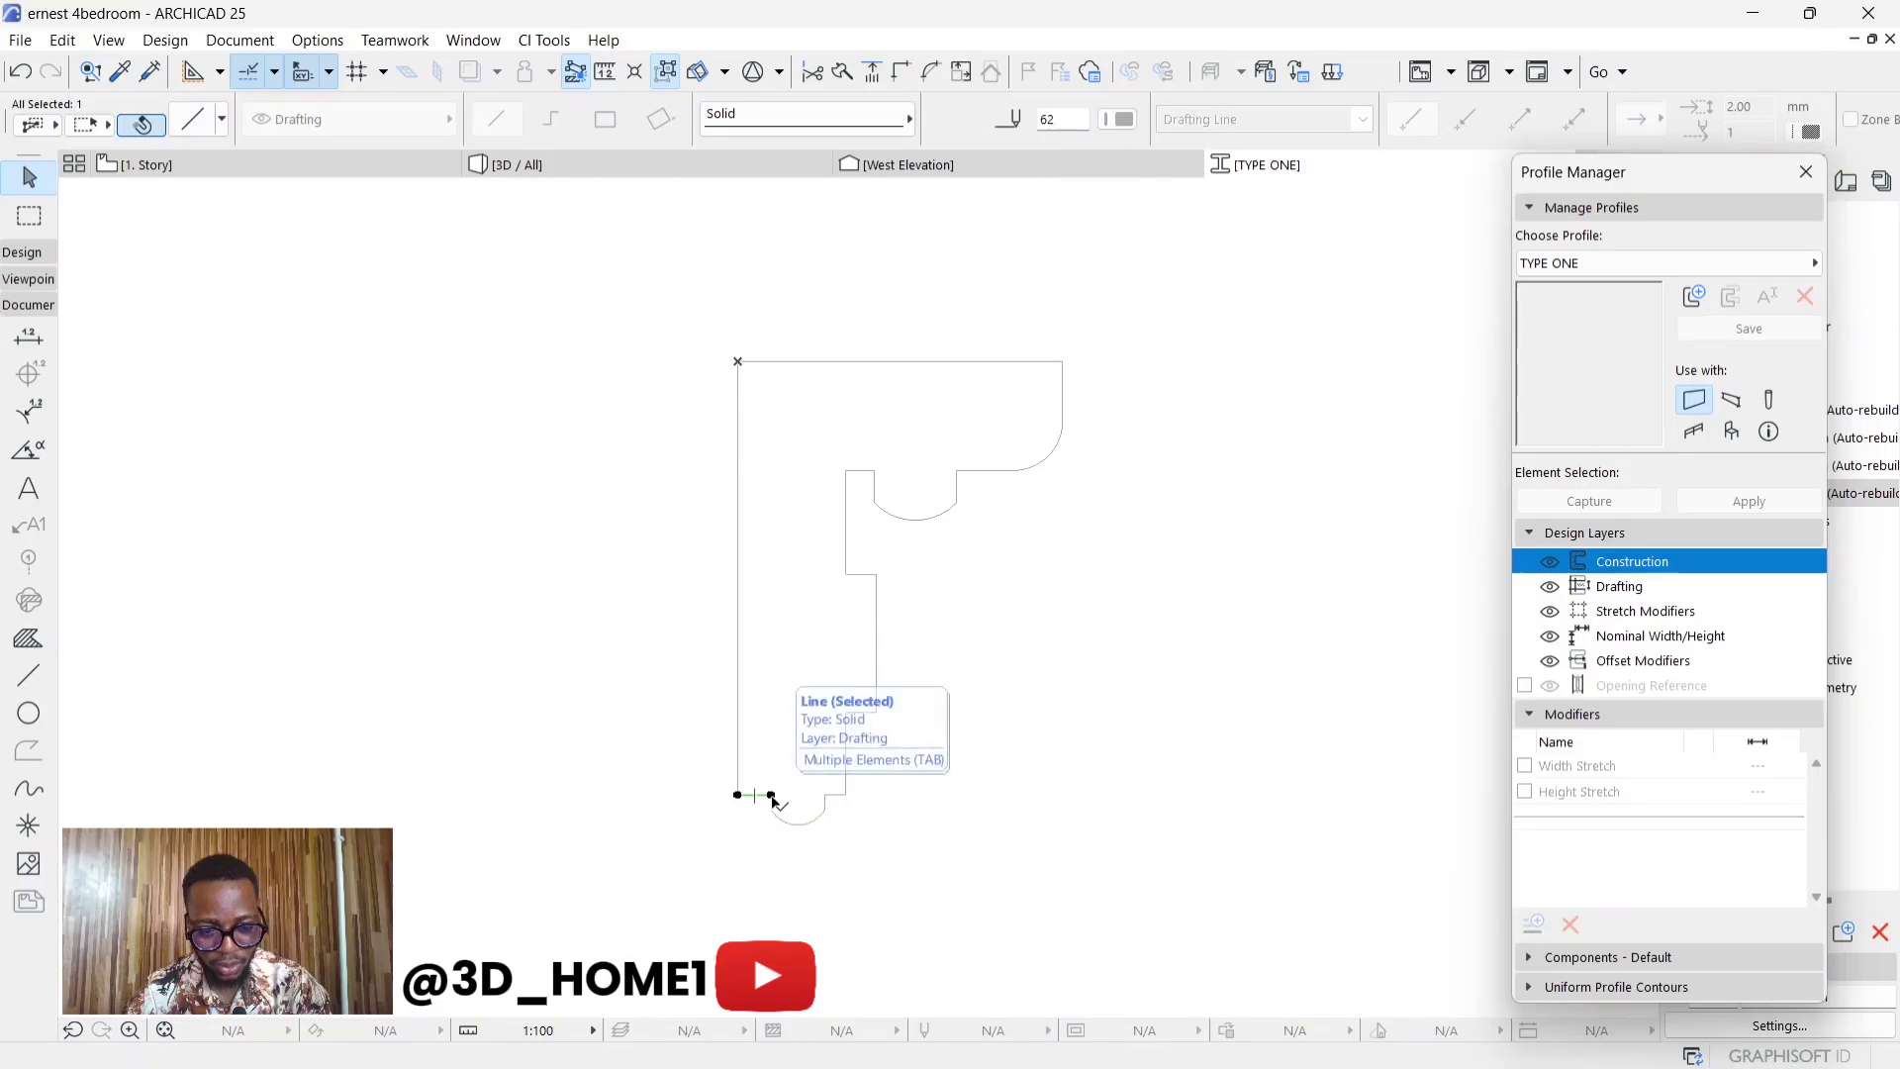
# - Stretch both endpoints of the bottom-left edge down level with the notch, extending the left side
pyautogui.click(771, 796)
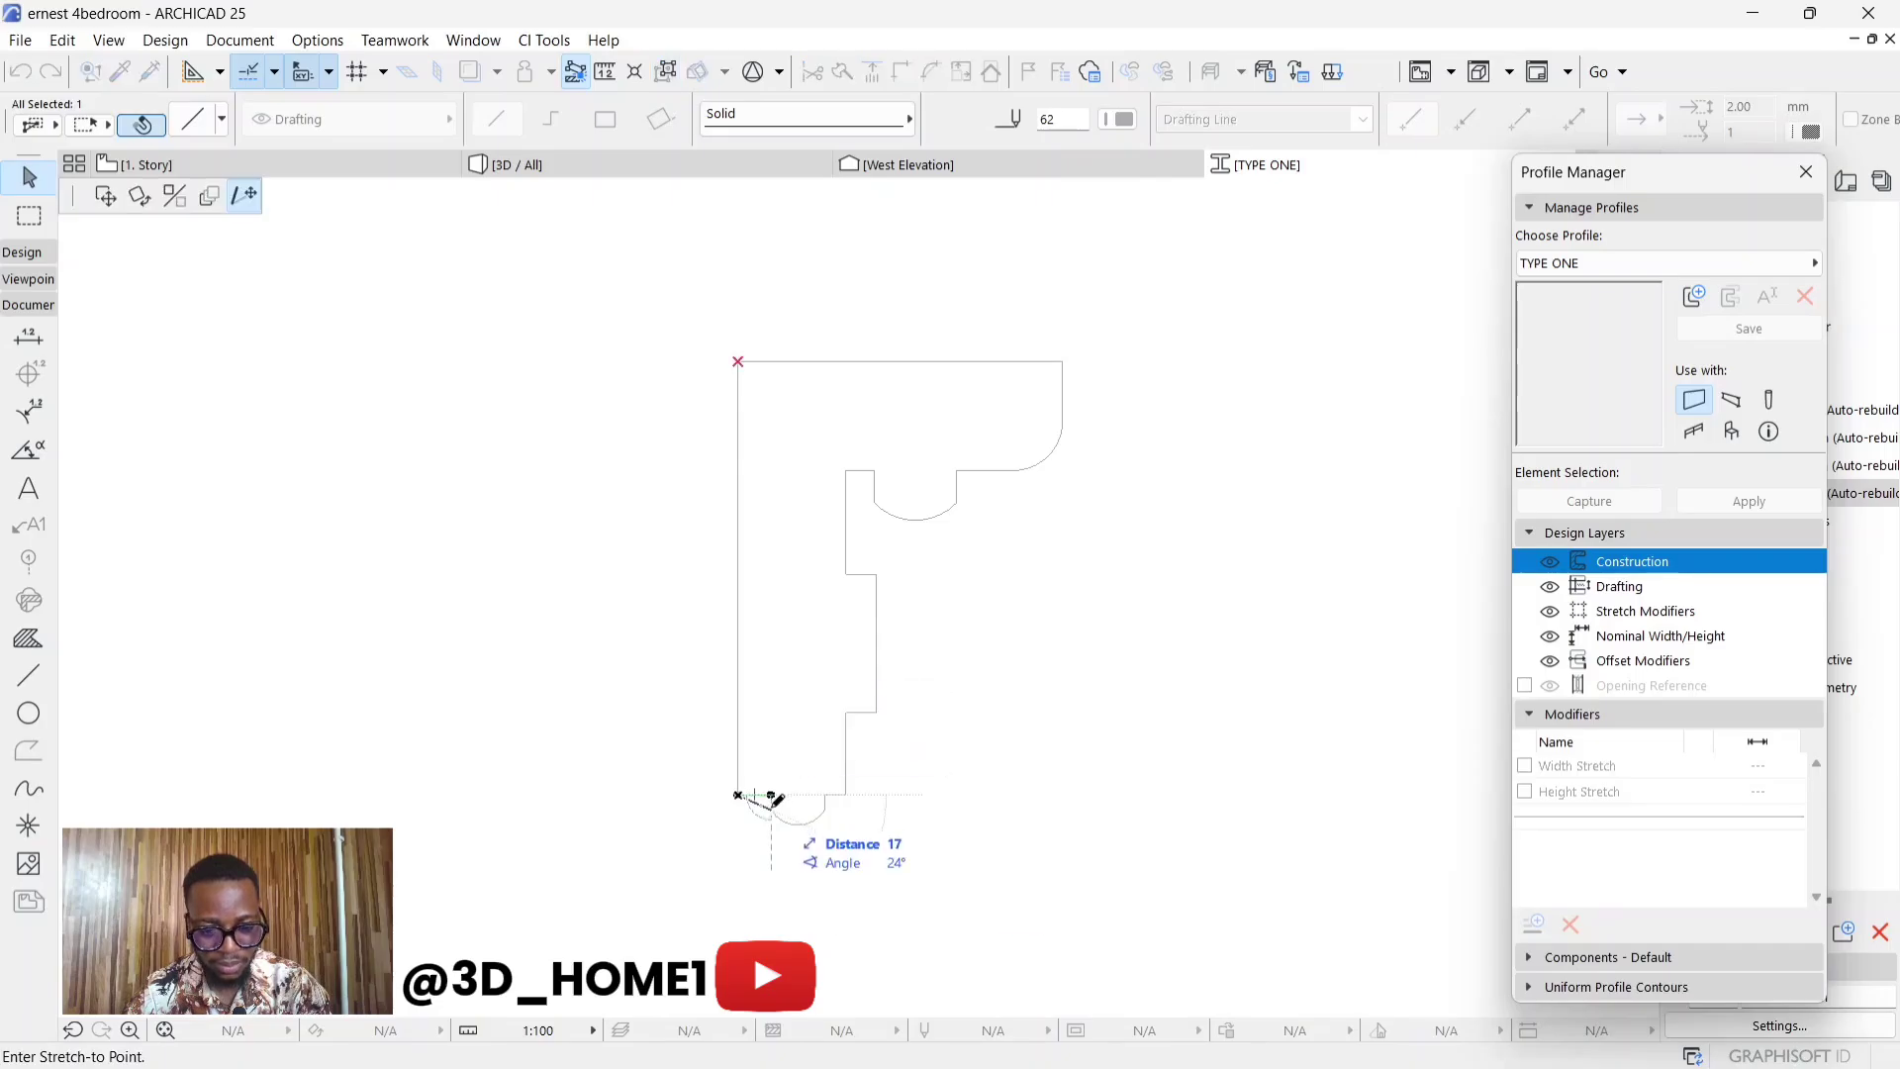
pyautogui.click(771, 809)
pyautogui.click(737, 796)
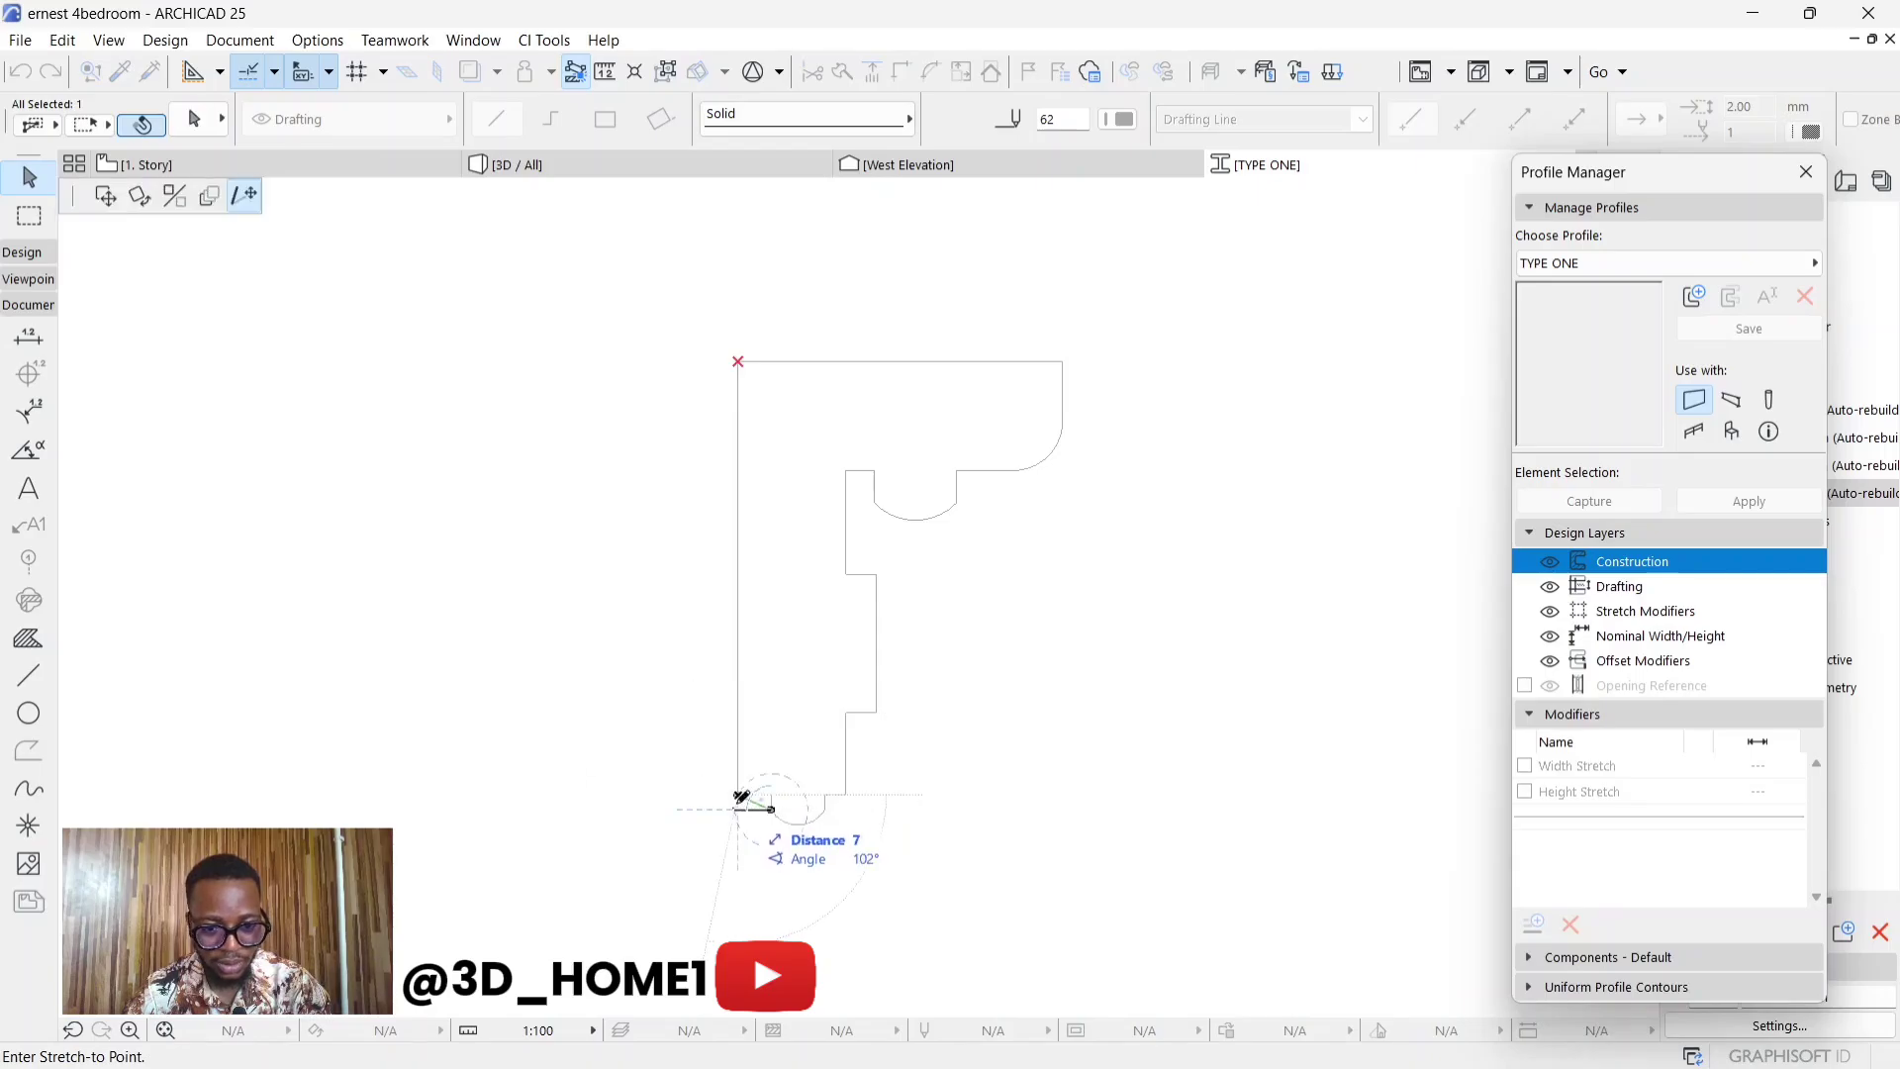
pyautogui.click(734, 809)
pyautogui.keyDown('shift'); pyautogui.click(738, 790); pyautogui.keyUp('shift')
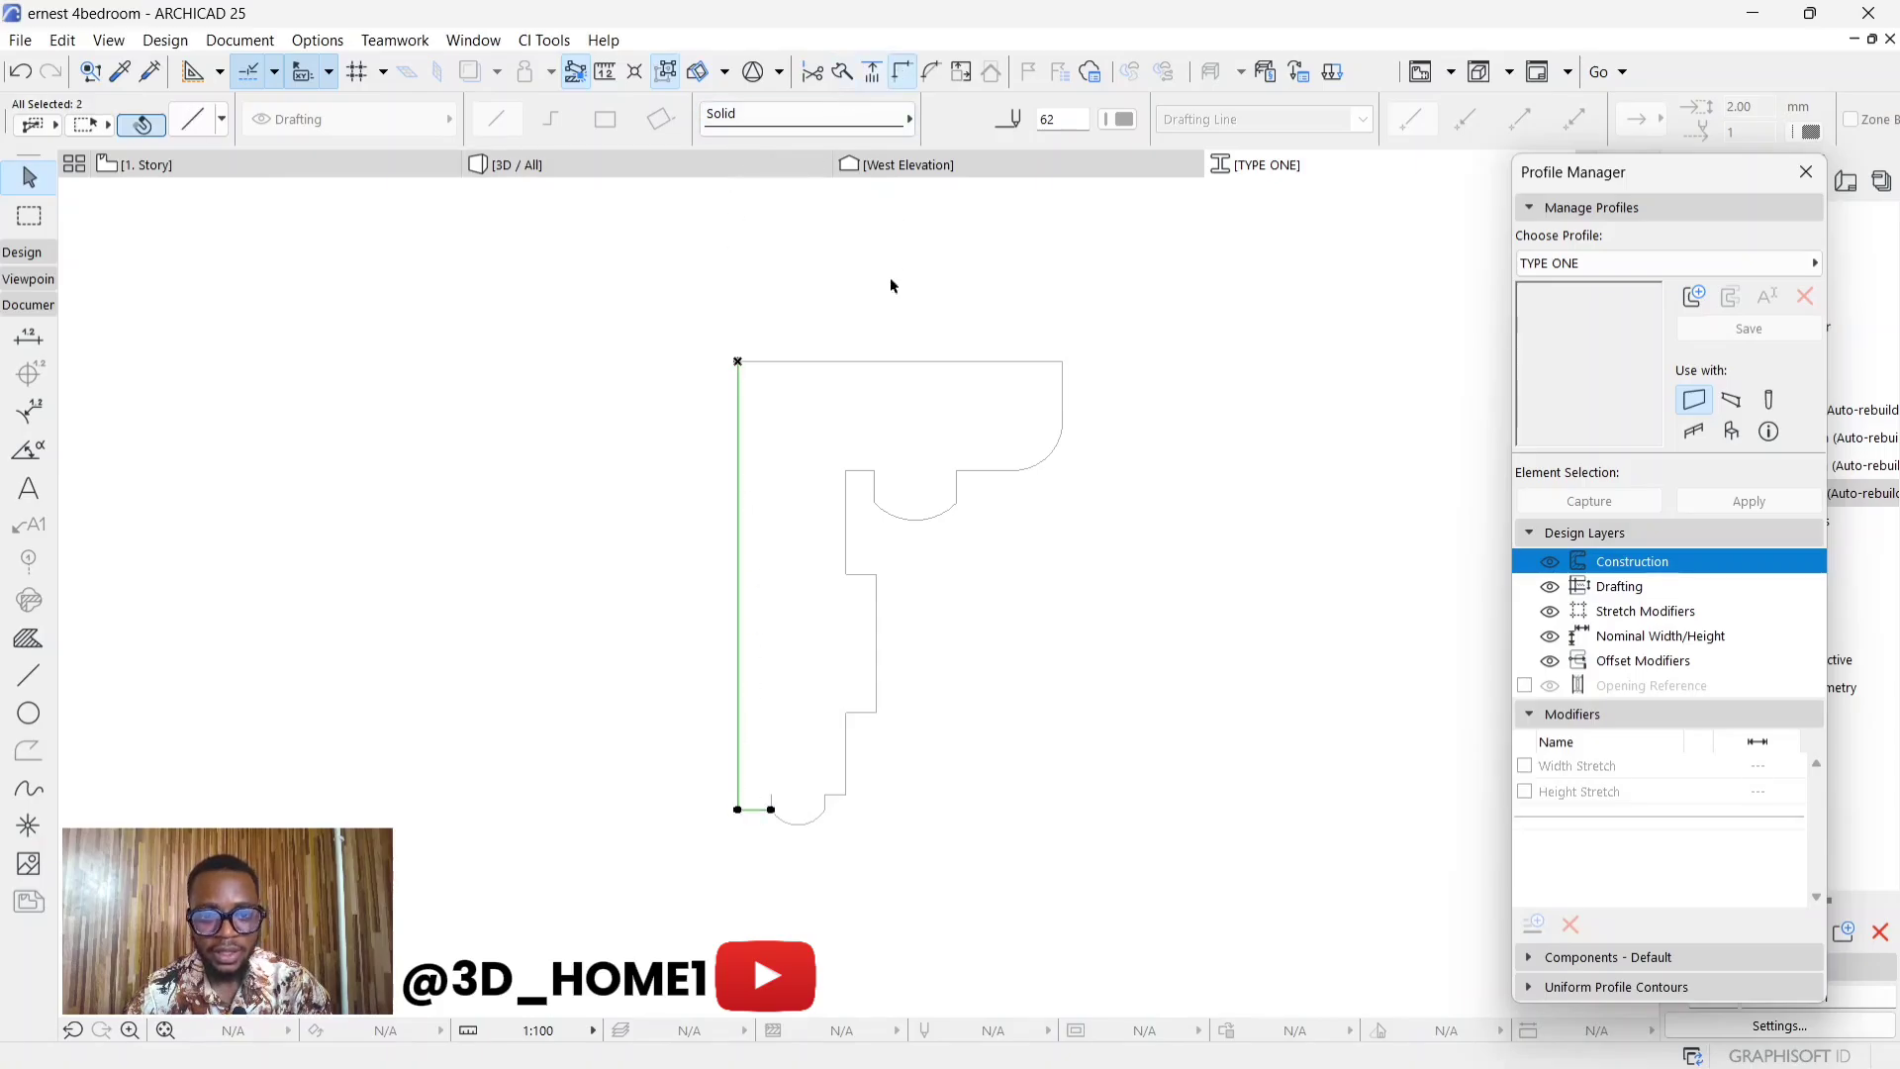
pyautogui.click(990, 644)
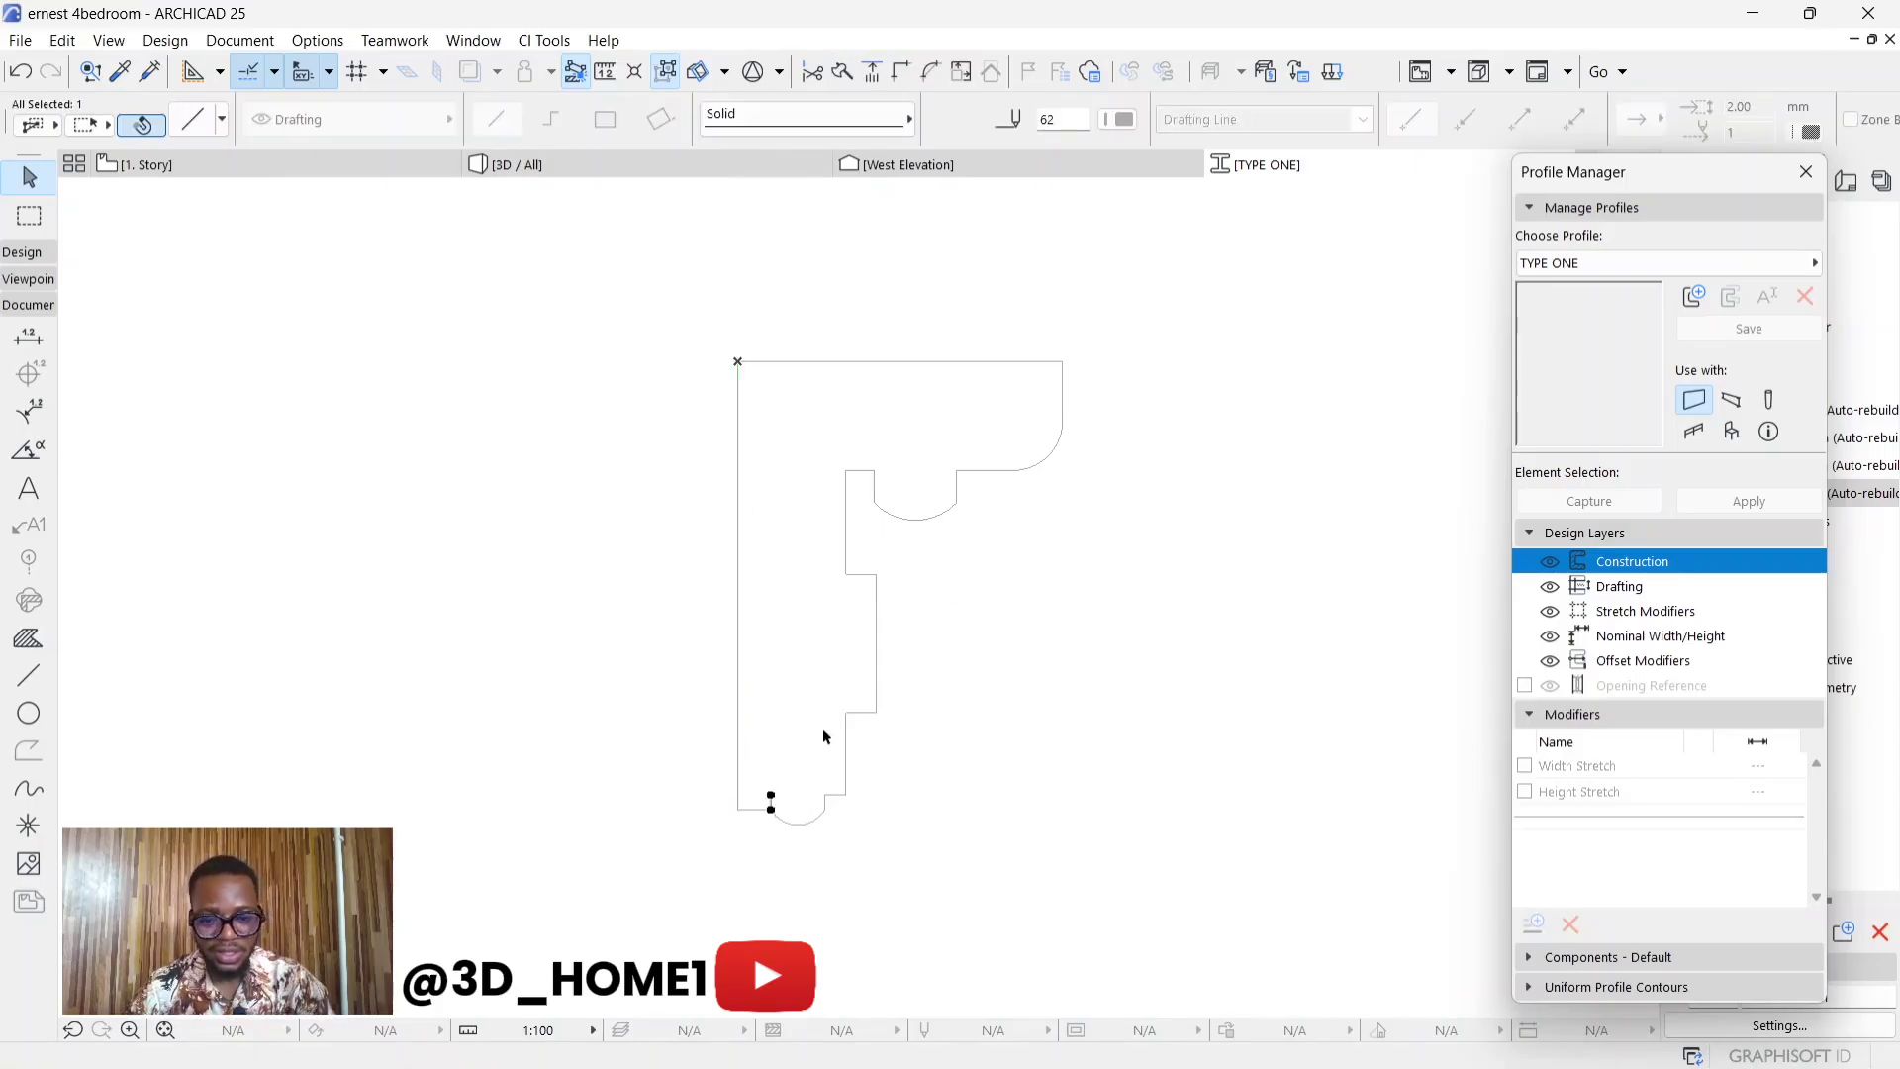
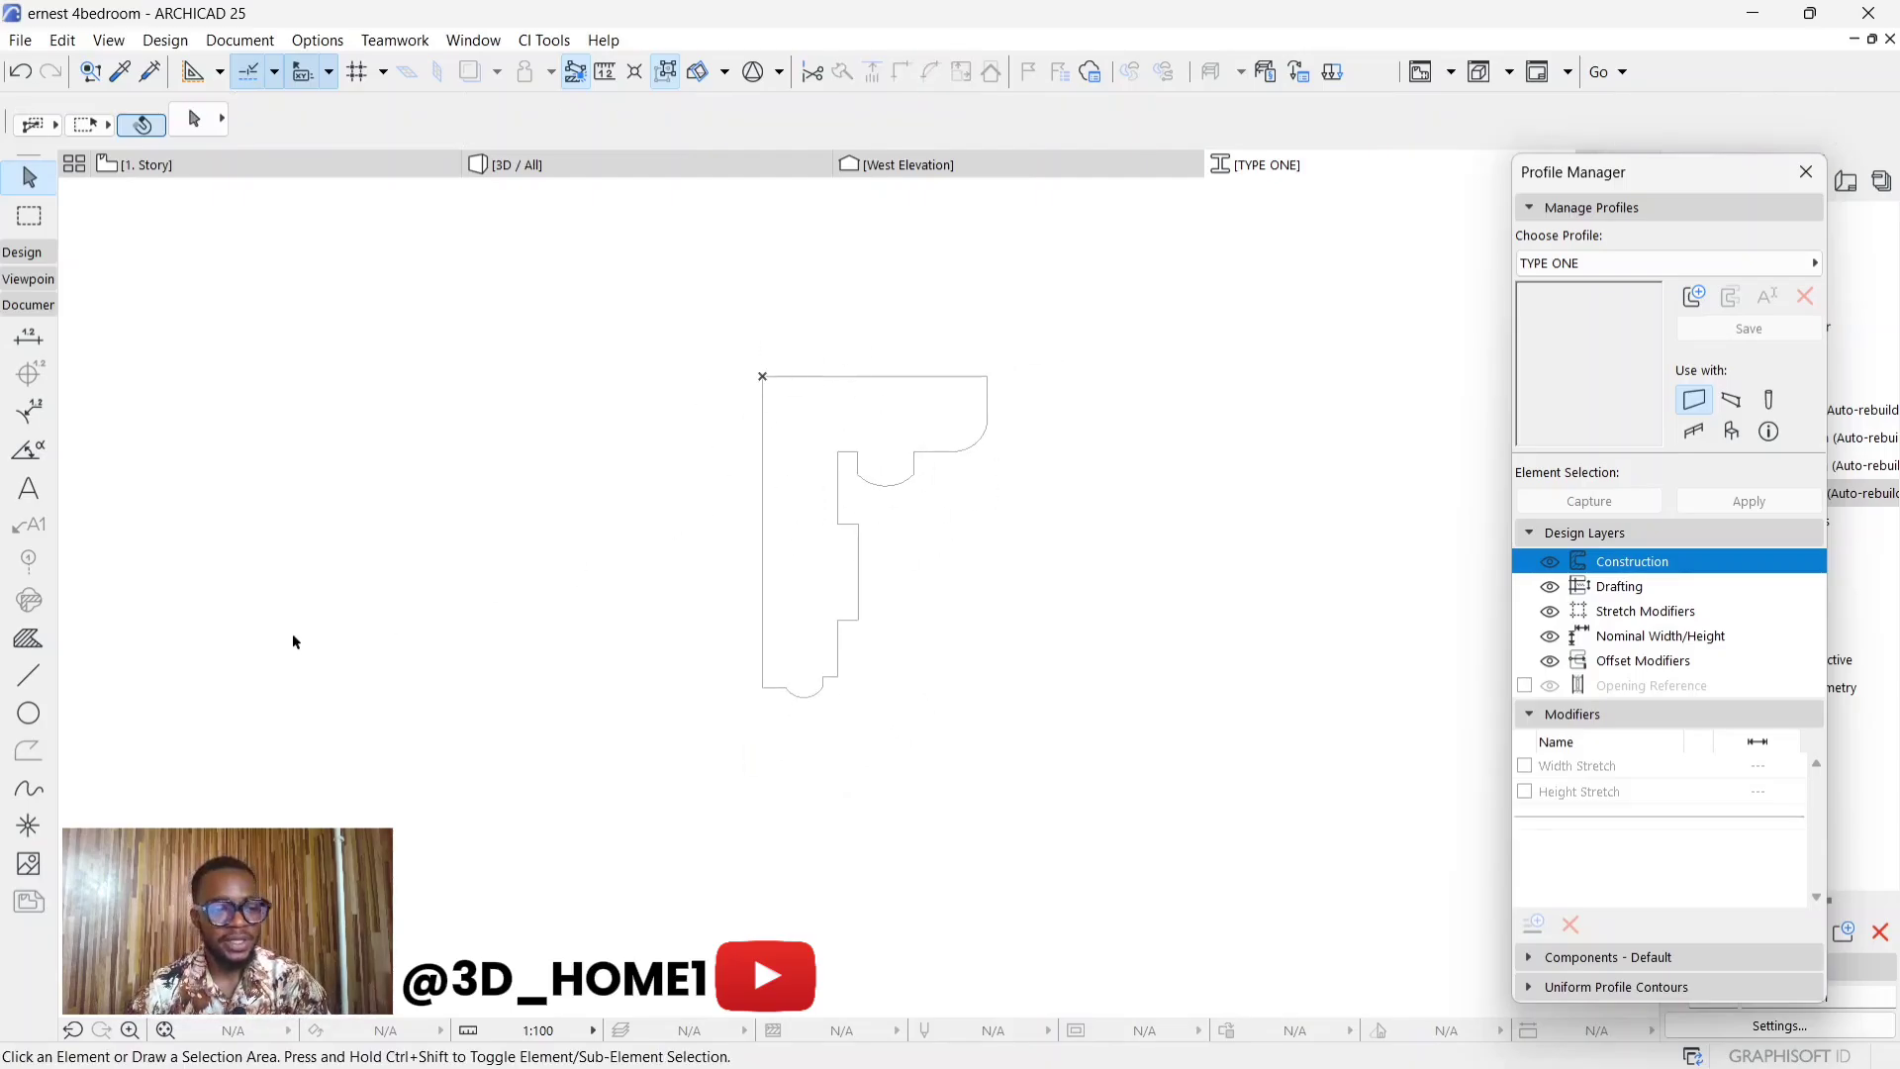
# - Pick the Fill tool to start filling the drawn TYPE ONE outline
pyautogui.click(28, 642)
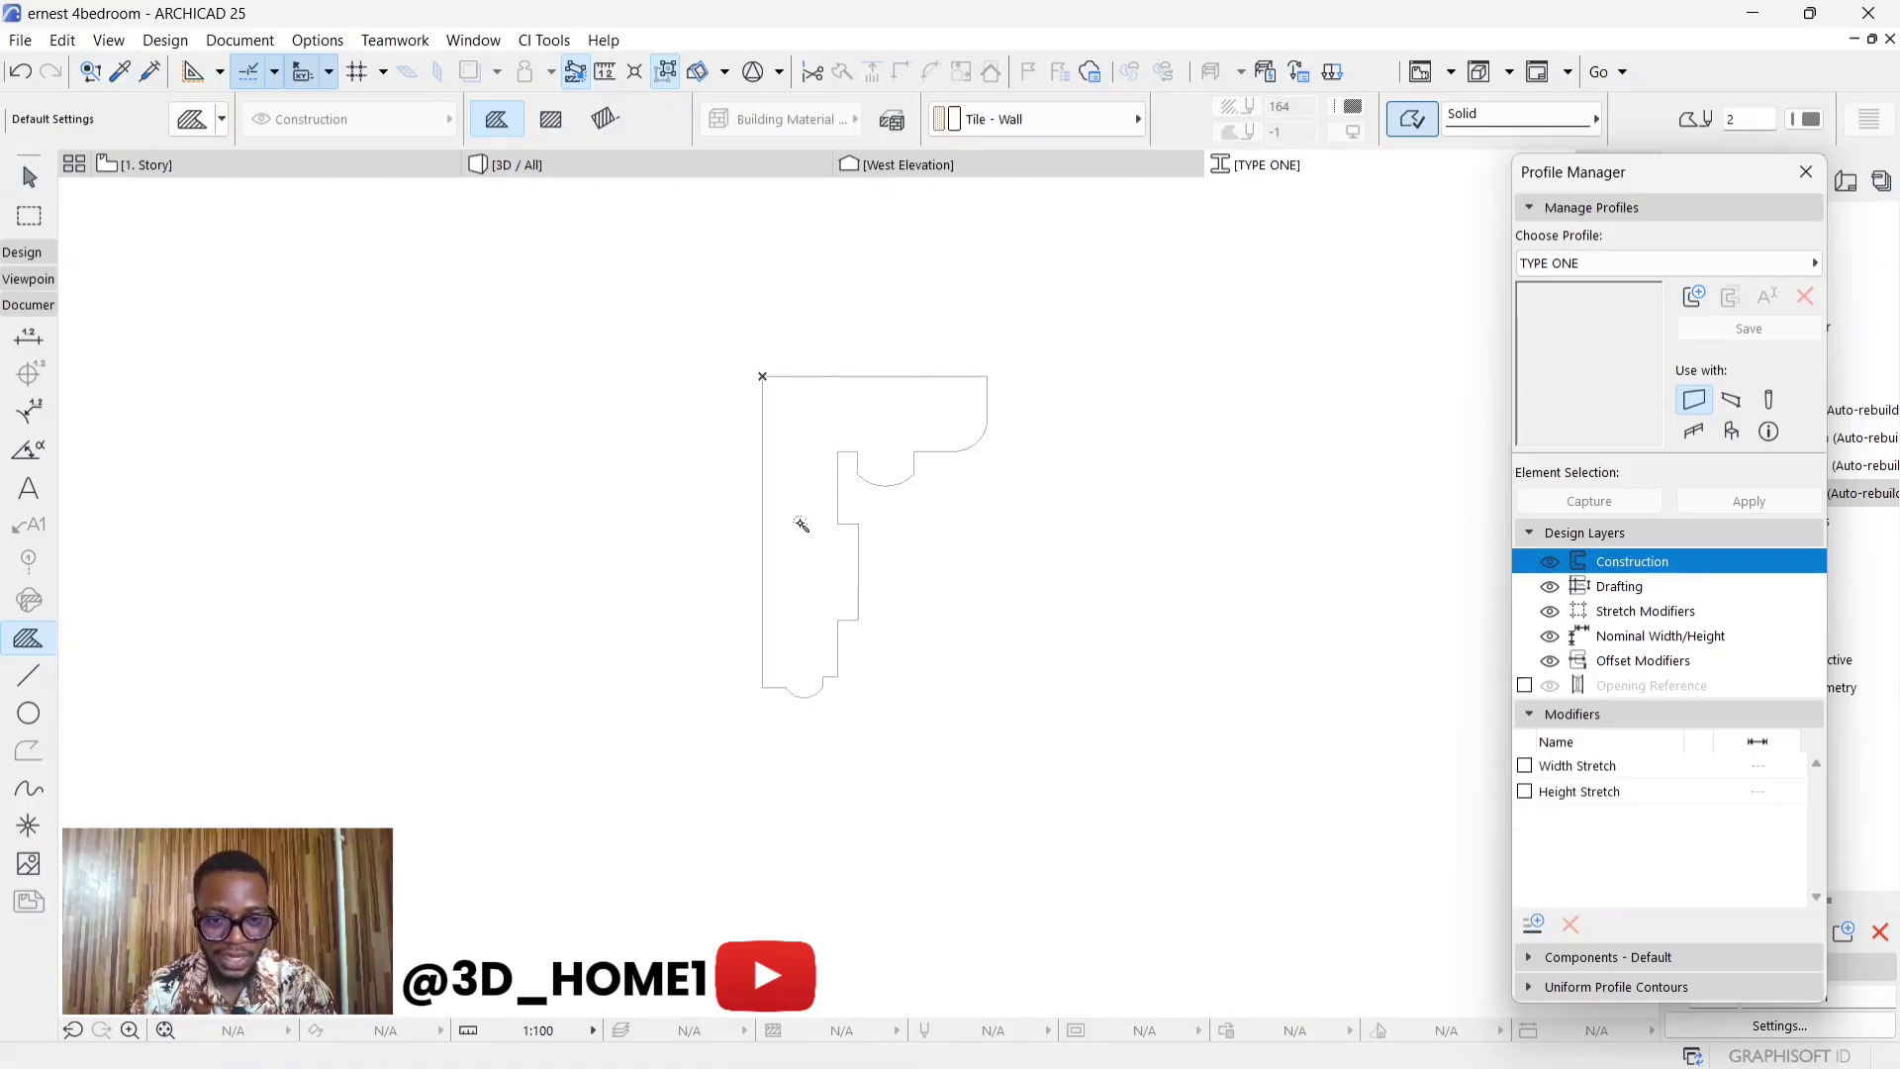
# - Magic-wand fill the cornice outline and set the fill to IF-00 GENERIC - INTERNAL FILLER
pyautogui.click(800, 524)
pyautogui.scroll(-3, 678, 682)
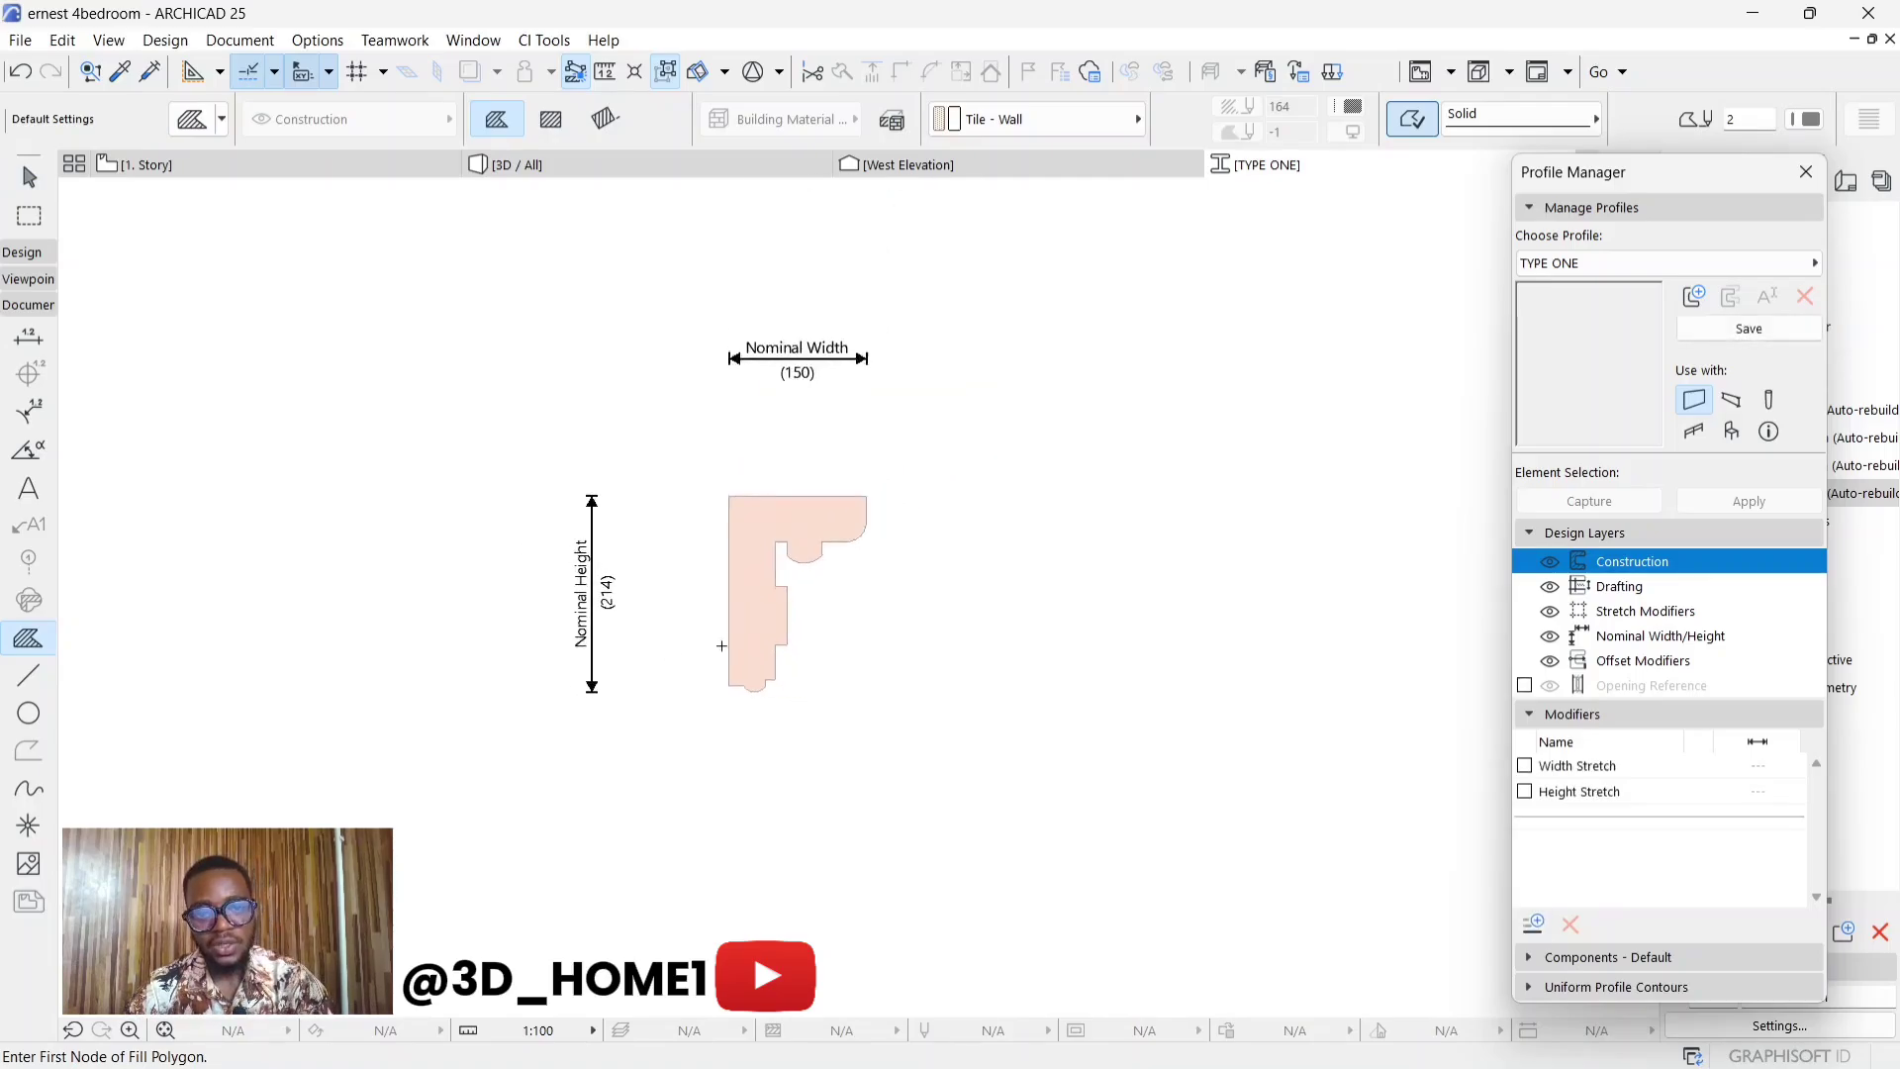
pyautogui.press('Escape')
pyautogui.click(749, 582)
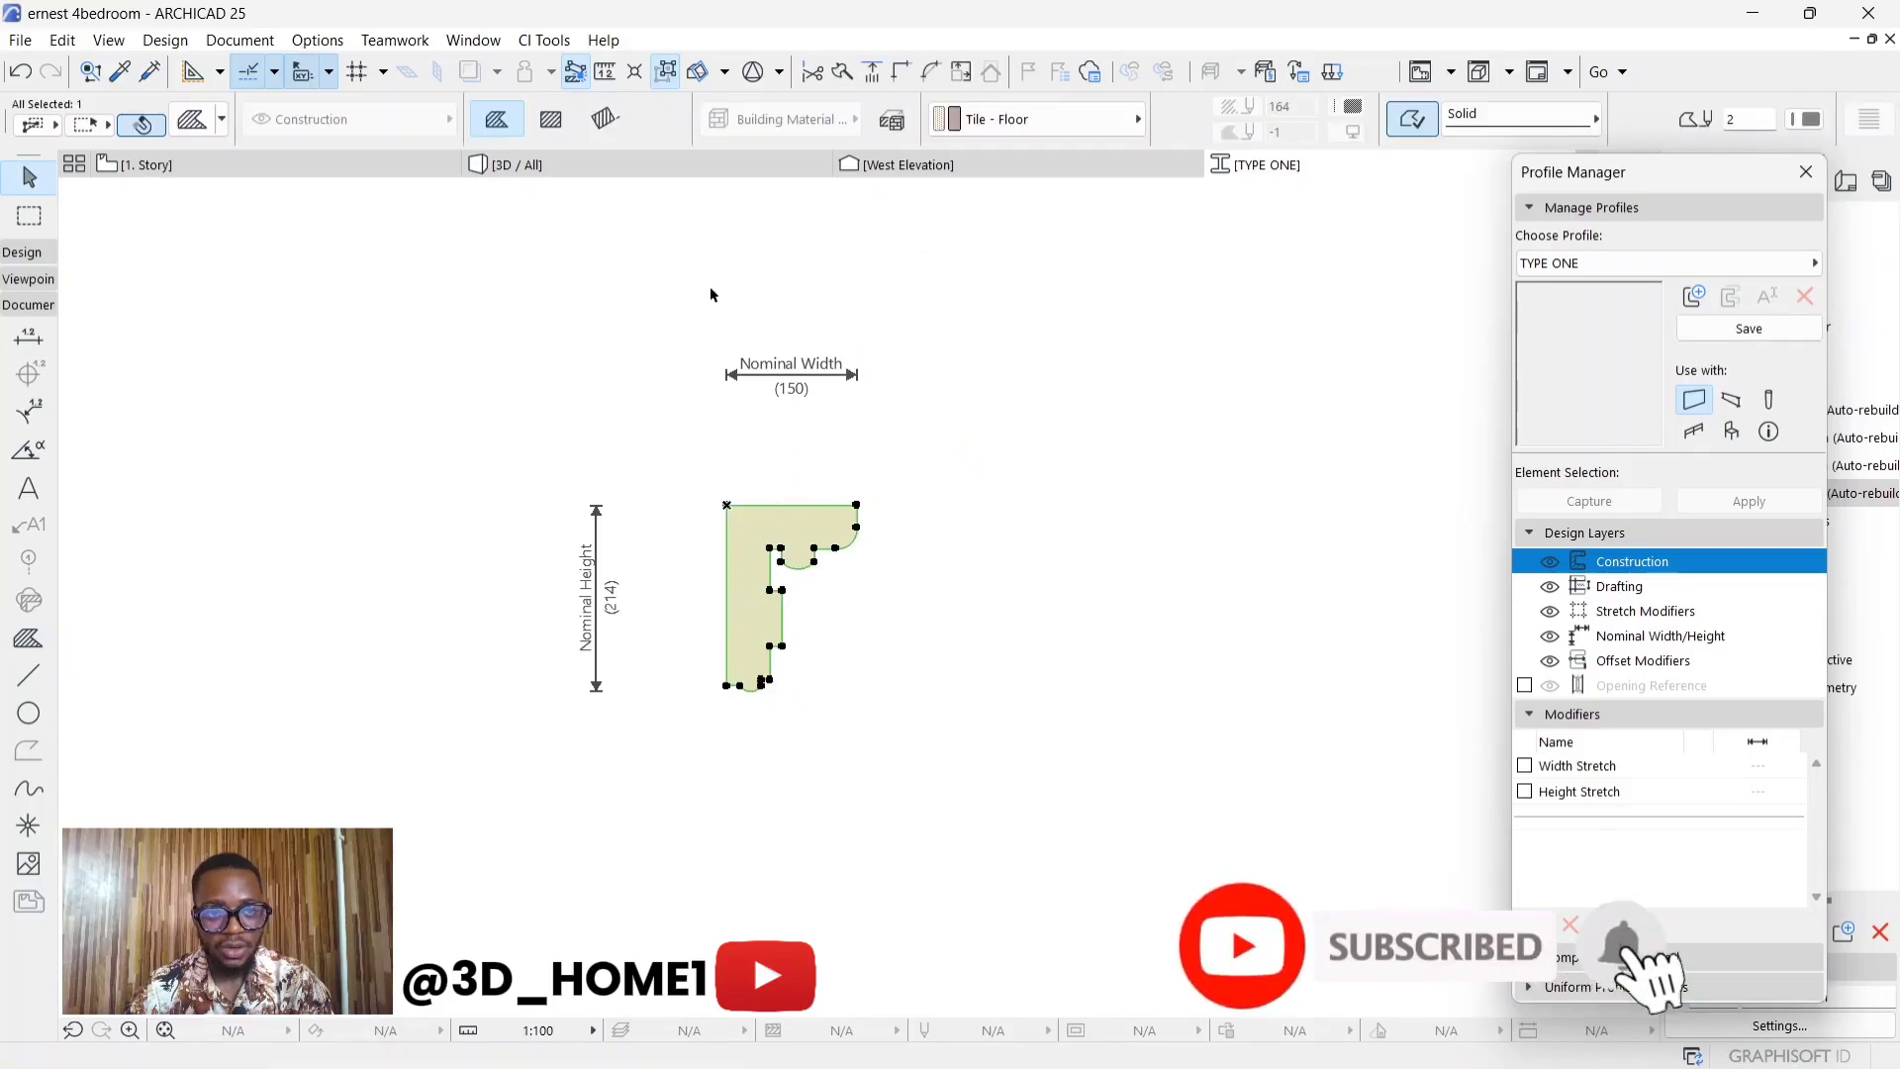
pyautogui.press('Escape')
pyautogui.click(766, 538)
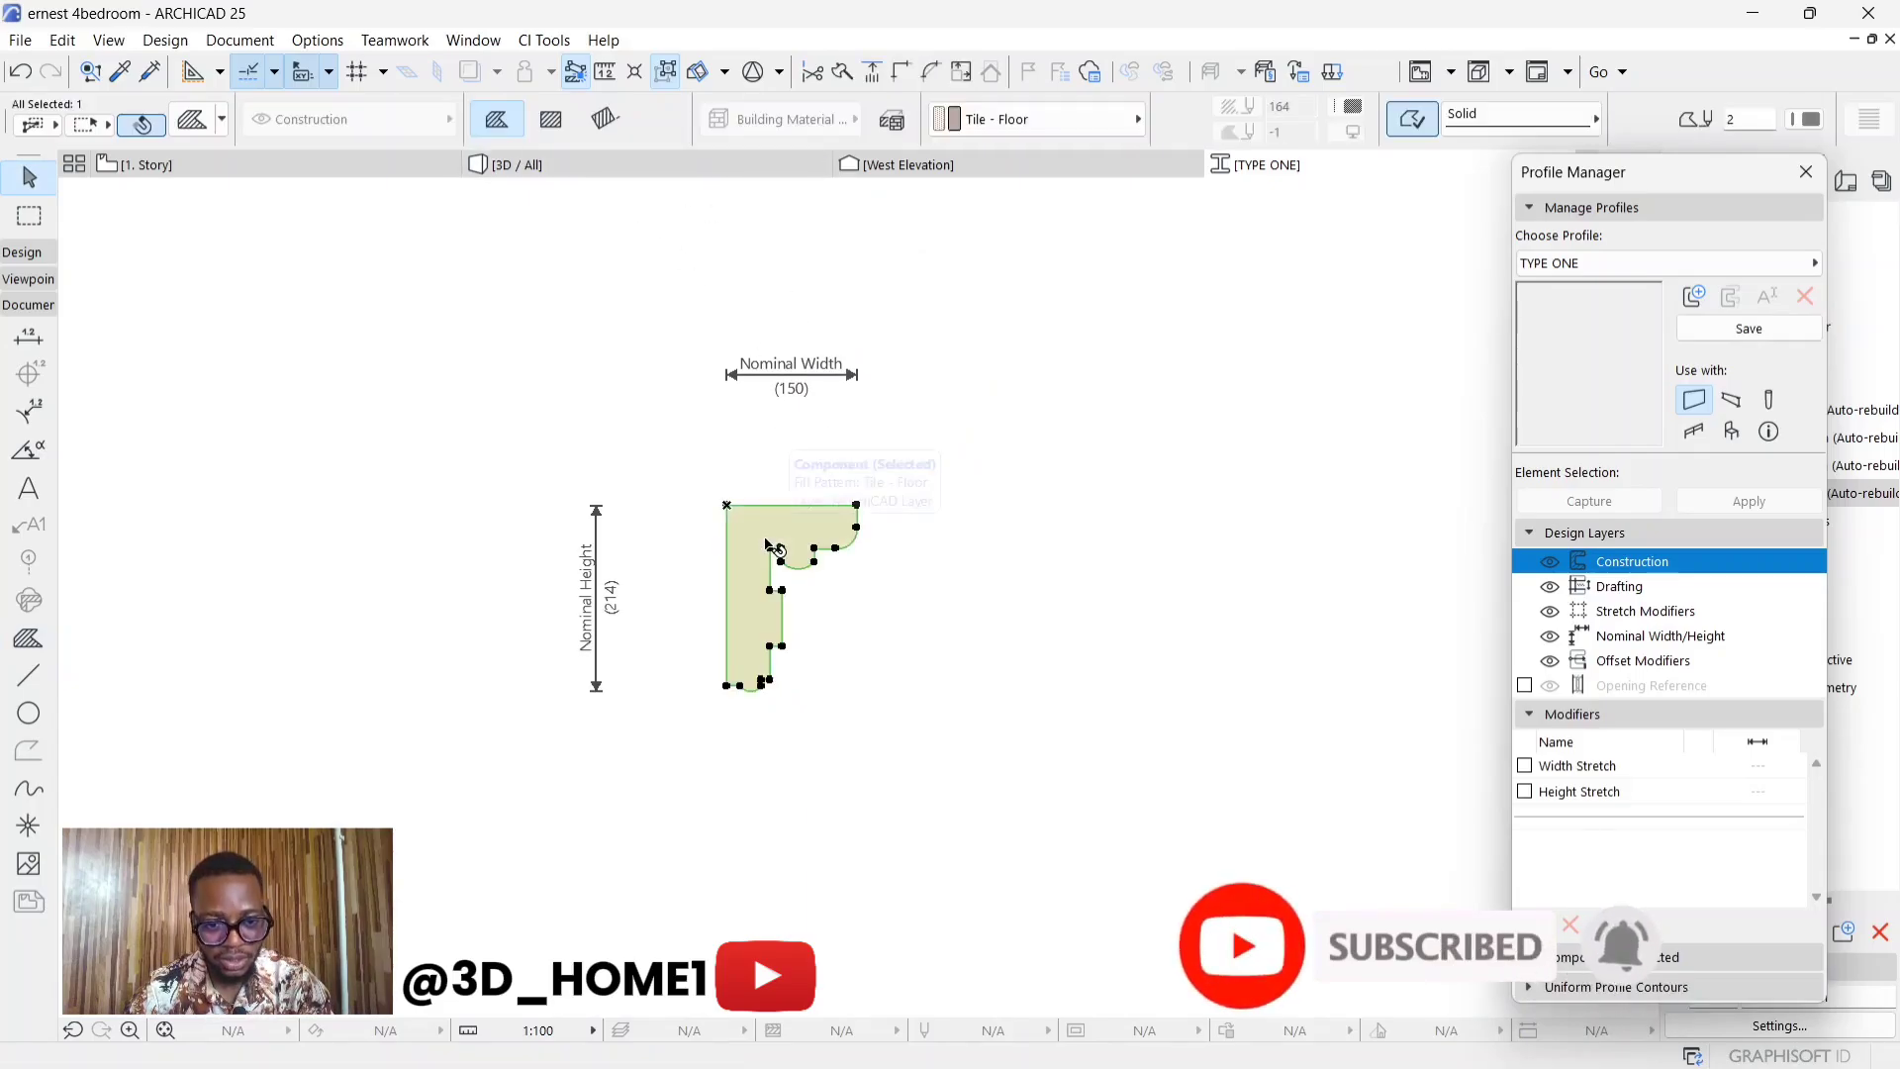
pyautogui.click(962, 121)
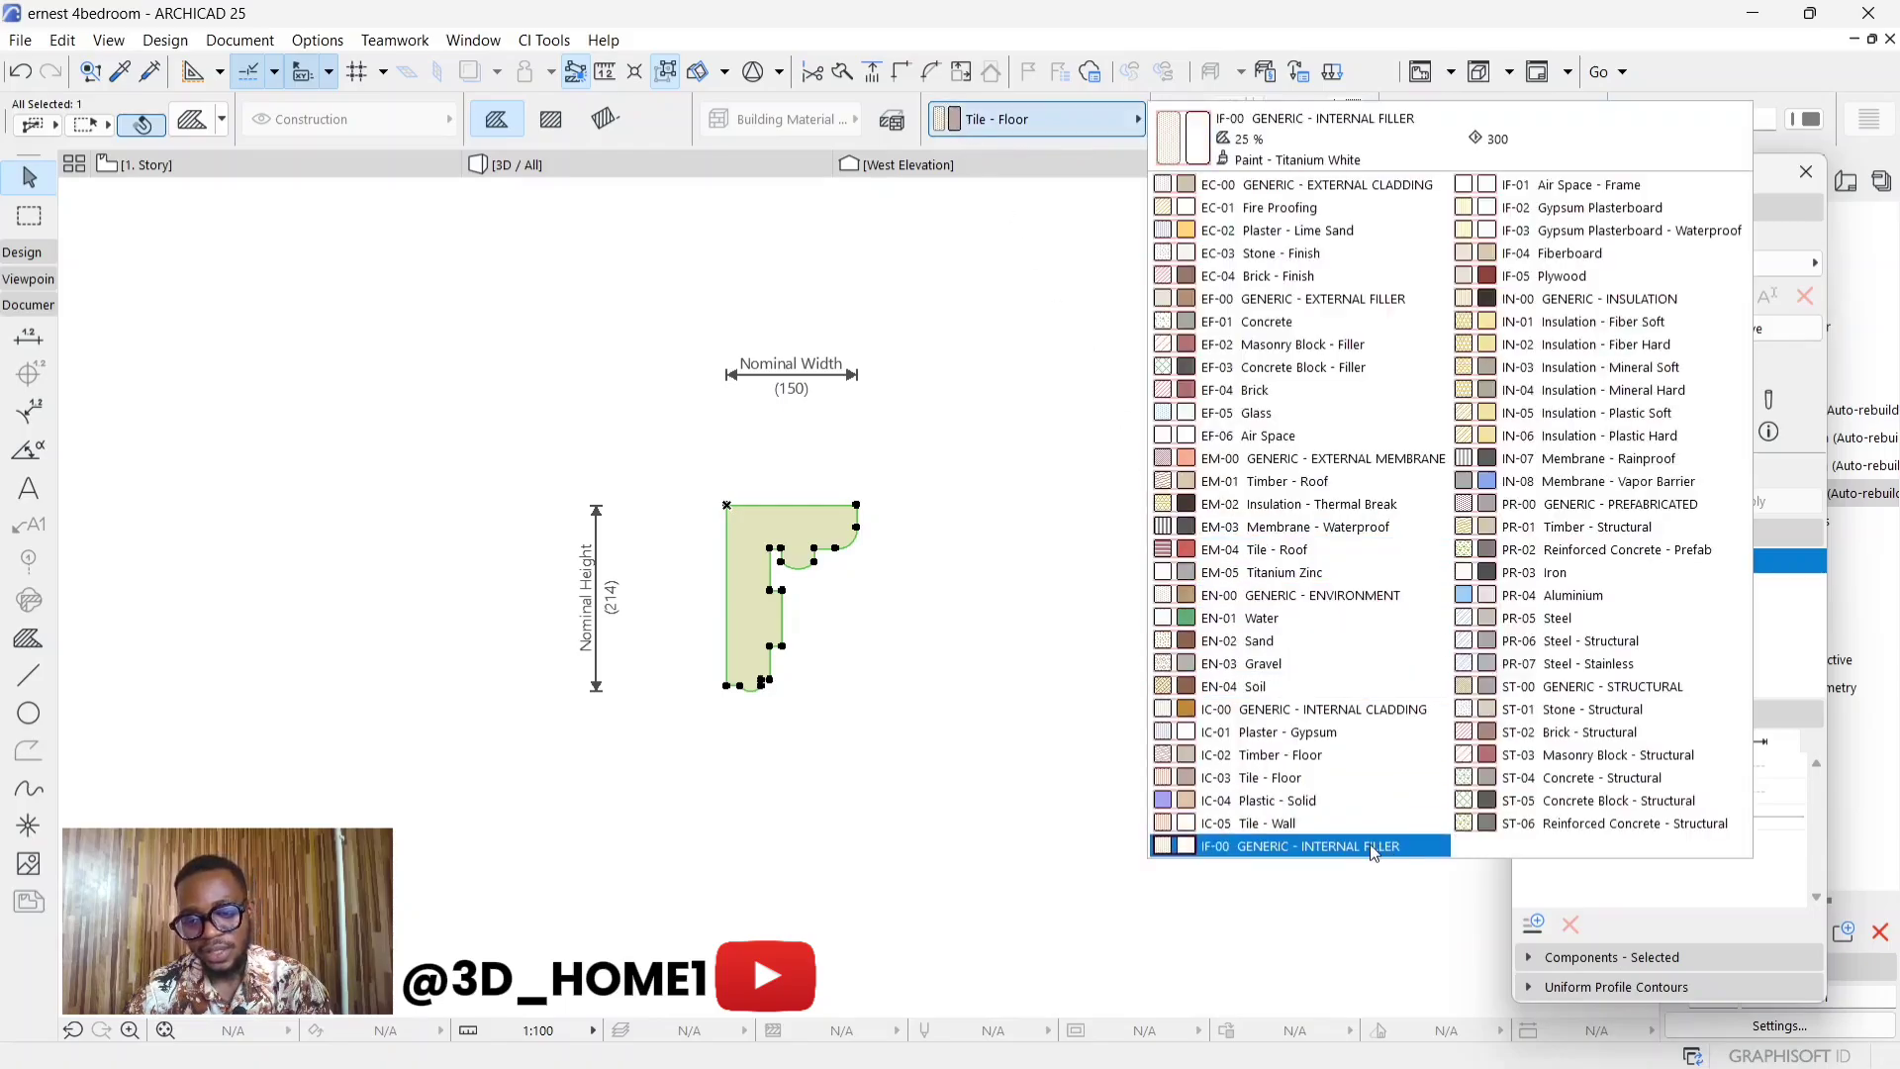
pyautogui.click(1261, 846)
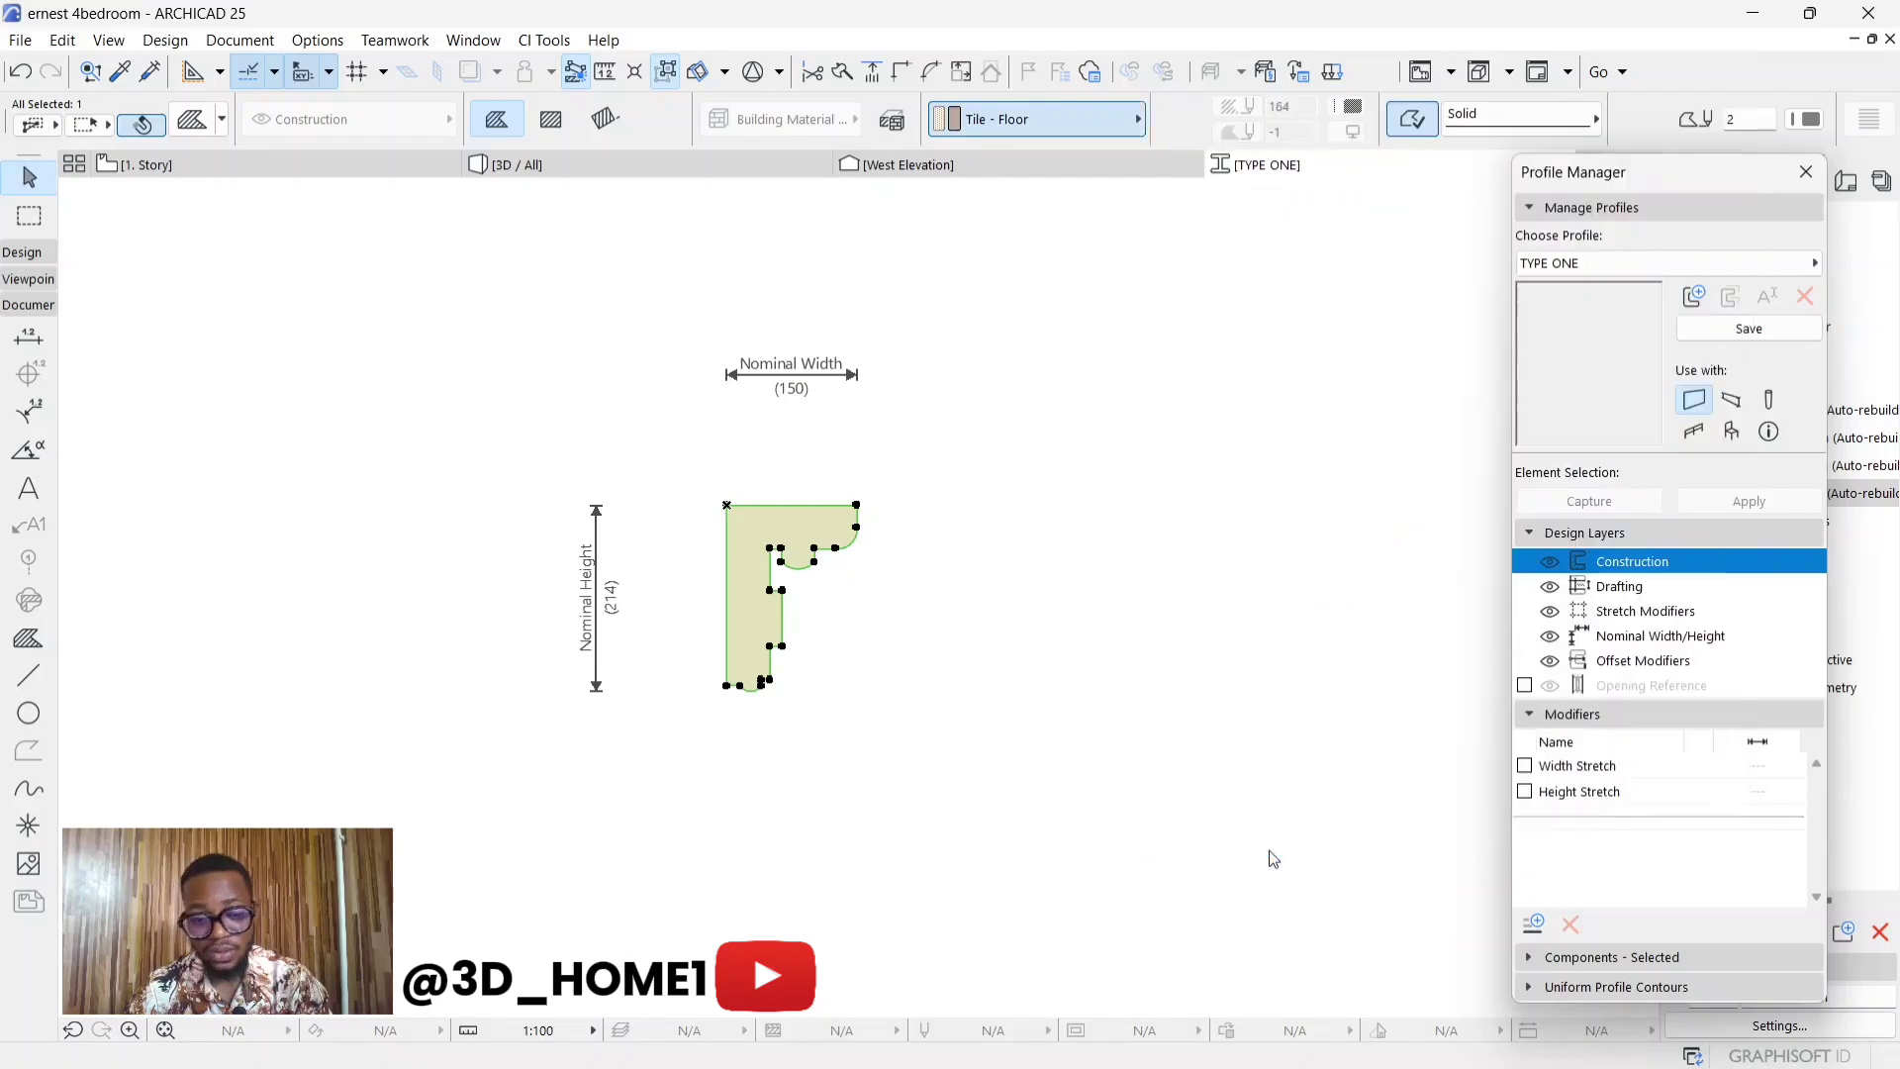
pyautogui.click(896, 537)
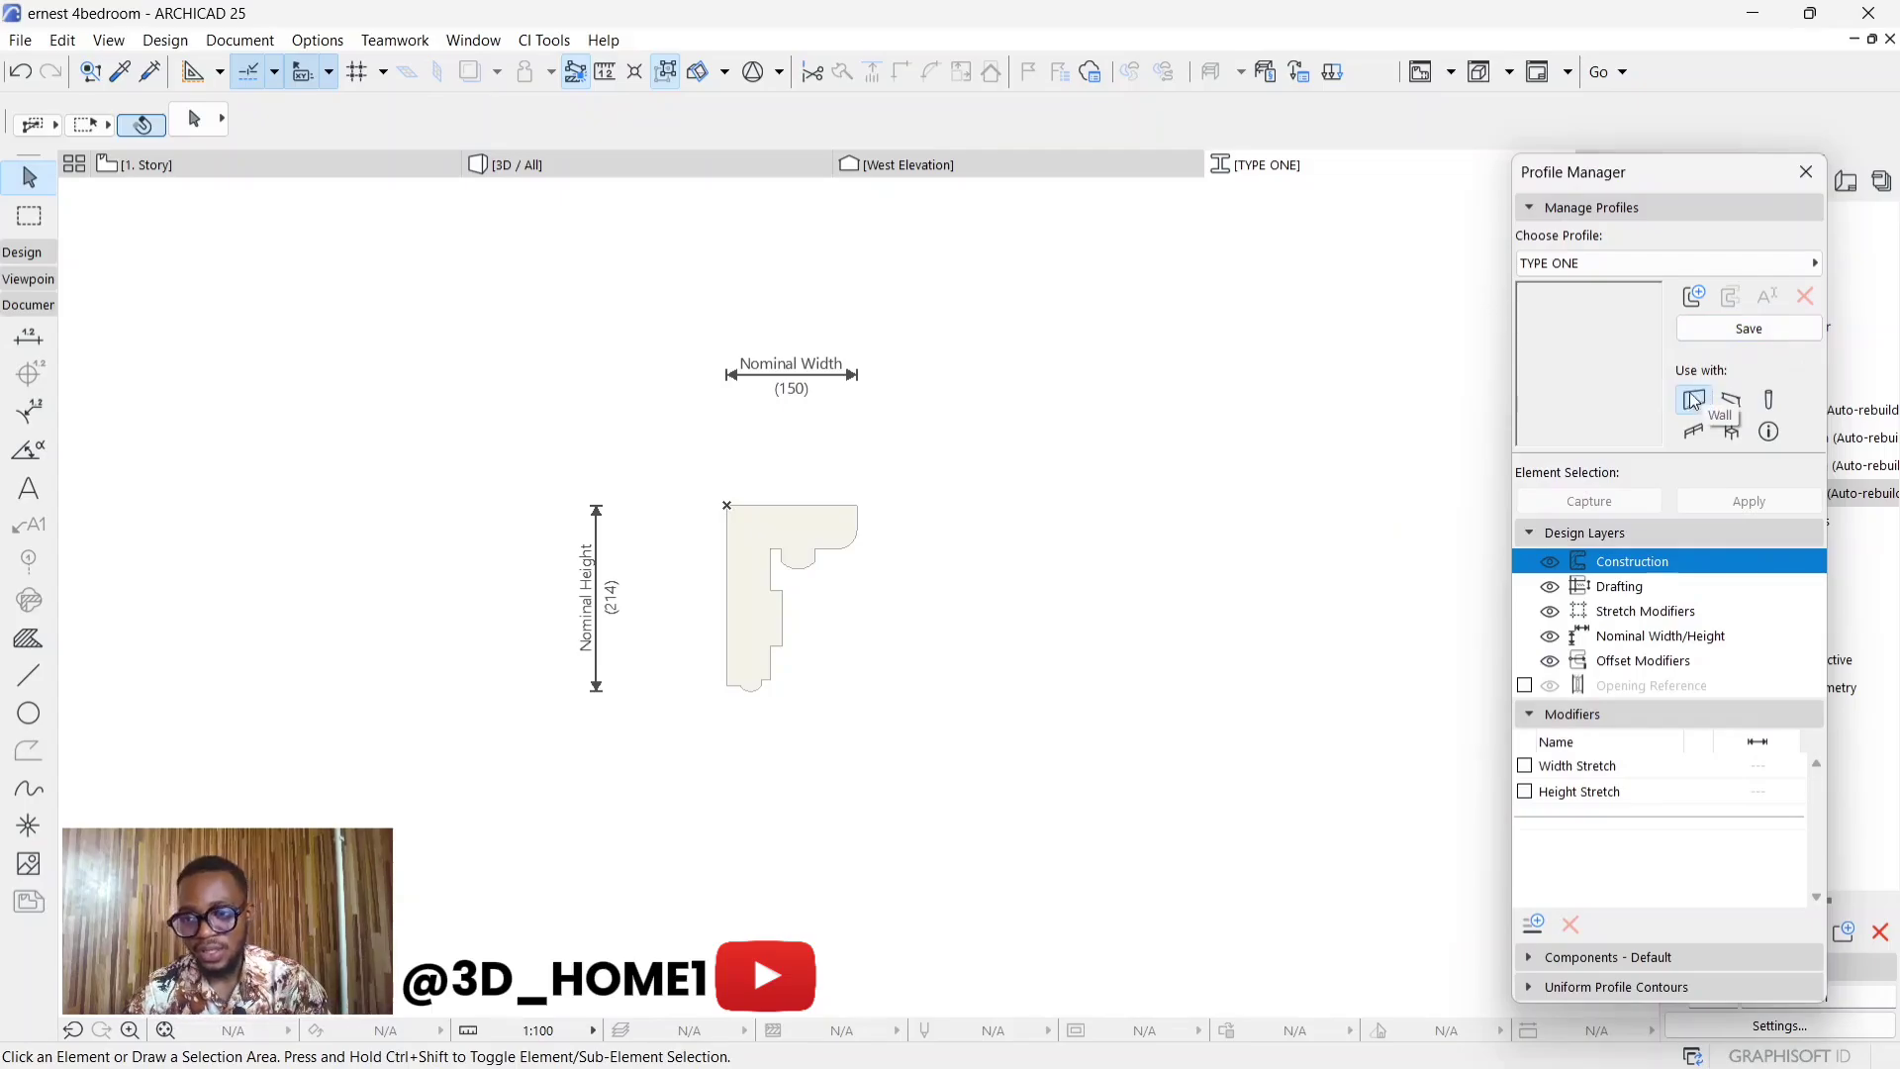
# - Enable the TYPE ONE profile for beams, save it and close Profile Manager
pyautogui.click(1731, 401)
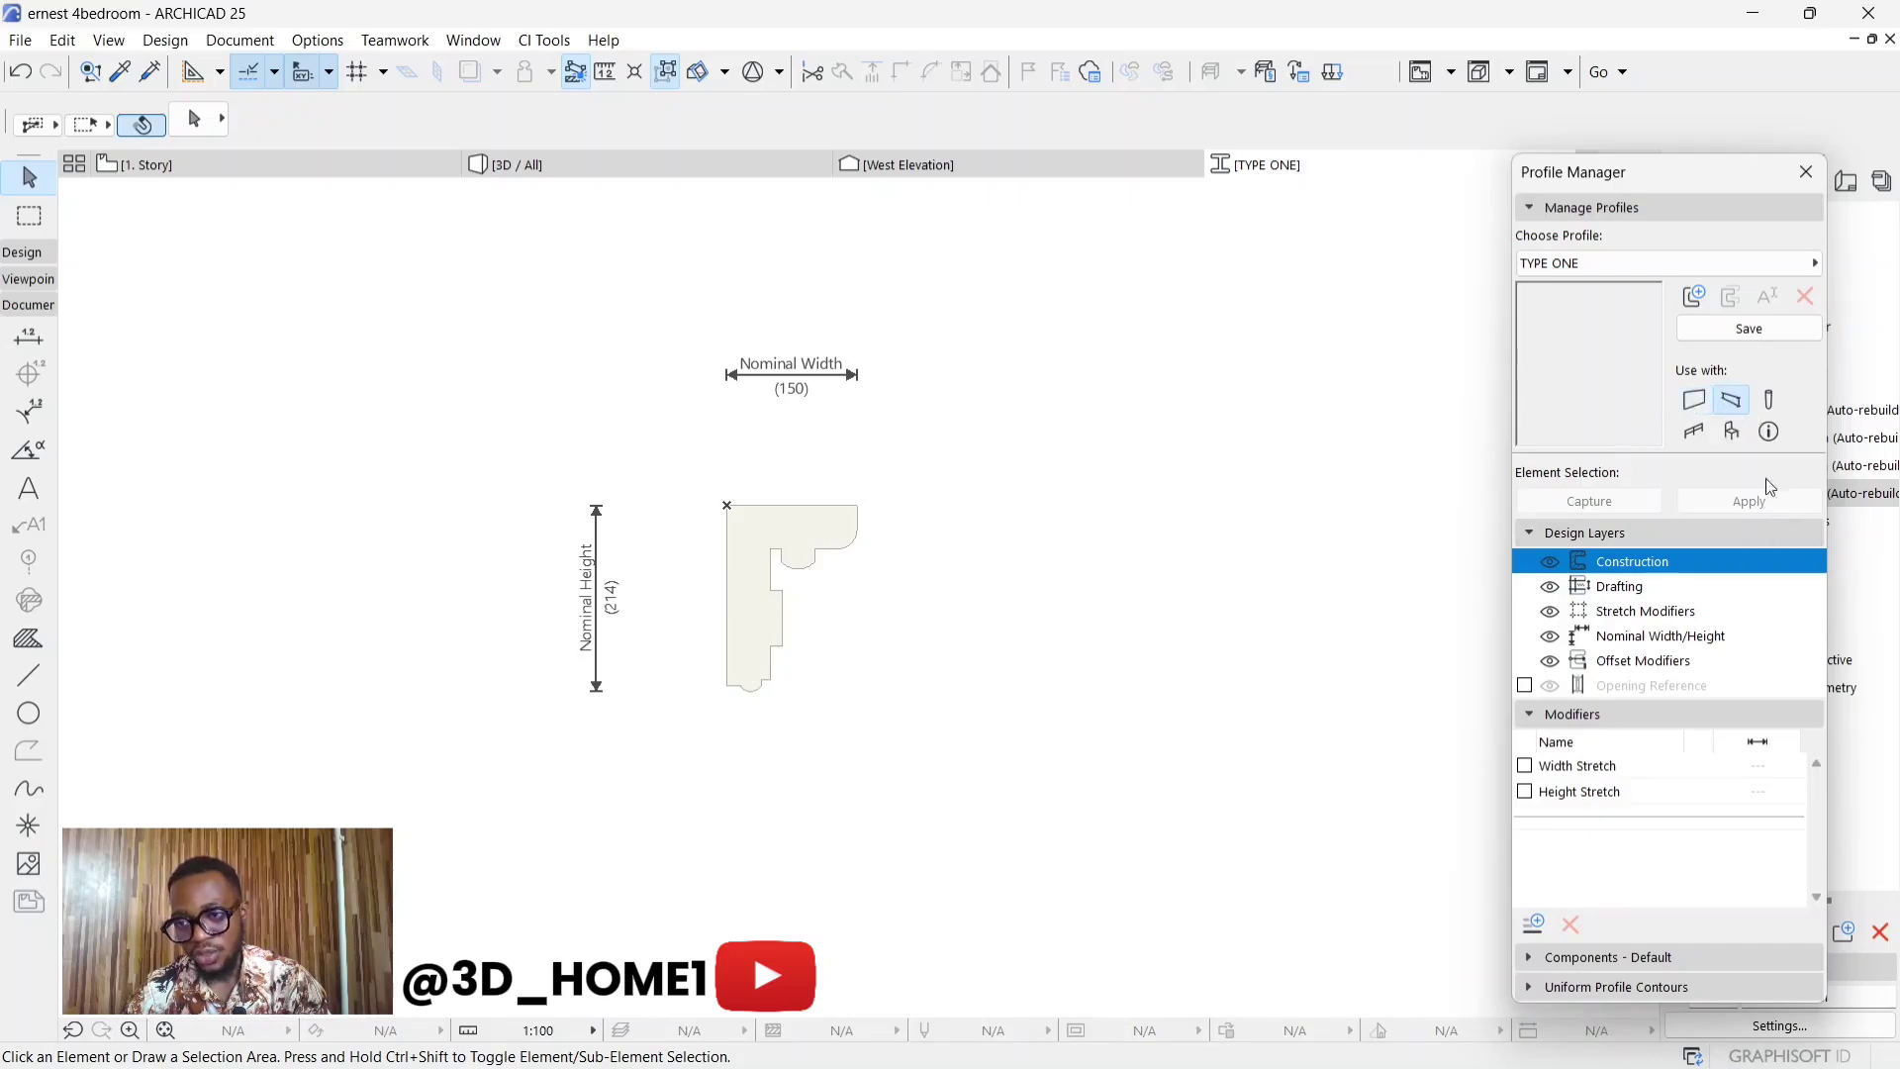
pyautogui.click(1744, 336)
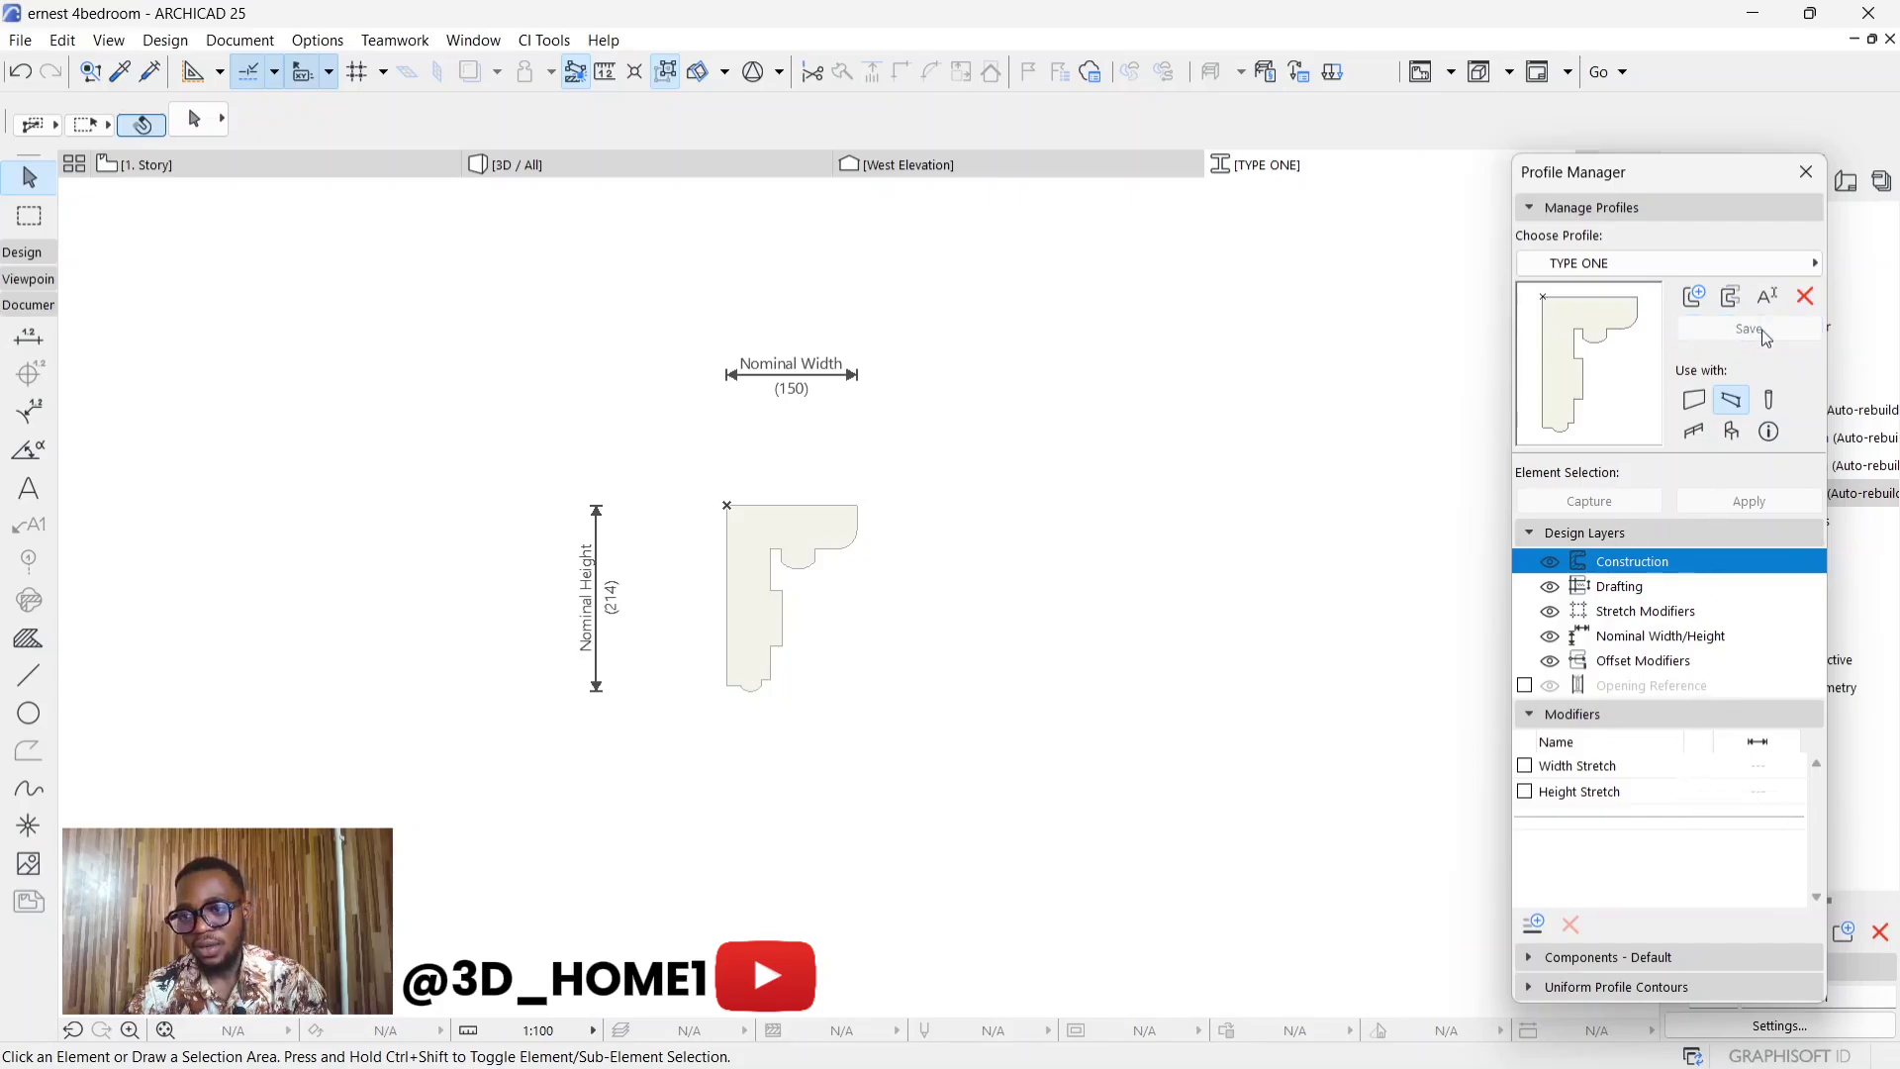
pyautogui.click(1806, 172)
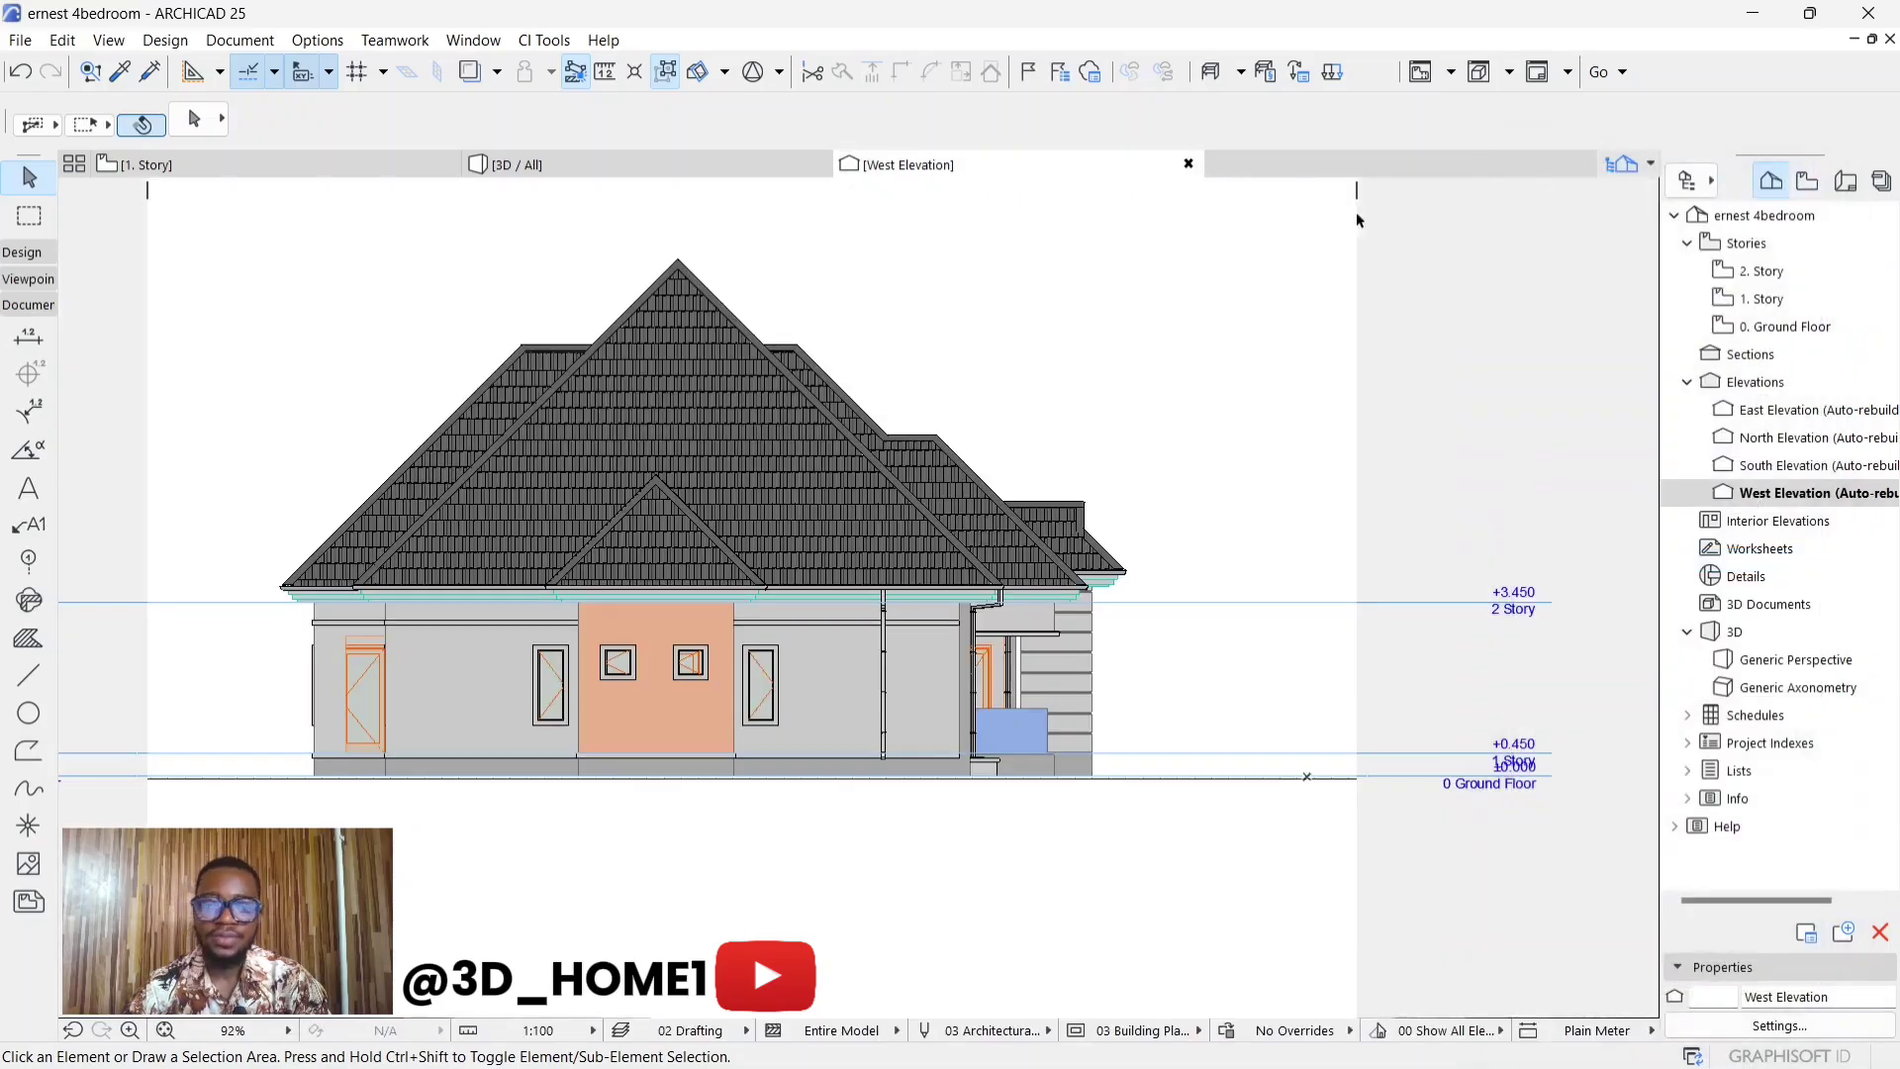
# - Switch from the West Elevation to the 1. Story plan, zoomed on the exterior wall corner
pyautogui.scroll(2, 980, 591)
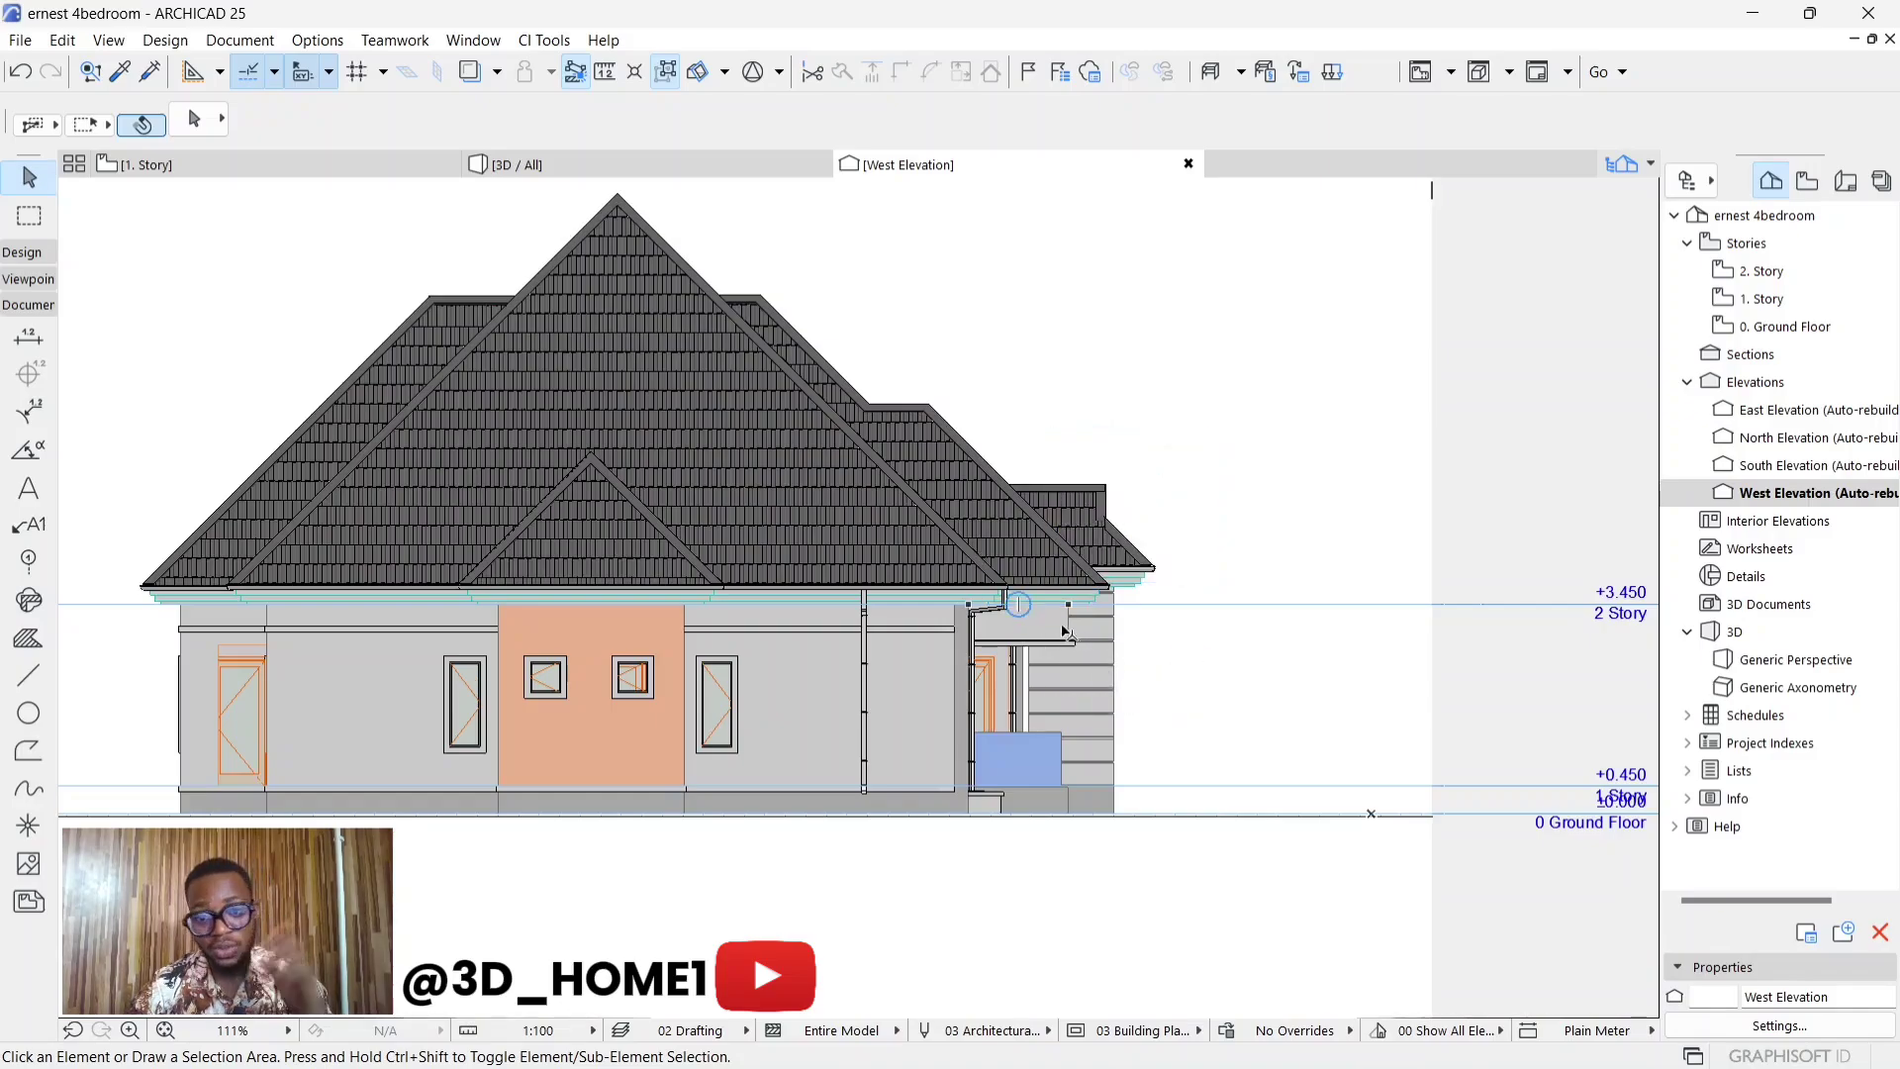
pyautogui.scroll(1, 1030, 605)
pyautogui.click(255, 165)
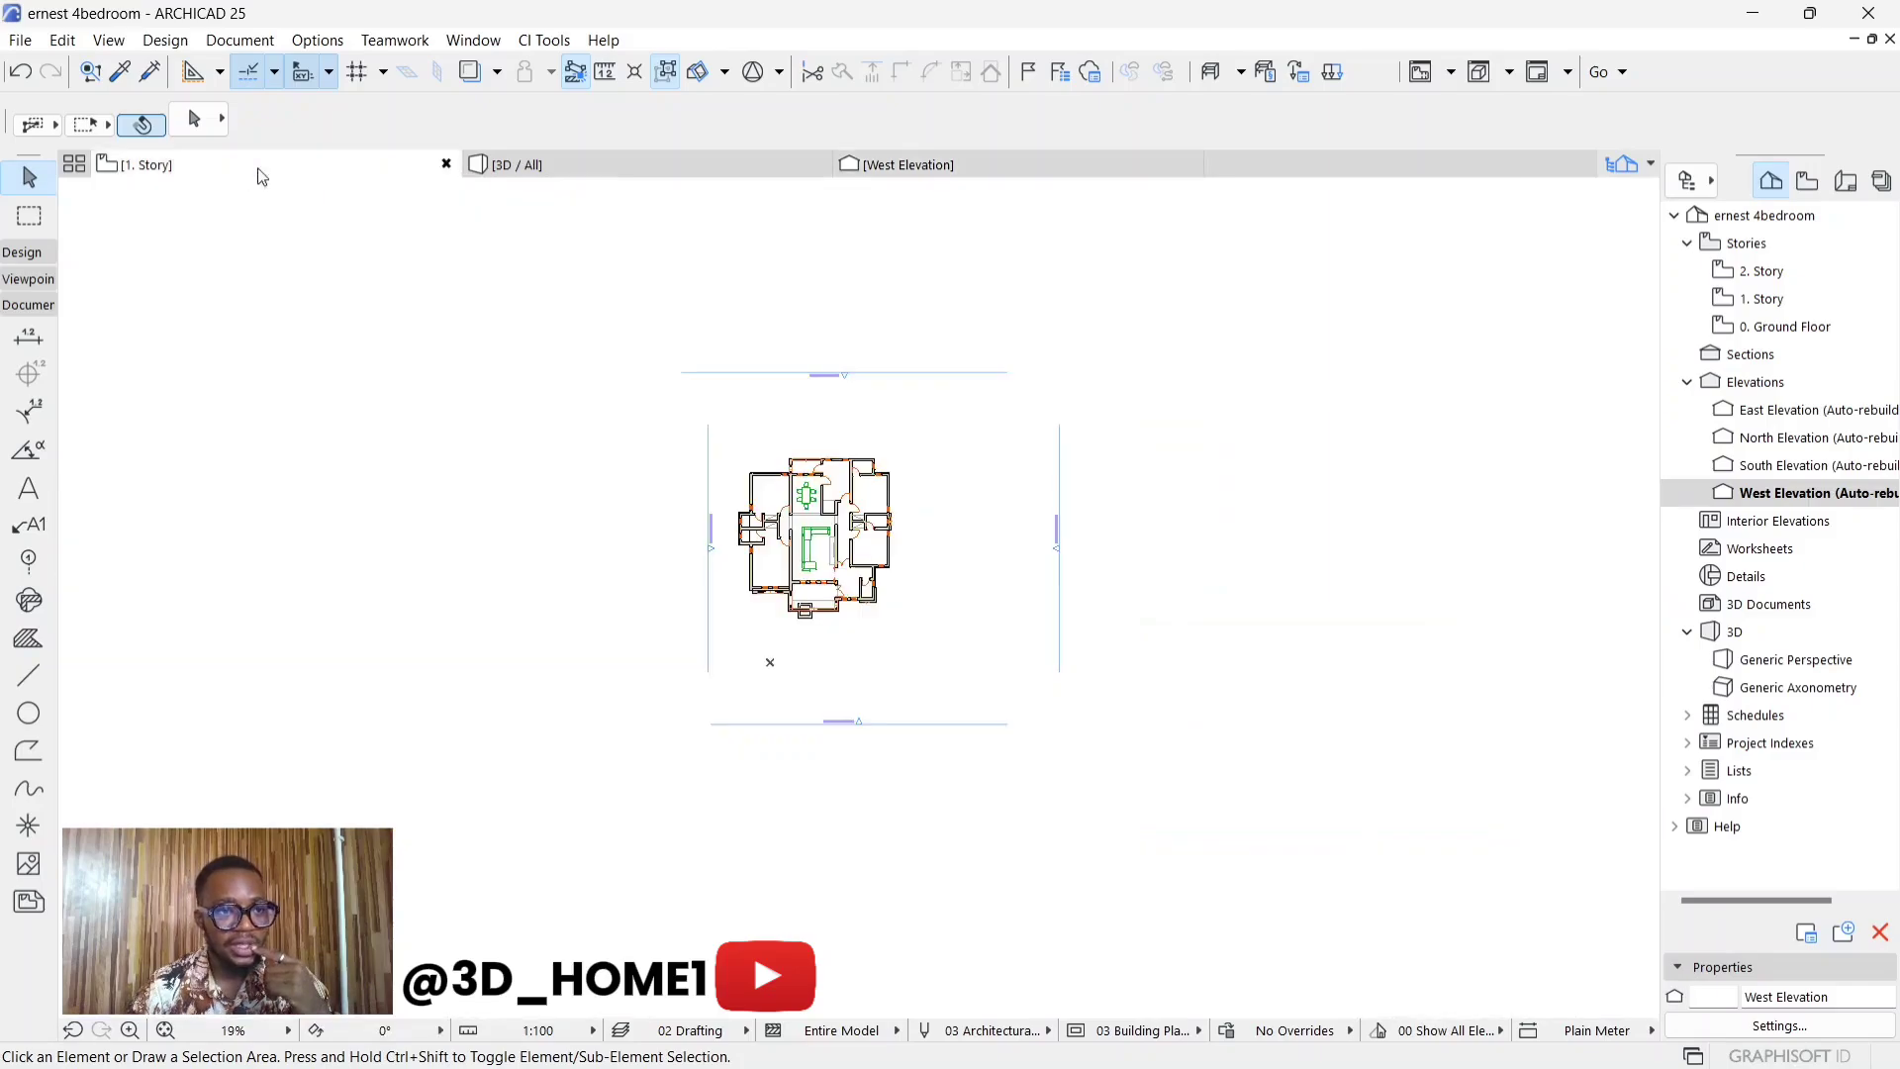
pyautogui.scroll(11, 718, 694)
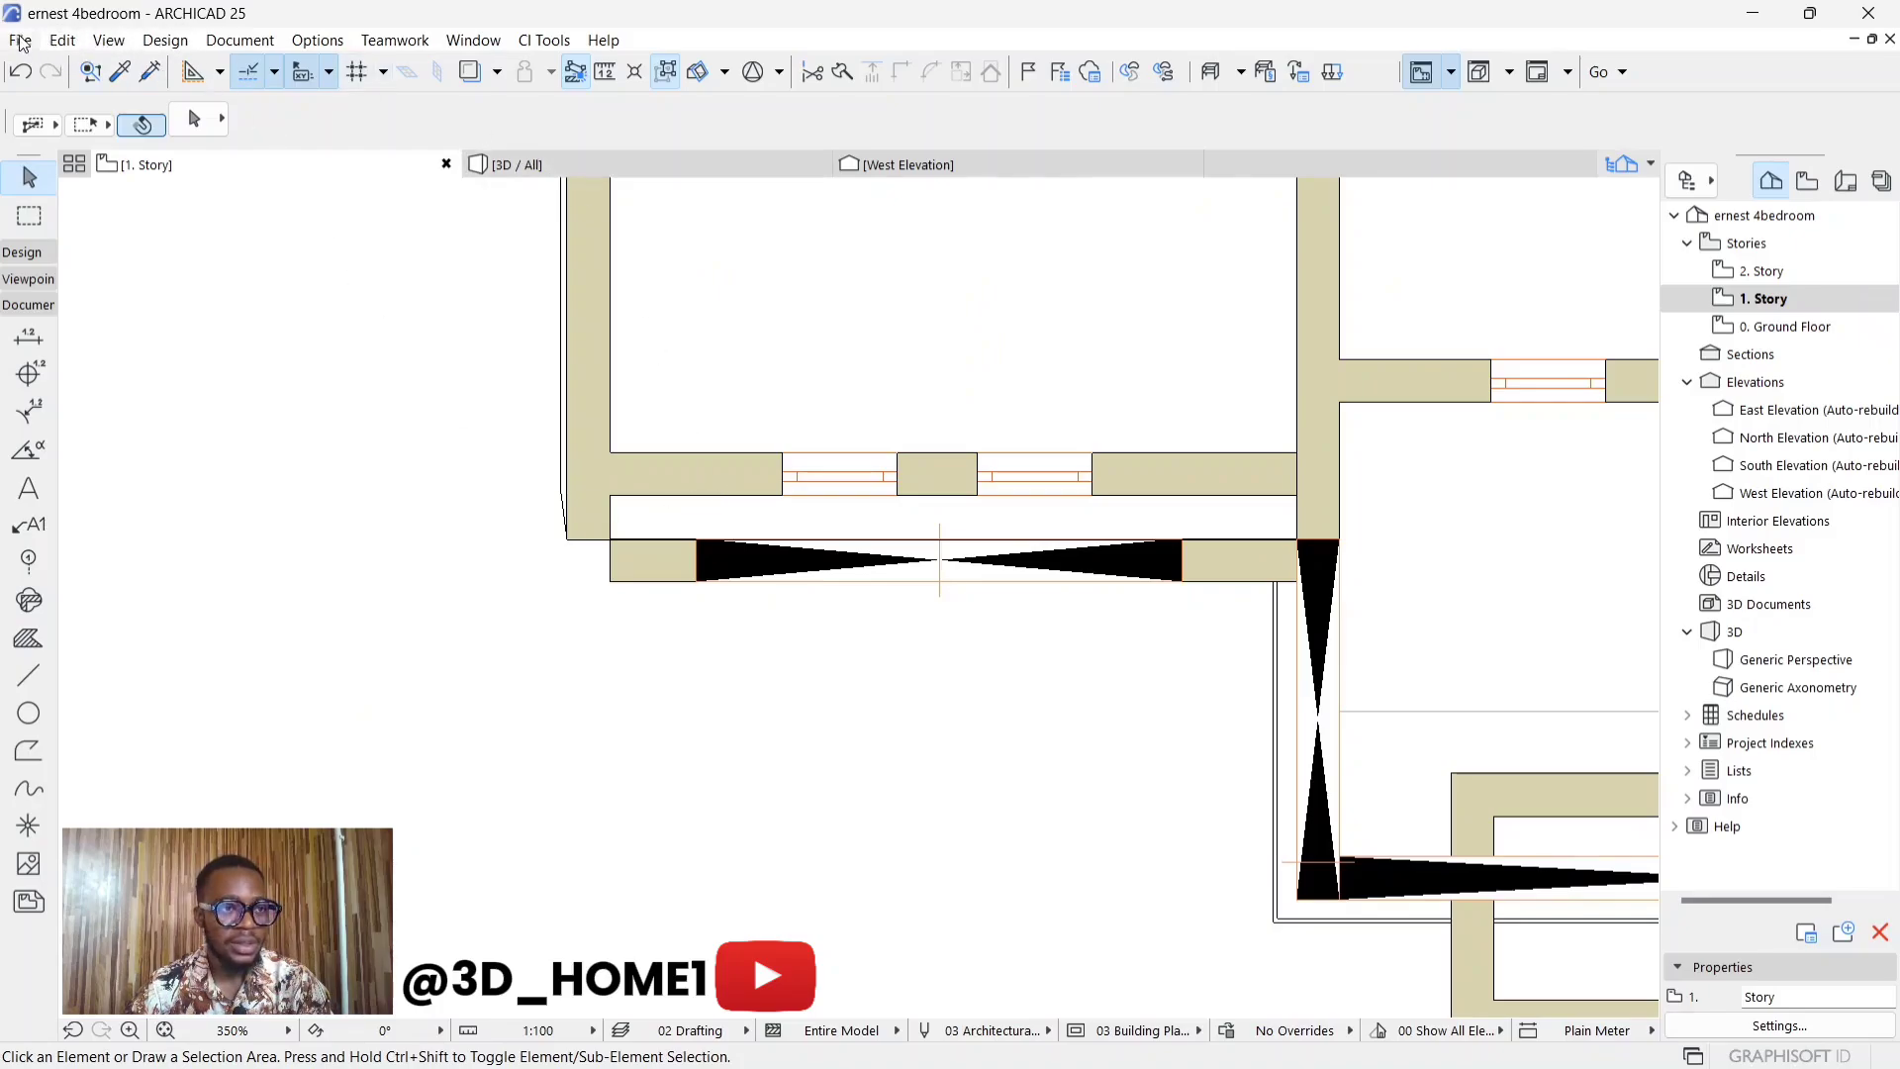
# - Set the Beam tool's default cross-section to the complex profile TYPE ONE, 214 by 150
pyautogui.click(22, 252)
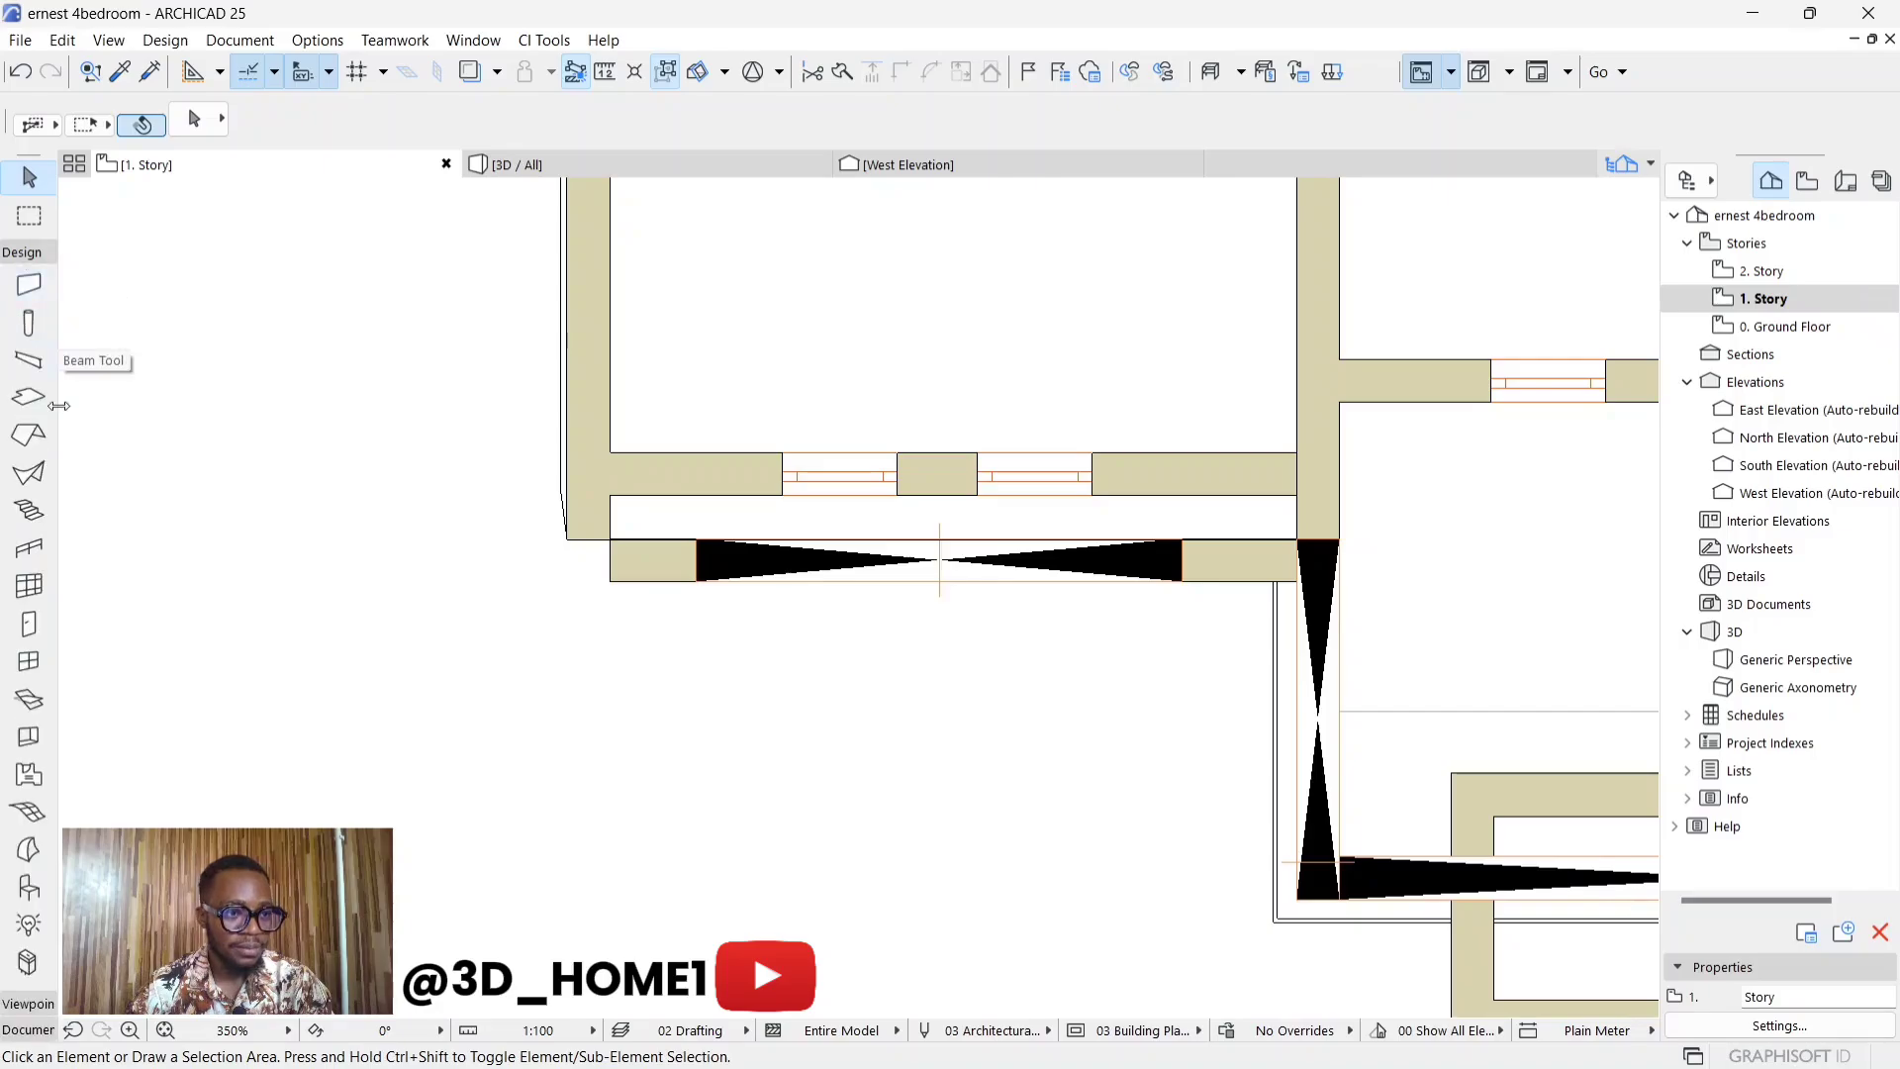
pyautogui.click(30, 362)
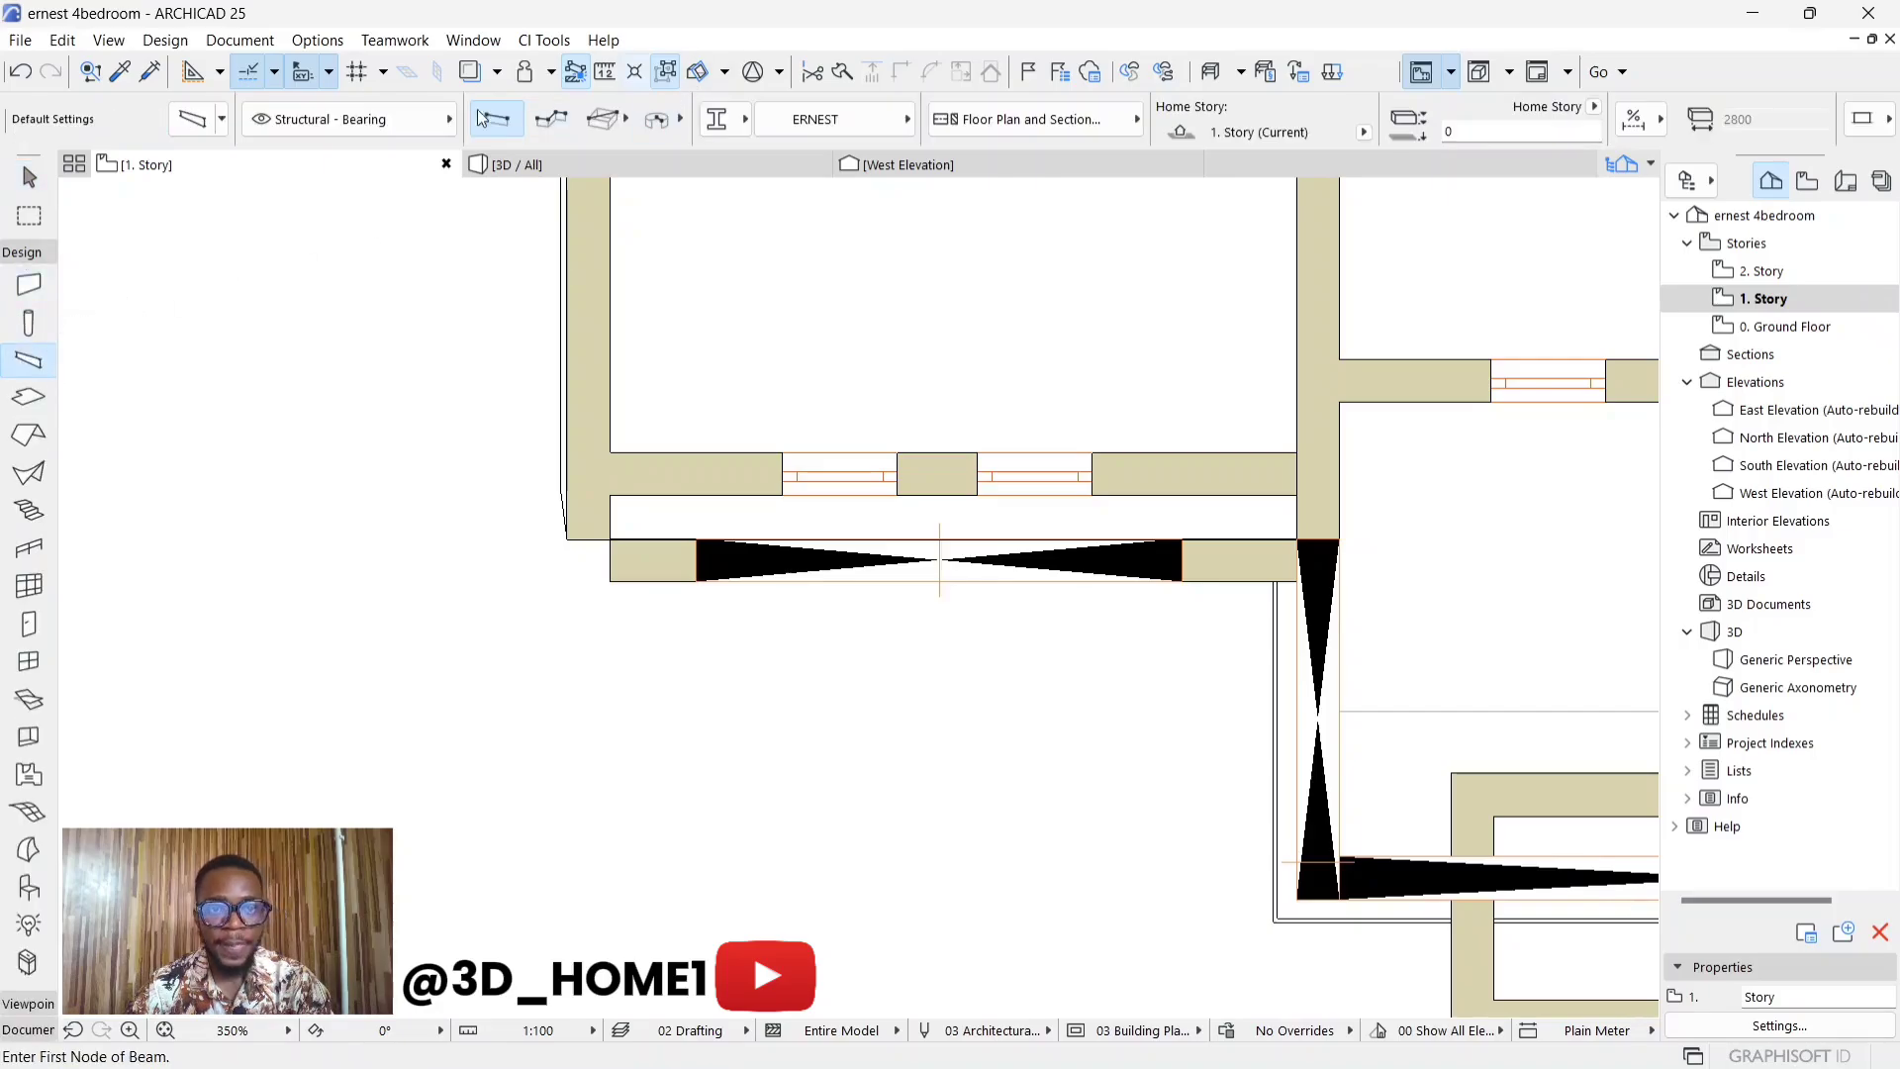
pyautogui.click(191, 119)
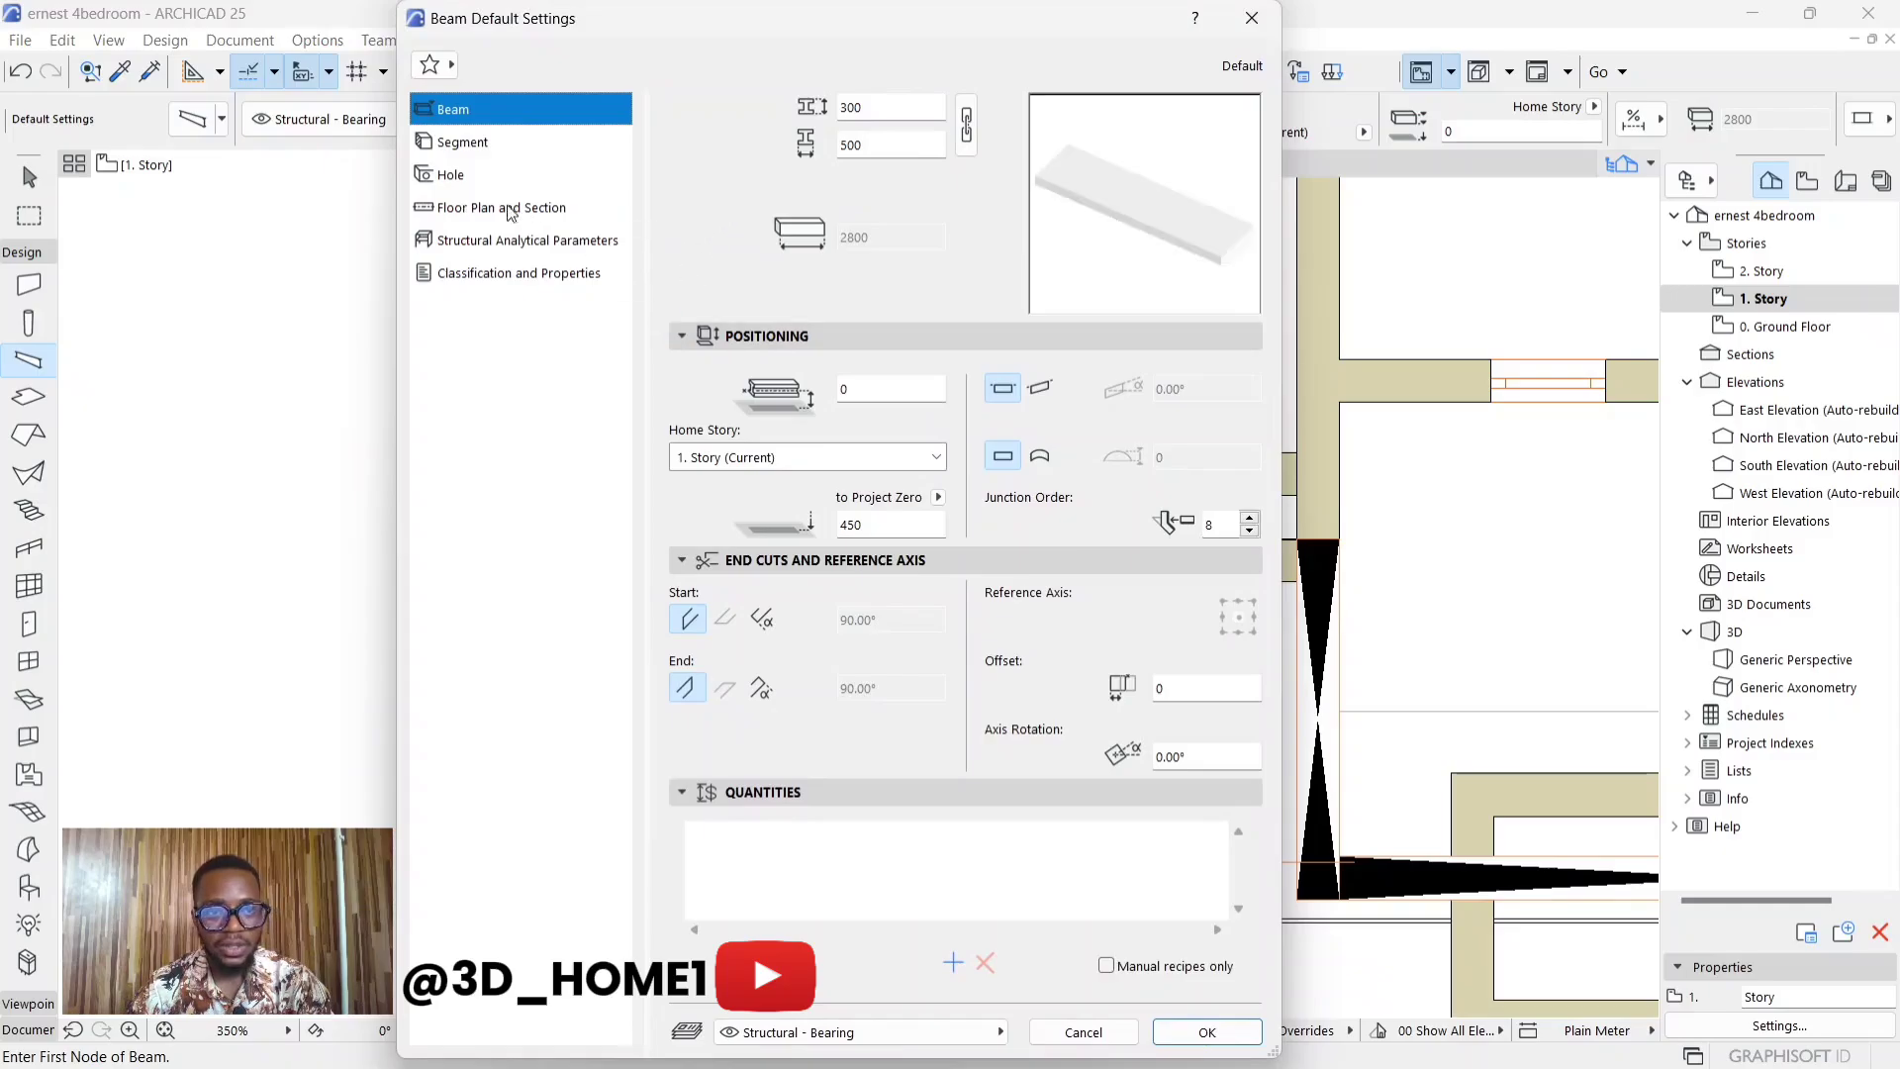
pyautogui.click(445, 148)
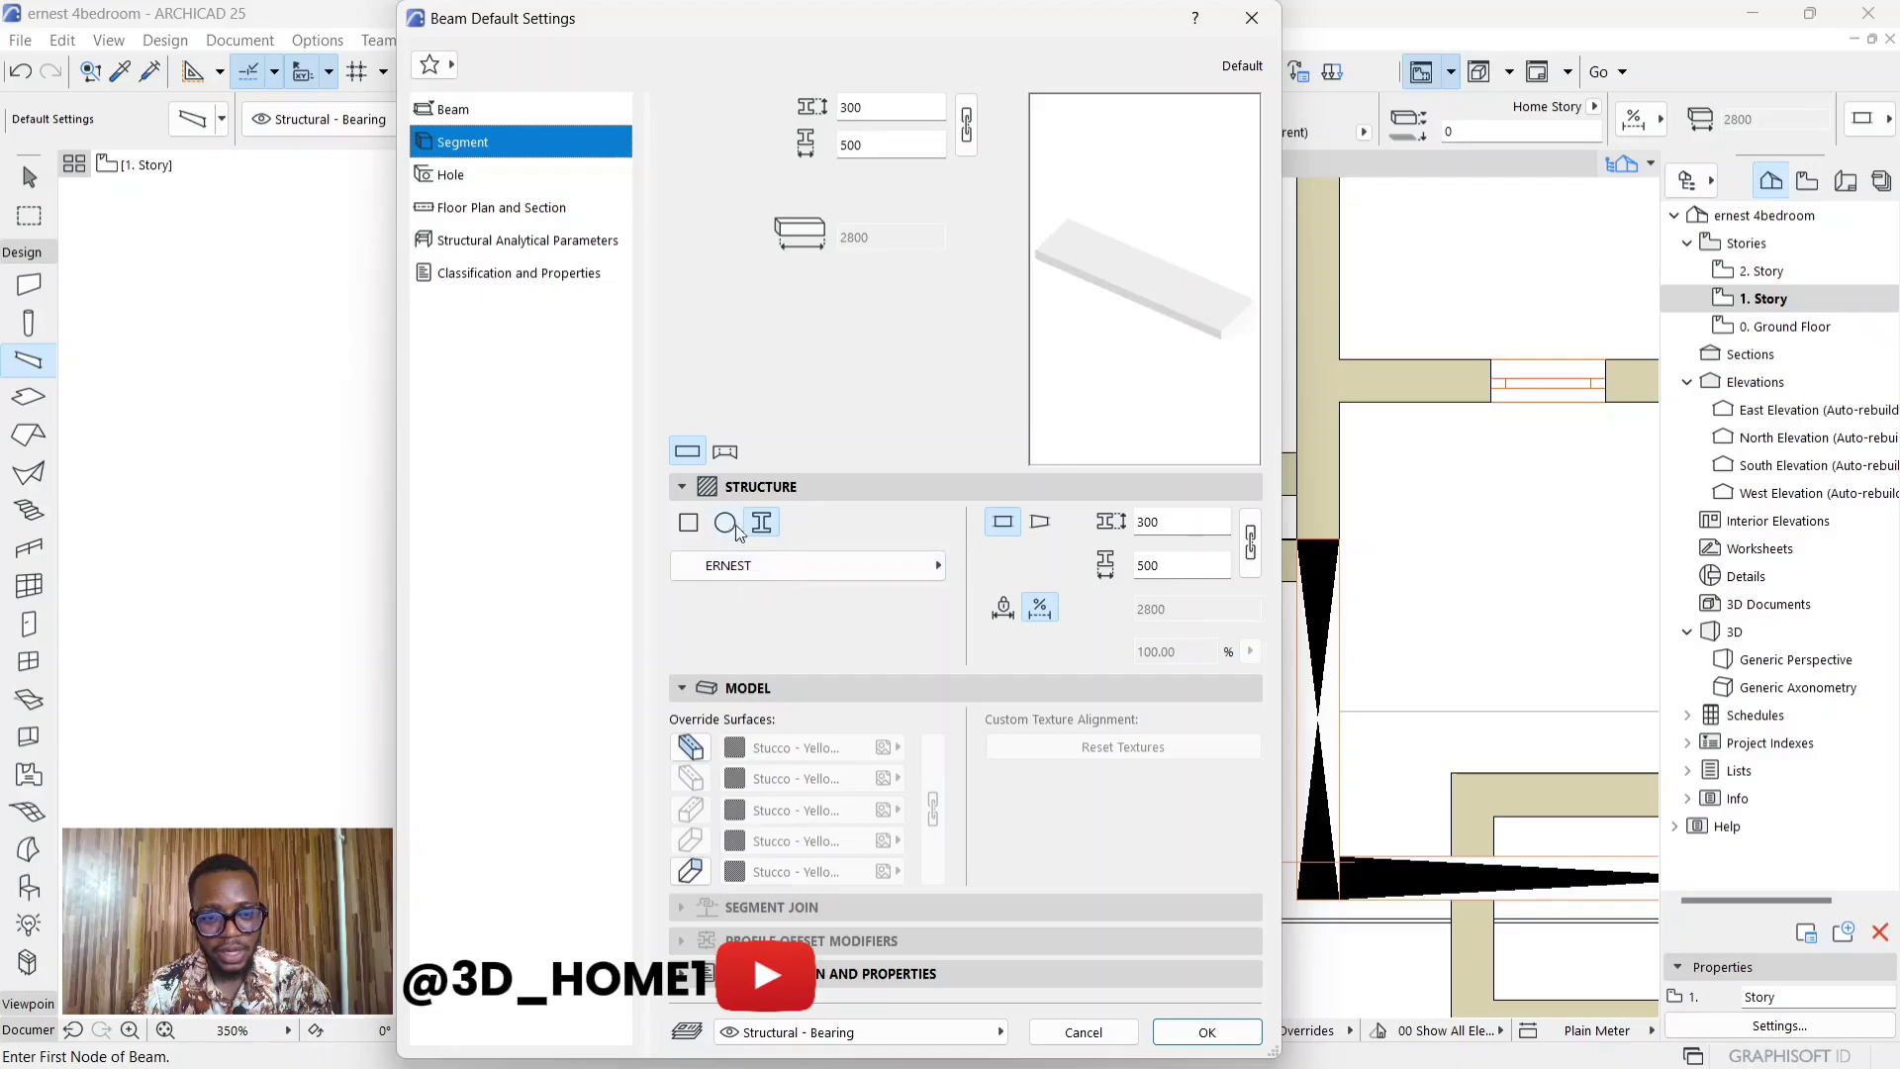
pyautogui.click(726, 524)
pyautogui.click(761, 525)
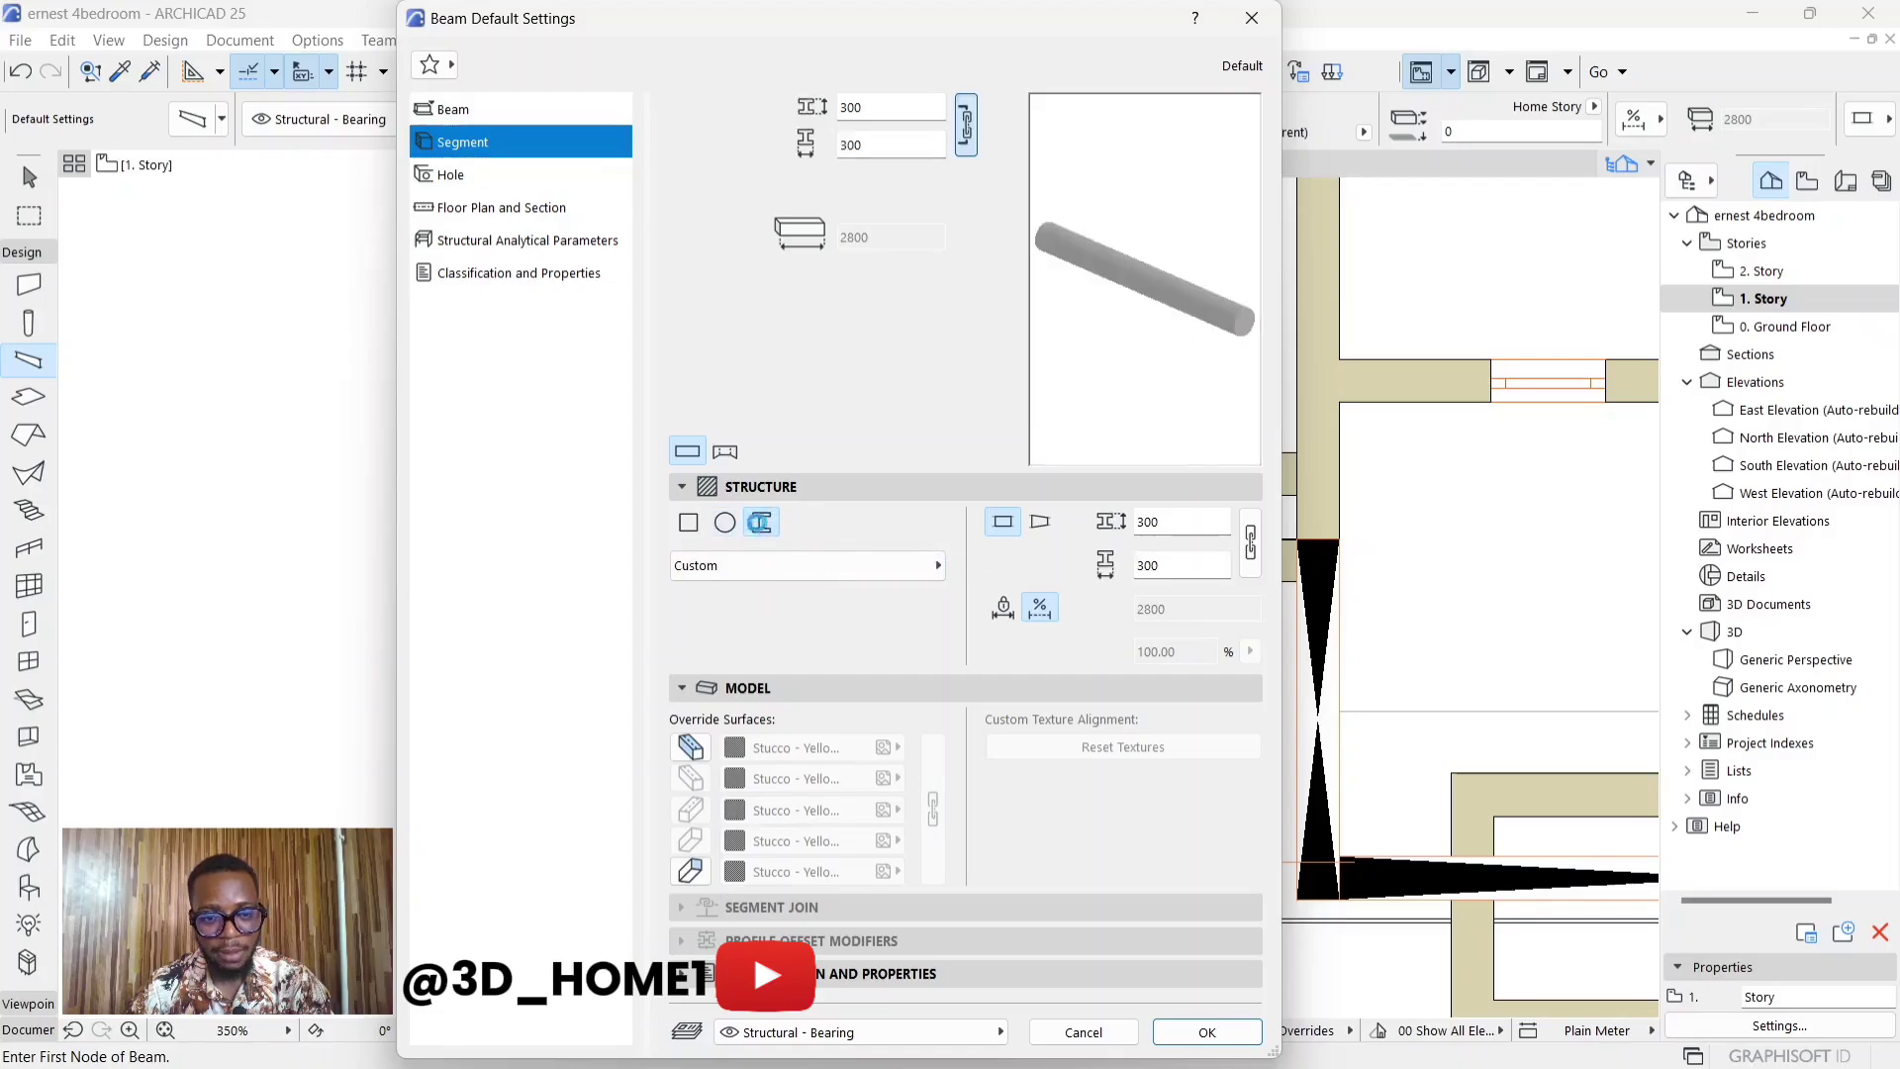
pyautogui.click(697, 521)
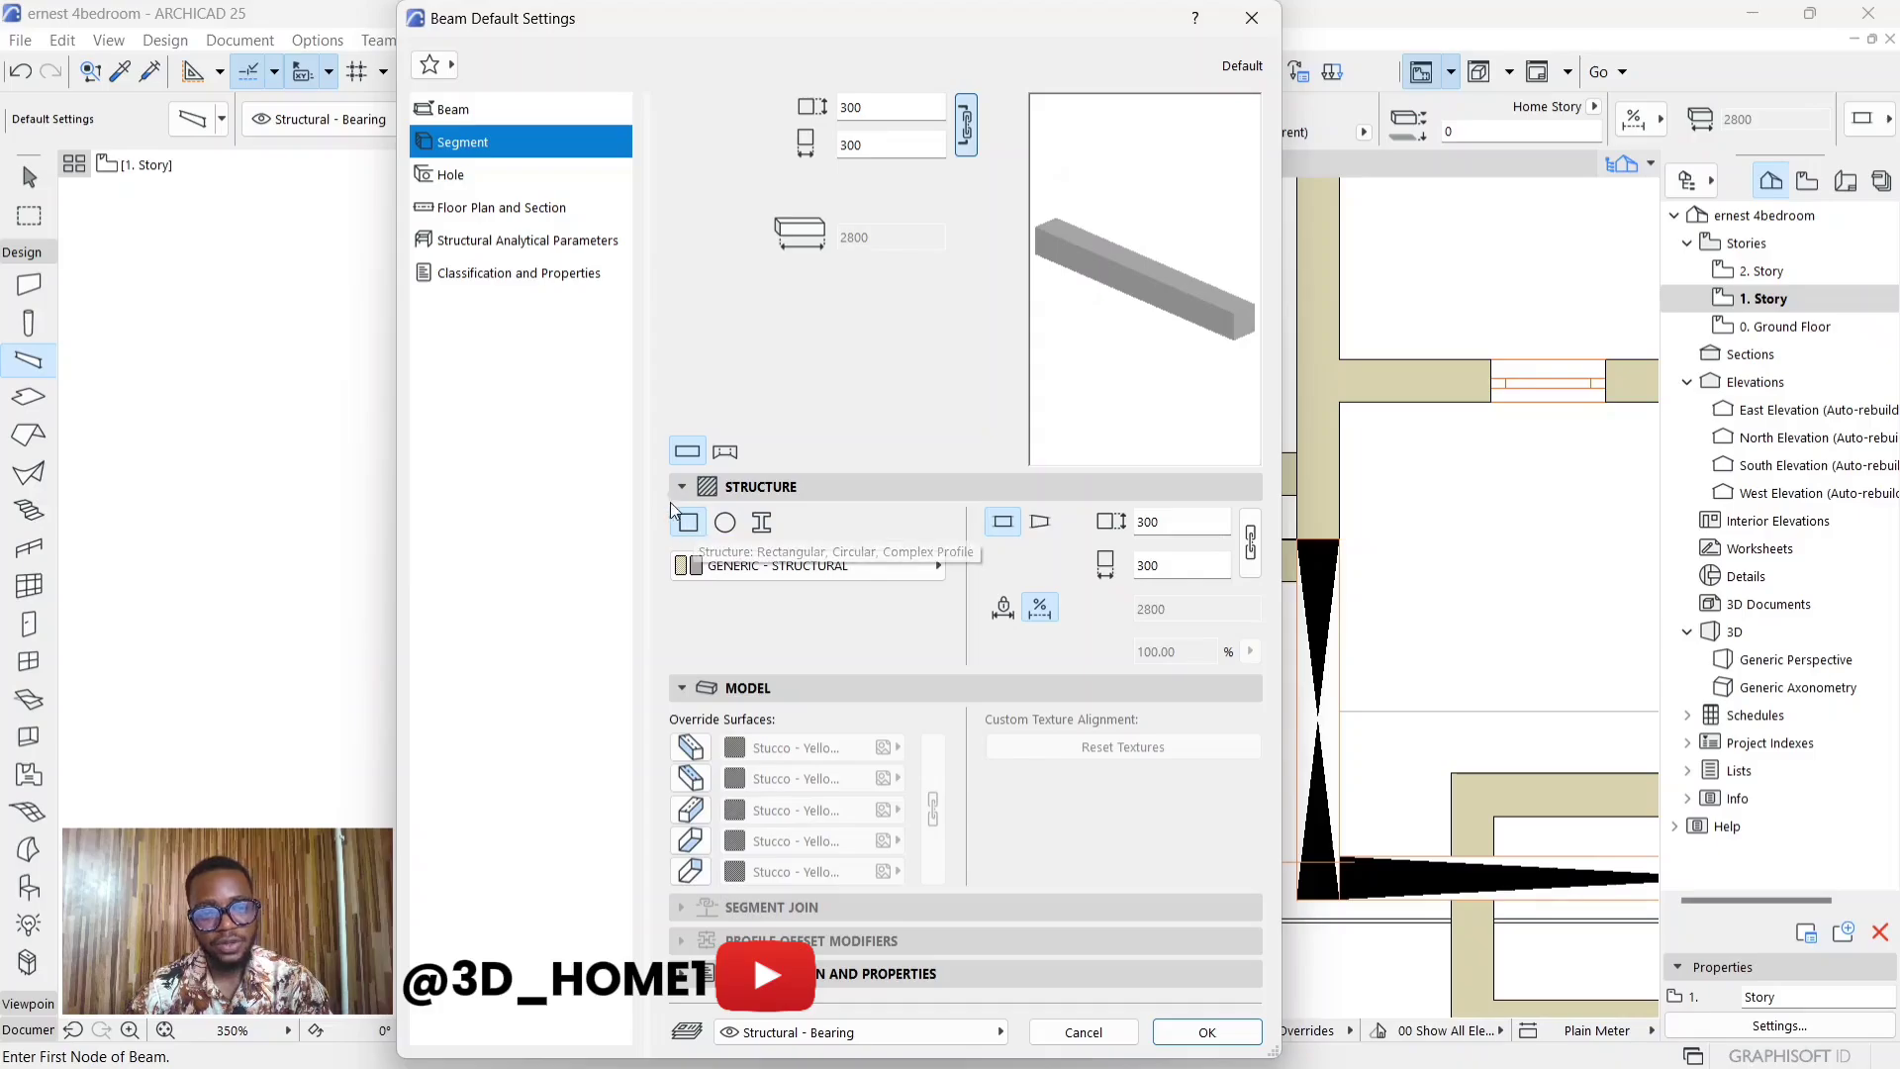
pyautogui.click(763, 522)
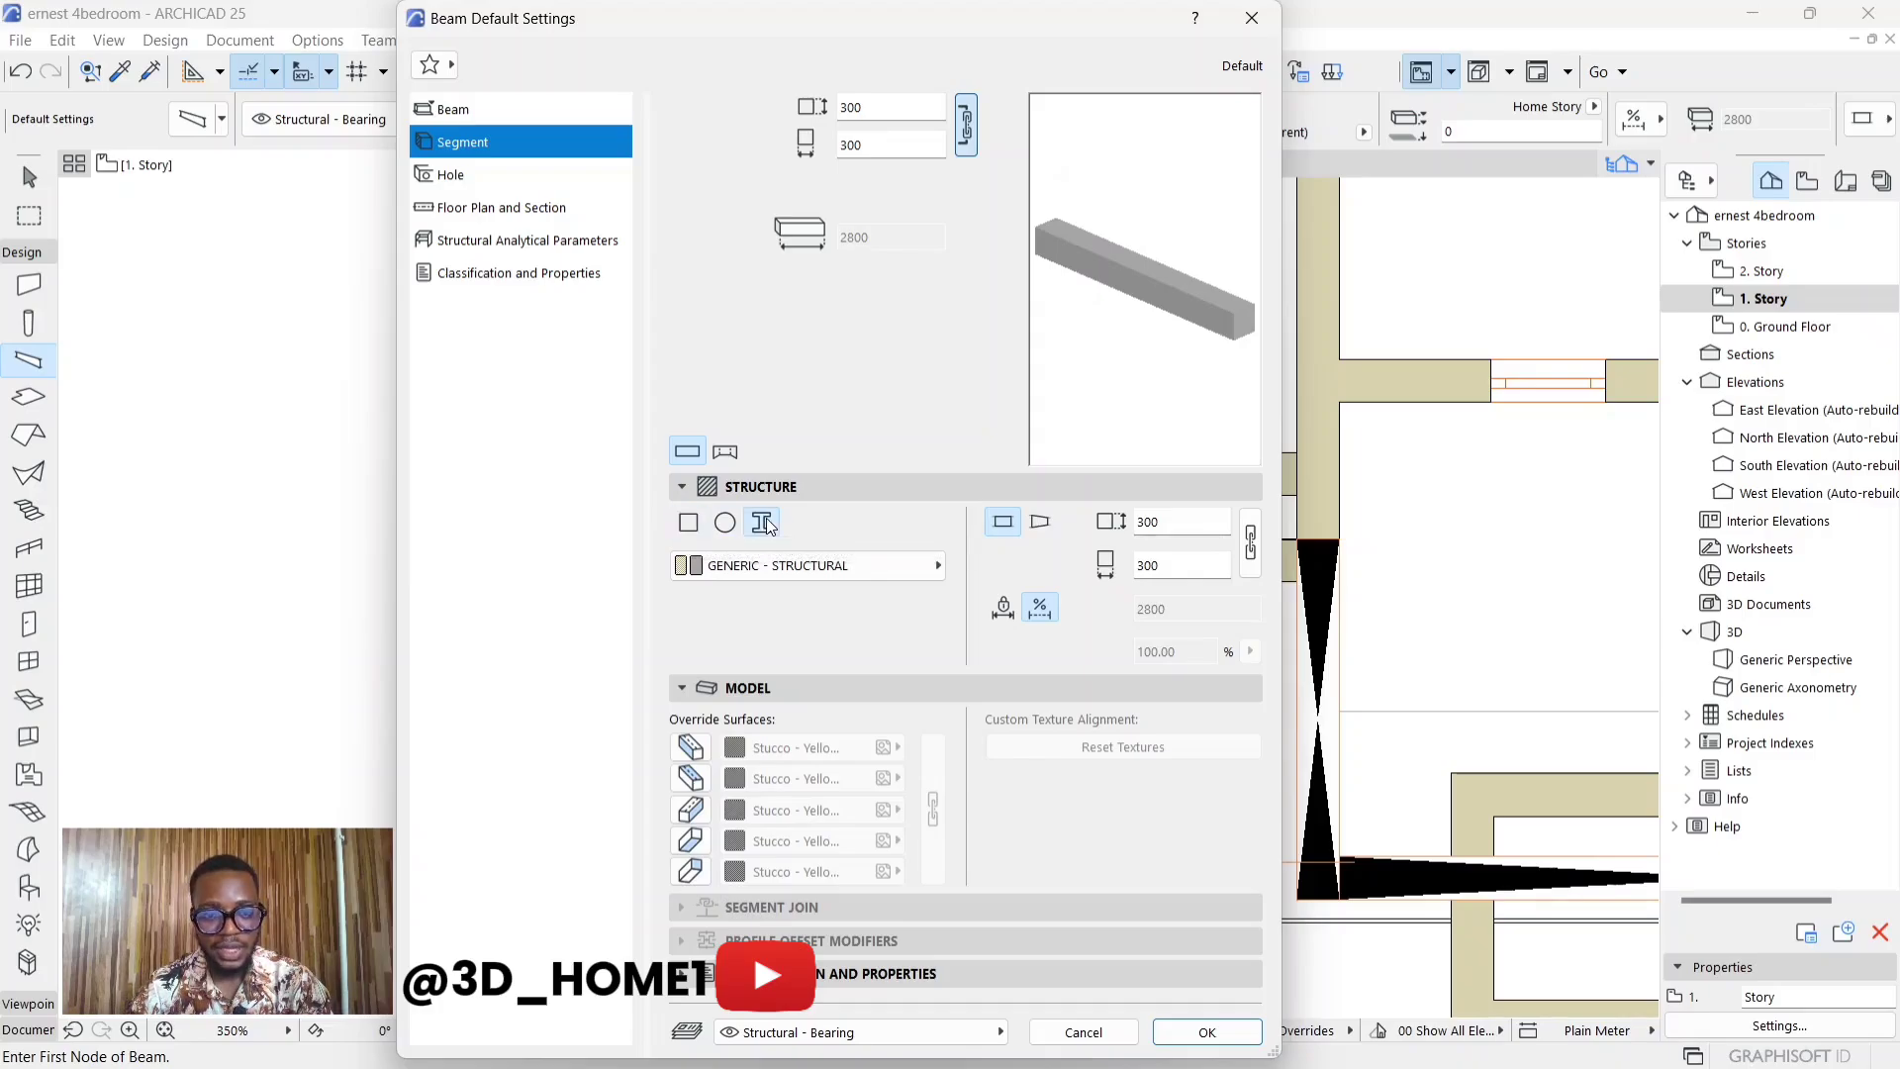
pyautogui.click(714, 566)
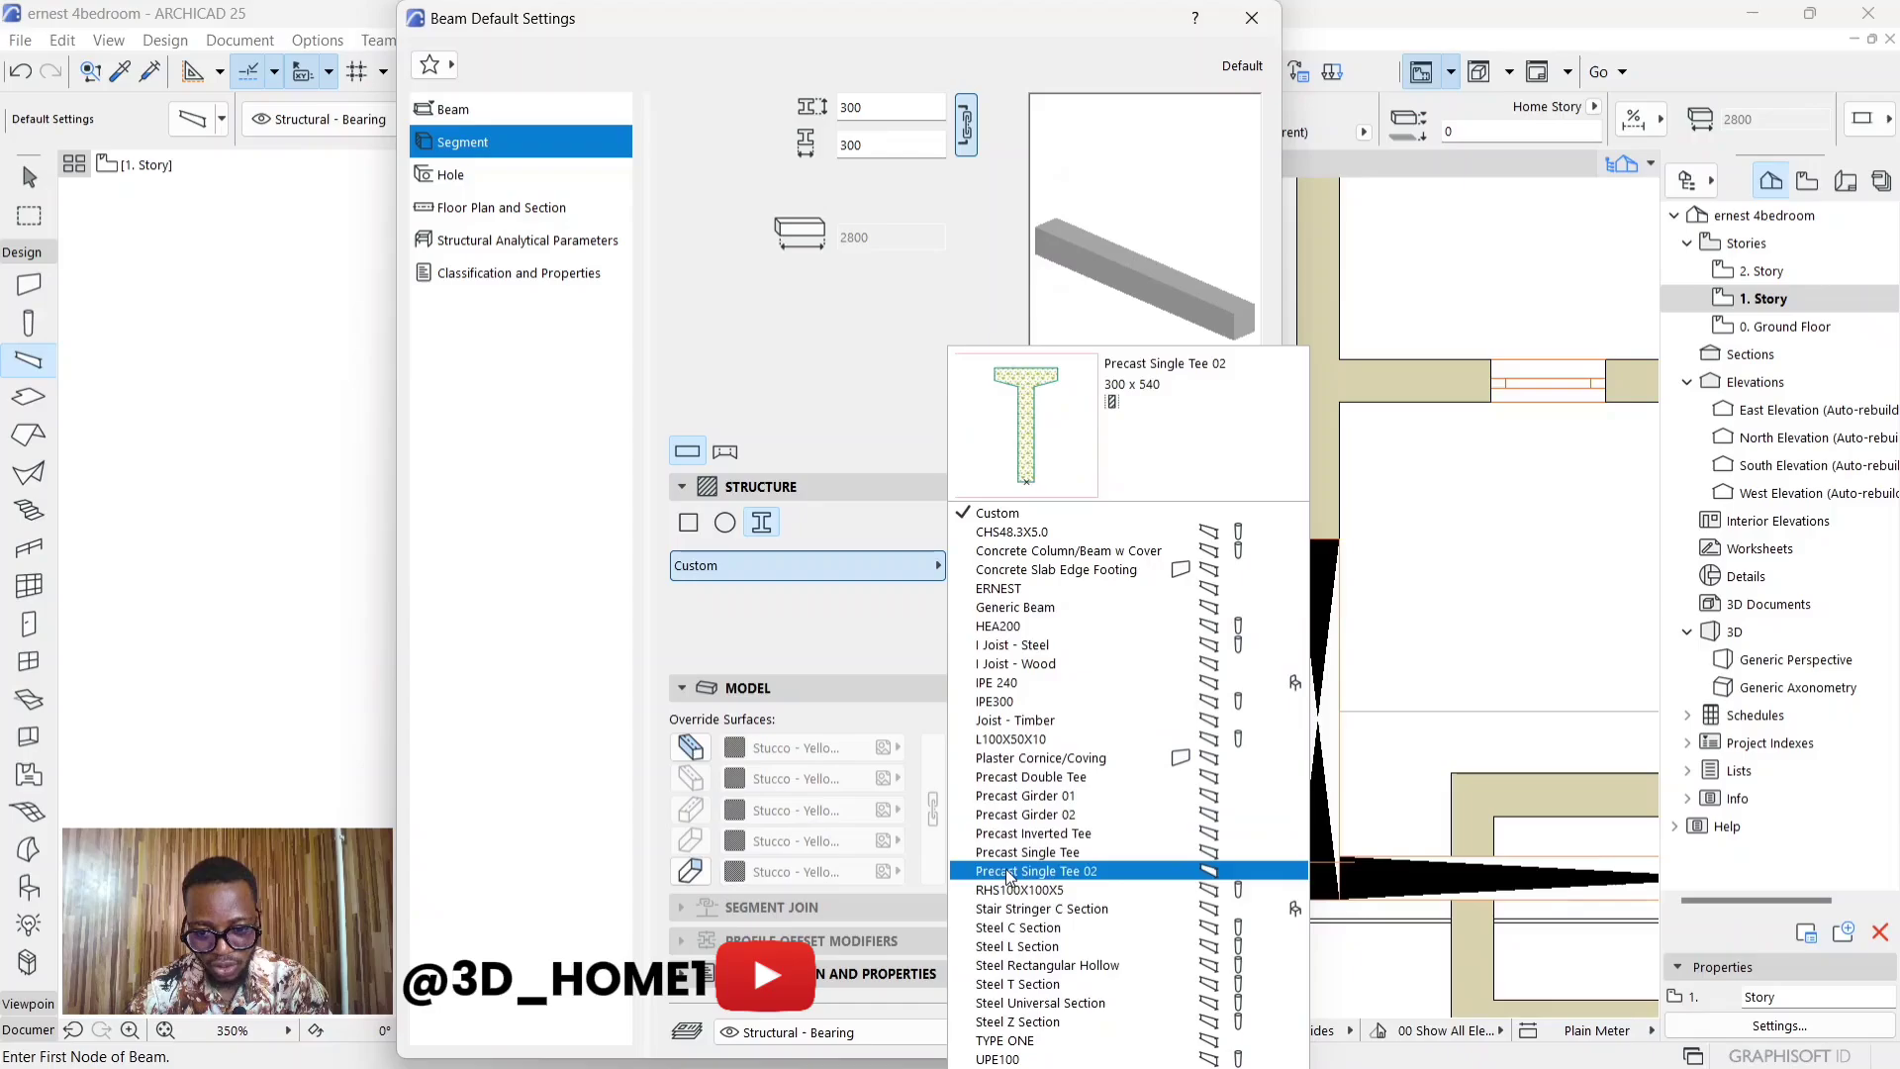
pyautogui.click(1028, 1042)
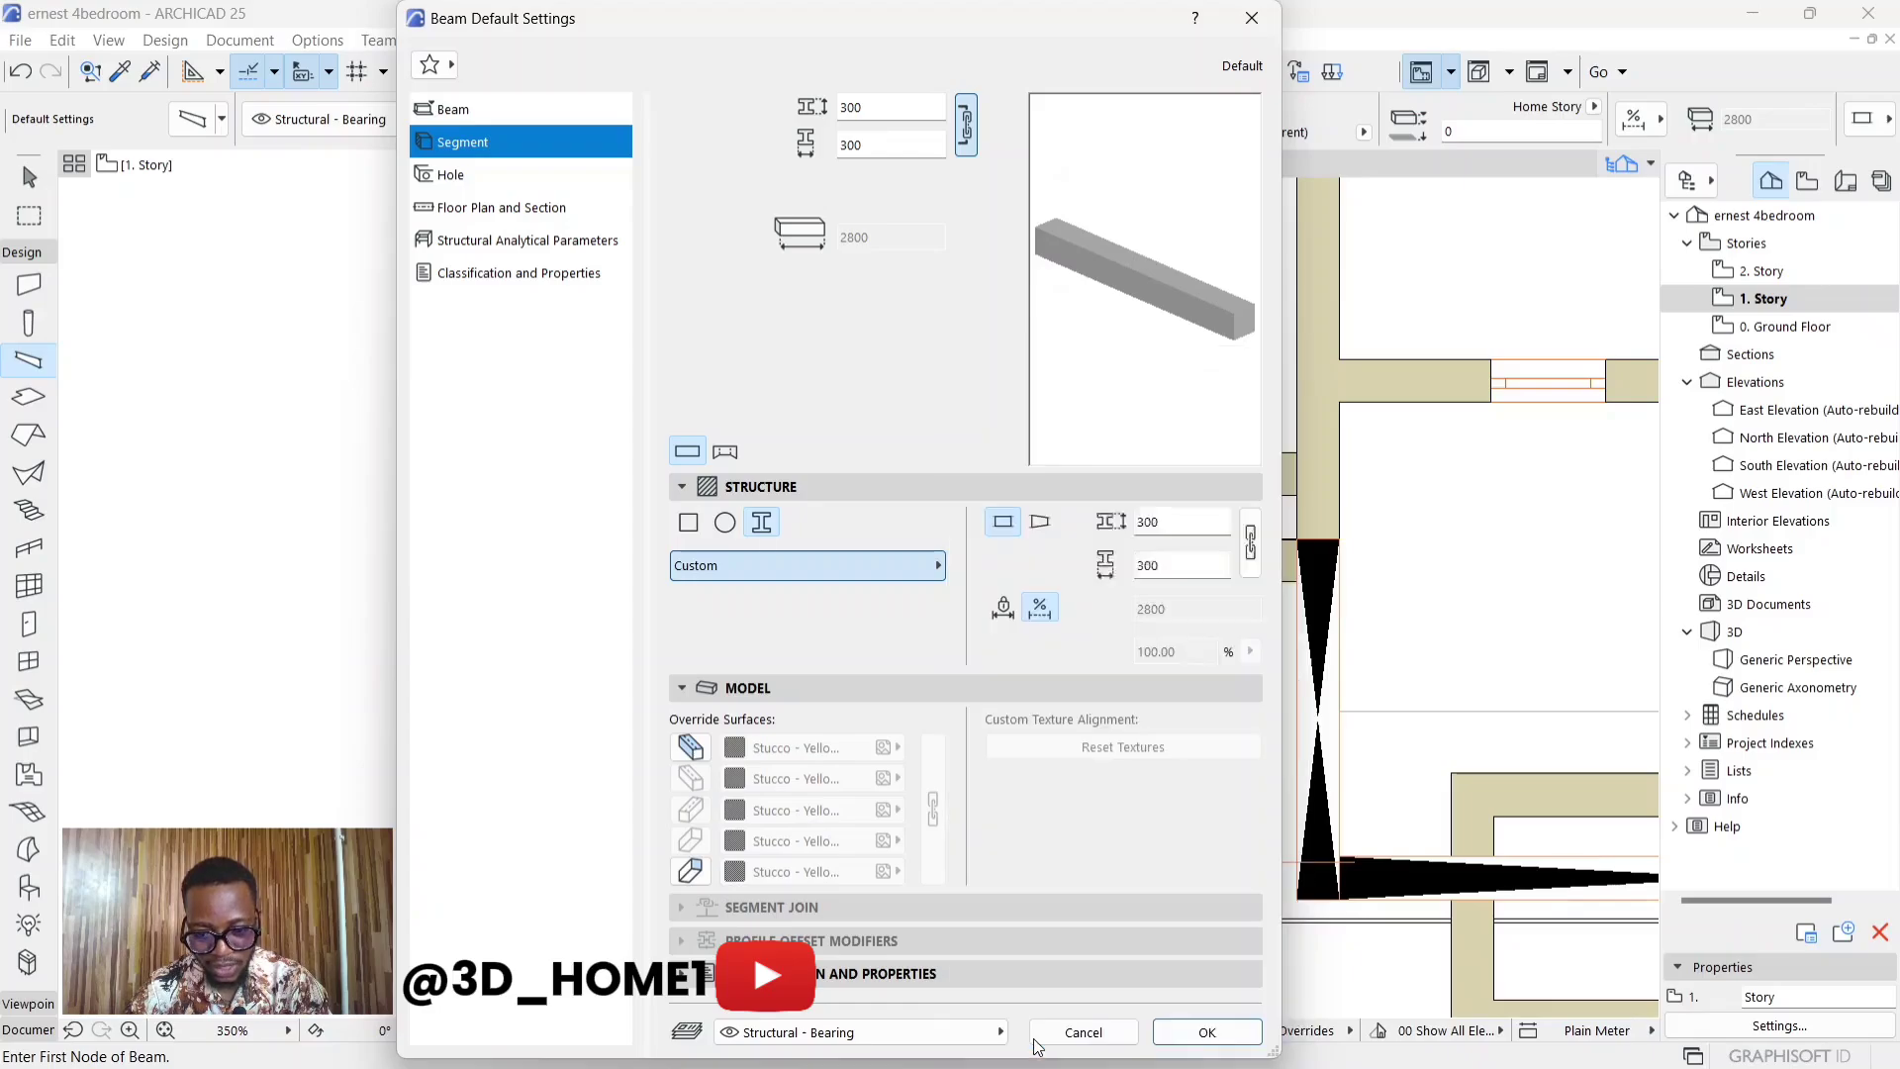
pyautogui.click(1209, 1032)
pyautogui.scroll(5, 634, 606)
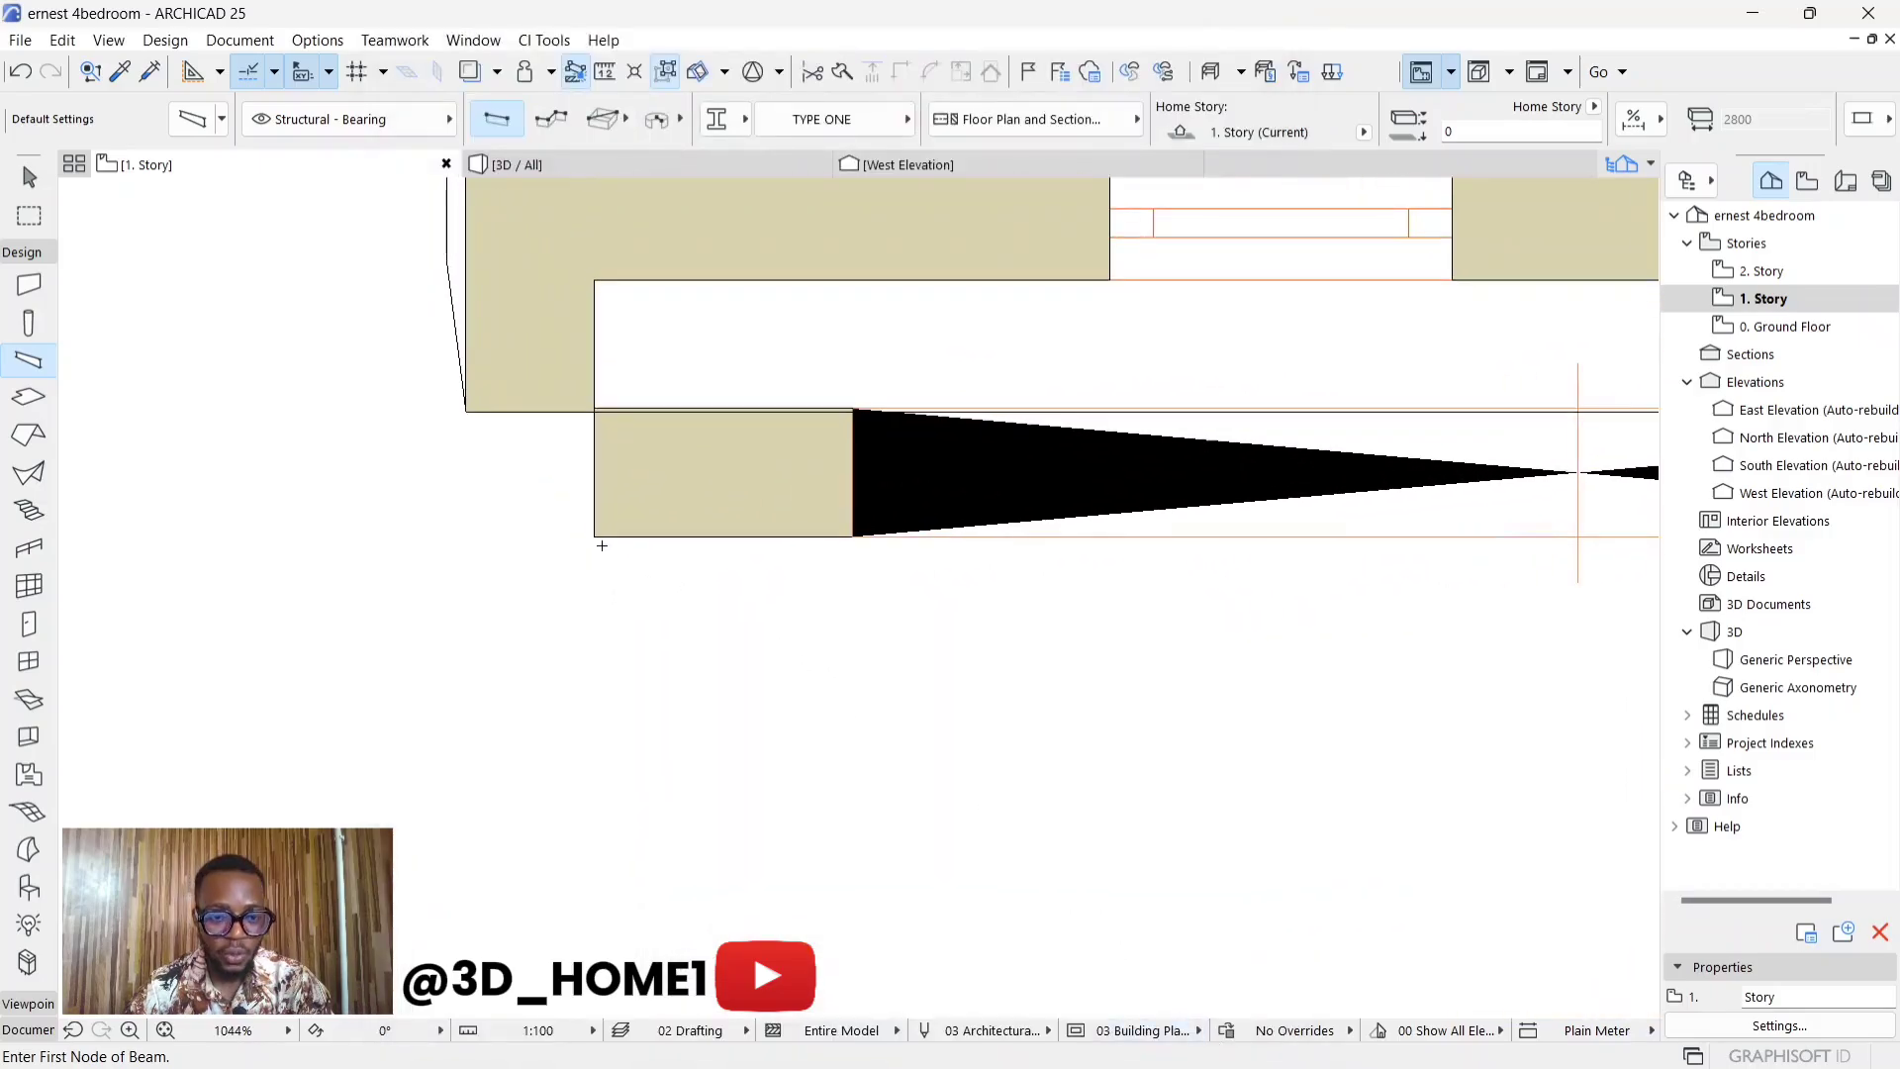
# - Draw a 225-long TYPE ONE beam from the wall corner, continuing past the unseen-stories notice
pyautogui.click(595, 537)
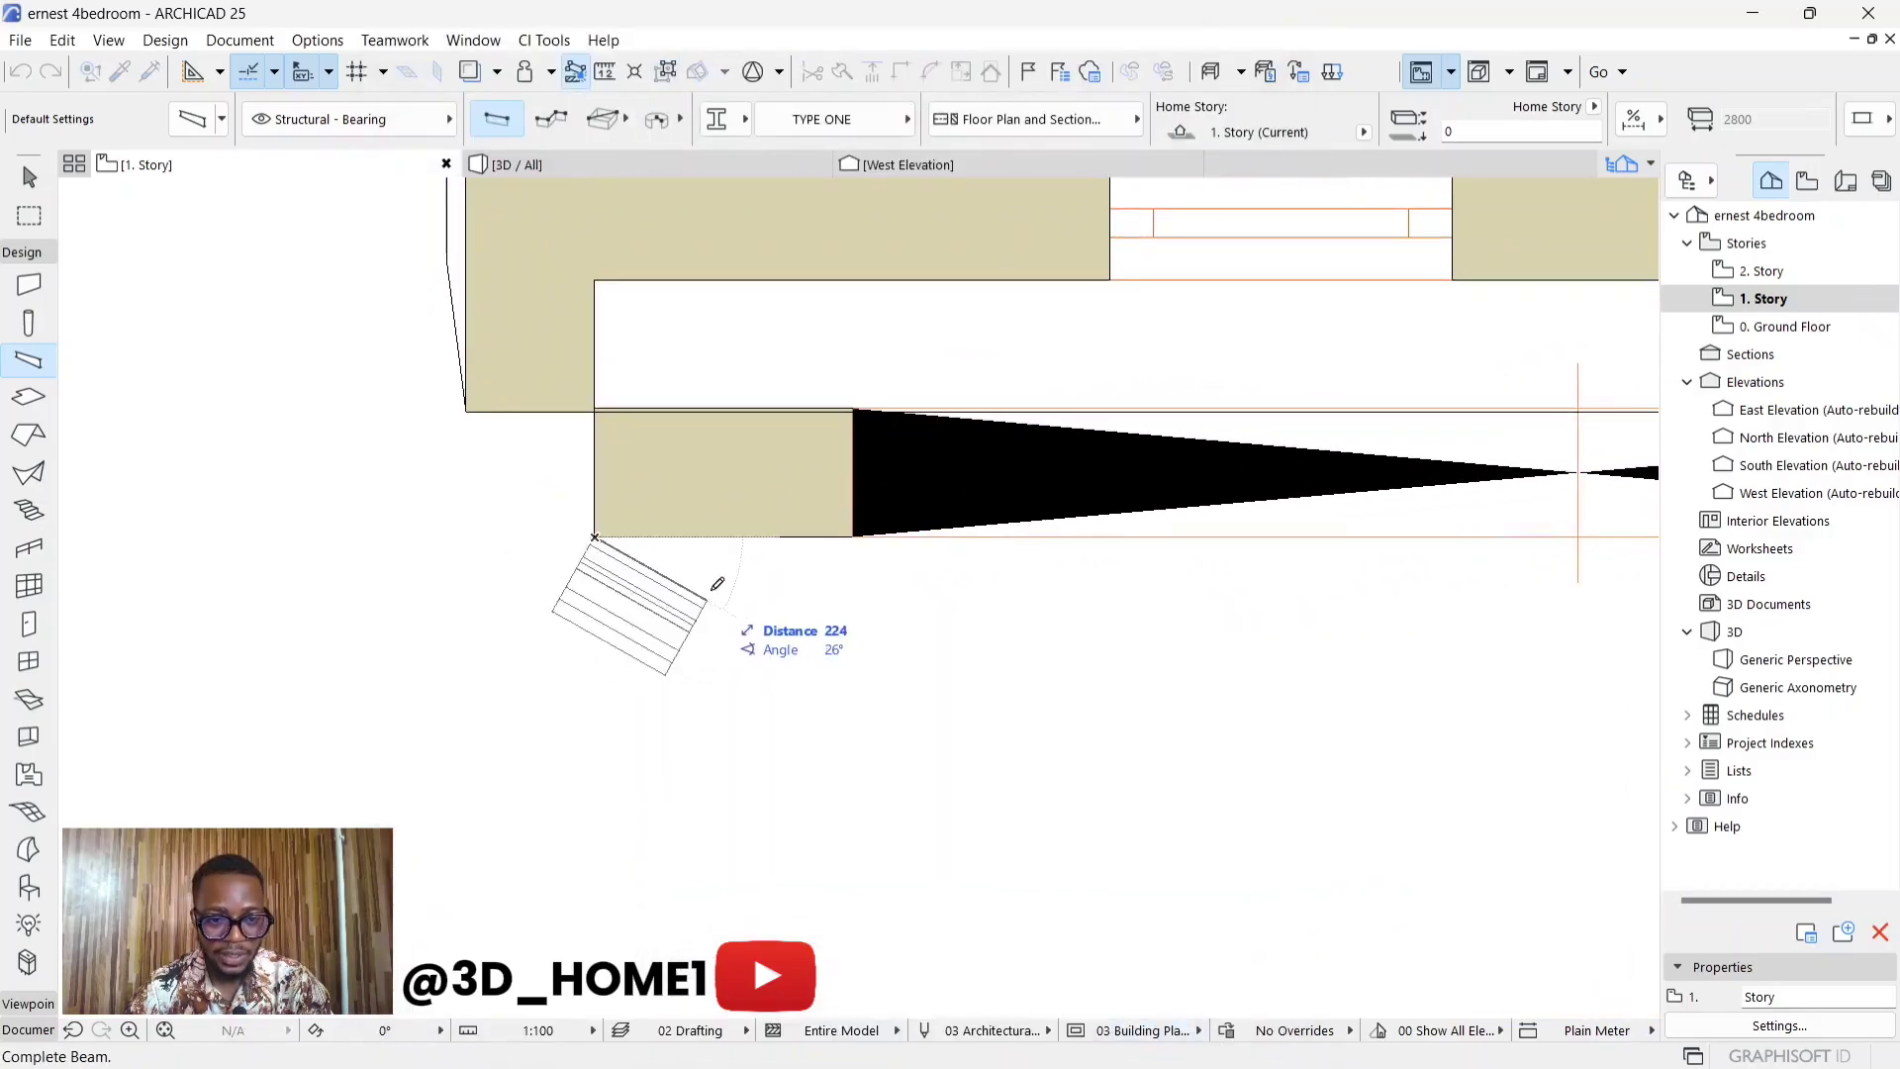
pyautogui.moveTo(780, 537); pyautogui.dragTo(821, 588, button='middle')
pyautogui.press('Escape')
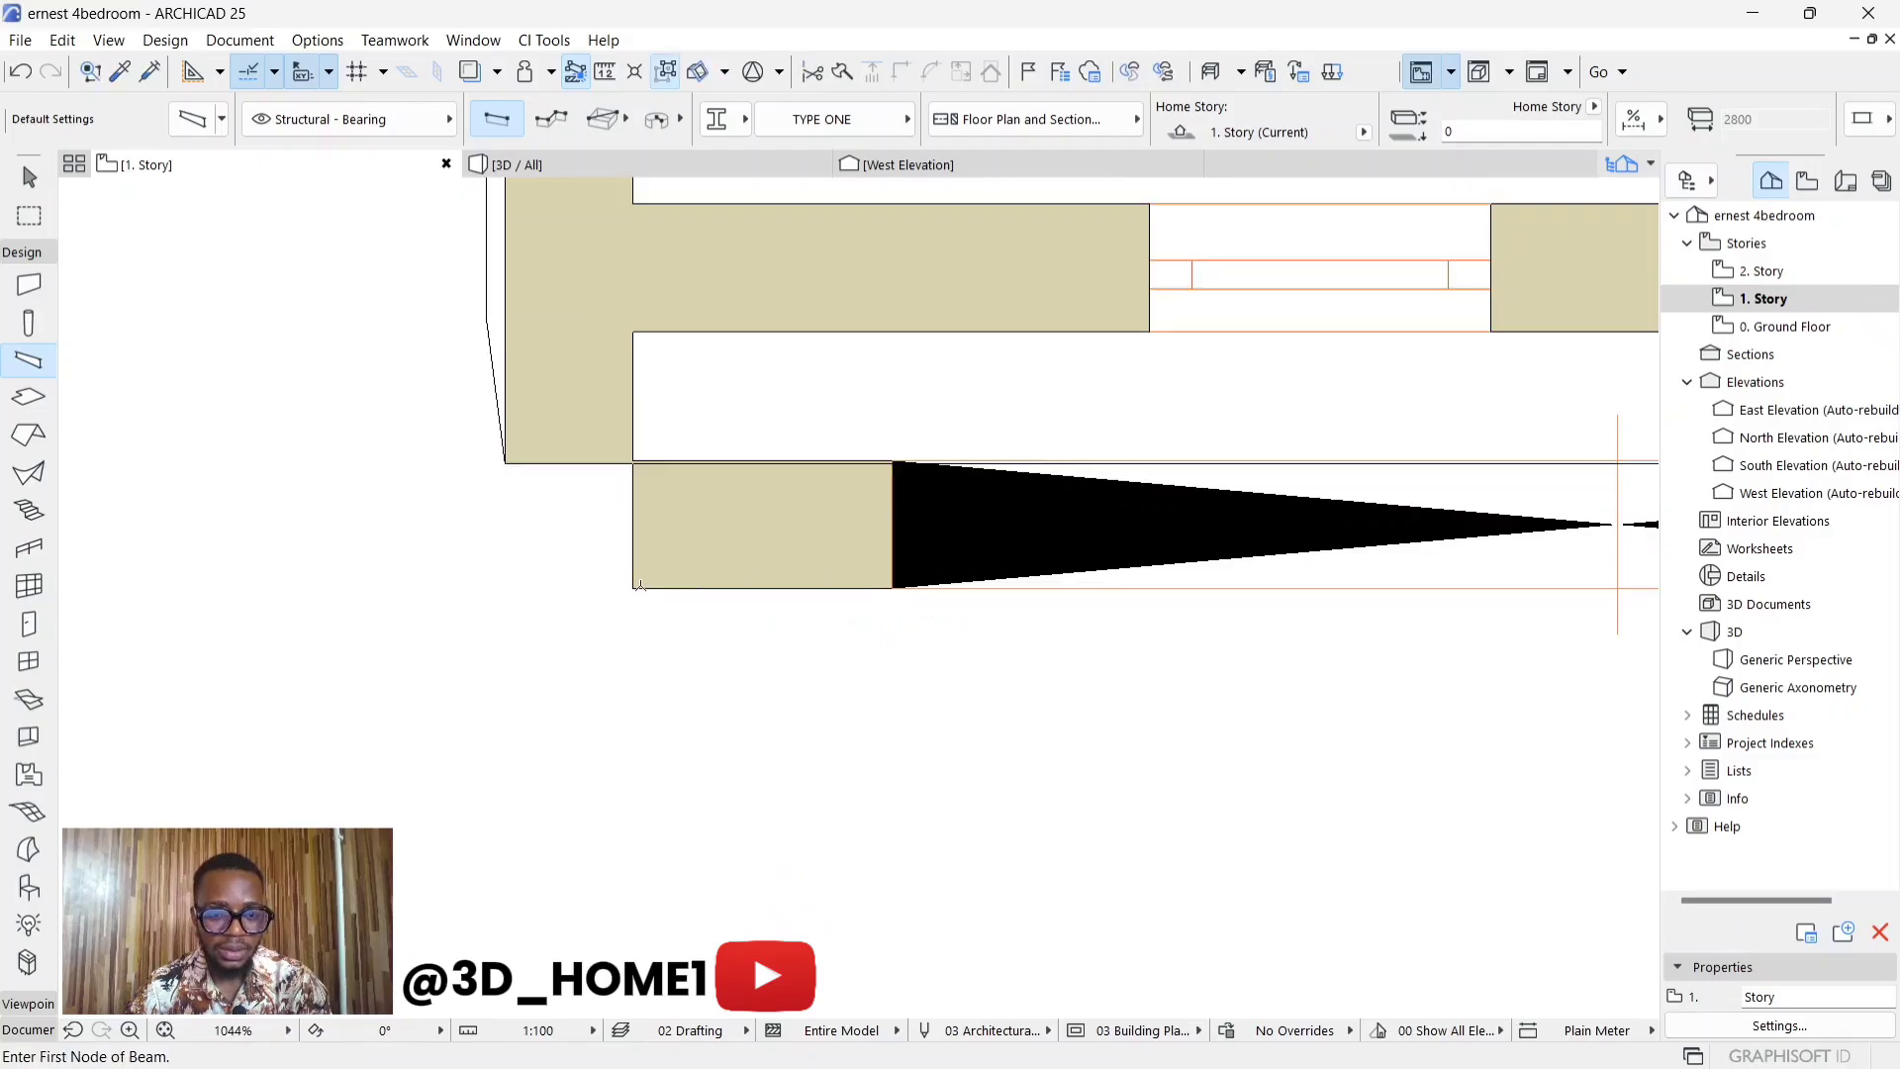
pyautogui.click(634, 588)
pyautogui.press('Escape')
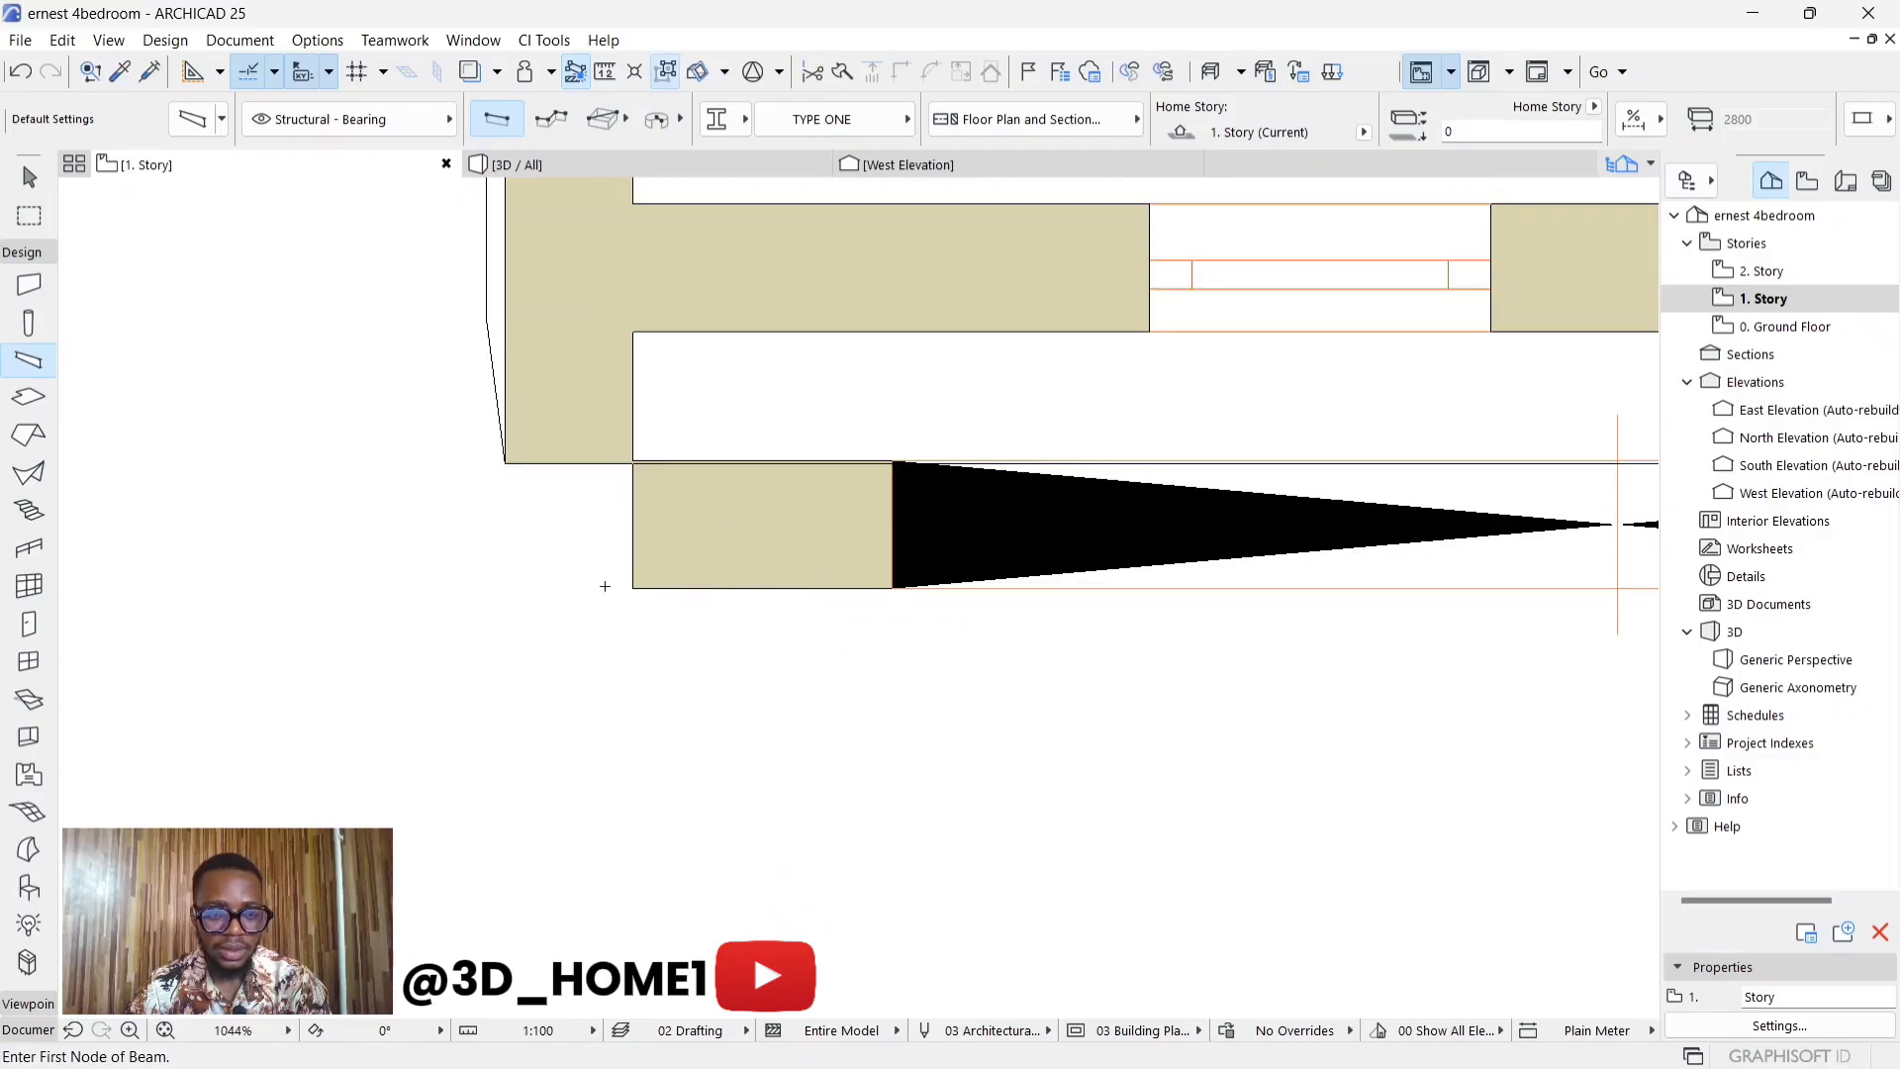
pyautogui.click(634, 586)
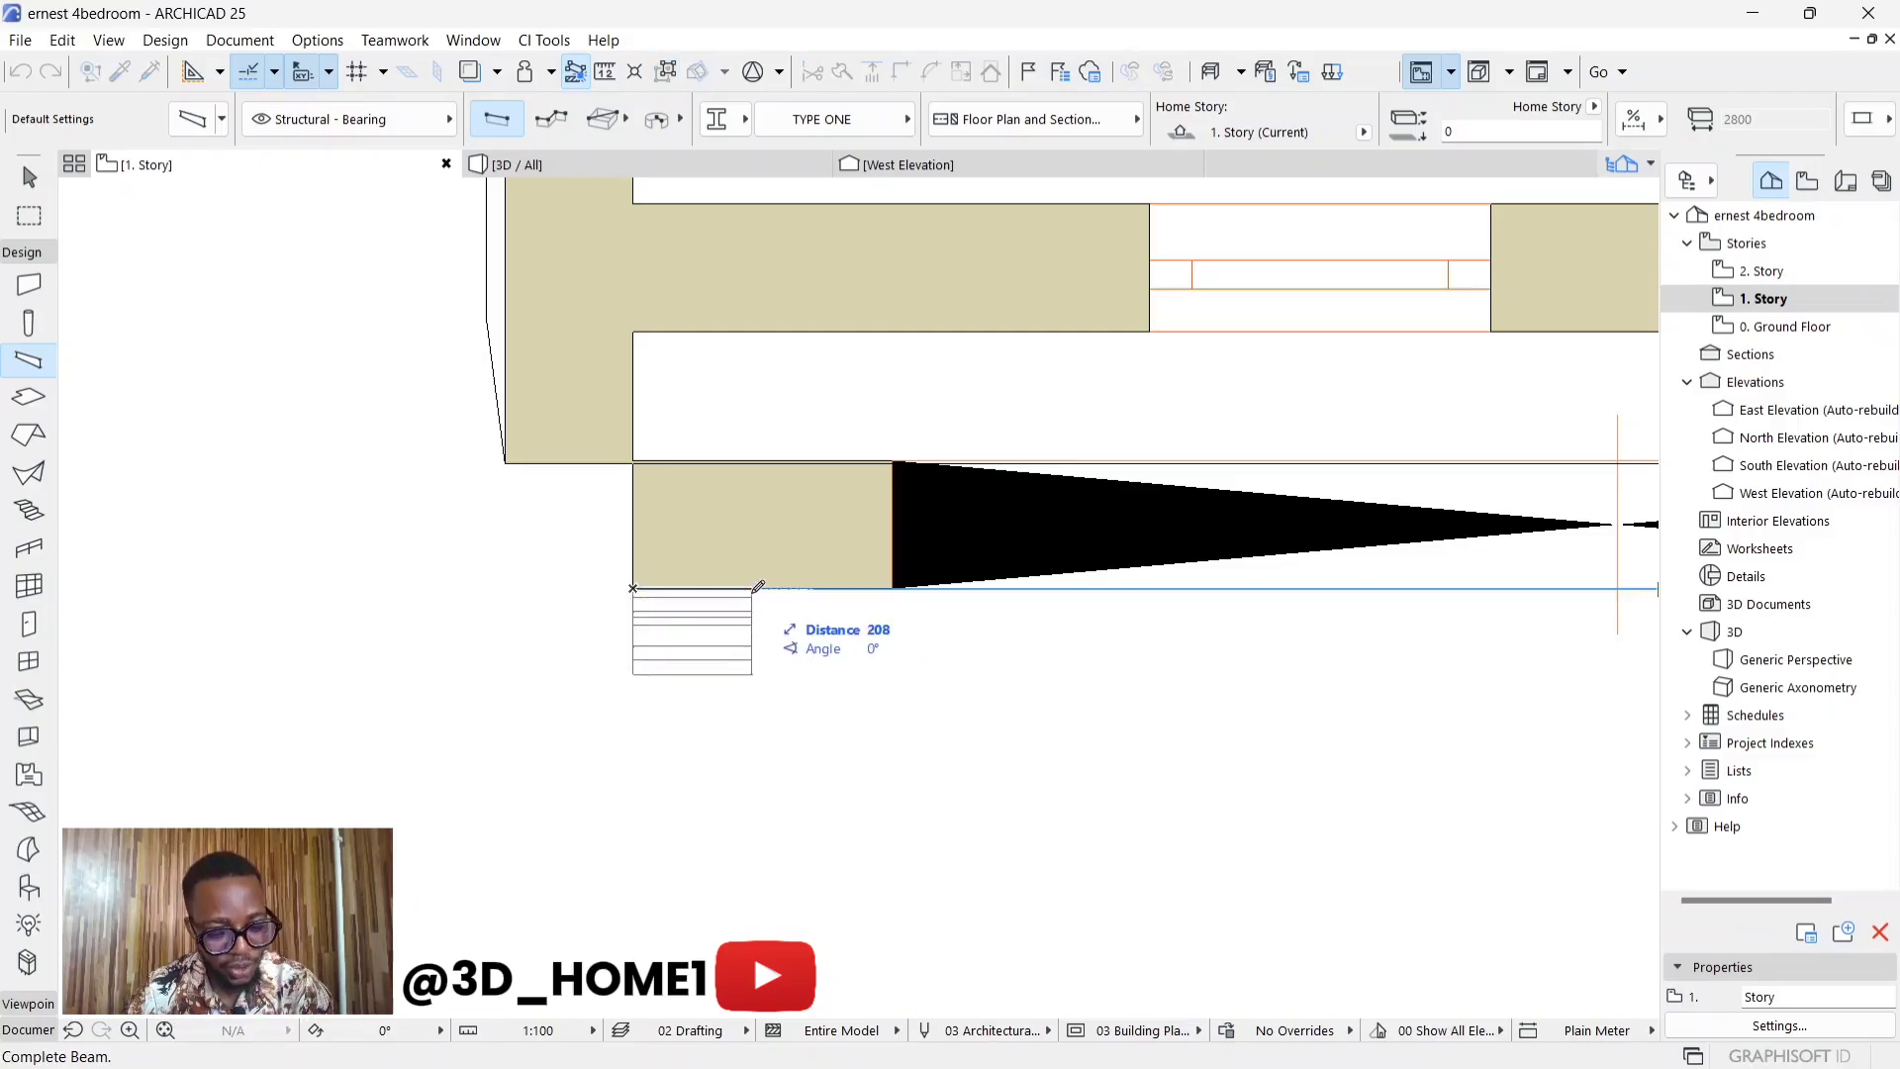
pyautogui.press('Tab')
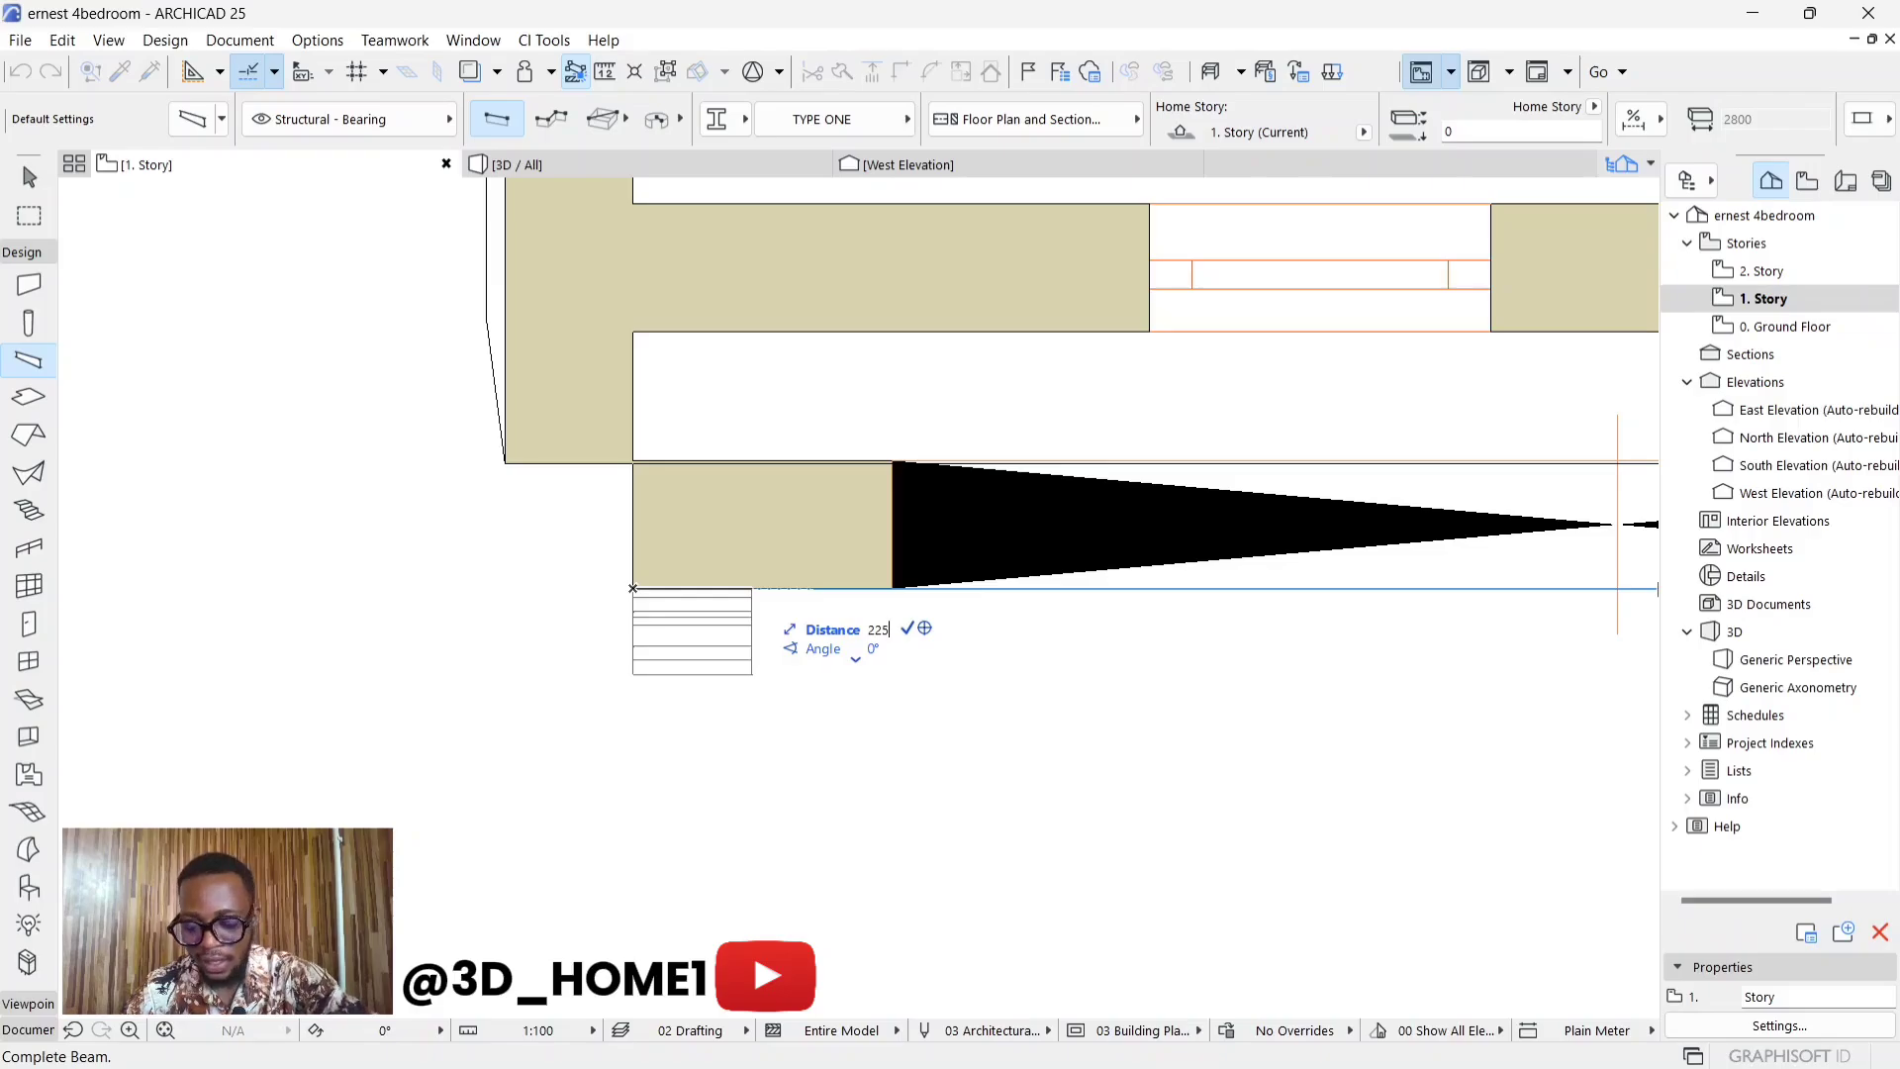
pyautogui.write('225')
pyautogui.press('Return')
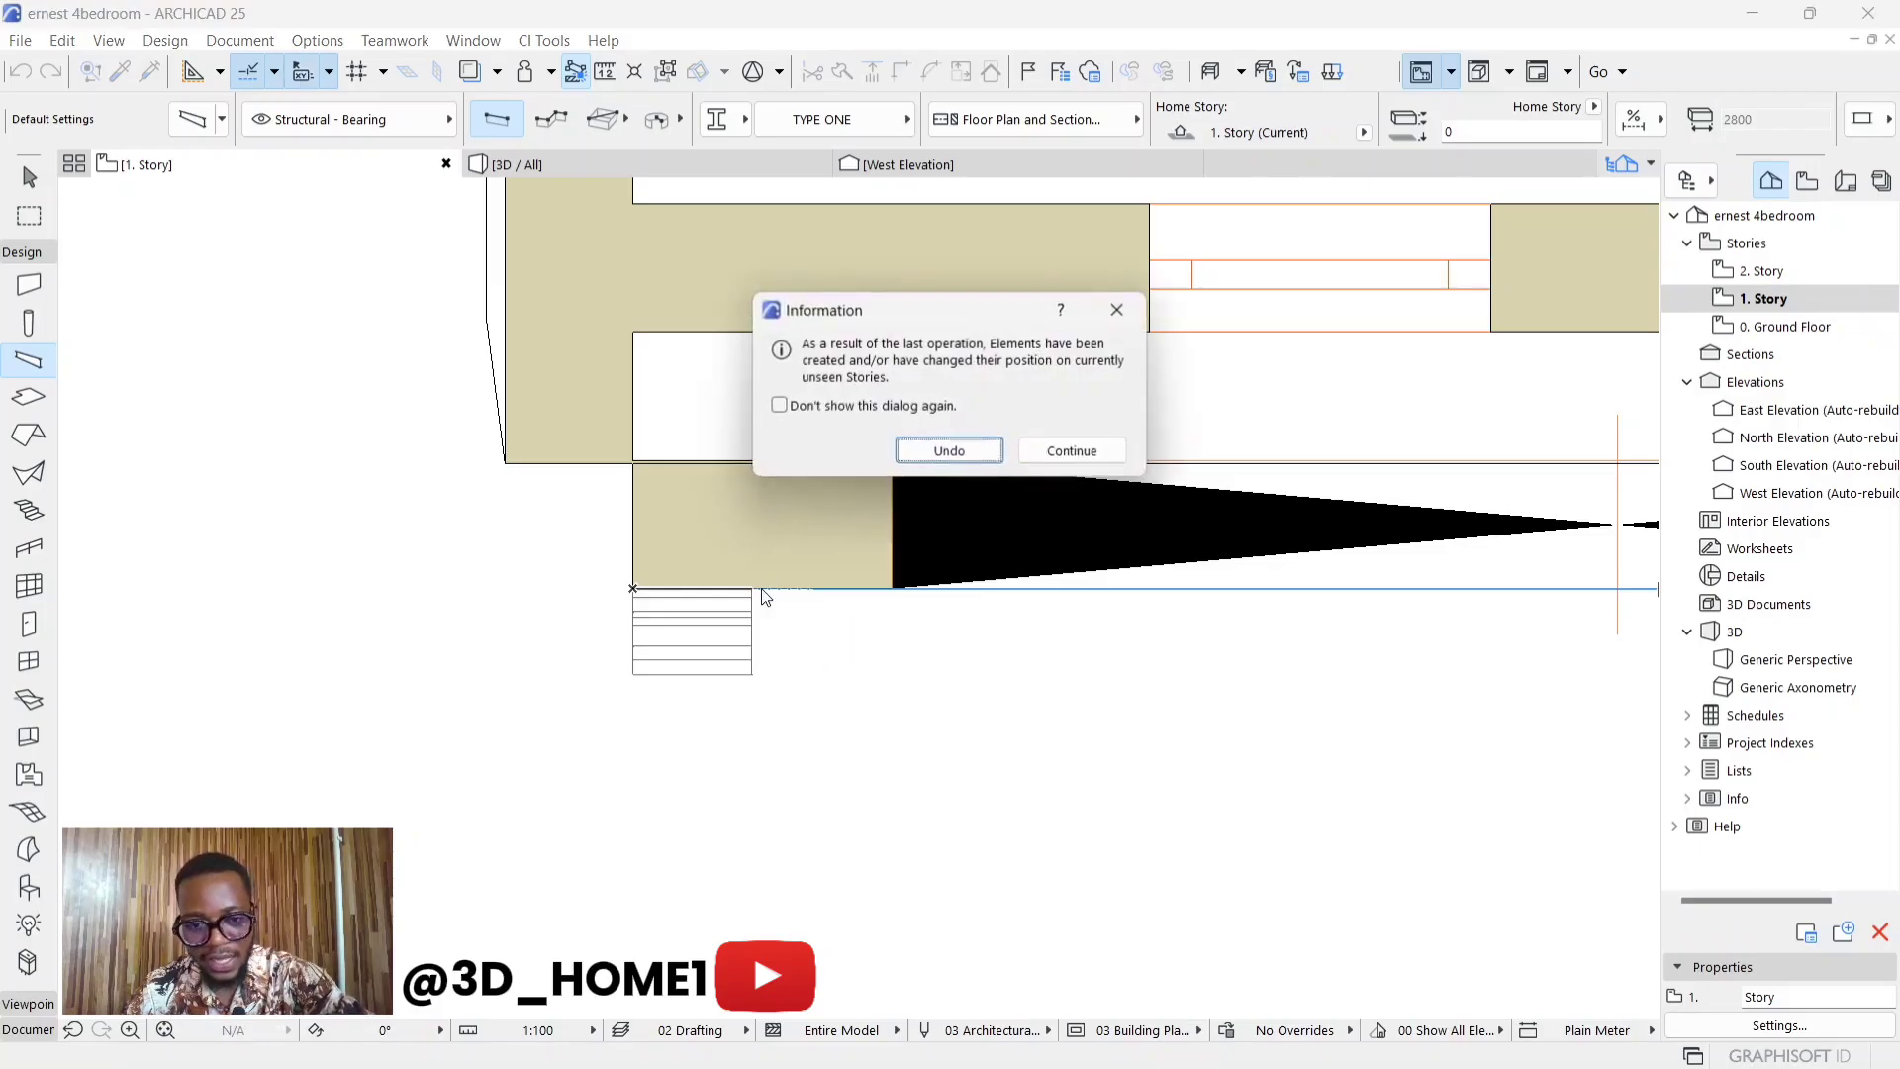
pyautogui.click(1076, 447)
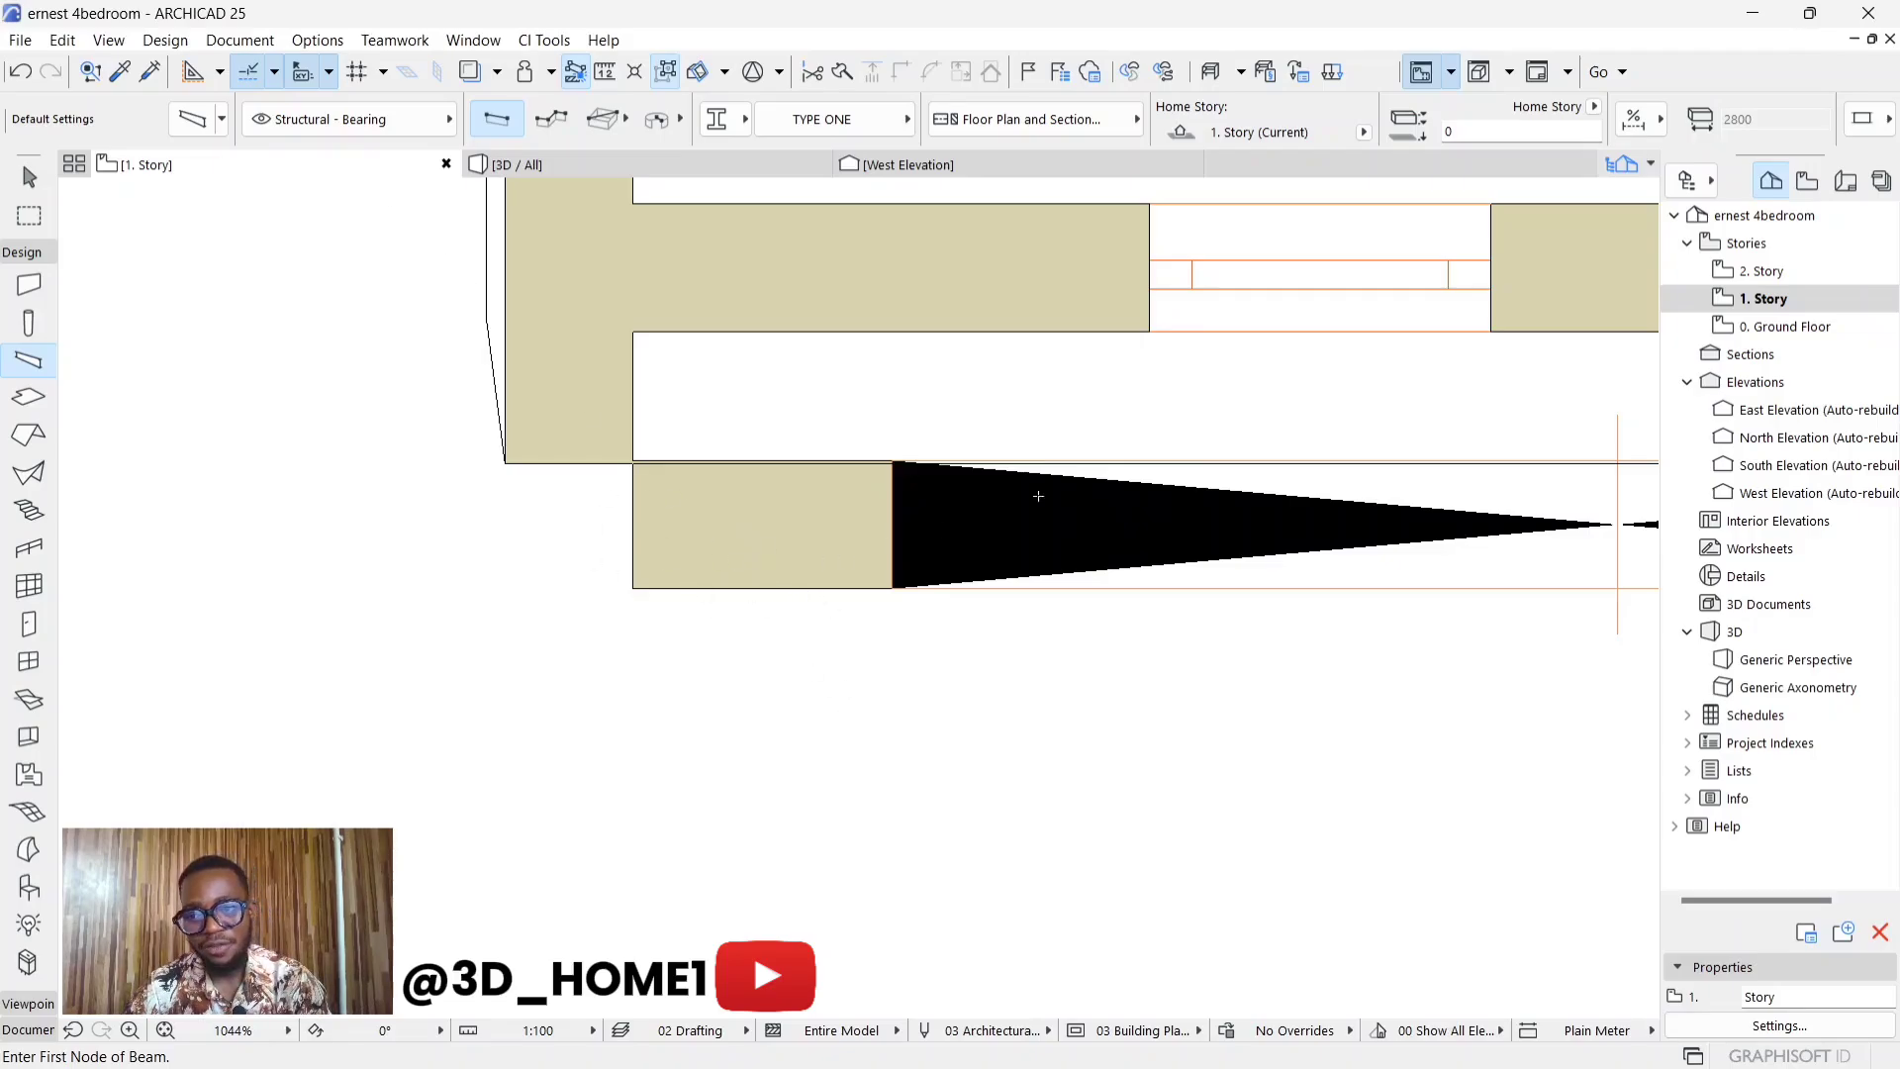
# - Make the 1. Story plan active and select the new bracket beam to check it
pyautogui.click(1779, 300)
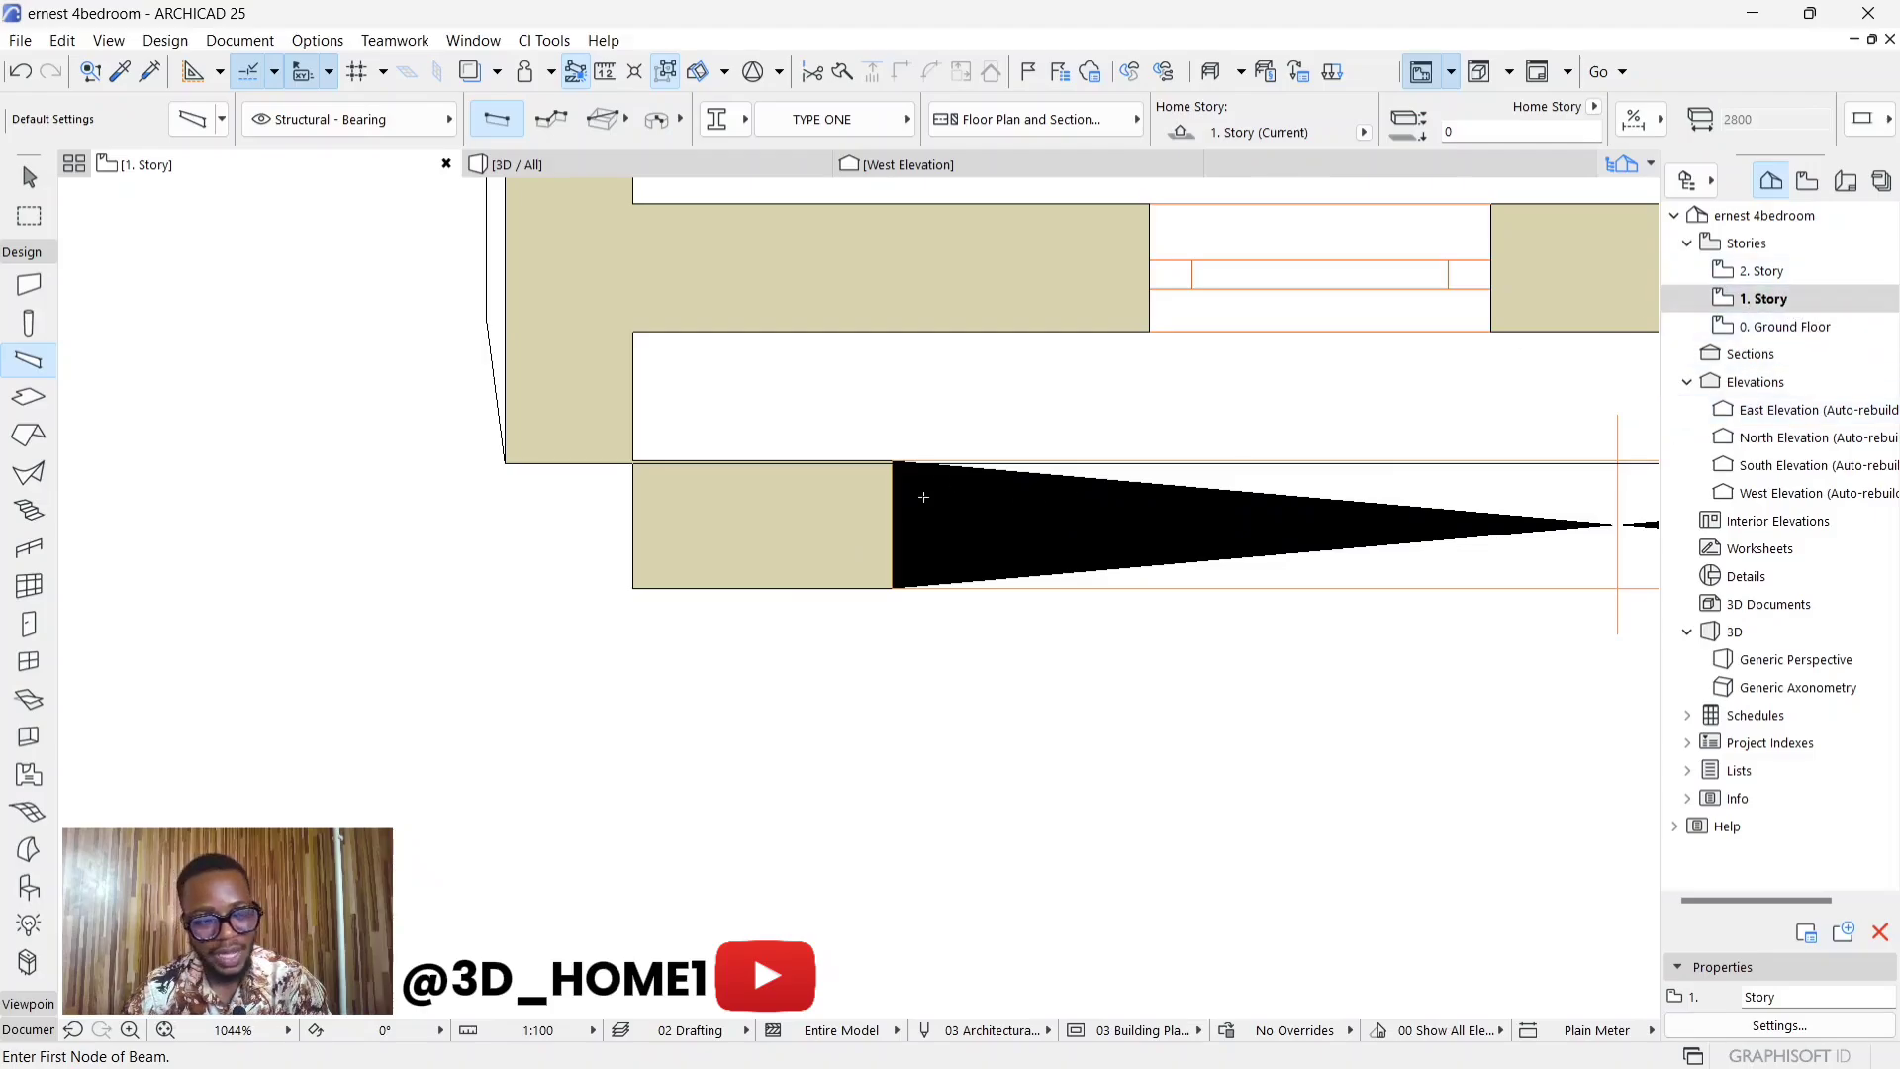
pyautogui.click(1759, 303)
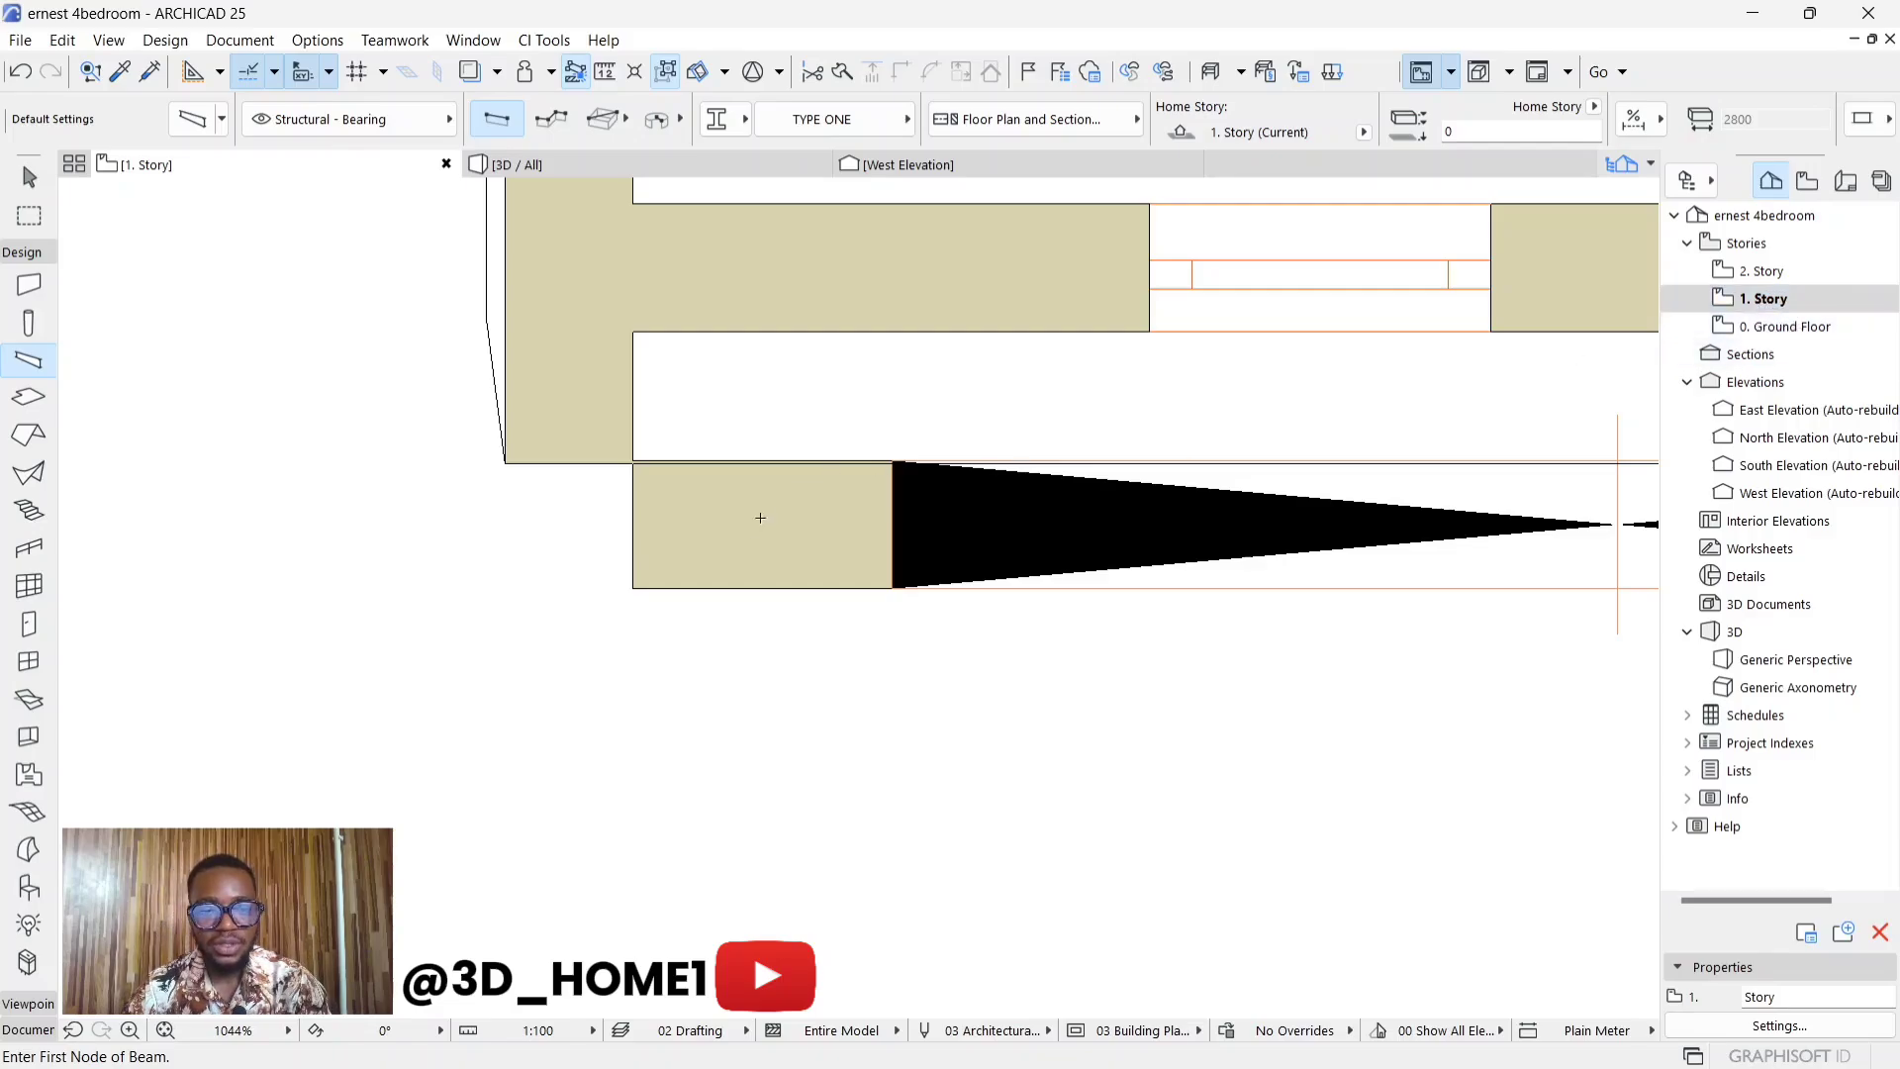
pyautogui.press('Escape')
pyautogui.click(739, 532)
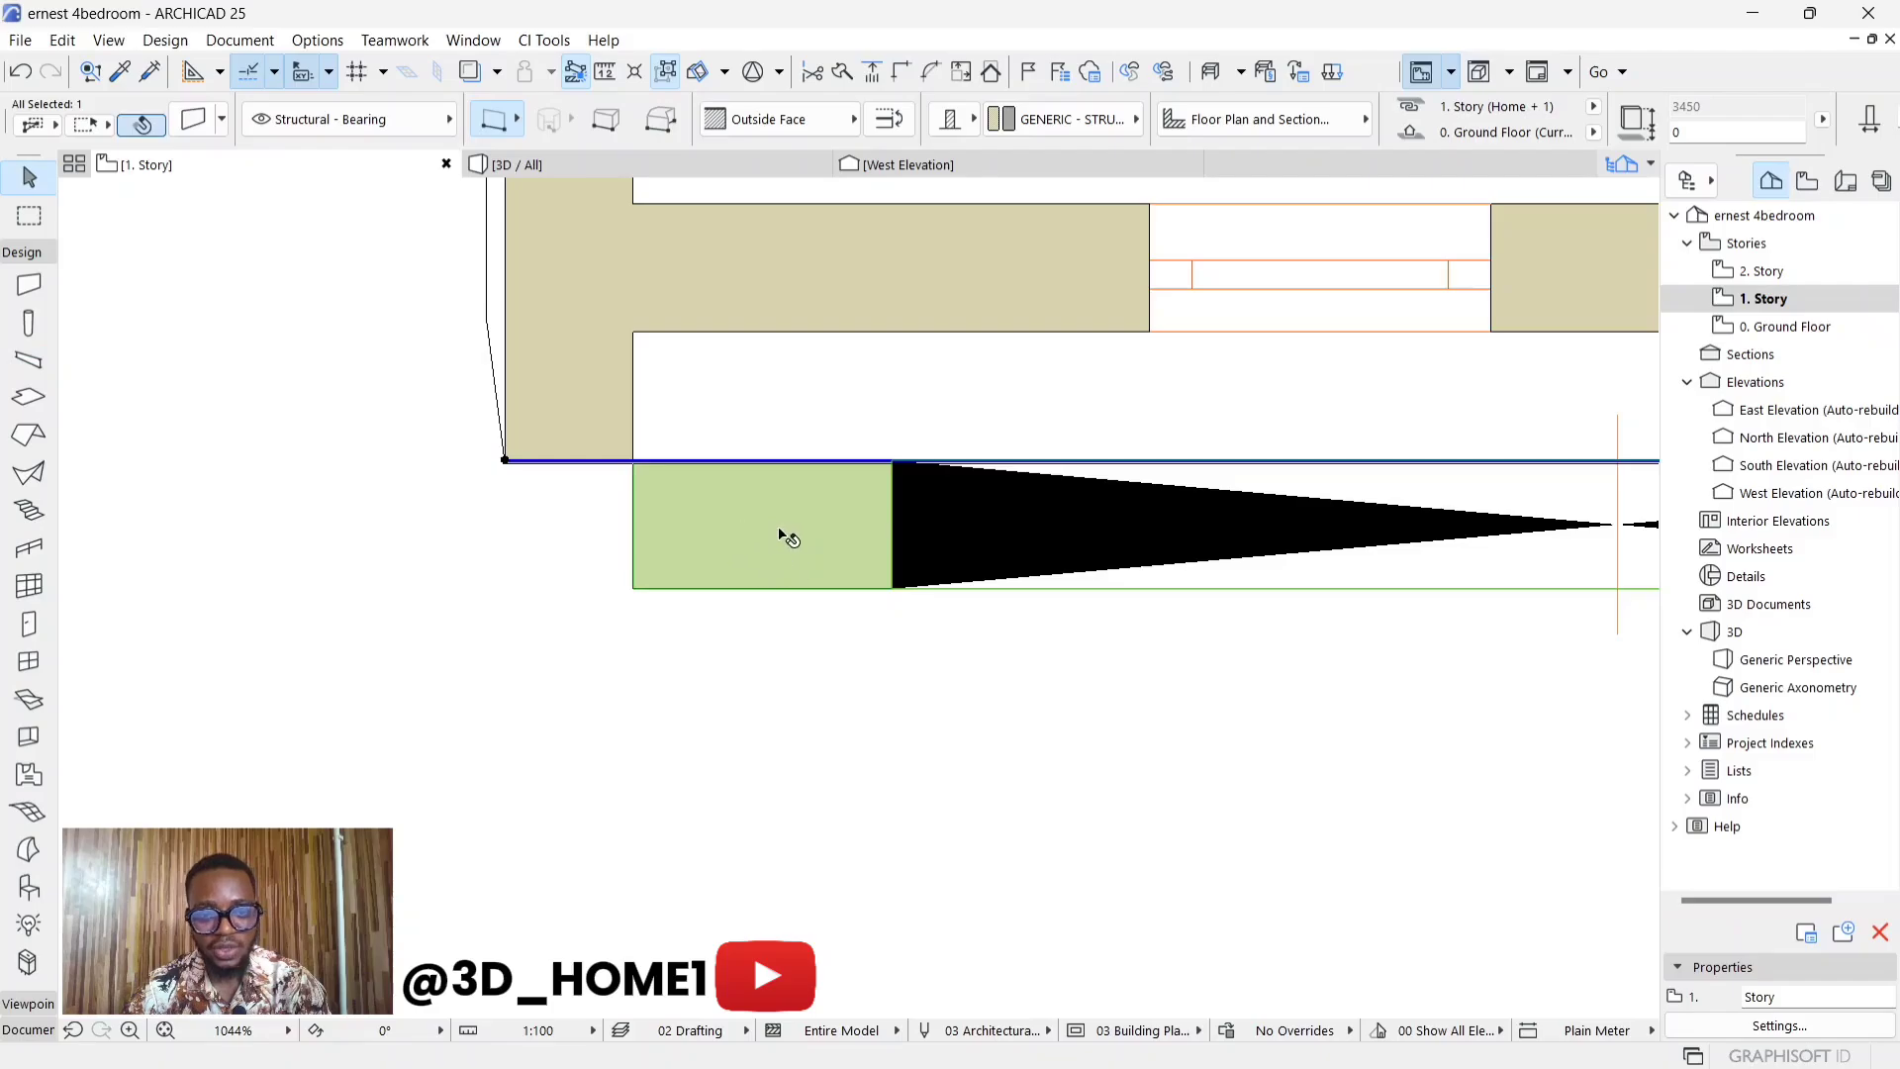
pyautogui.press('Escape')
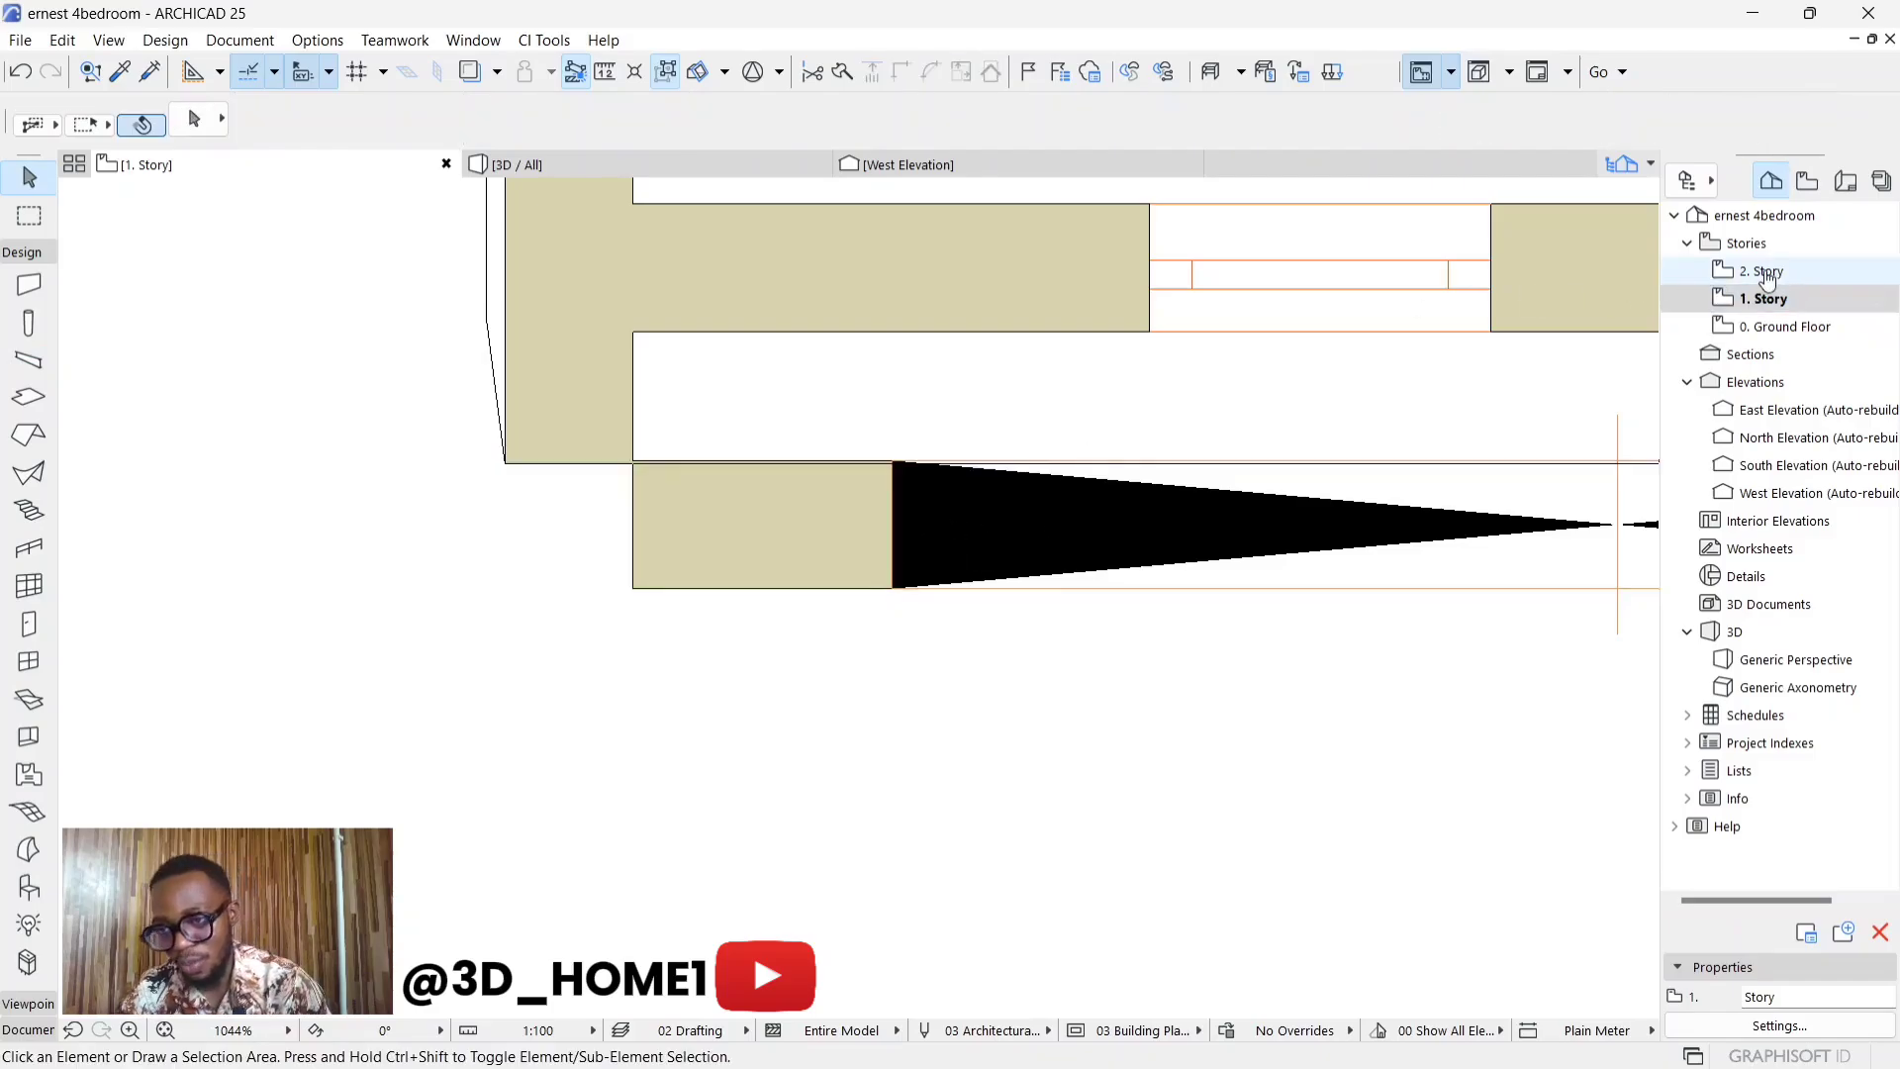
# - In the 3D view, drag the TYPE ONE bracket from low on the wall to the wall's top corner
pyautogui.click(514, 166)
pyautogui.scroll(5, 598, 802)
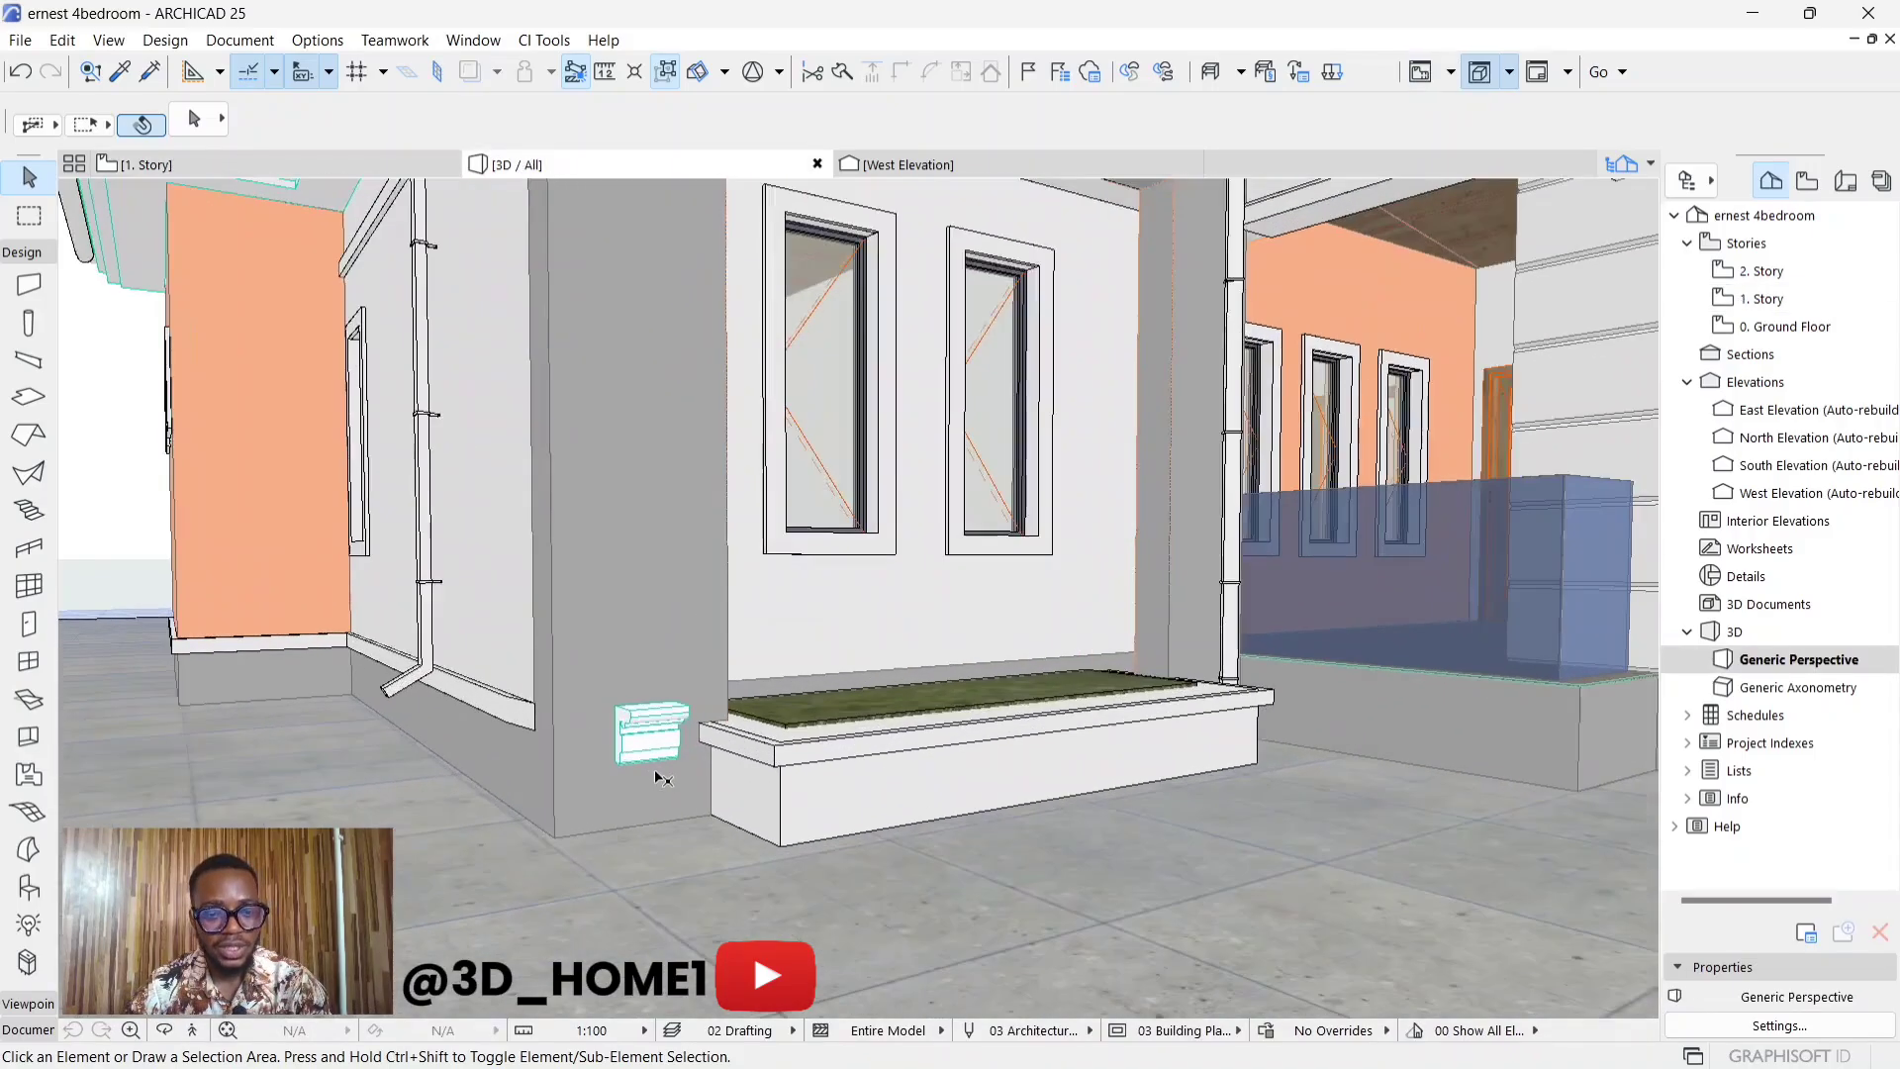
pyautogui.keyDown('shift'); pyautogui.moveTo(762, 733); pyautogui.dragTo(783, 739, button='middle'); pyautogui.keyUp('shift')
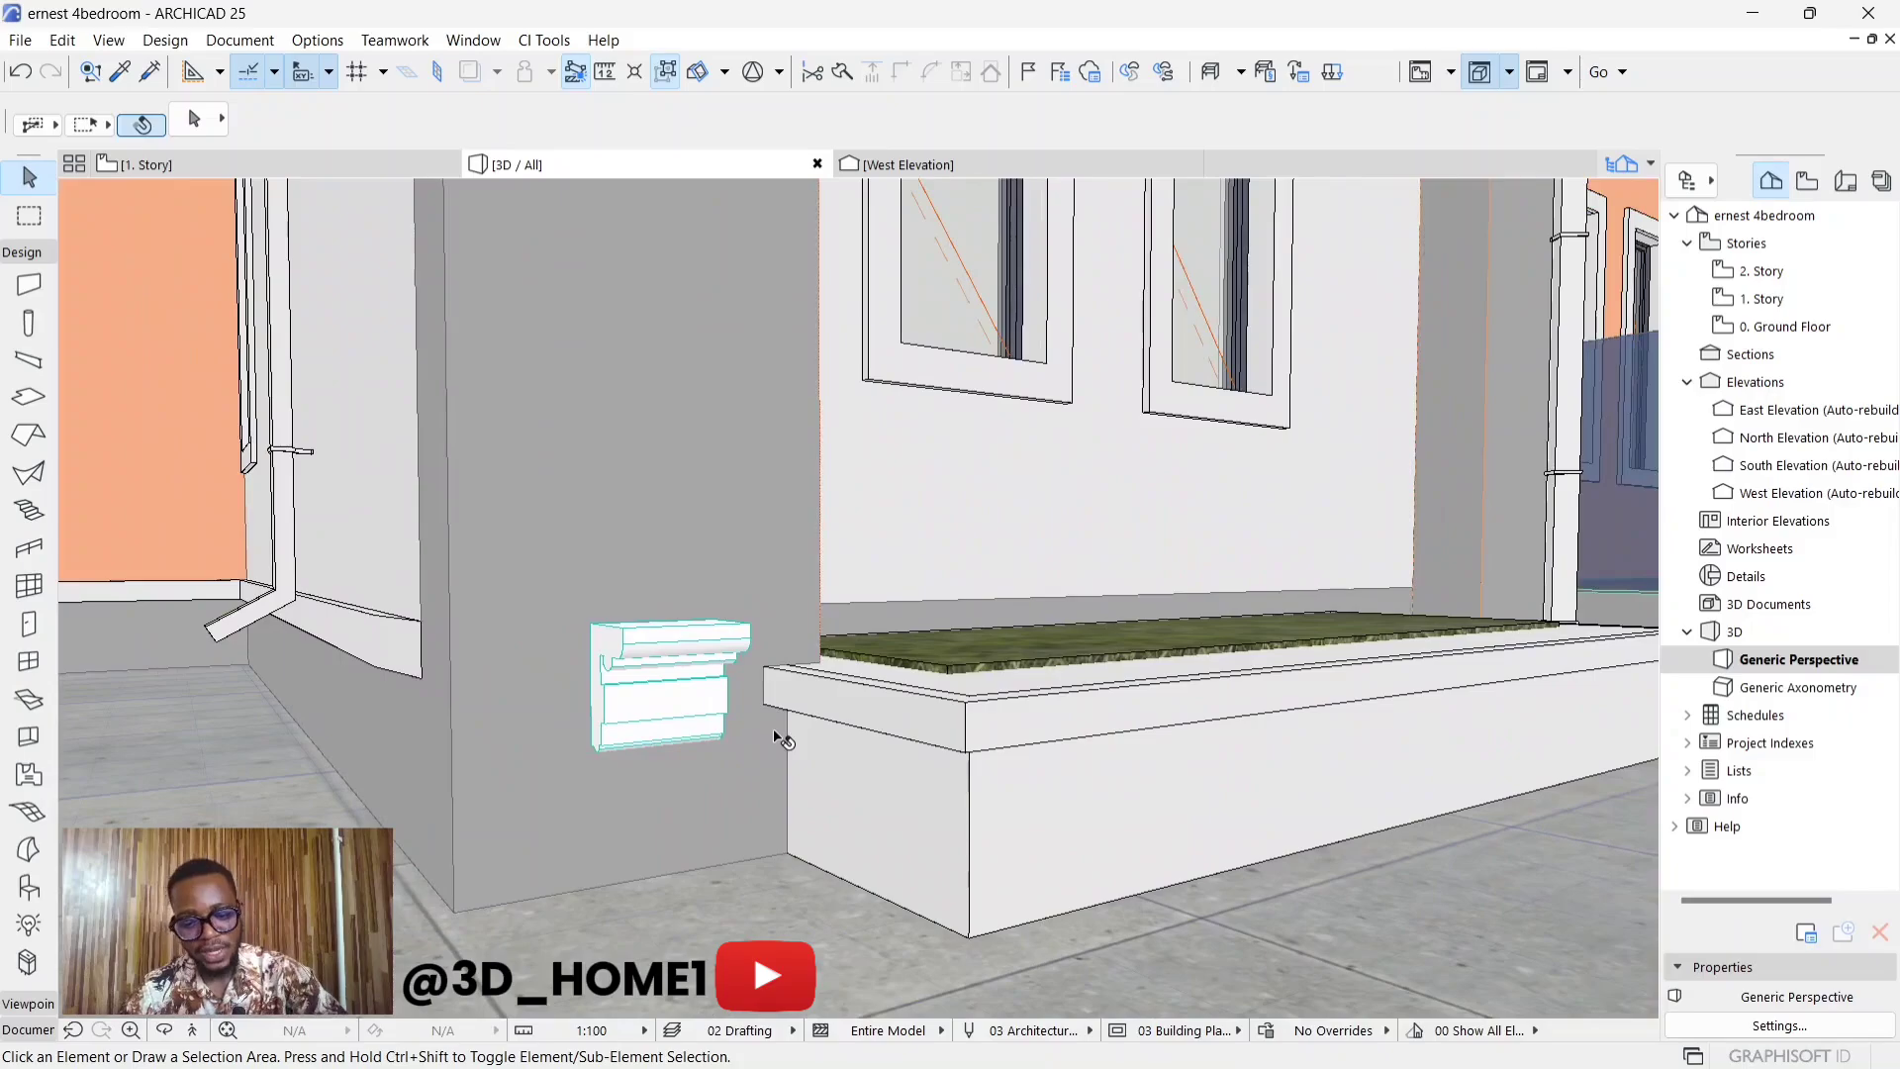
pyautogui.click(694, 724)
pyautogui.scroll(-5, 772, 797)
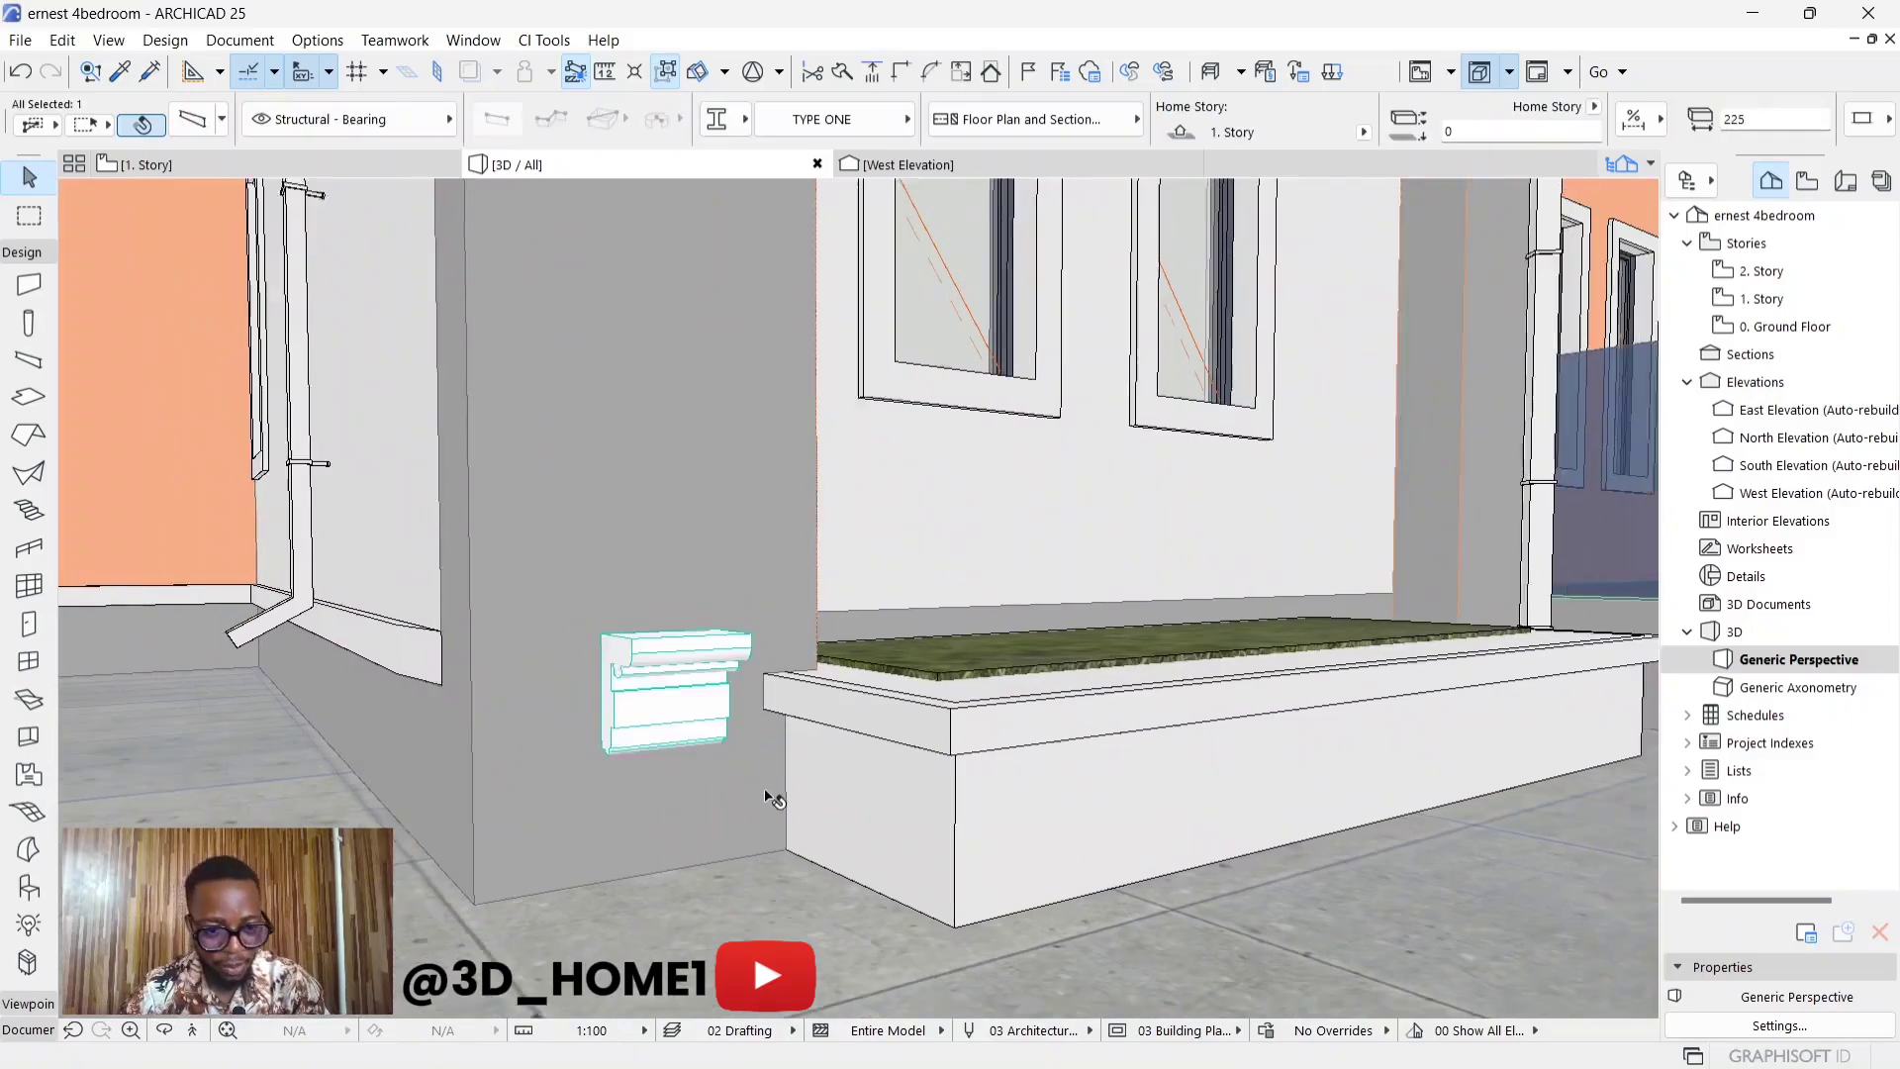
pyautogui.scroll(-3, 695, 826)
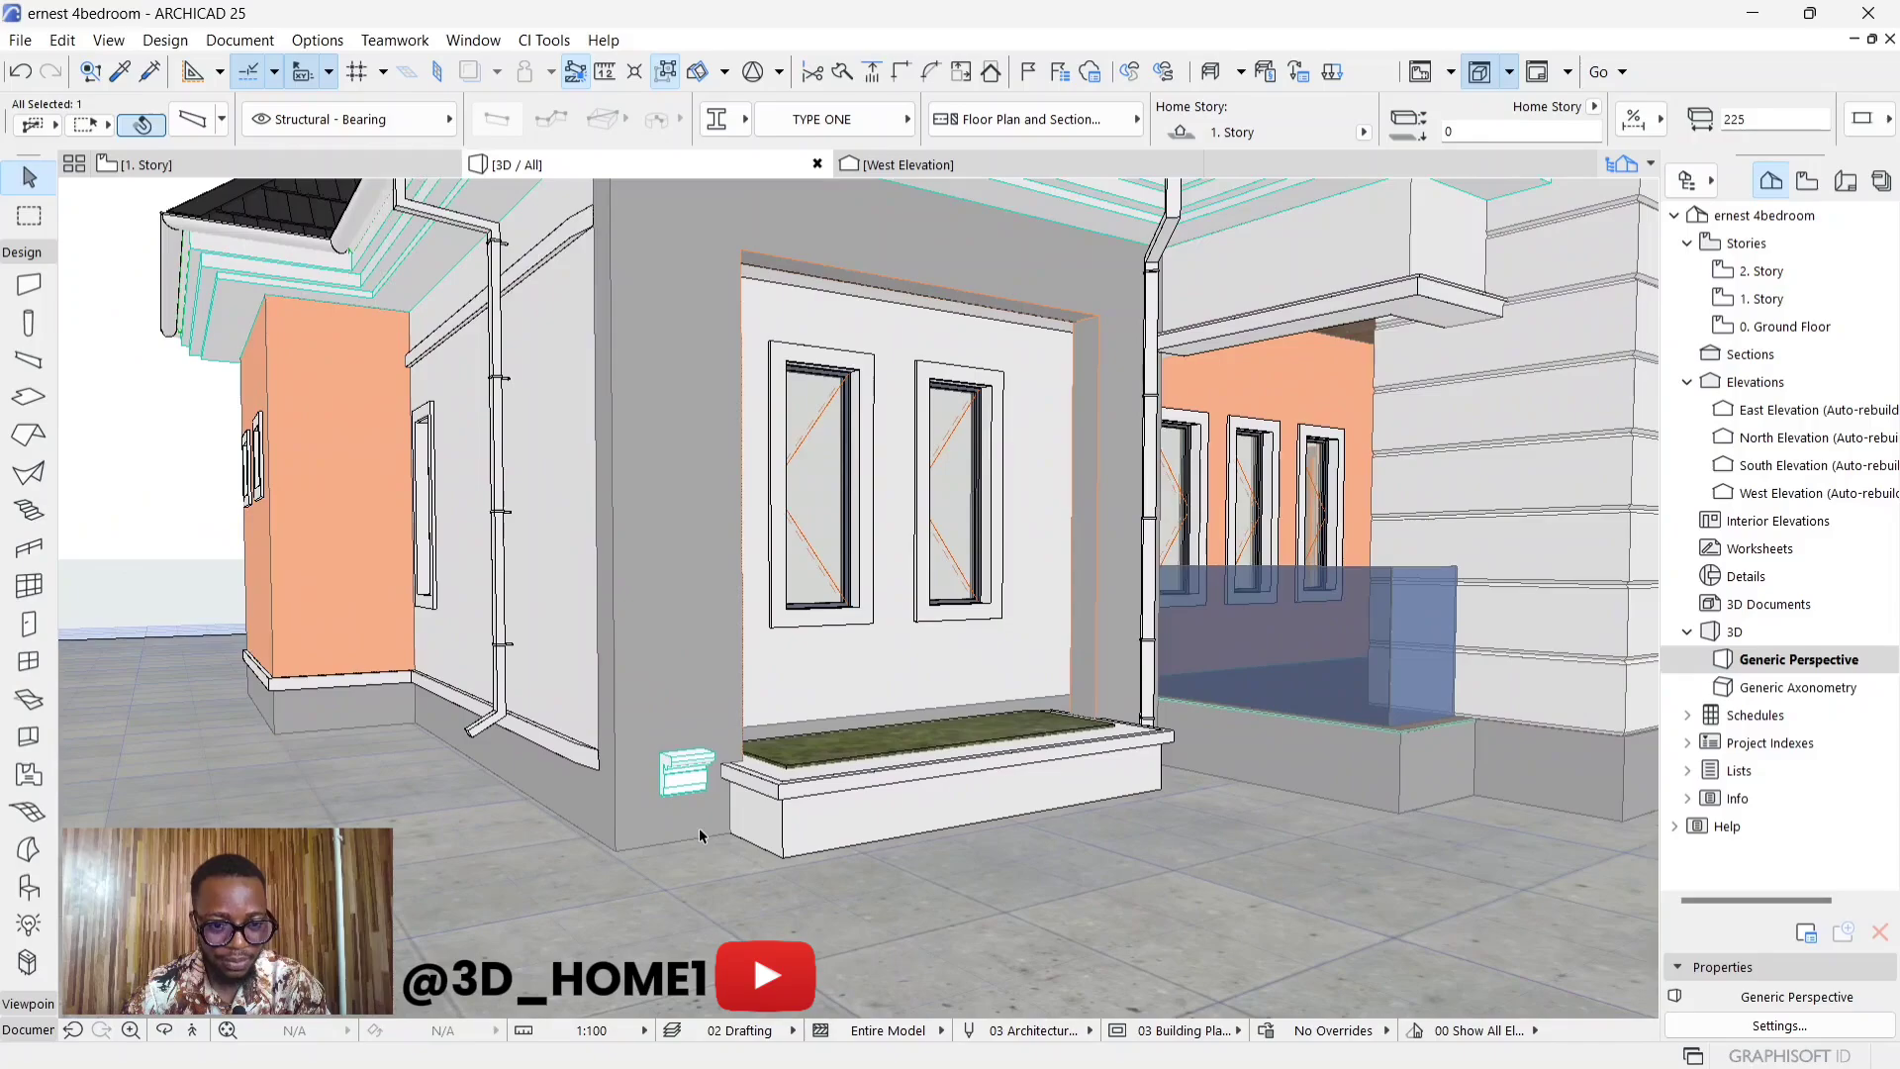
pyautogui.click(661, 754)
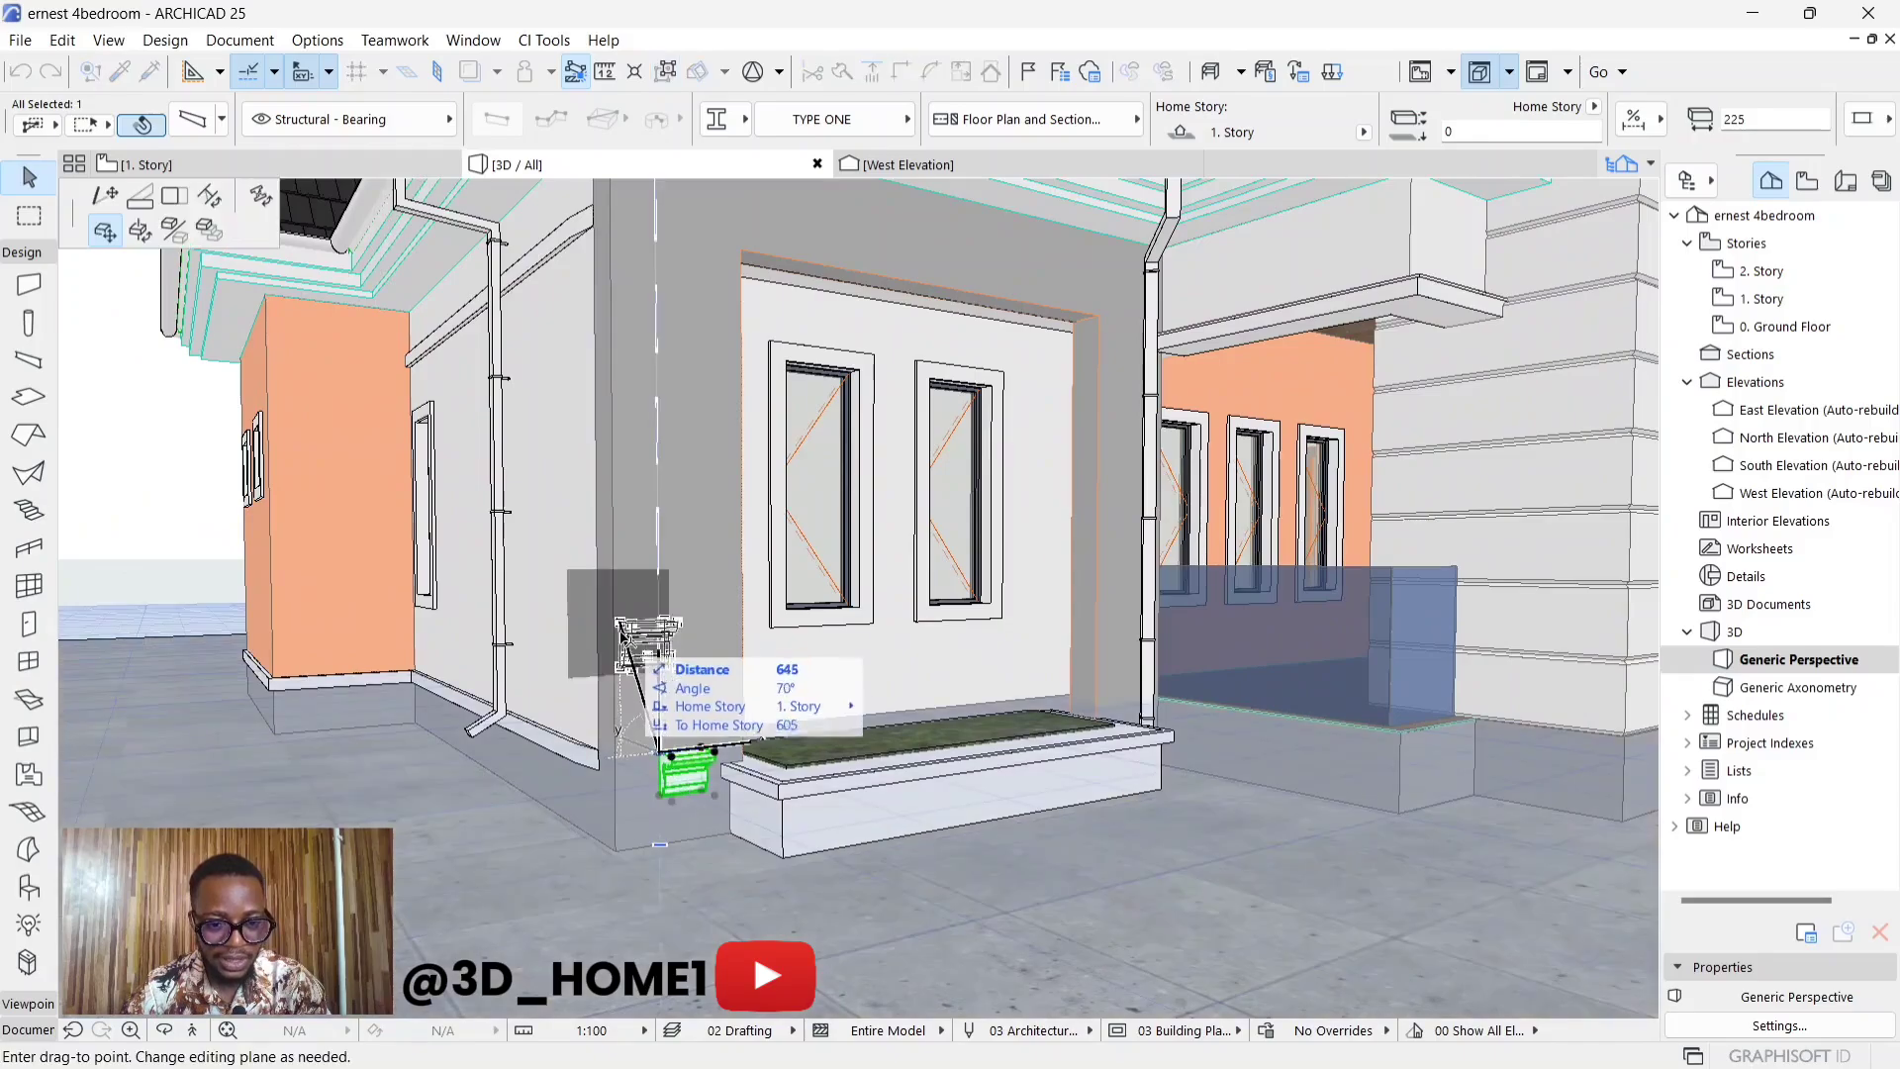
pyautogui.scroll(-1, 645, 620)
pyautogui.scroll(6, 643, 210)
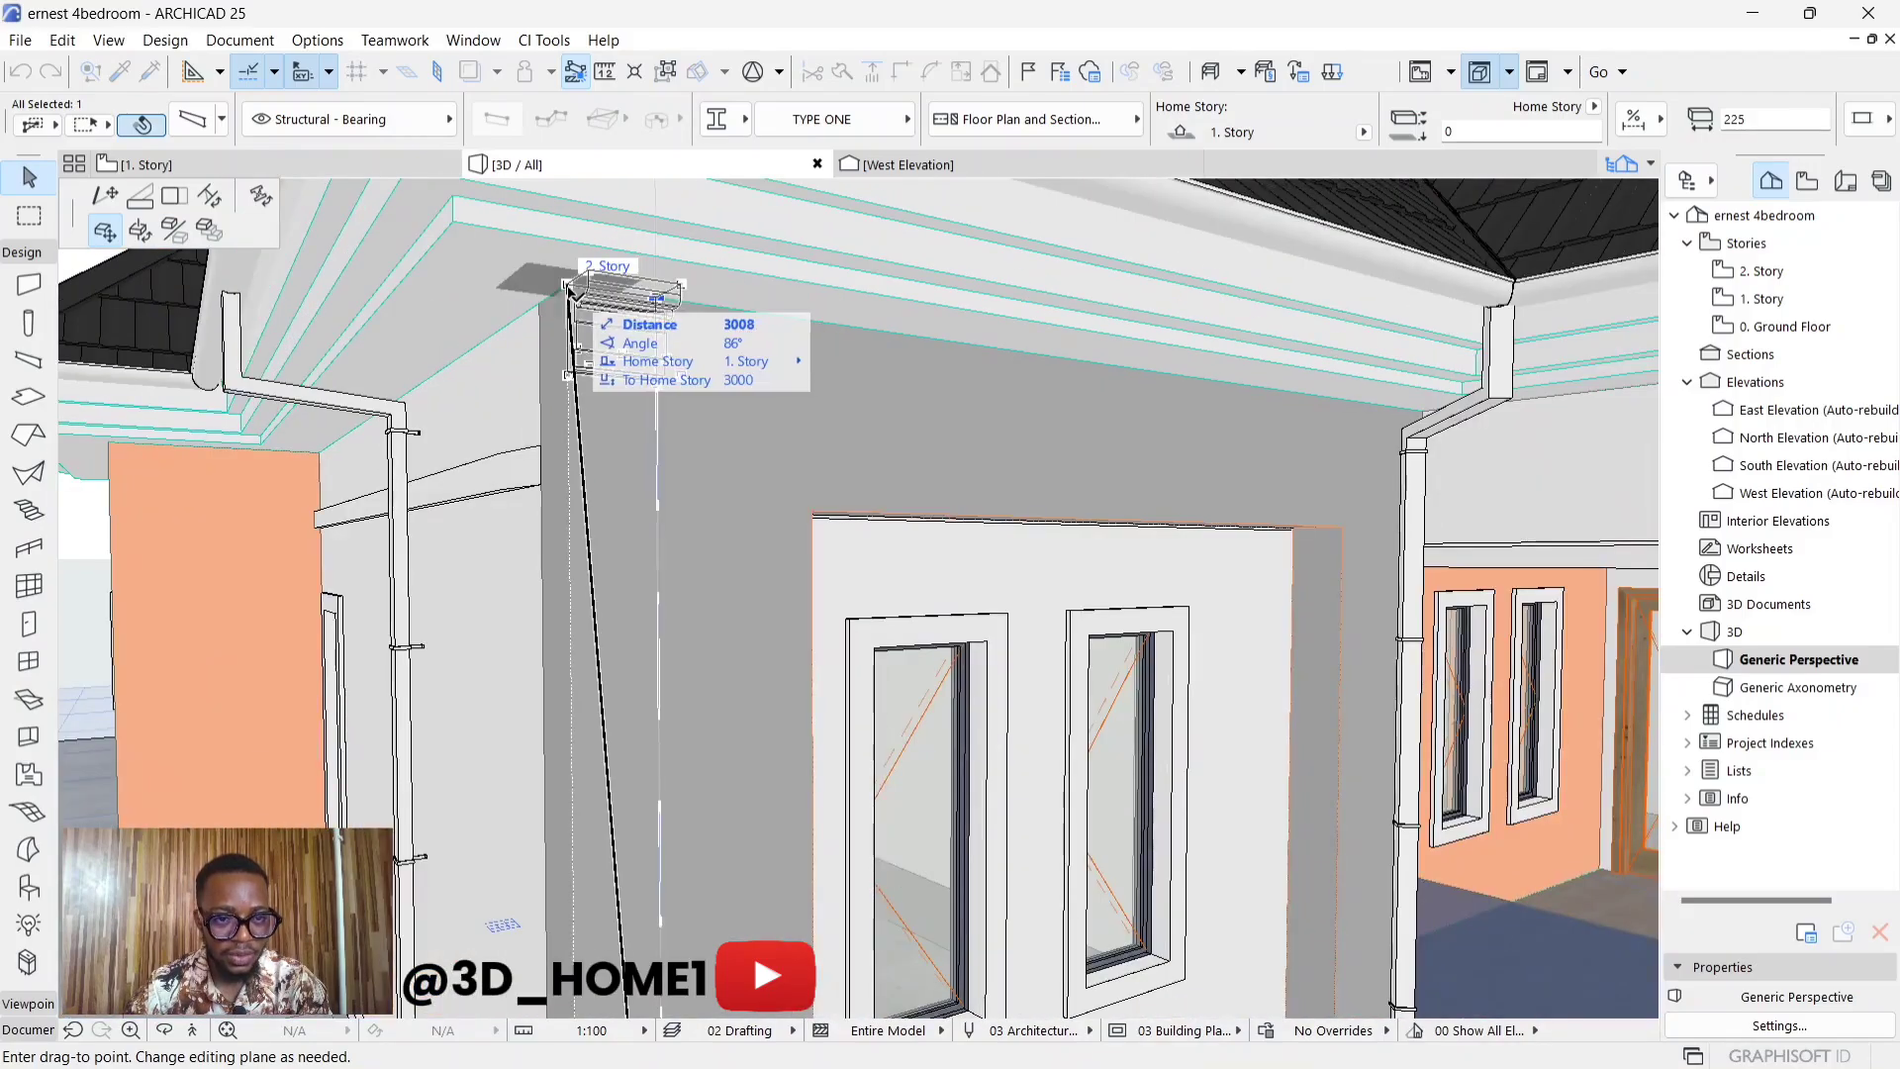
pyautogui.click(572, 287)
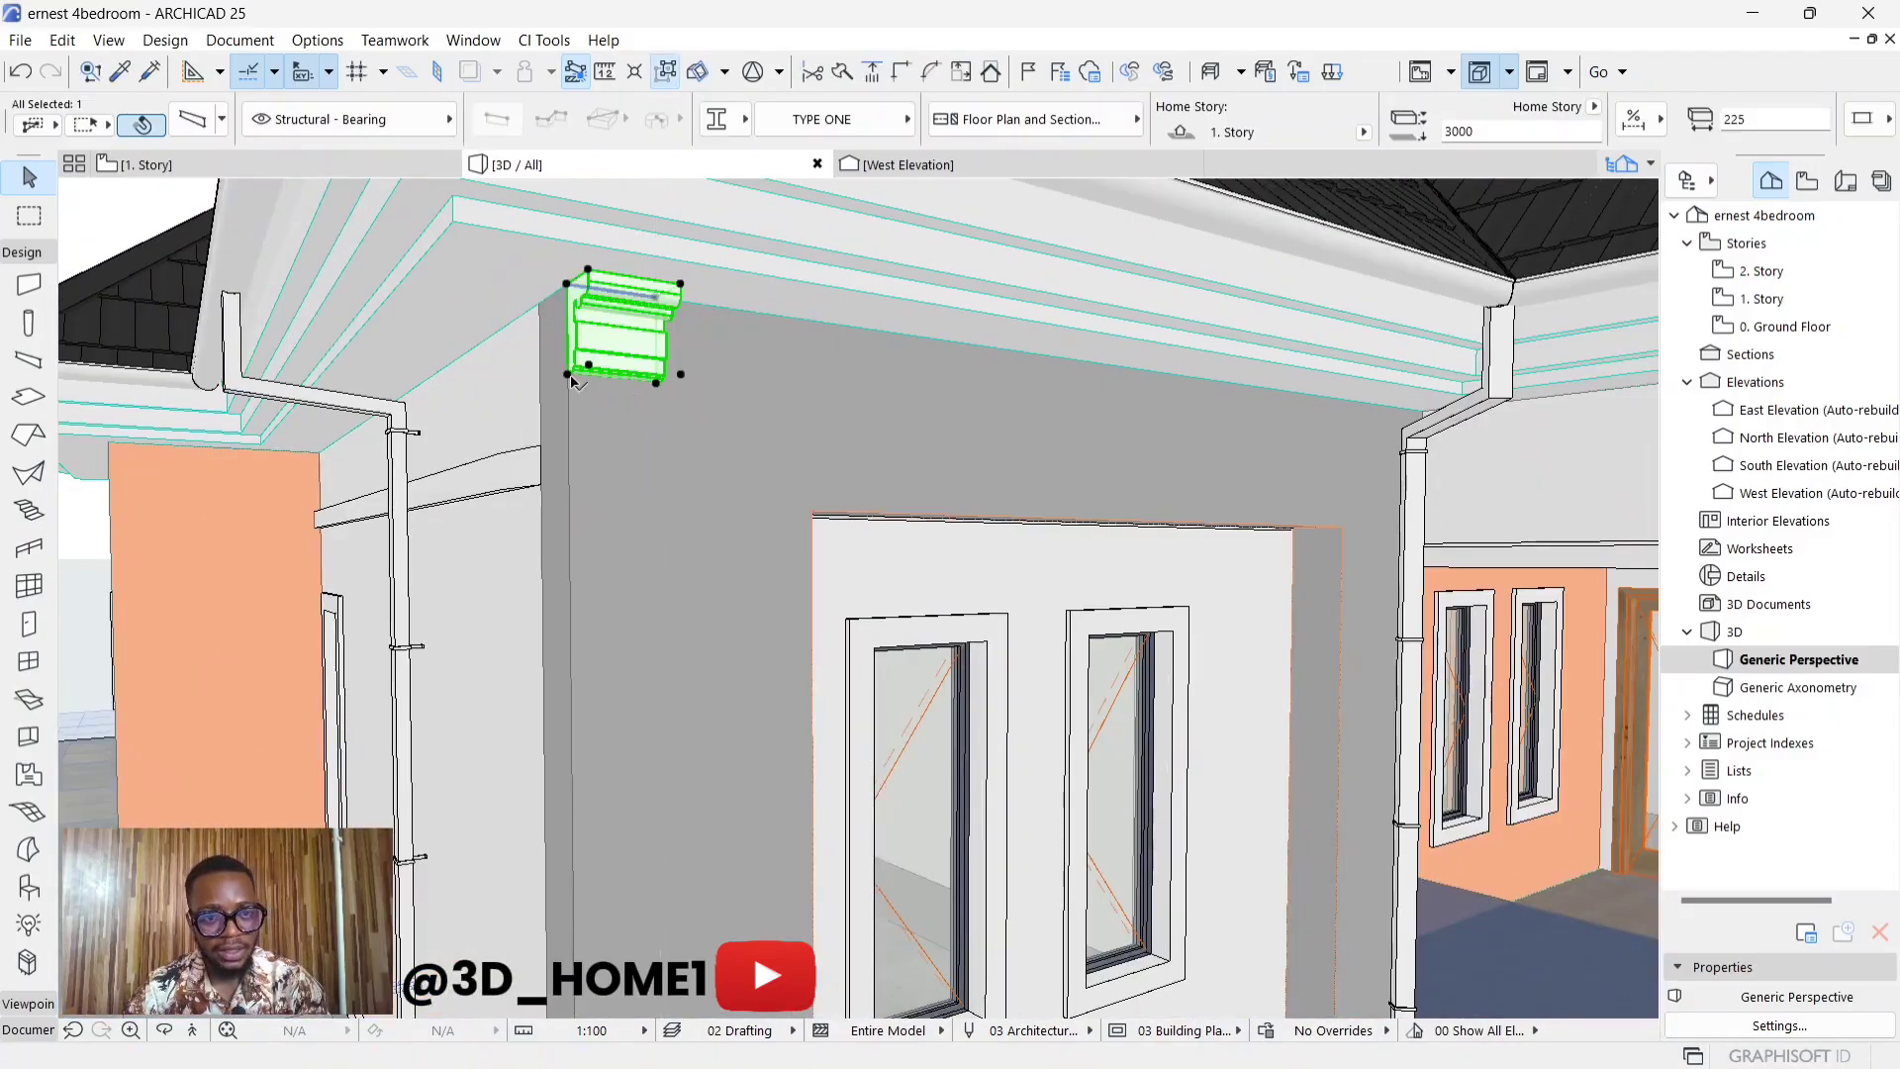
pyautogui.click(572, 382)
pyautogui.click(628, 346)
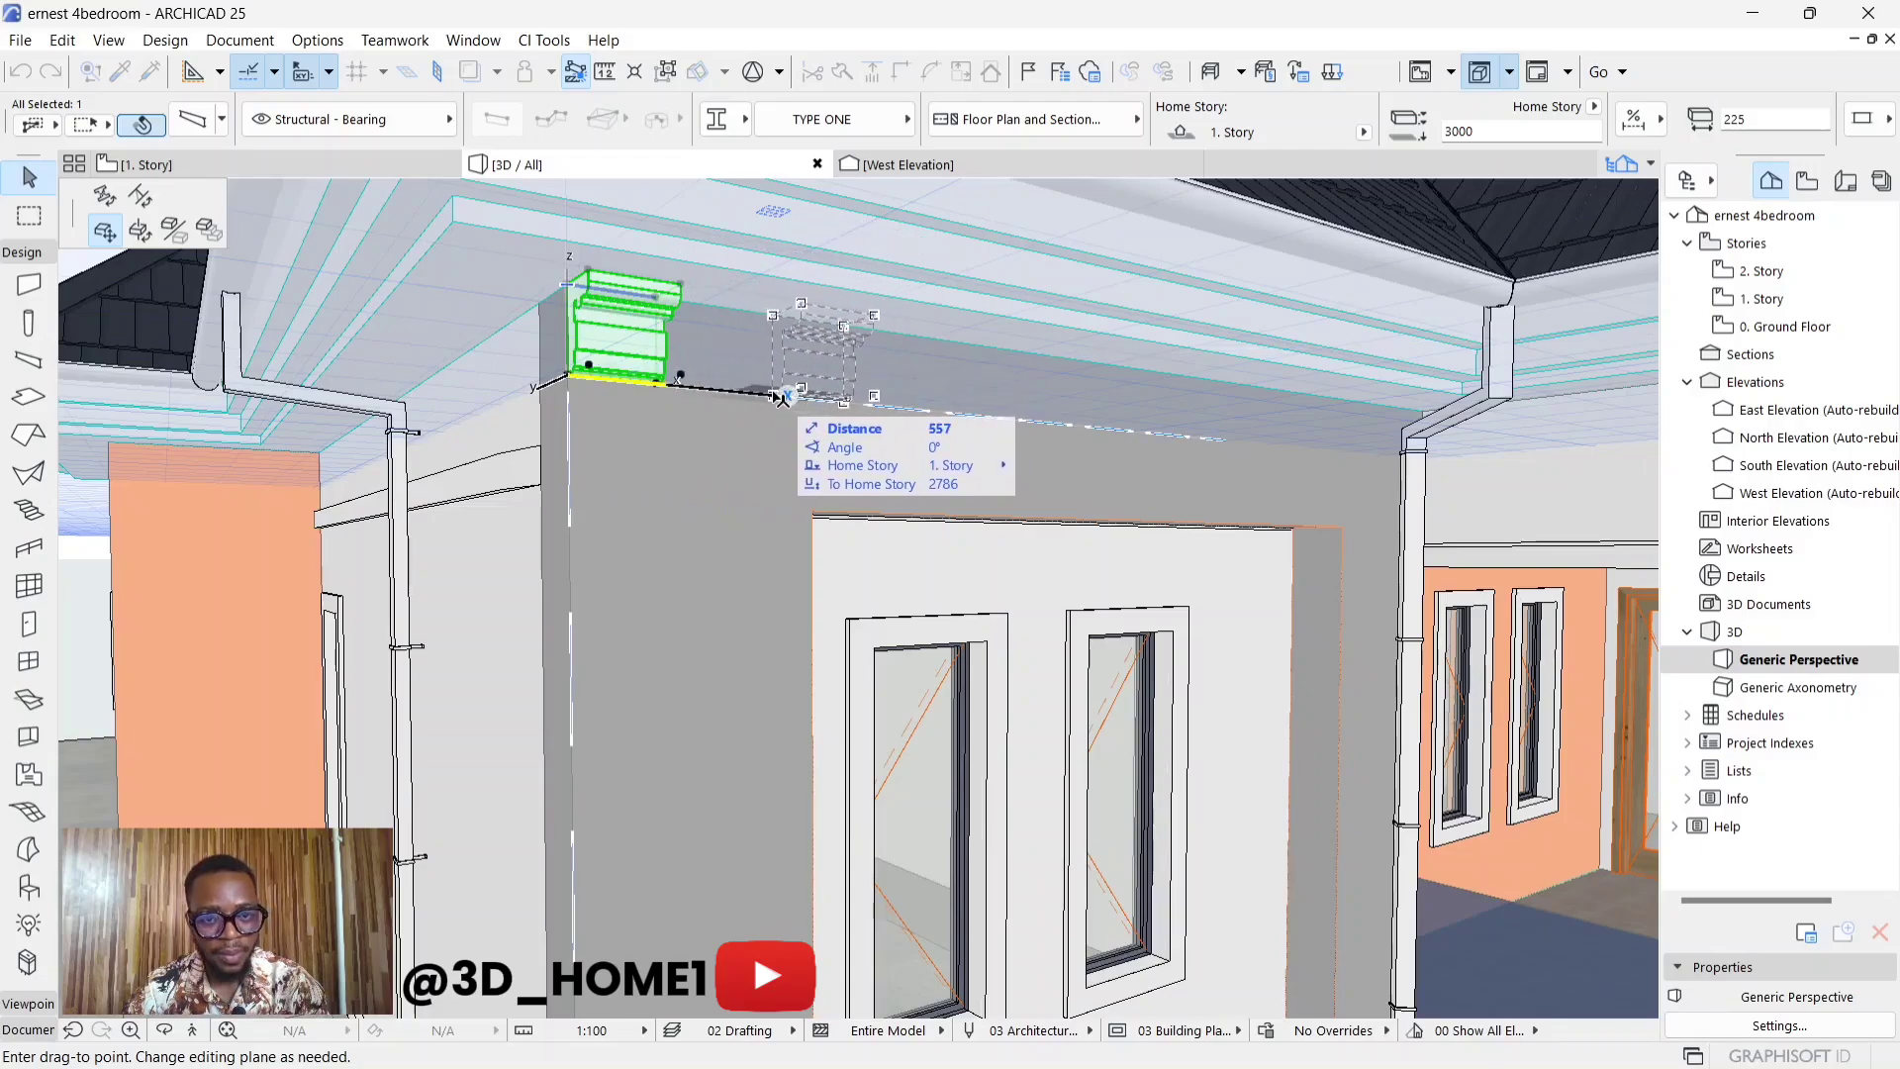
# - Try Multiply on the bracket, then cancel and reselect its corner to restart
pyautogui.click(208, 235)
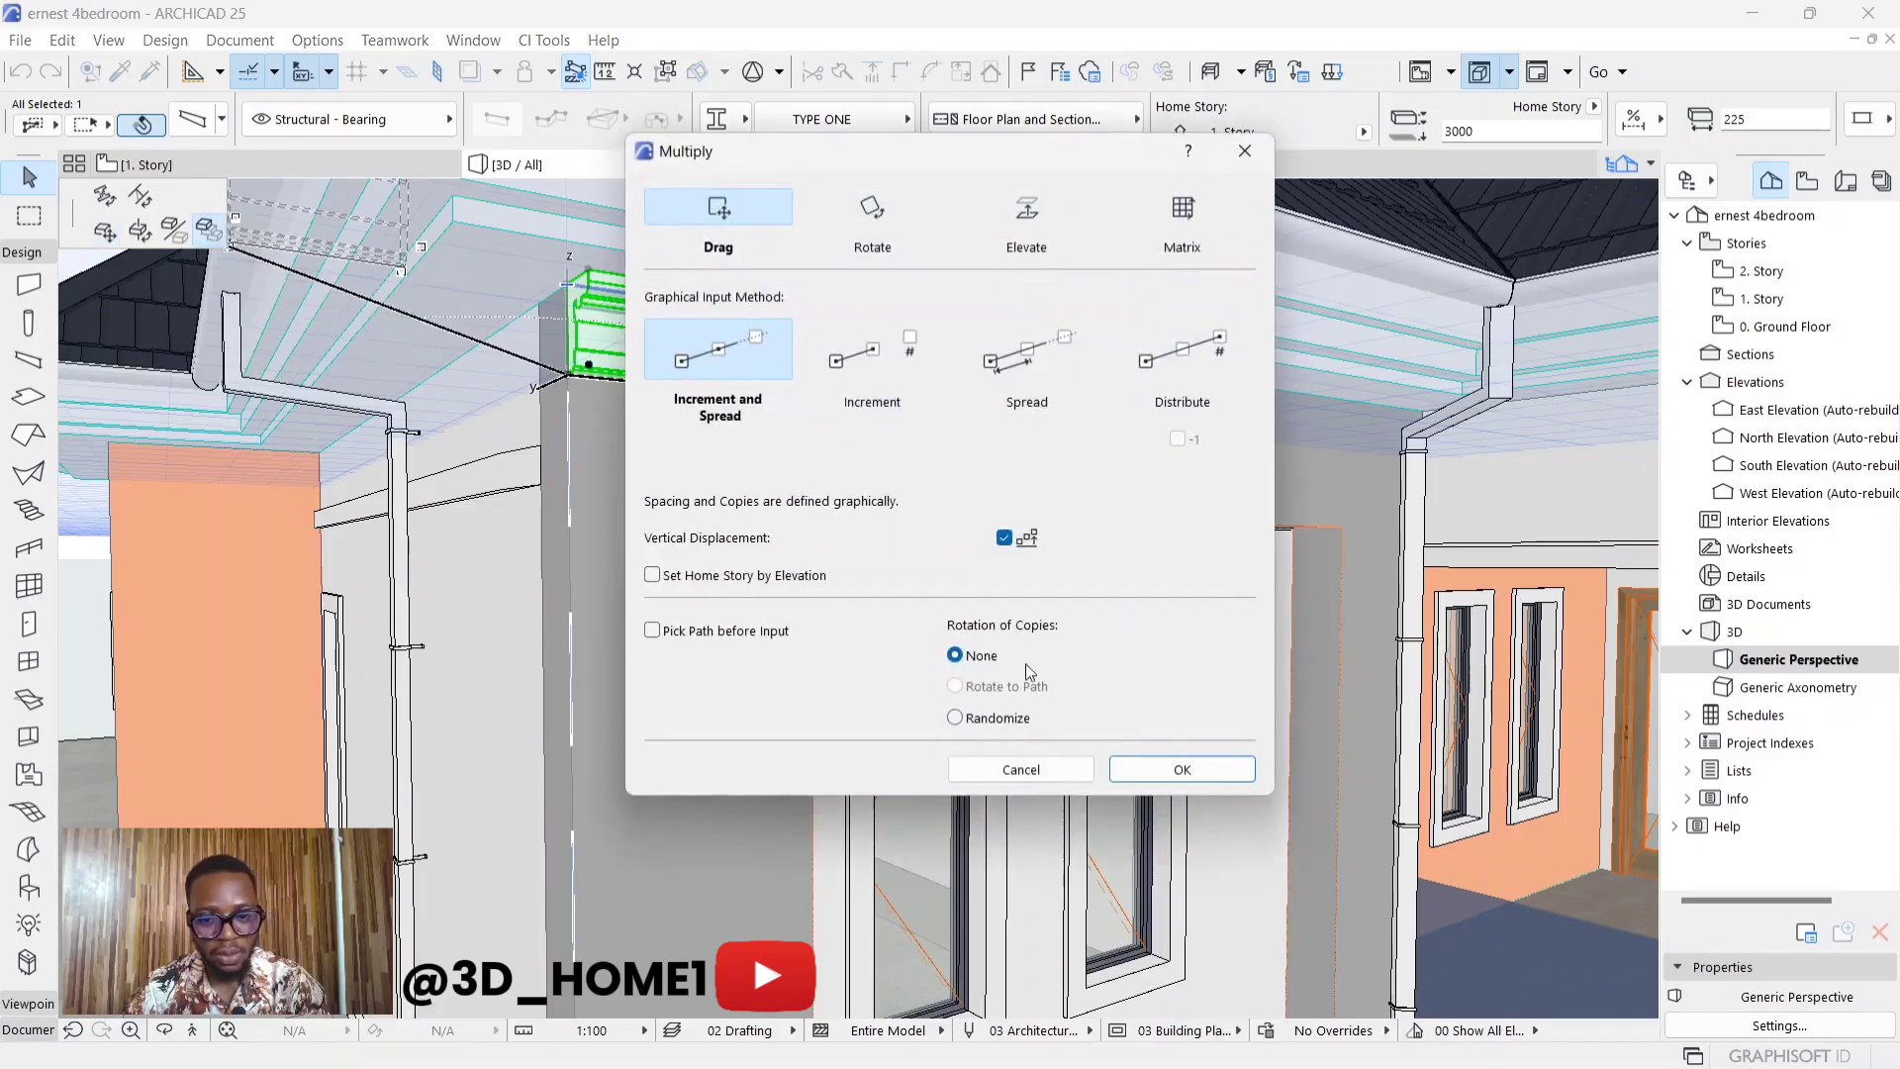
pyautogui.click(1148, 769)
pyautogui.press('Escape')
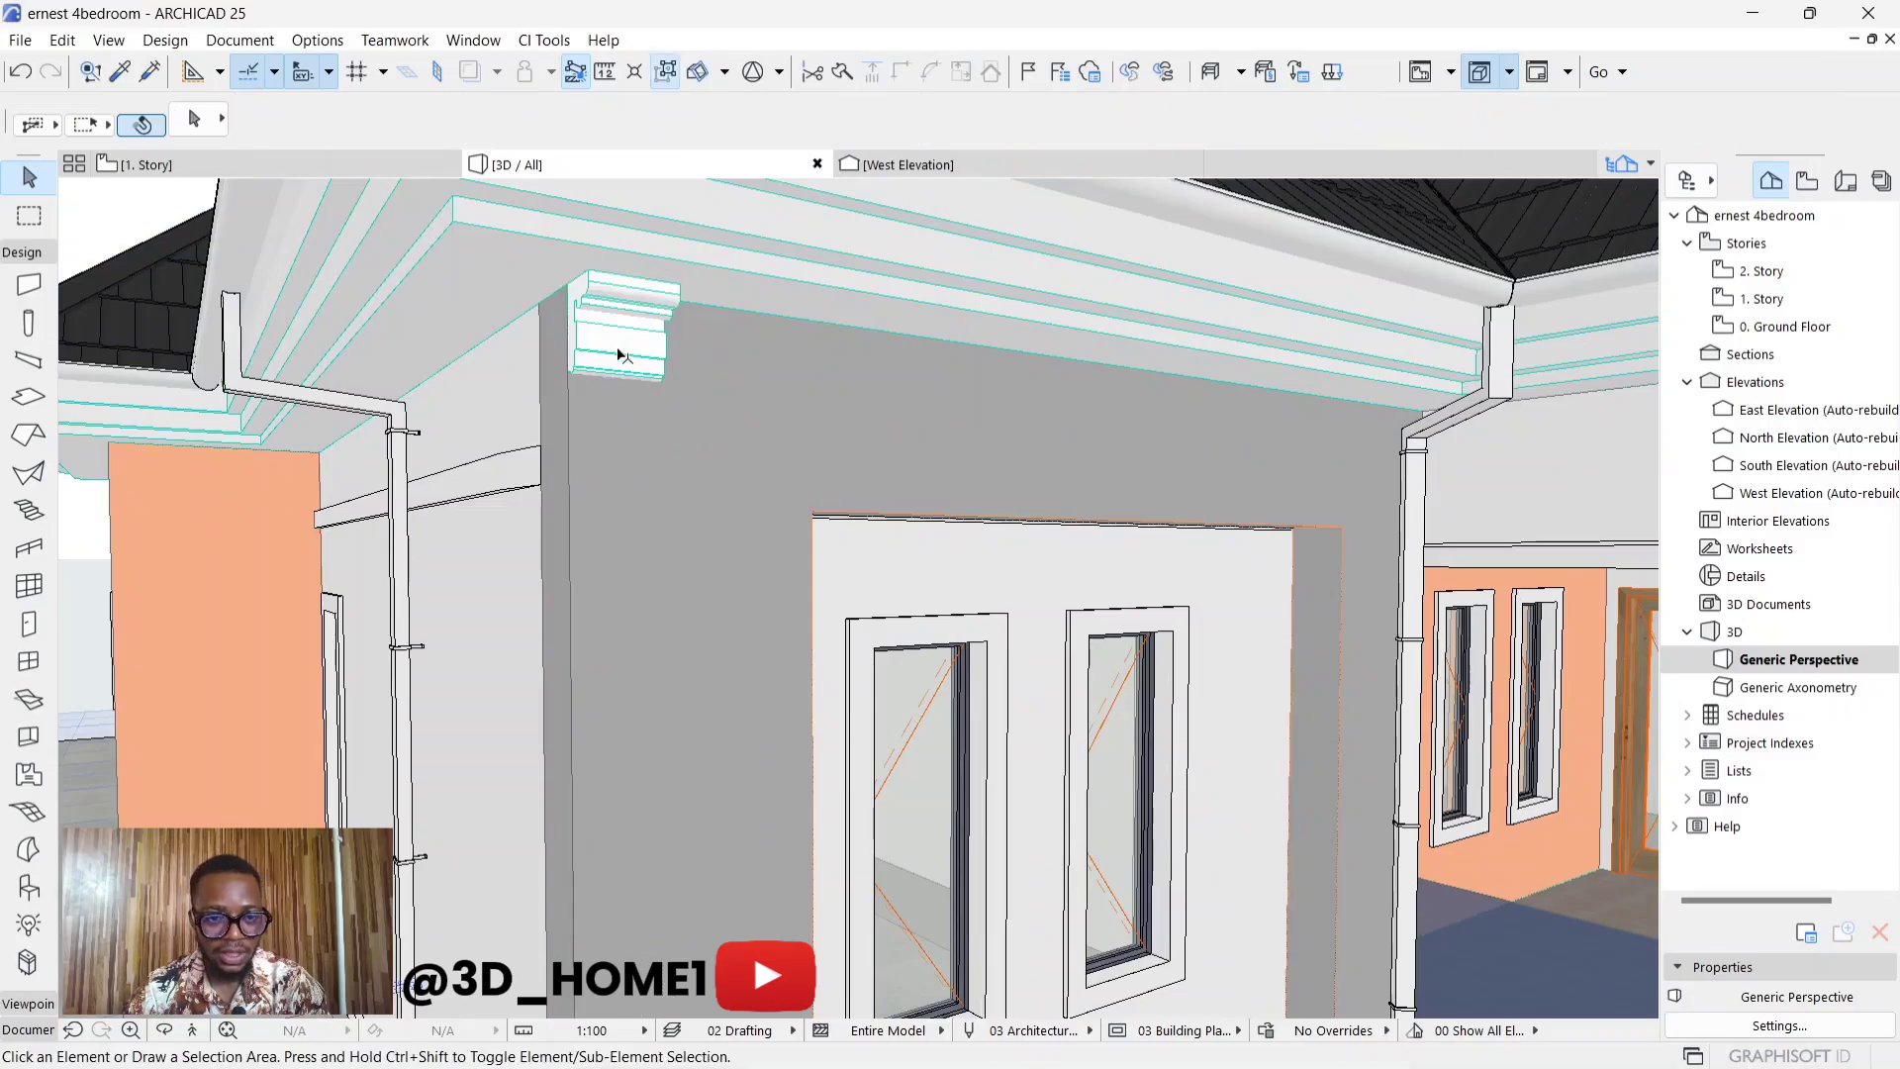
pyautogui.click(626, 344)
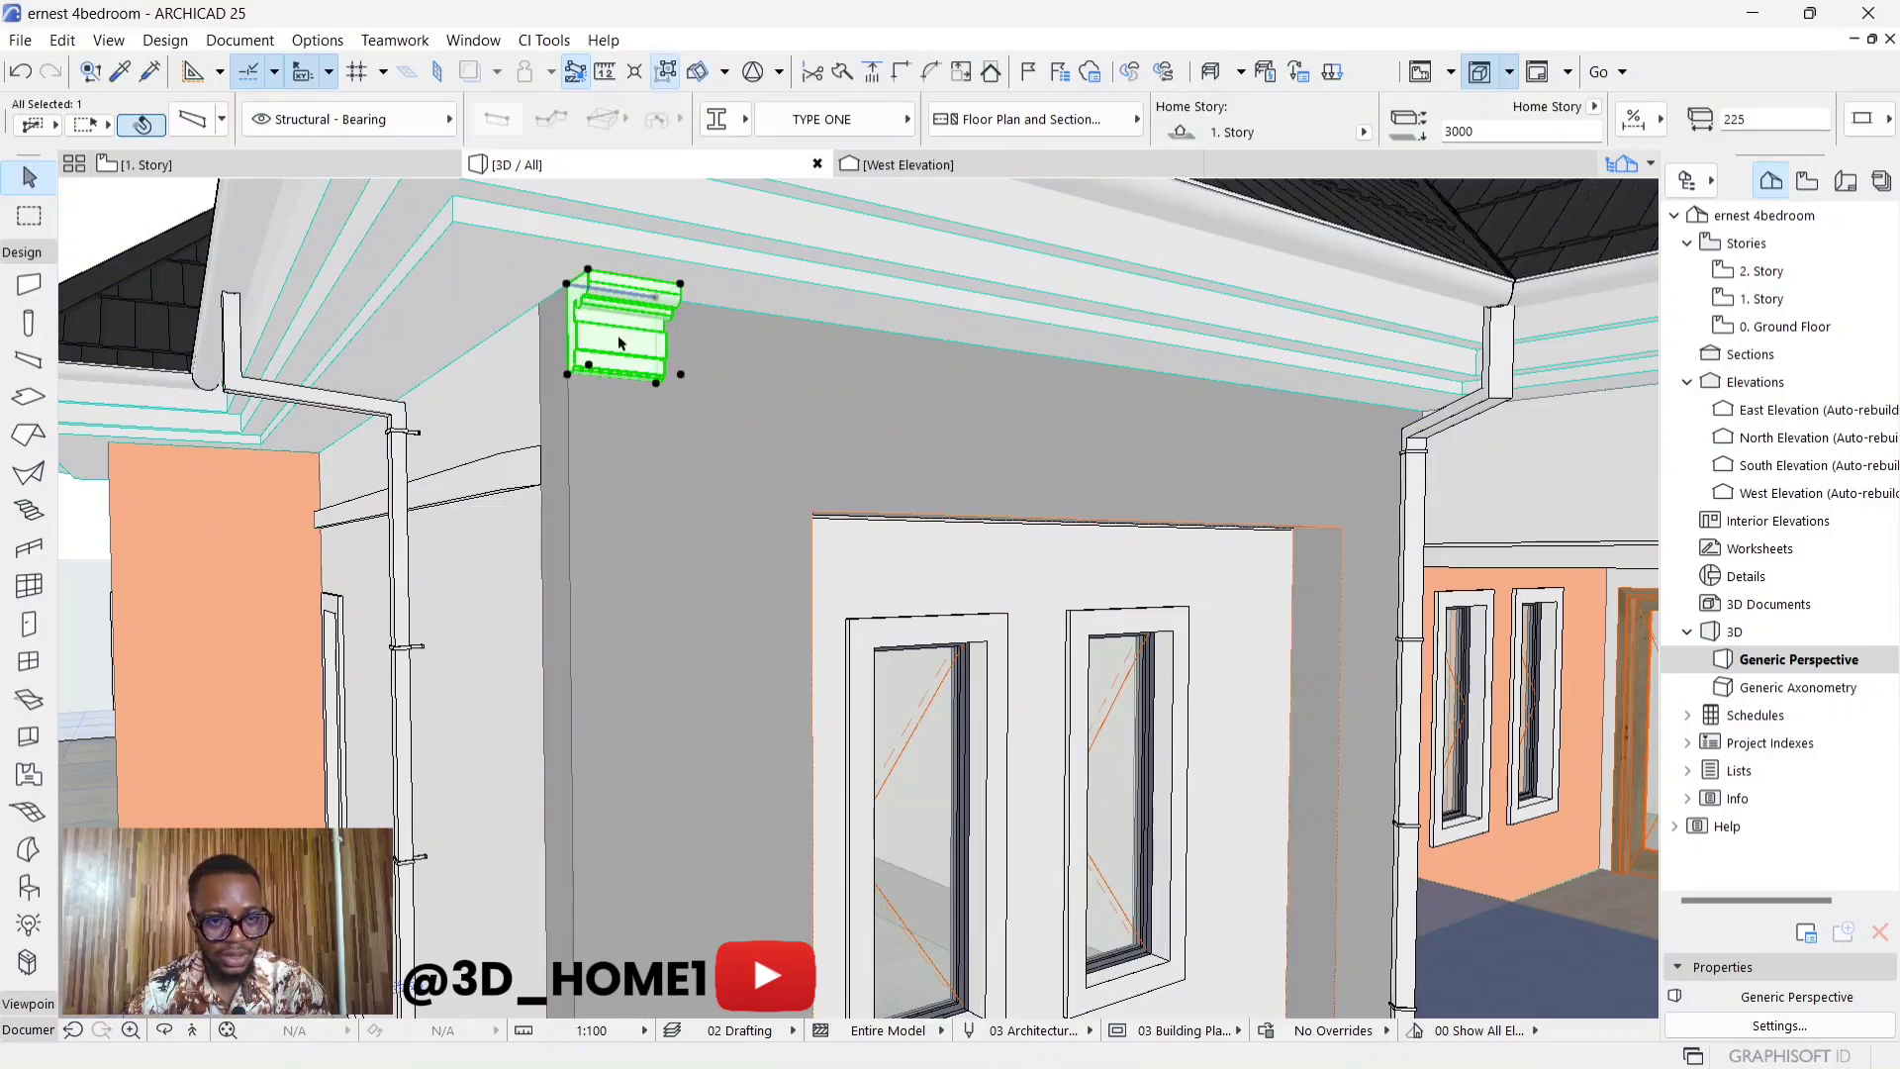
pyautogui.click(572, 379)
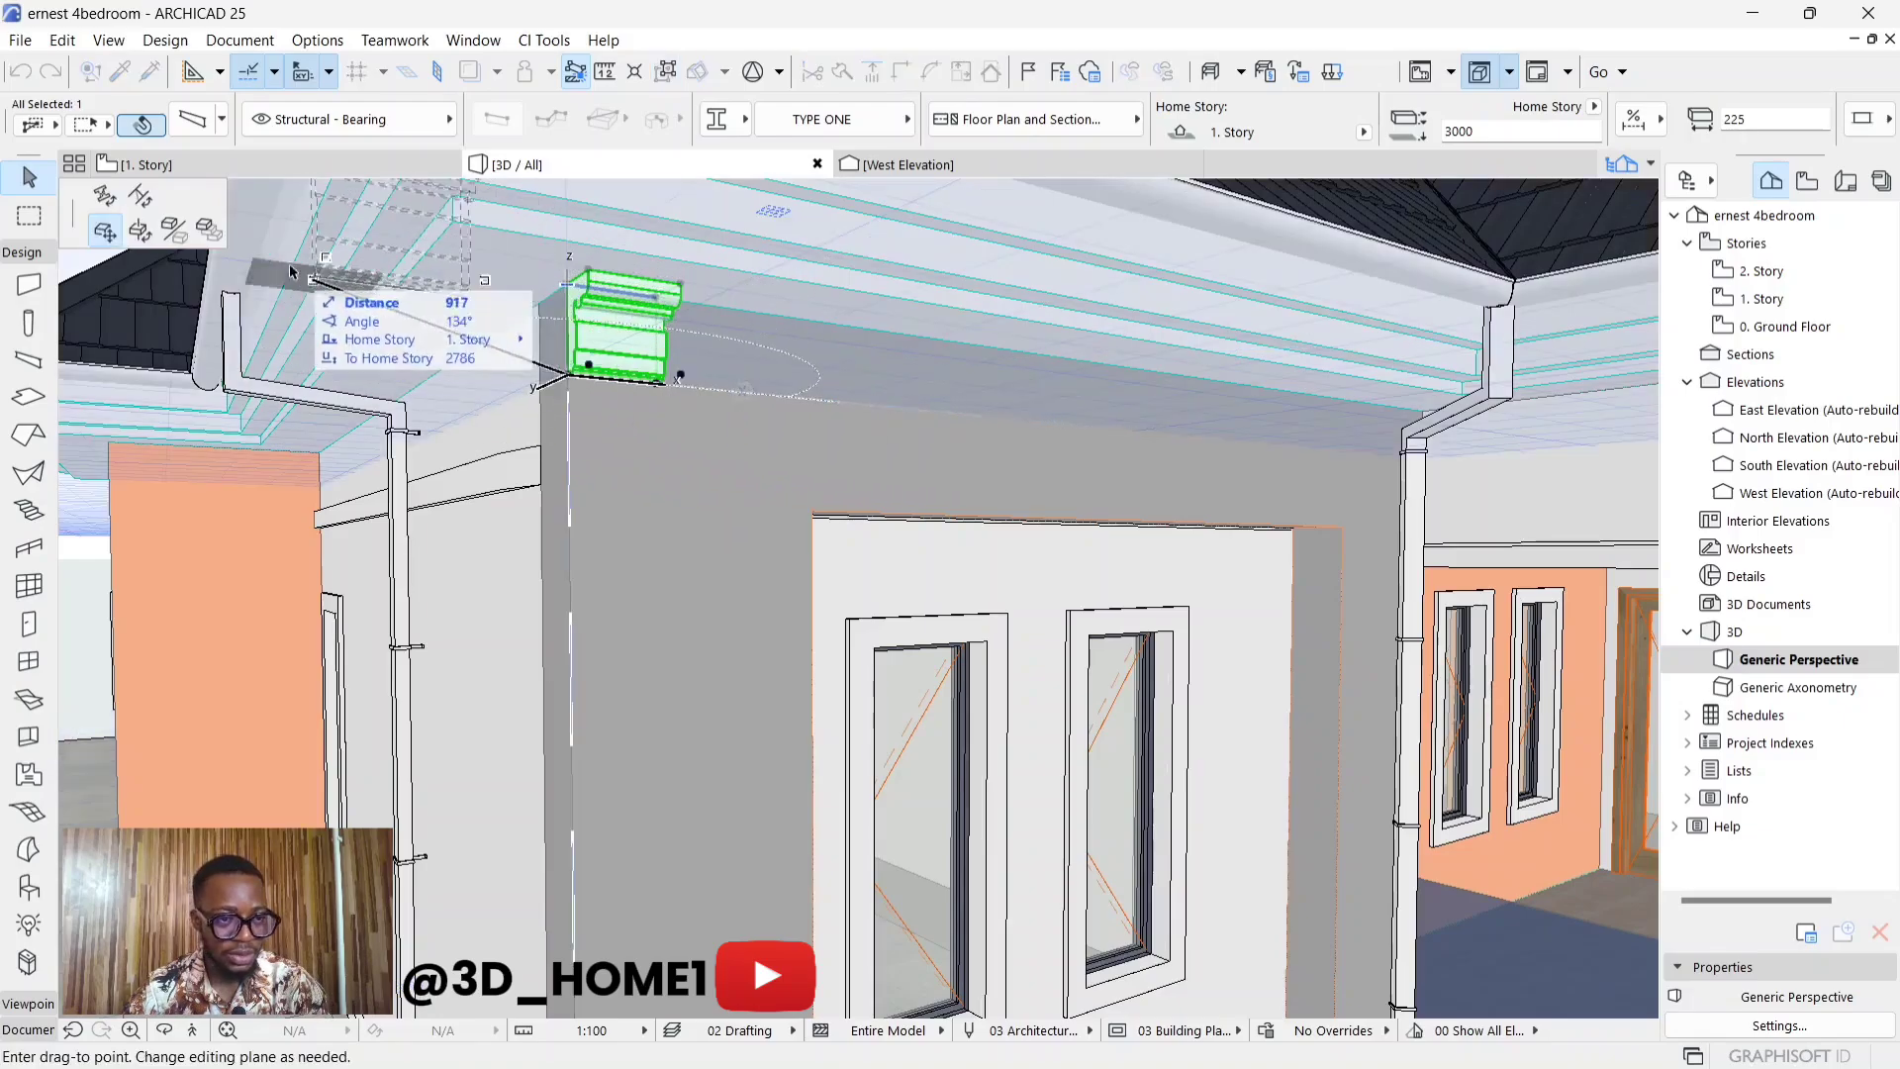
# - Multiply the bracket with Increment and Spread, filling 3600 along the wall top to its far corner
pyautogui.click(208, 230)
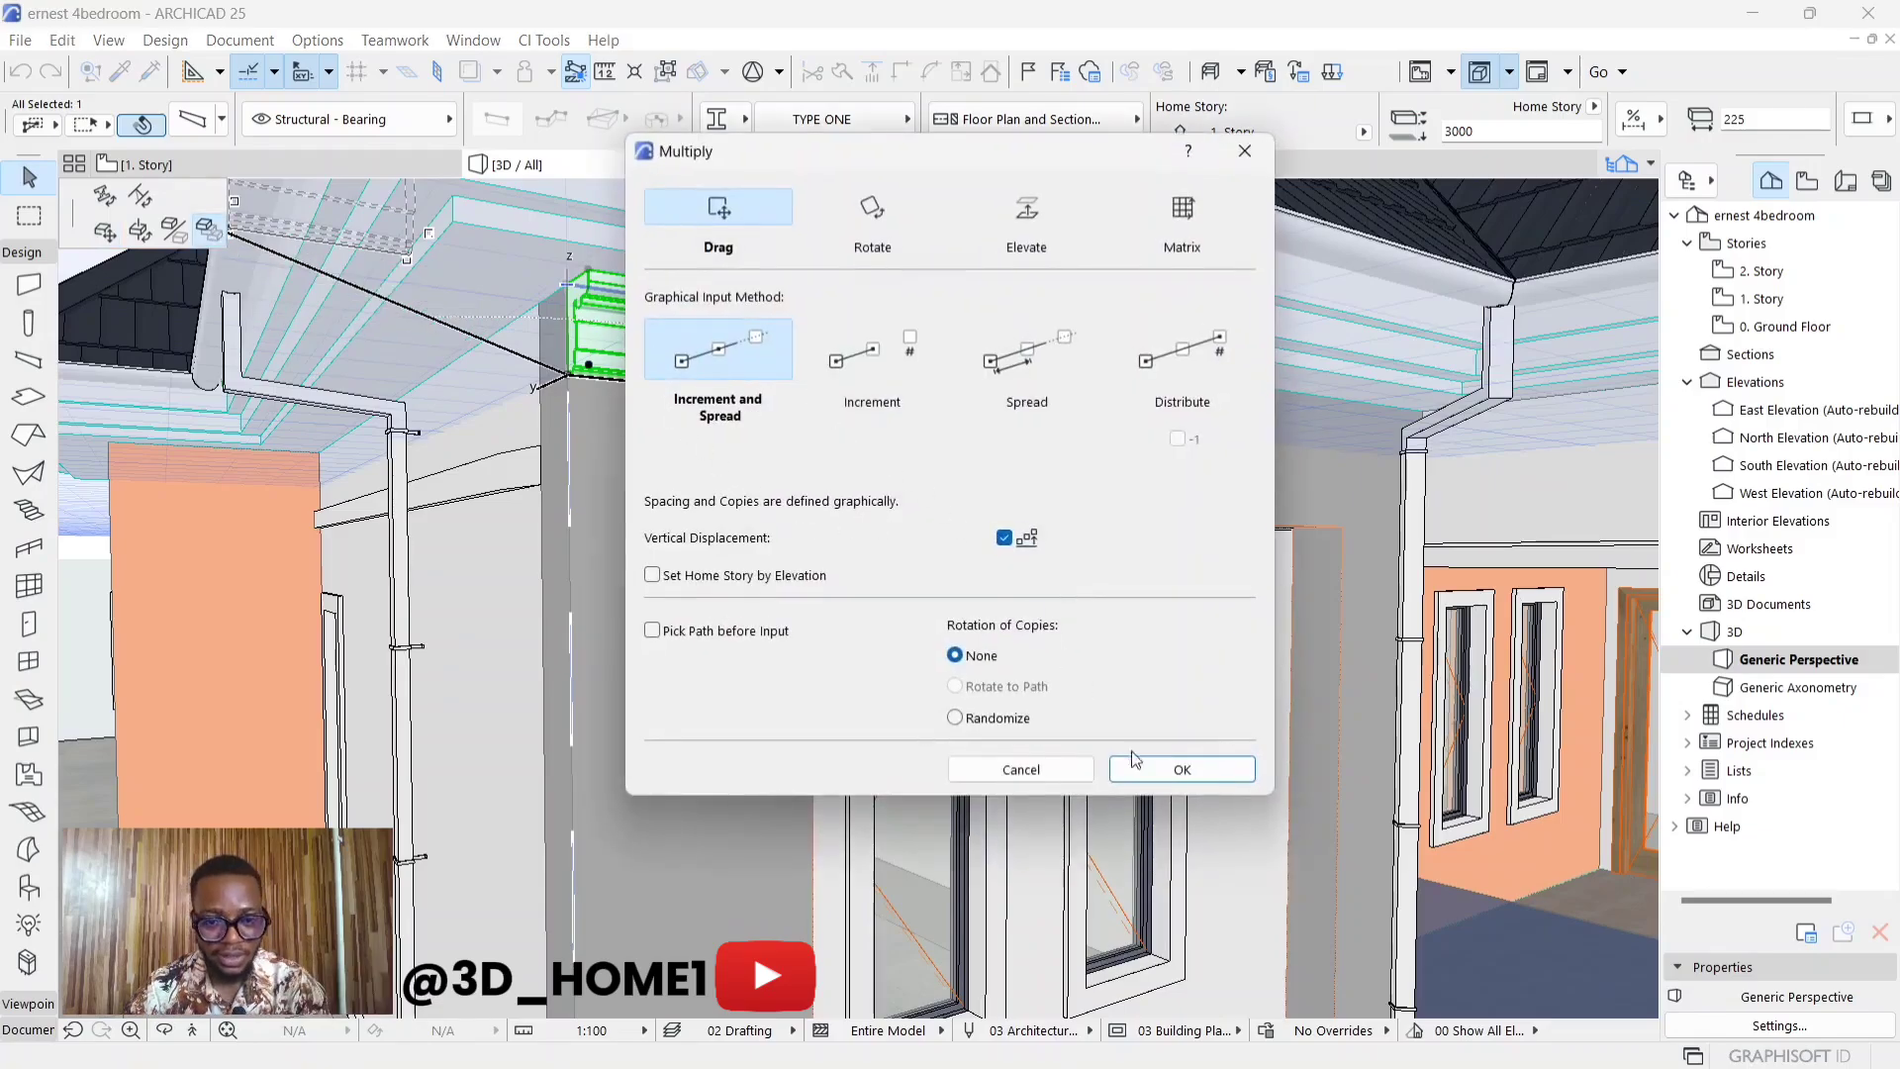
pyautogui.click(1166, 778)
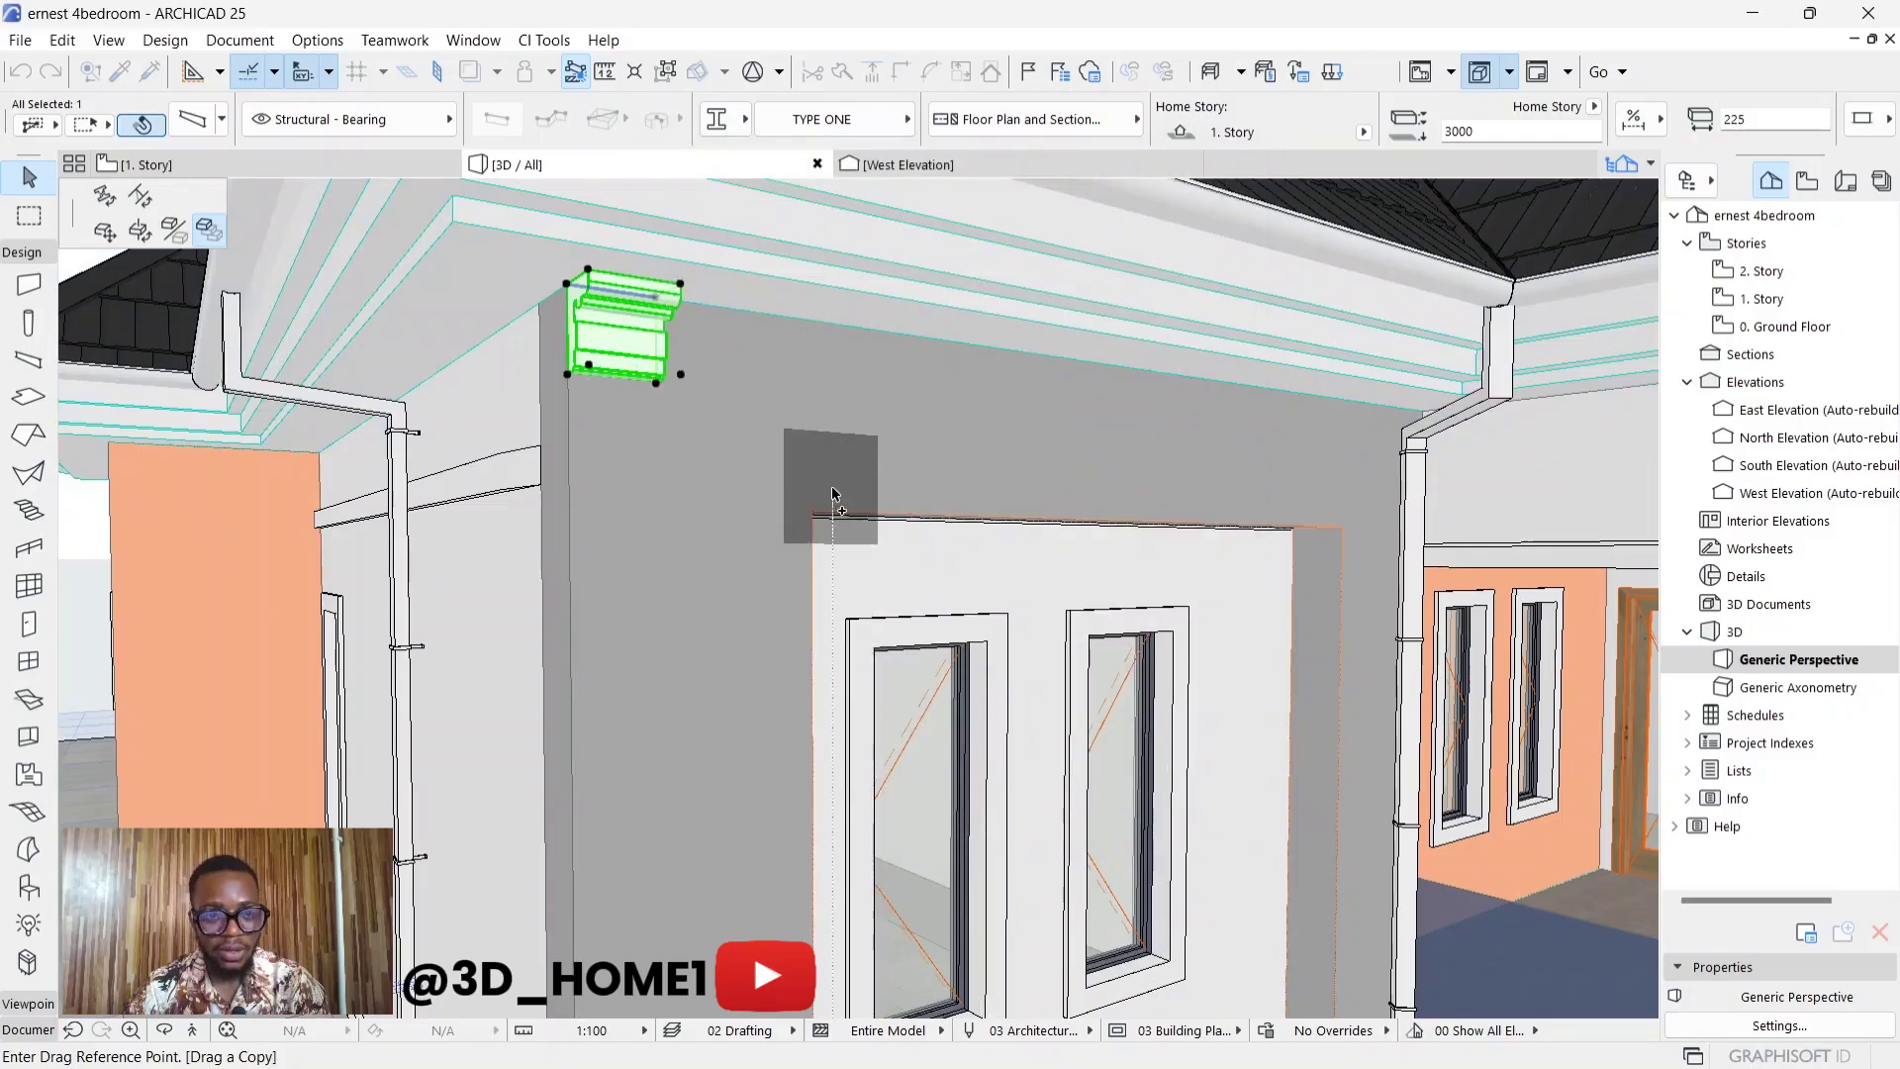
pyautogui.click(568, 377)
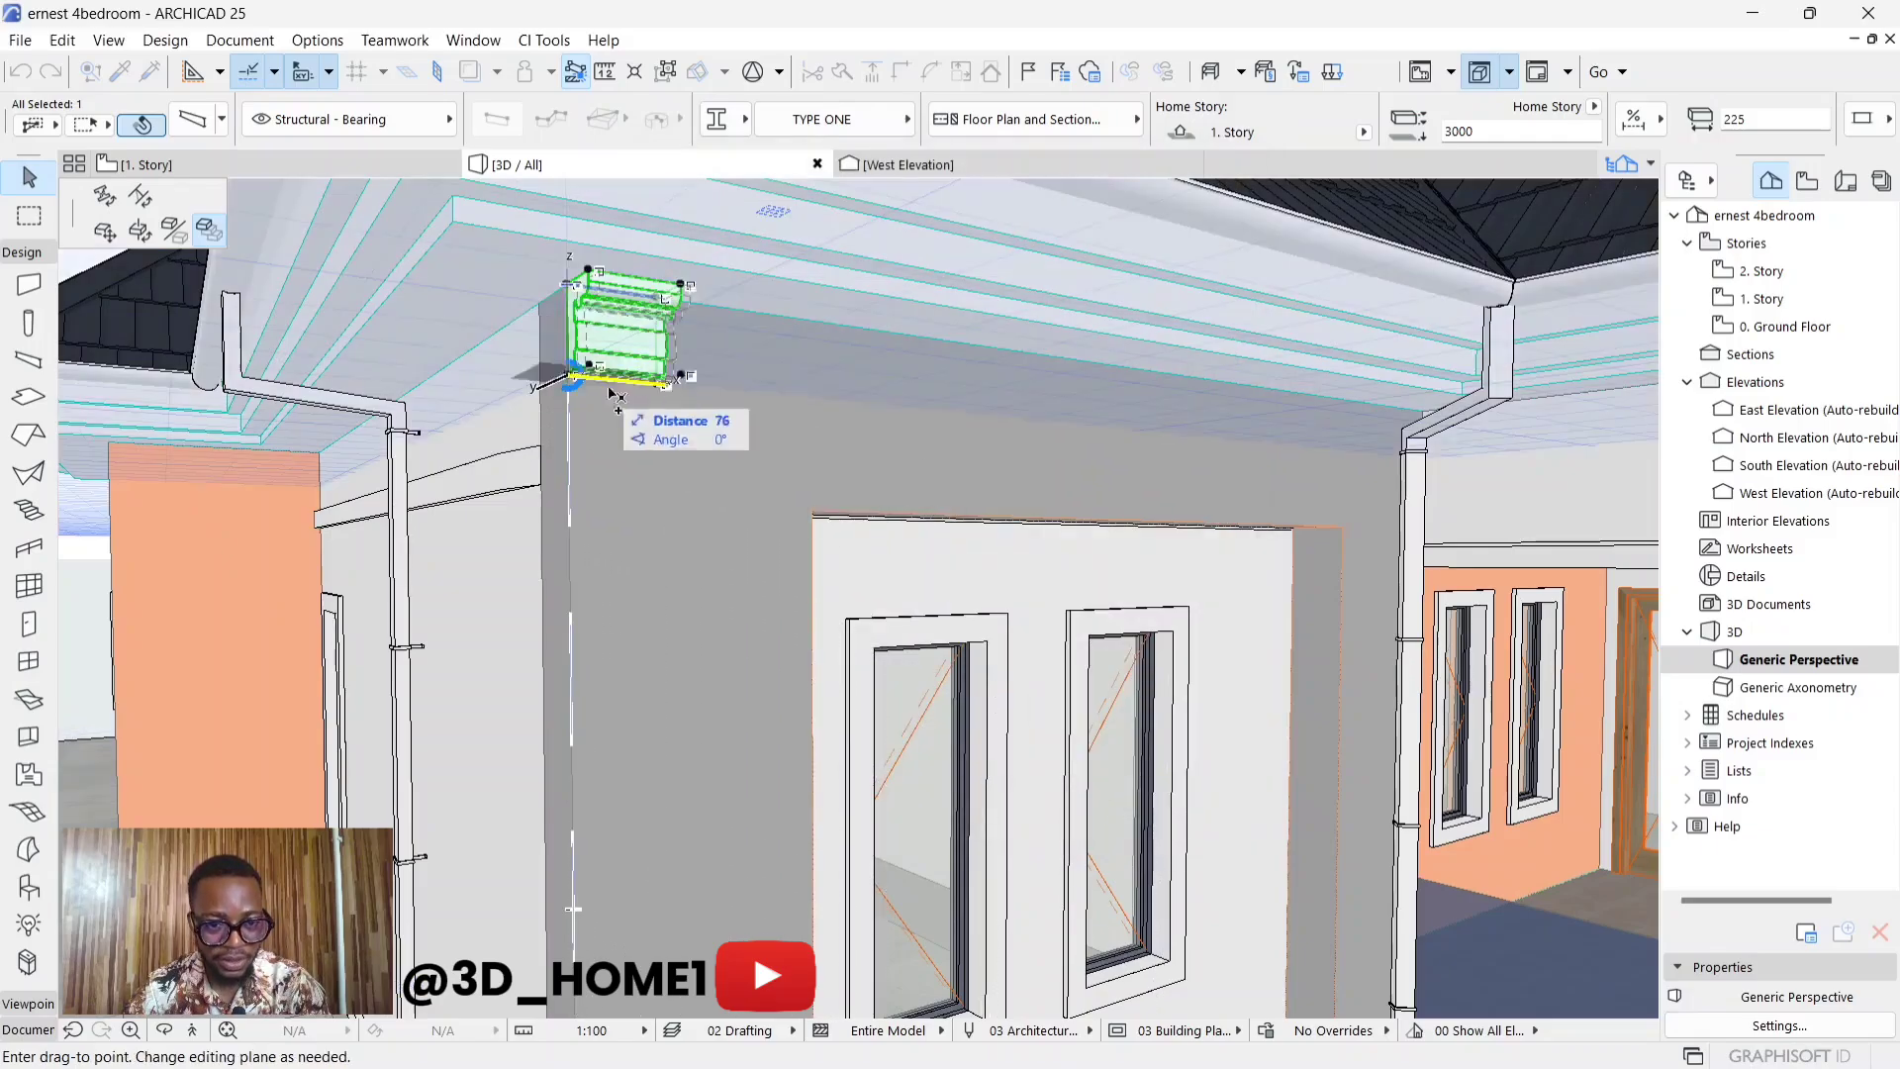
pyautogui.click(734, 406)
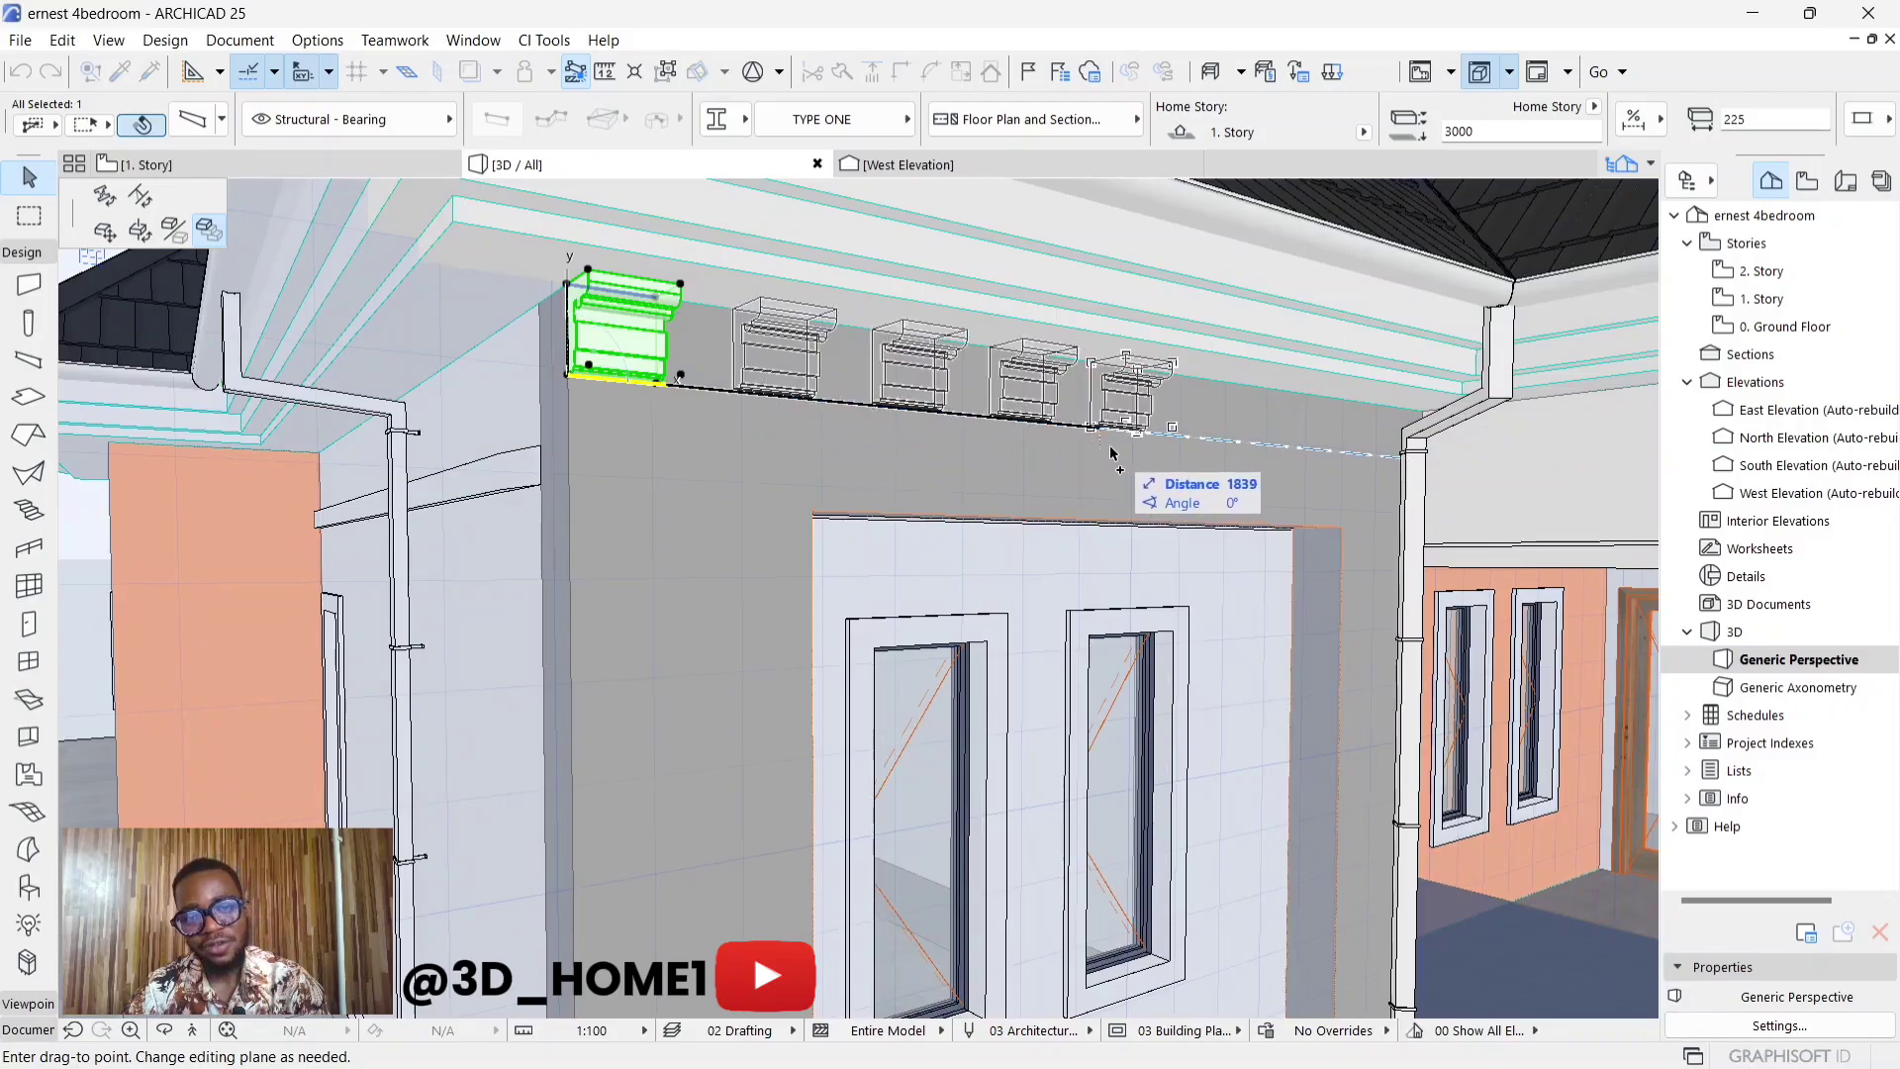
pyautogui.press('Tab')
pyautogui.click(1400, 476)
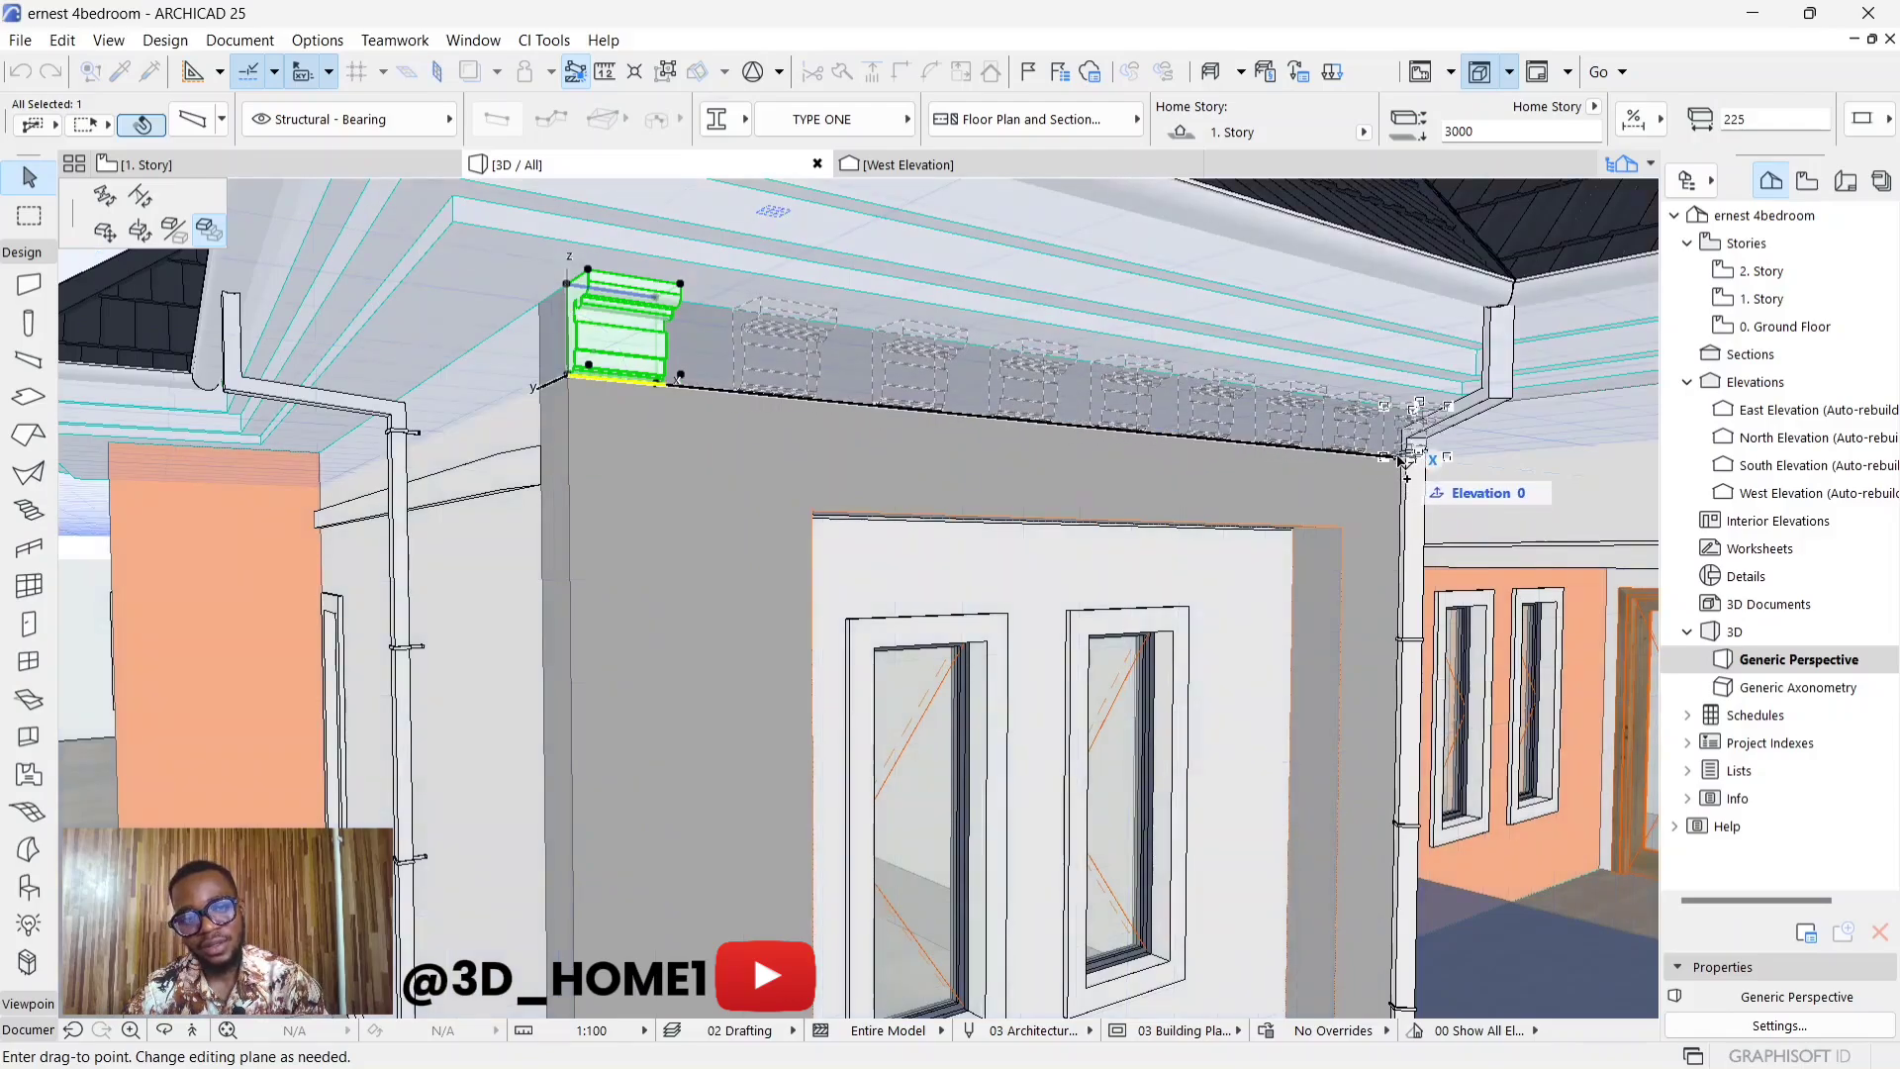
pyautogui.press('Escape')
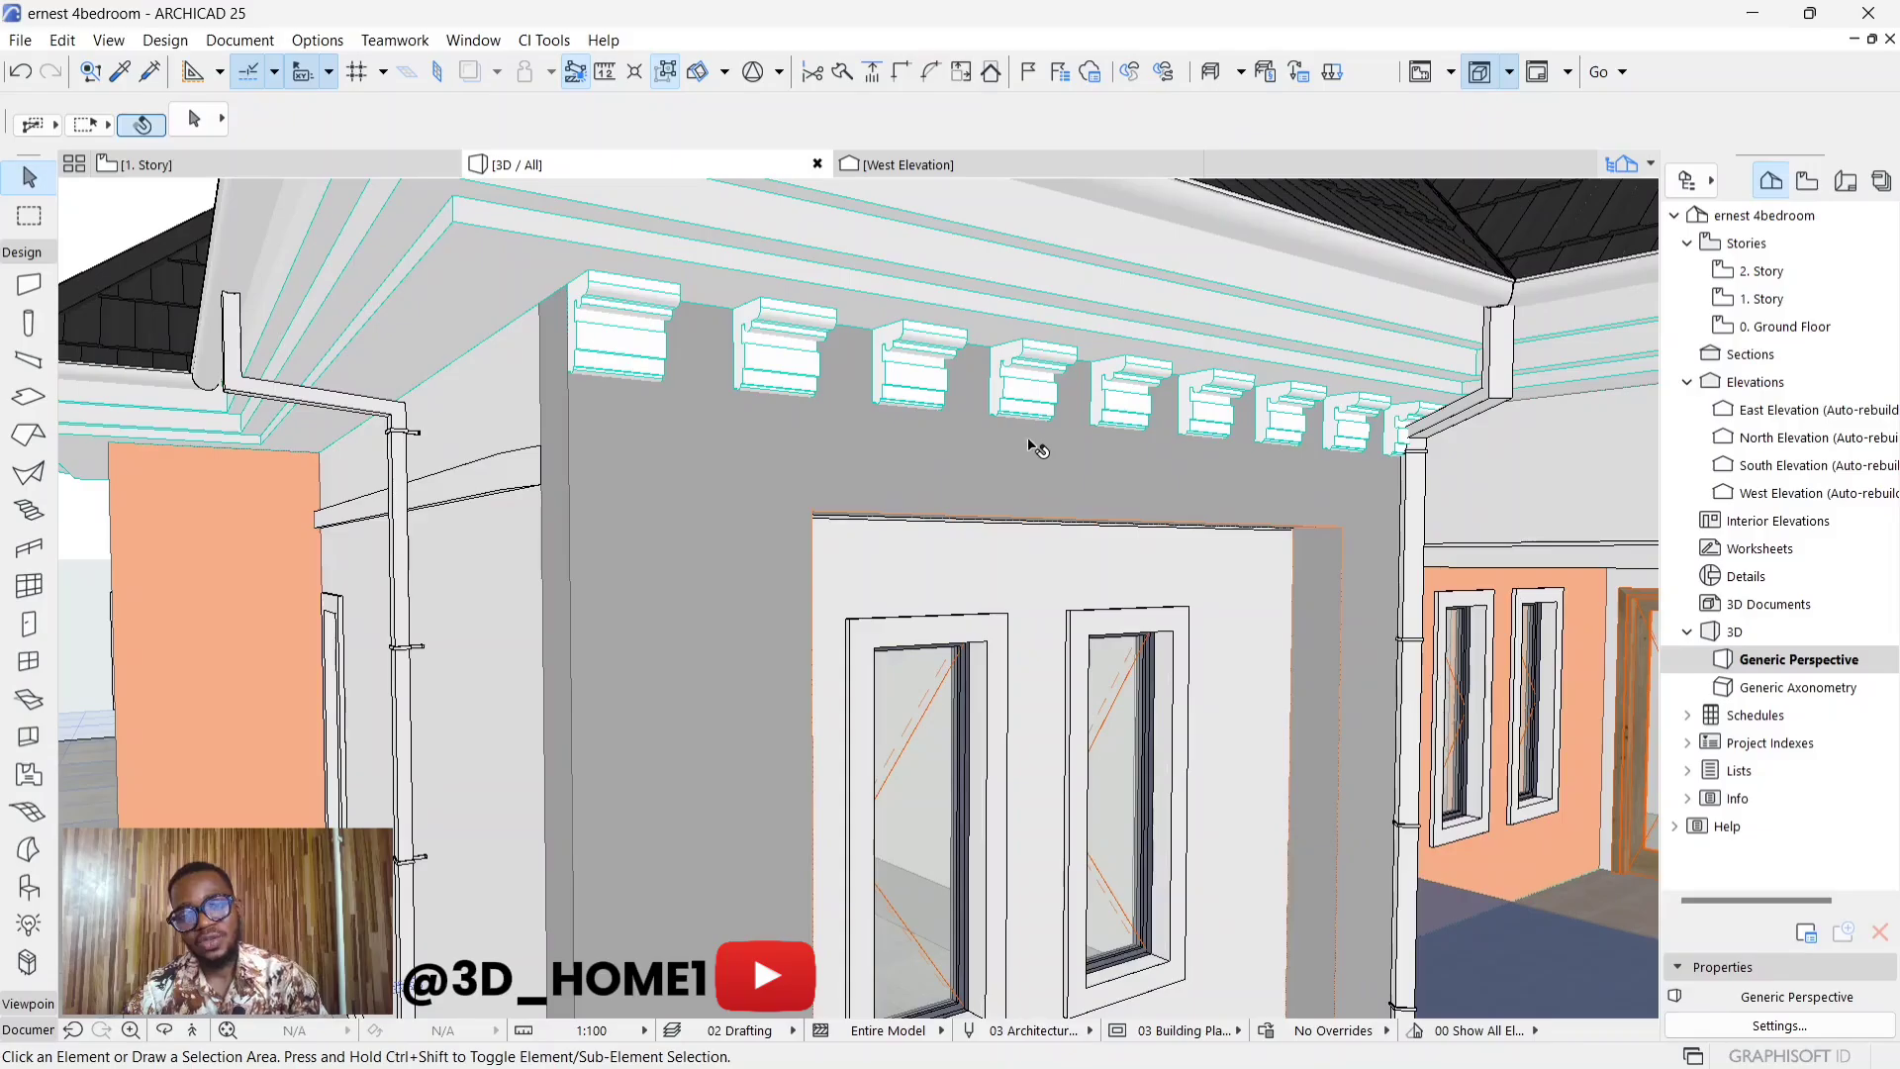
pyautogui.scroll(-1, 864, 478)
pyautogui.scroll(-5, 864, 479)
pyautogui.press('o')
pyautogui.keyDown('shift'); pyautogui.moveTo(1104, 775); pyautogui.dragTo(766, 524, button='middle'); pyautogui.keyUp('shift')
pyautogui.scroll(4, 766, 523)
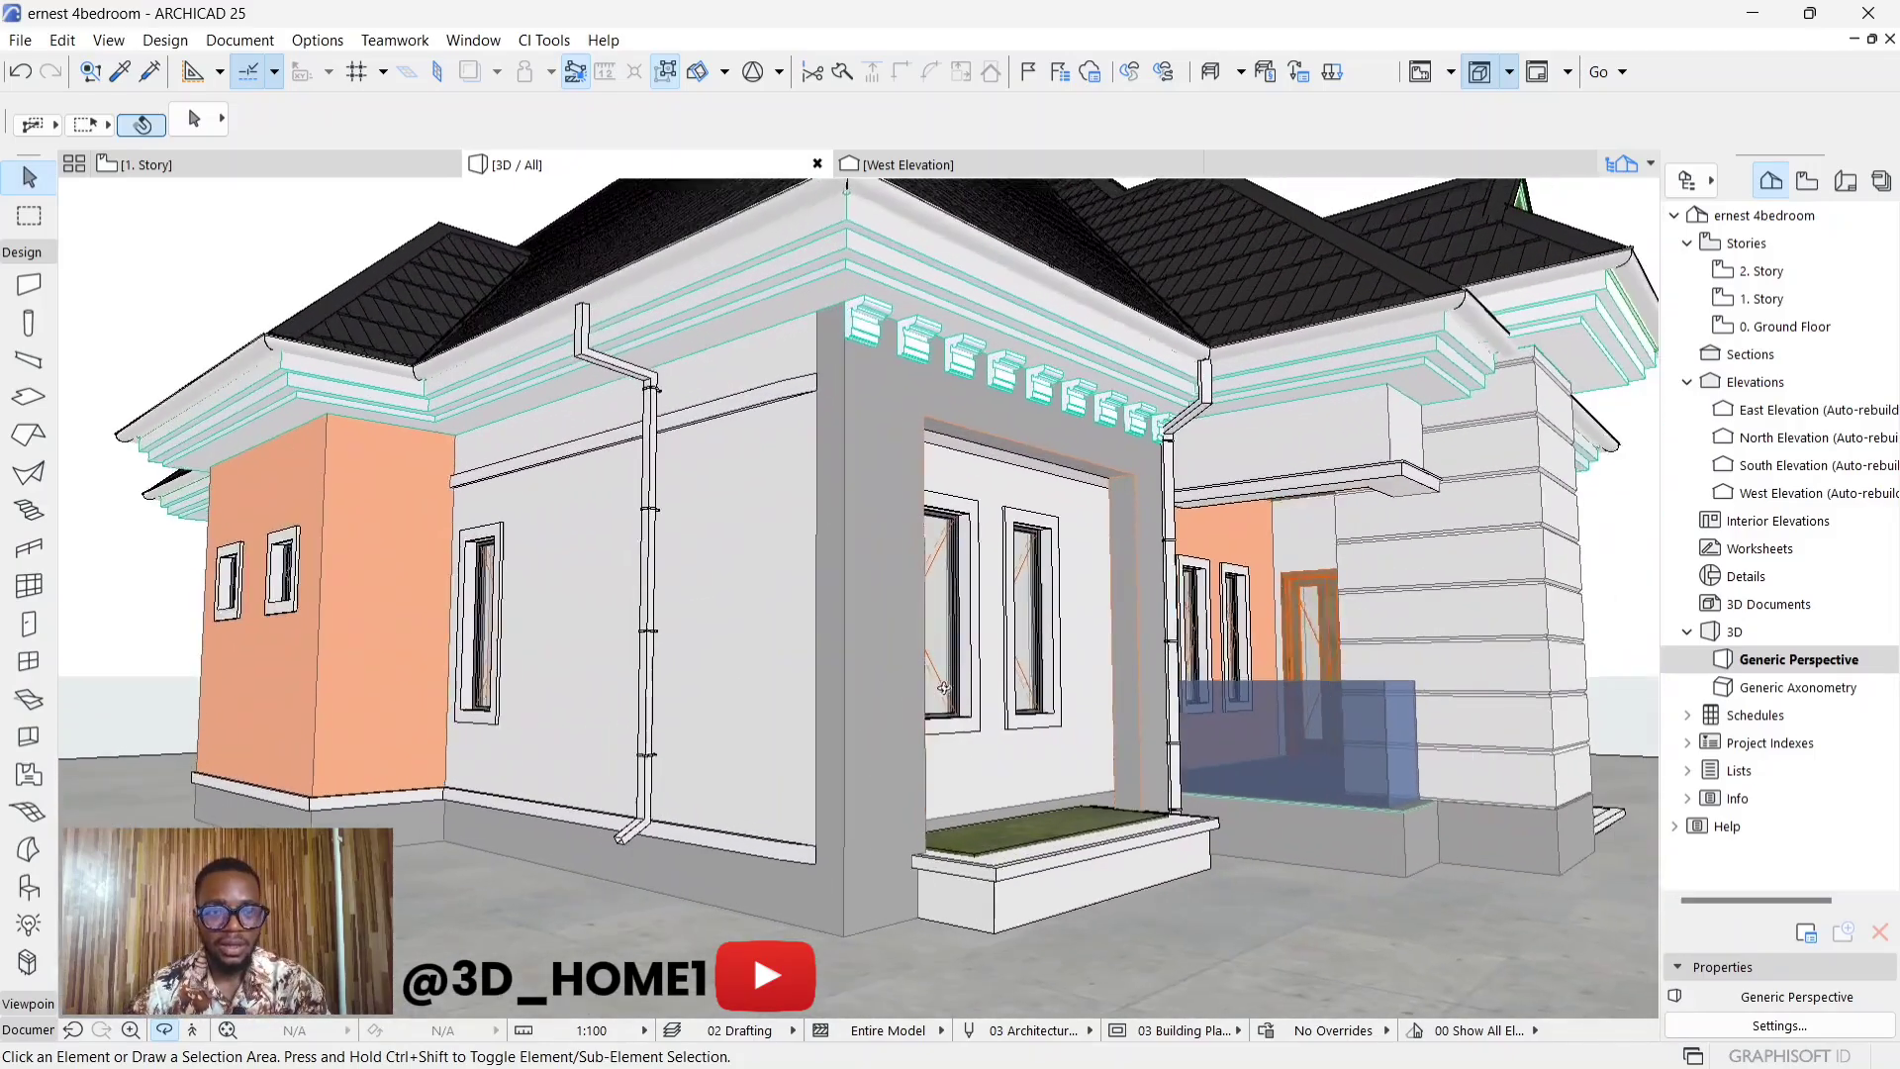
pyautogui.scroll(5, 874, 309)
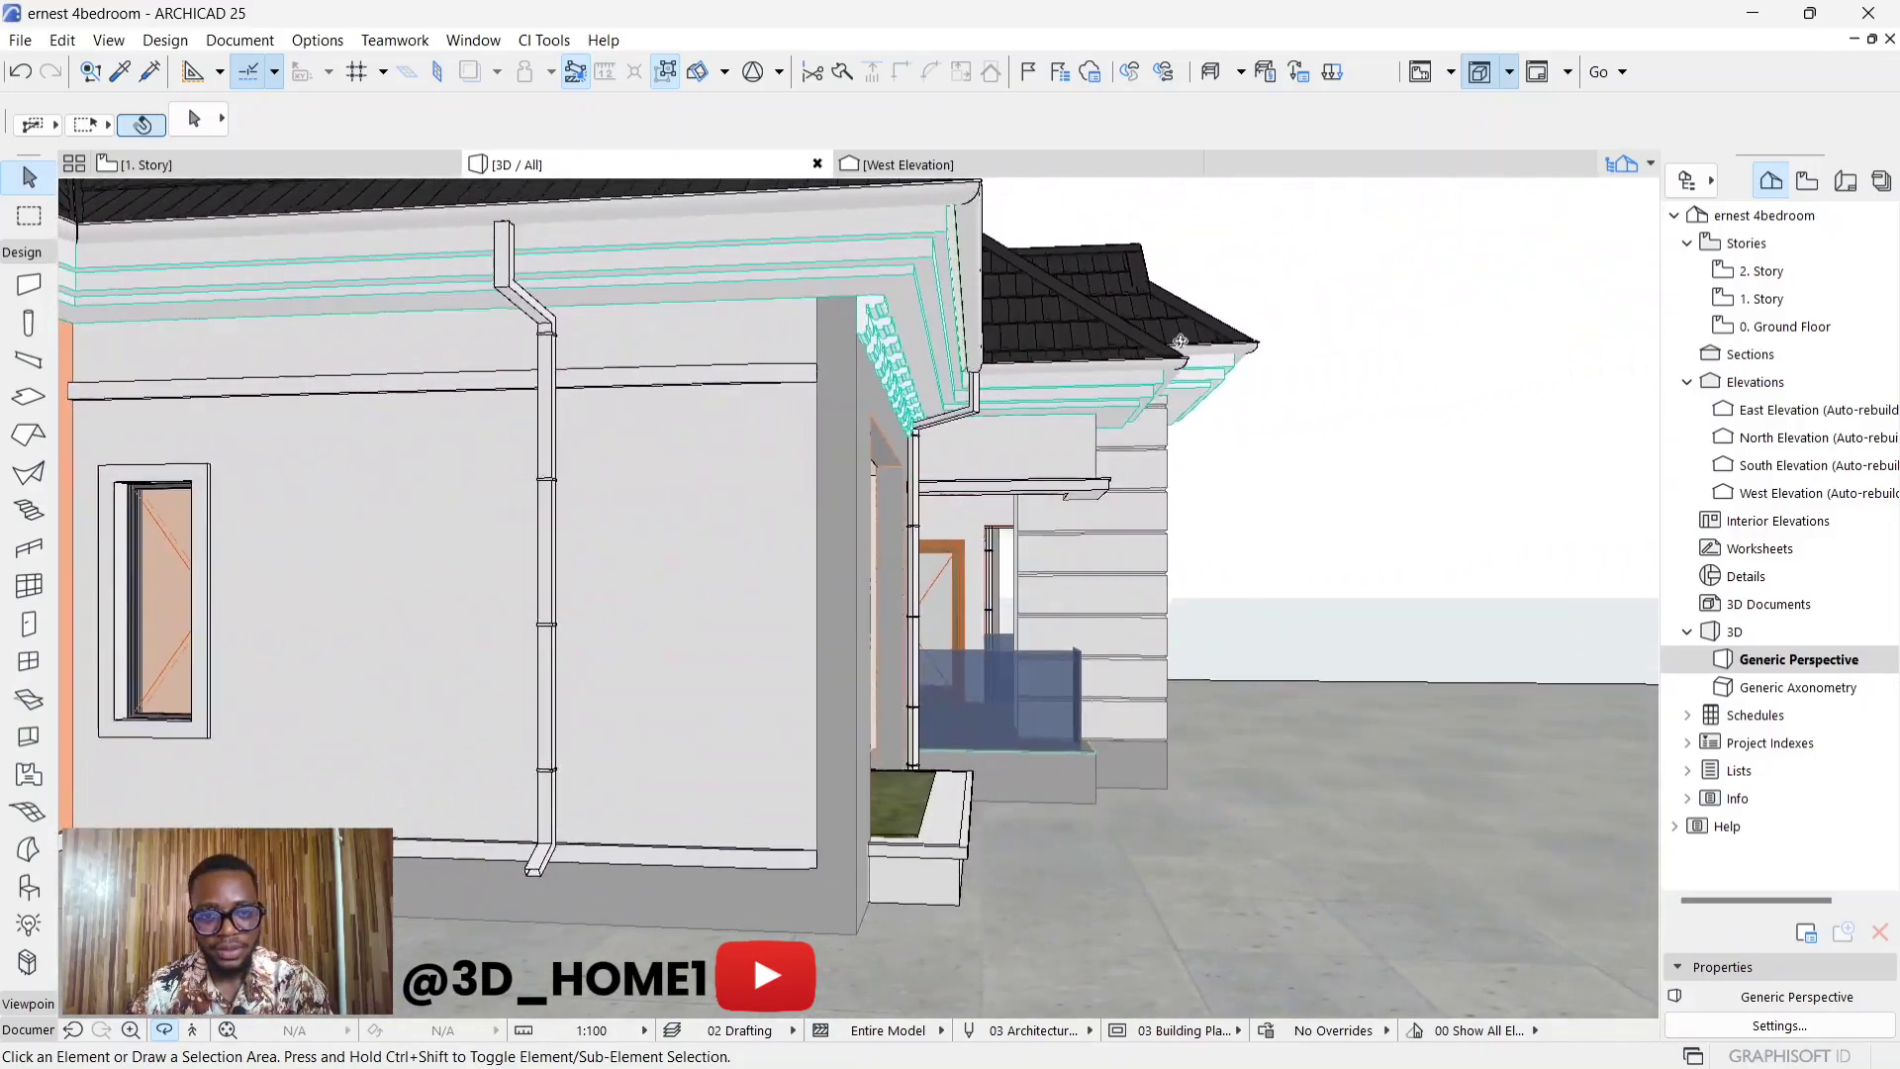
pyautogui.scroll(5, 977, 364)
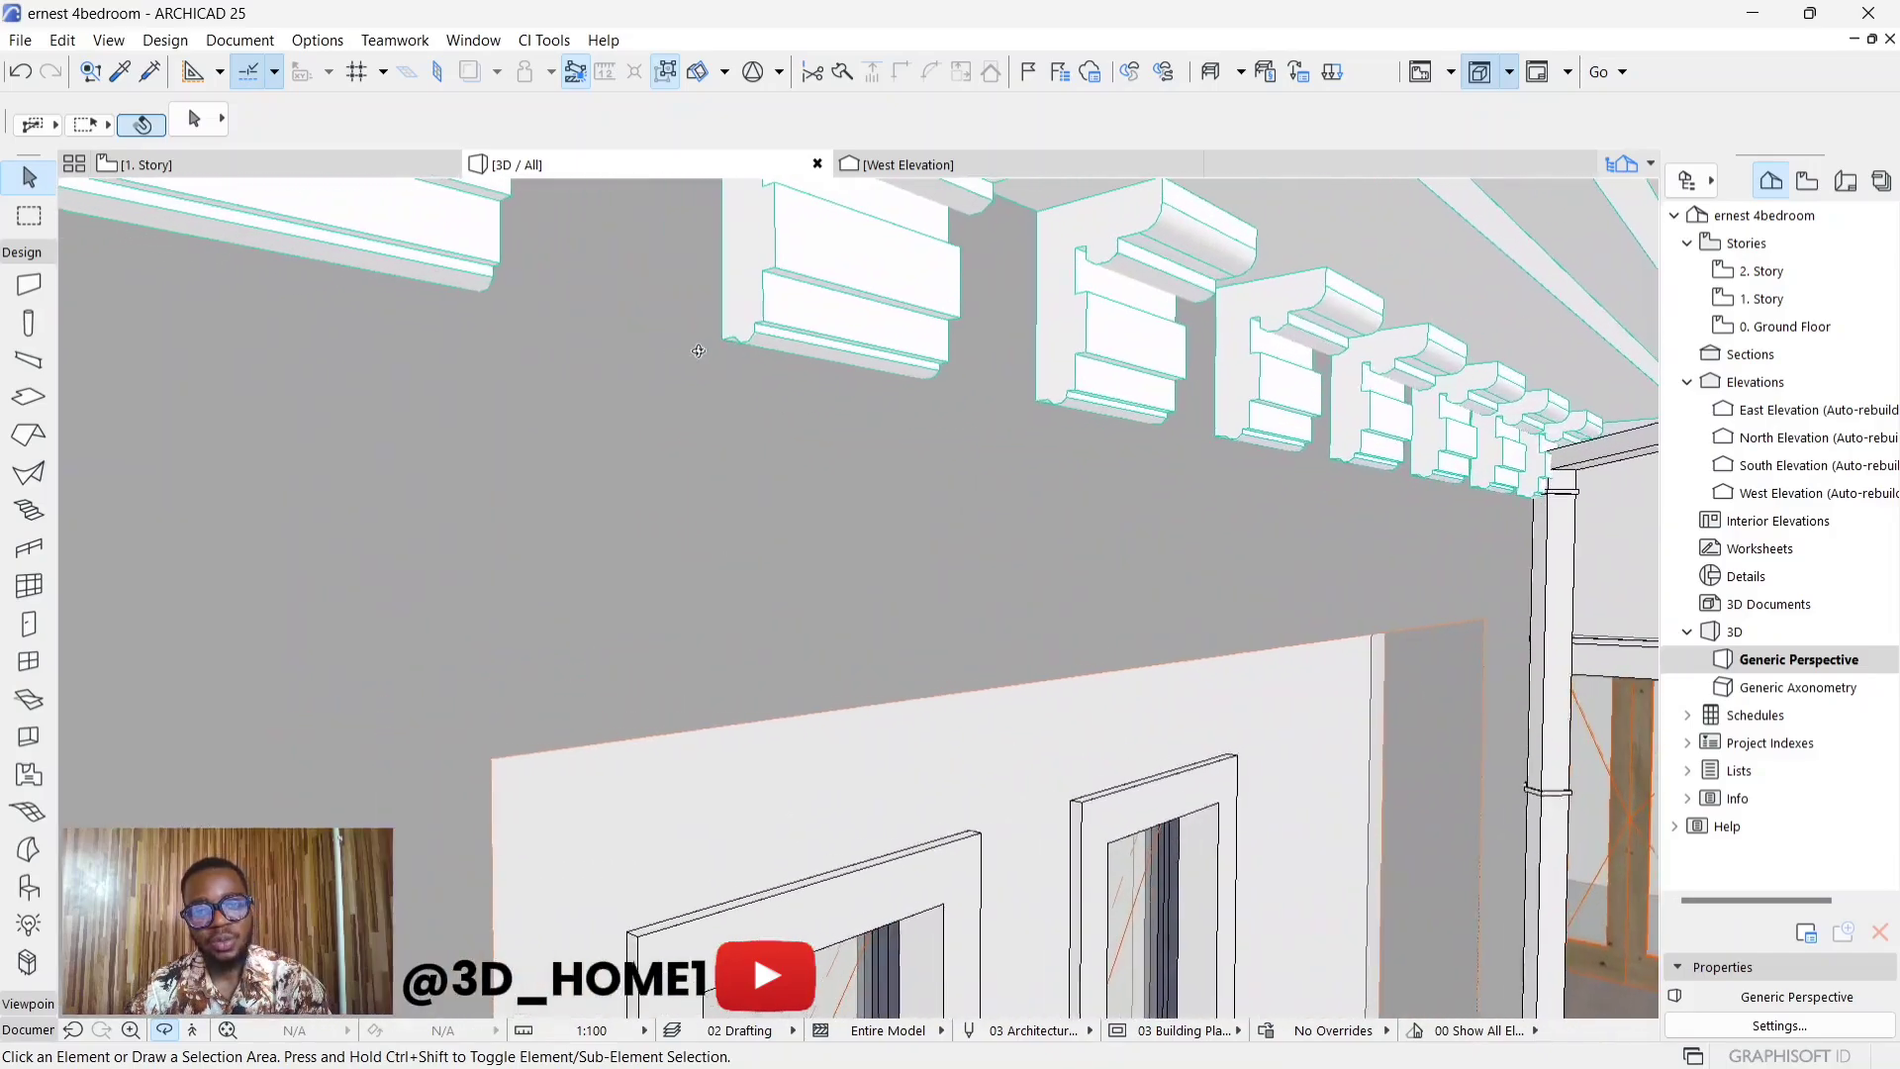
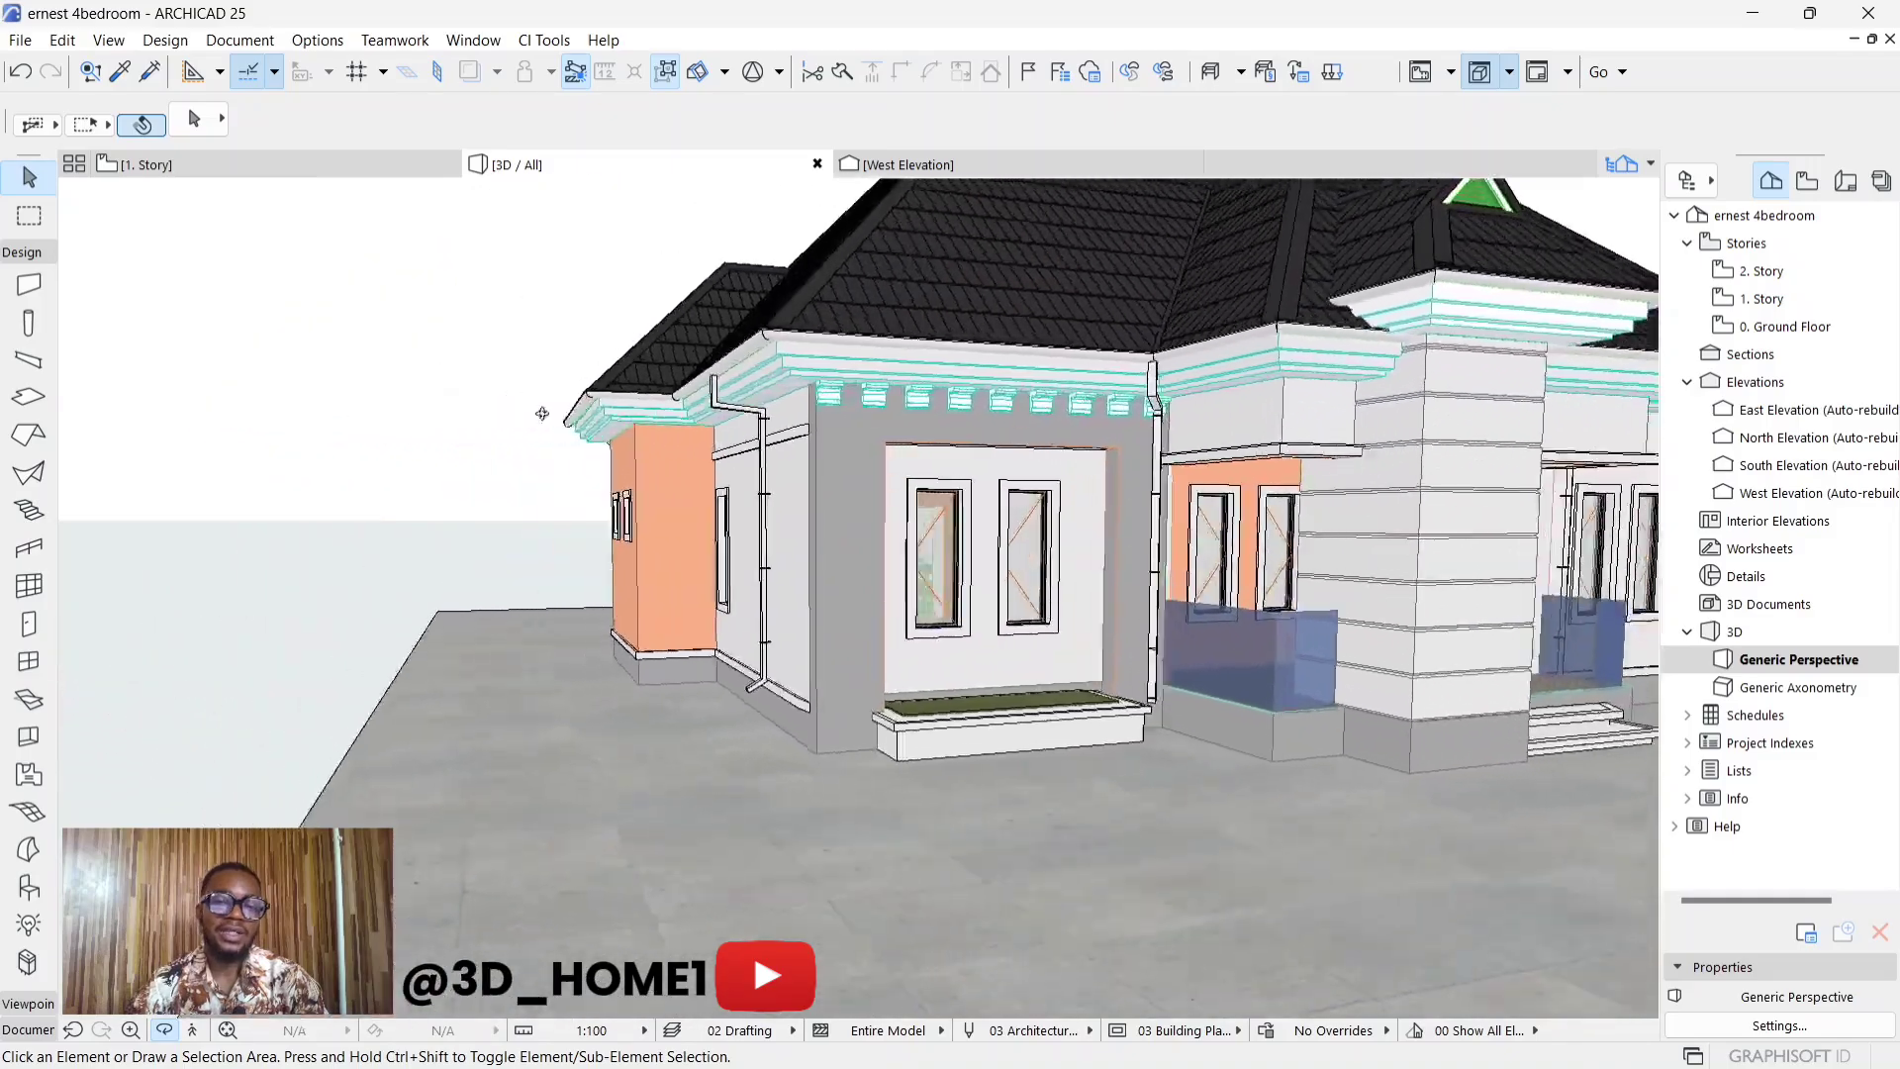
# - Orbit the model to view the building's left side
pyautogui.scroll(3, 800, 385)
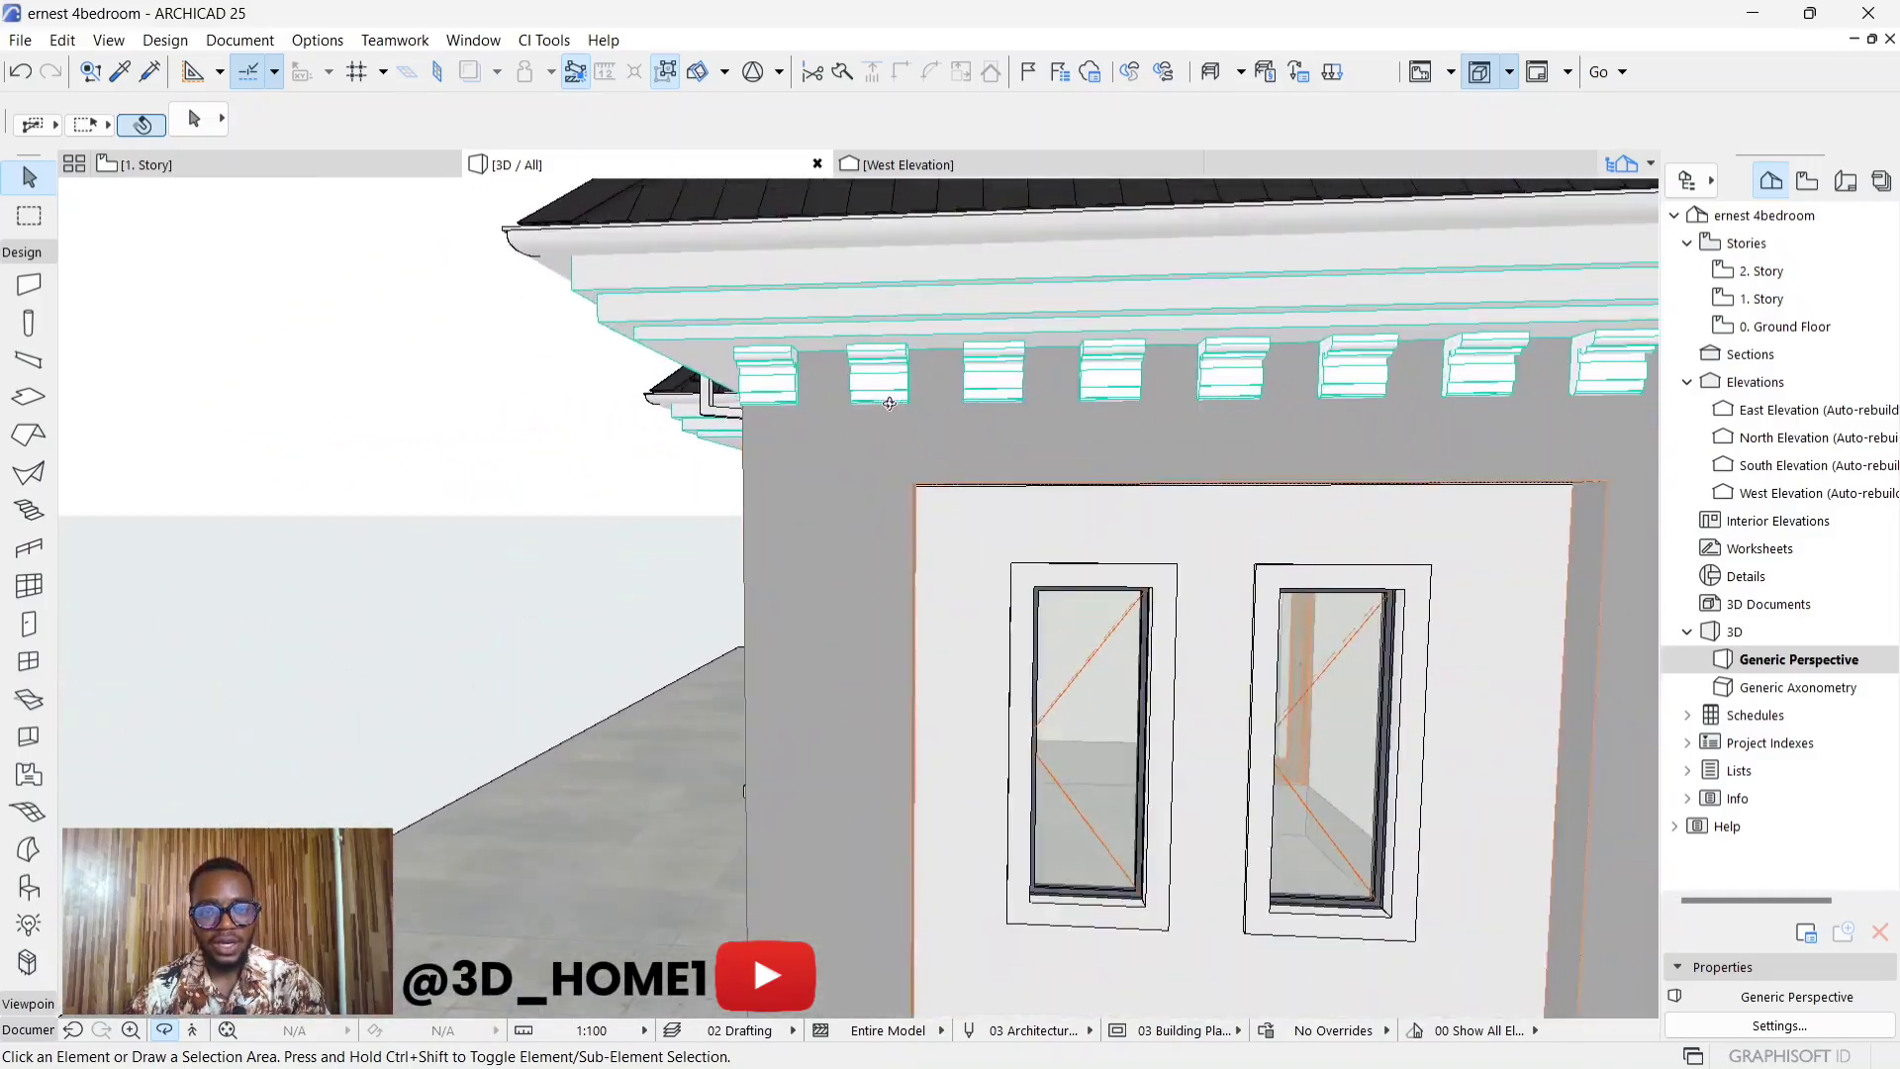
pyautogui.scroll(-3, 828, 401)
pyautogui.moveTo(769, 436); pyautogui.dragTo(1087, 449)
pyautogui.scroll(5, 868, 398)
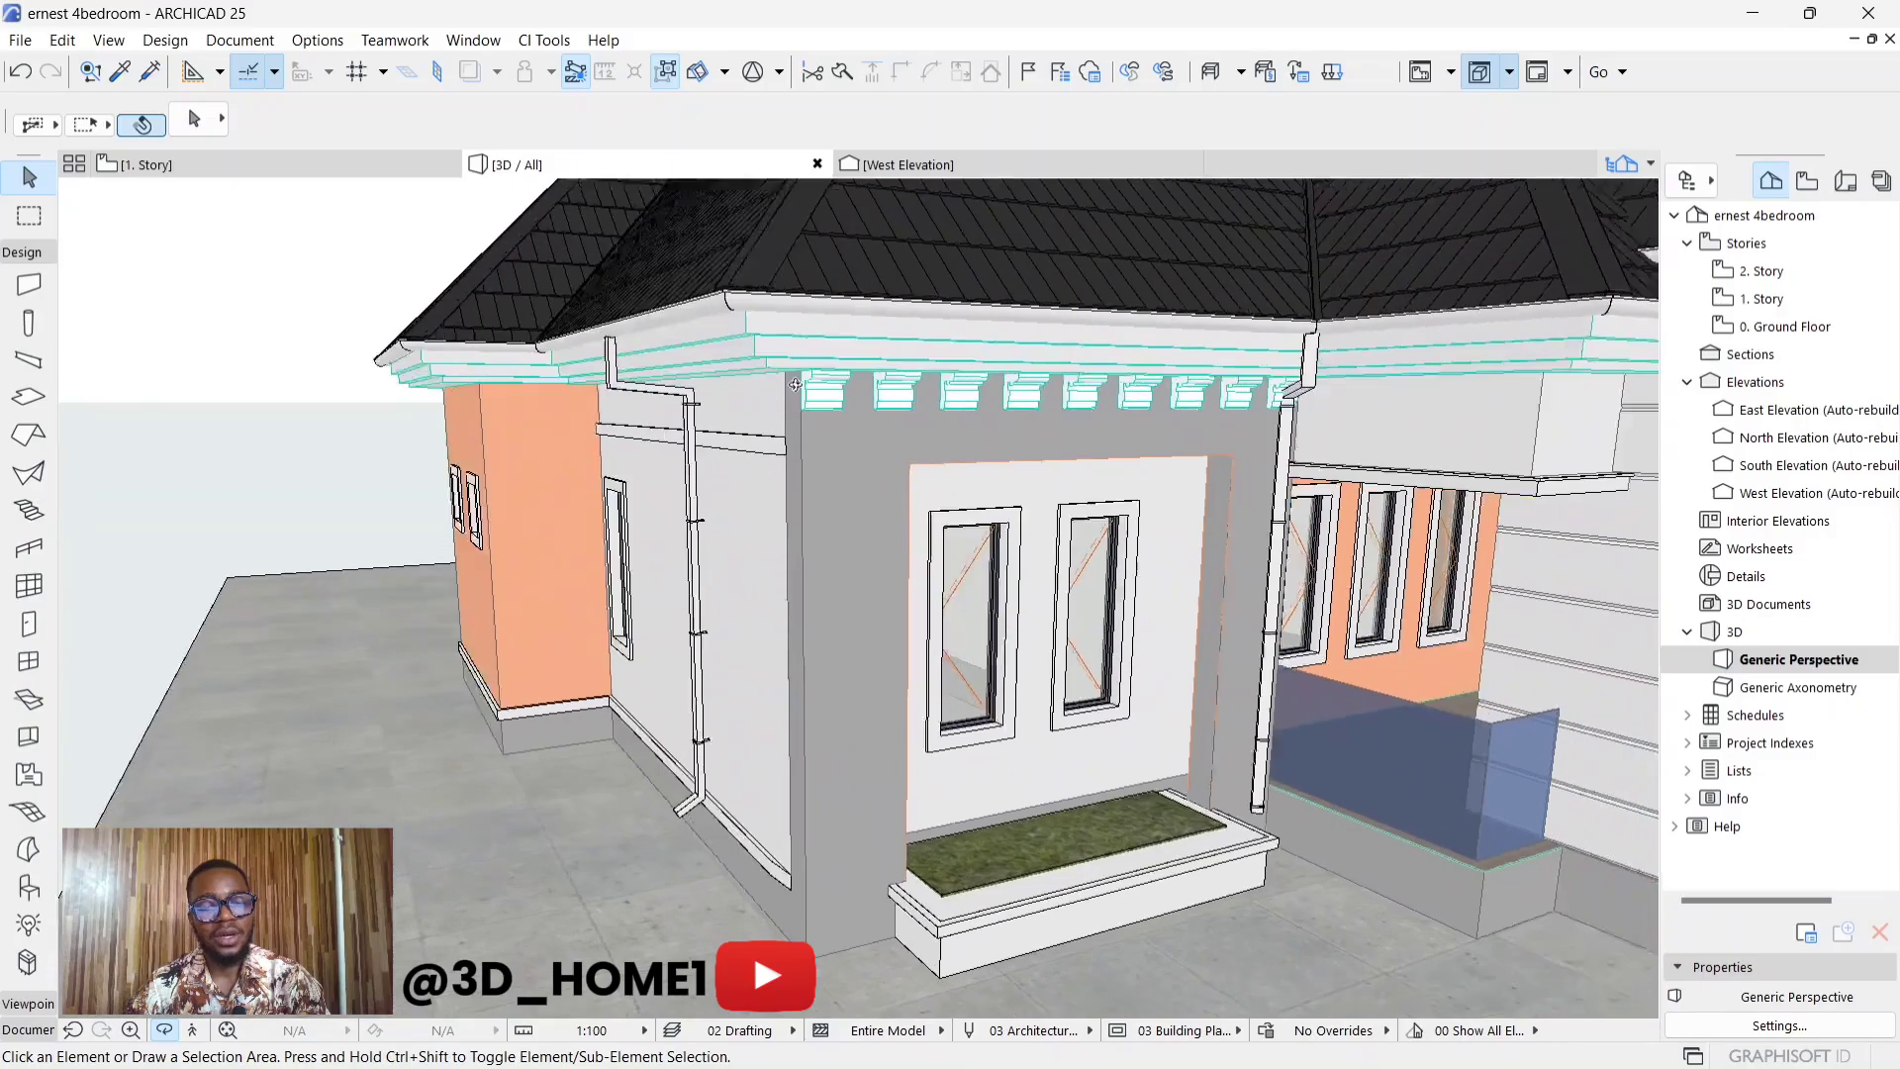
# - Select the Beam tool with the TYPE ONE cornice profile
pyautogui.scroll(2, 868, 398)
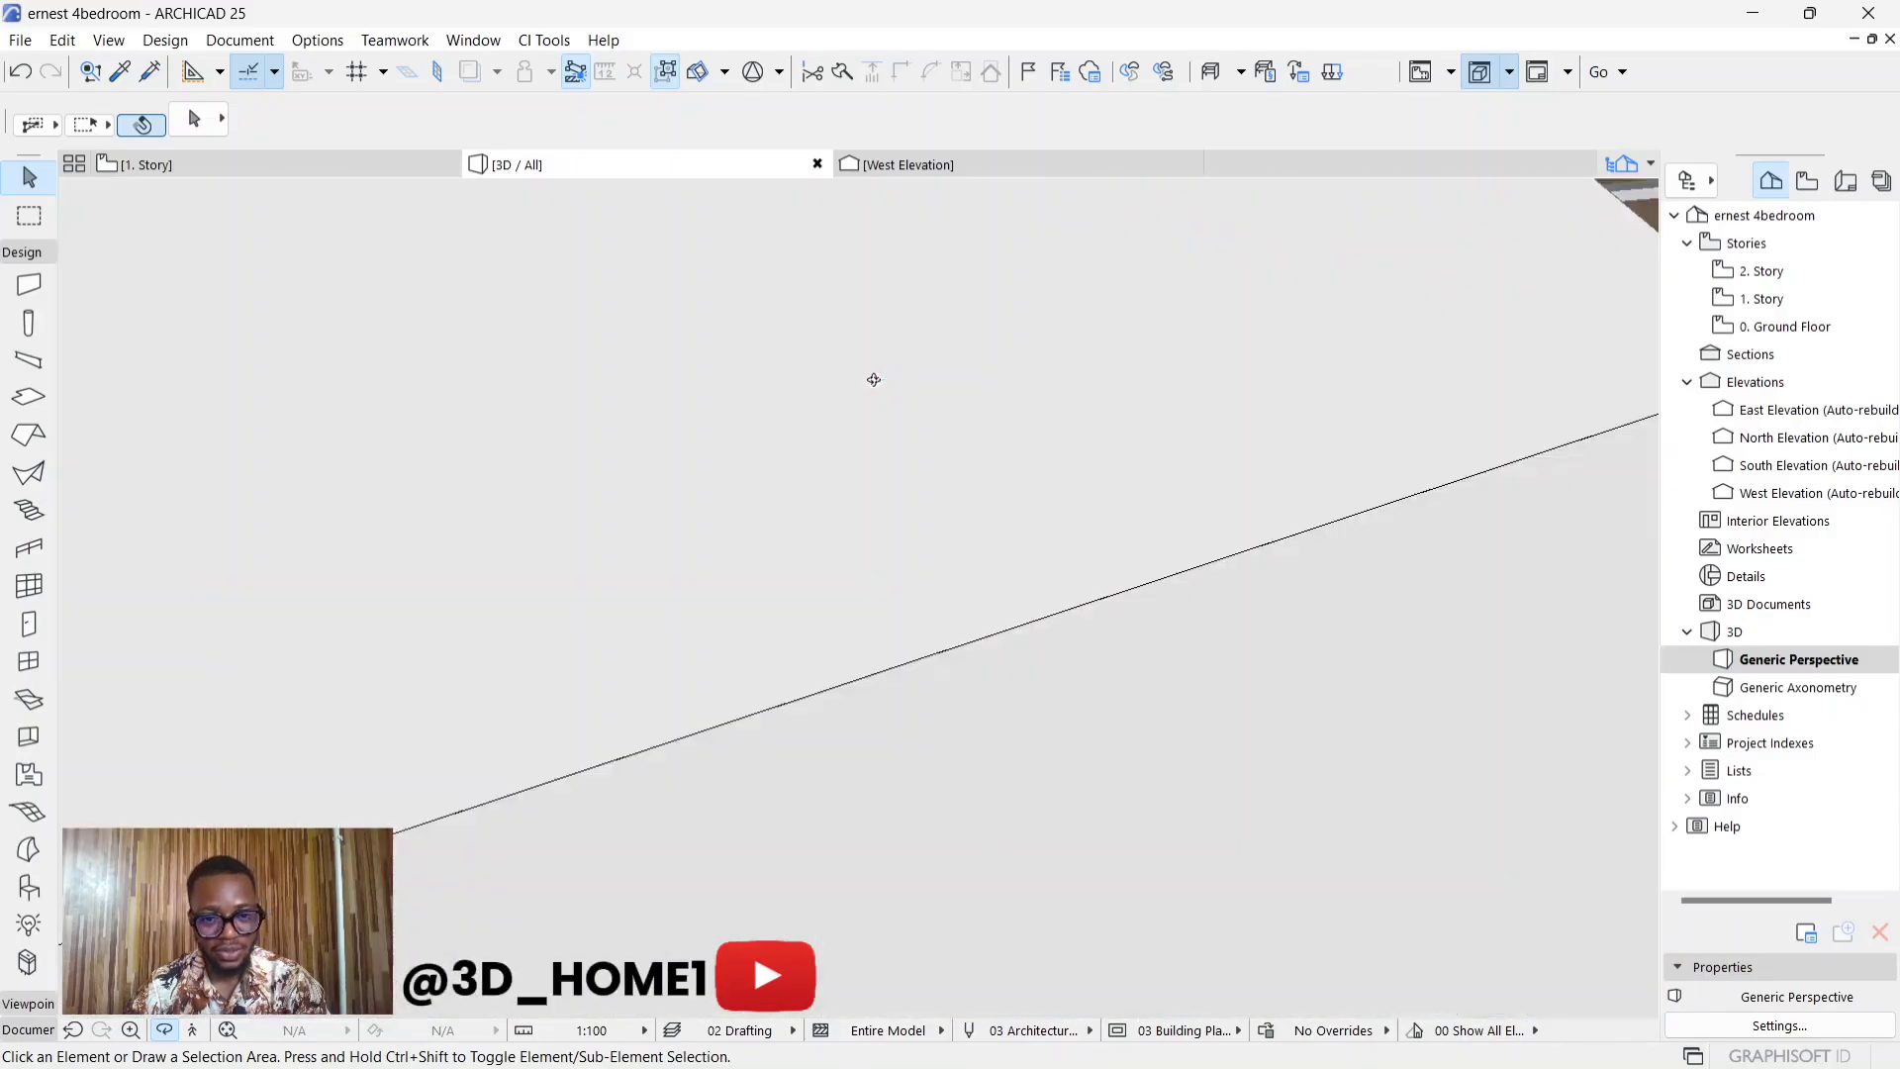
pyautogui.scroll(-2, 842, 406)
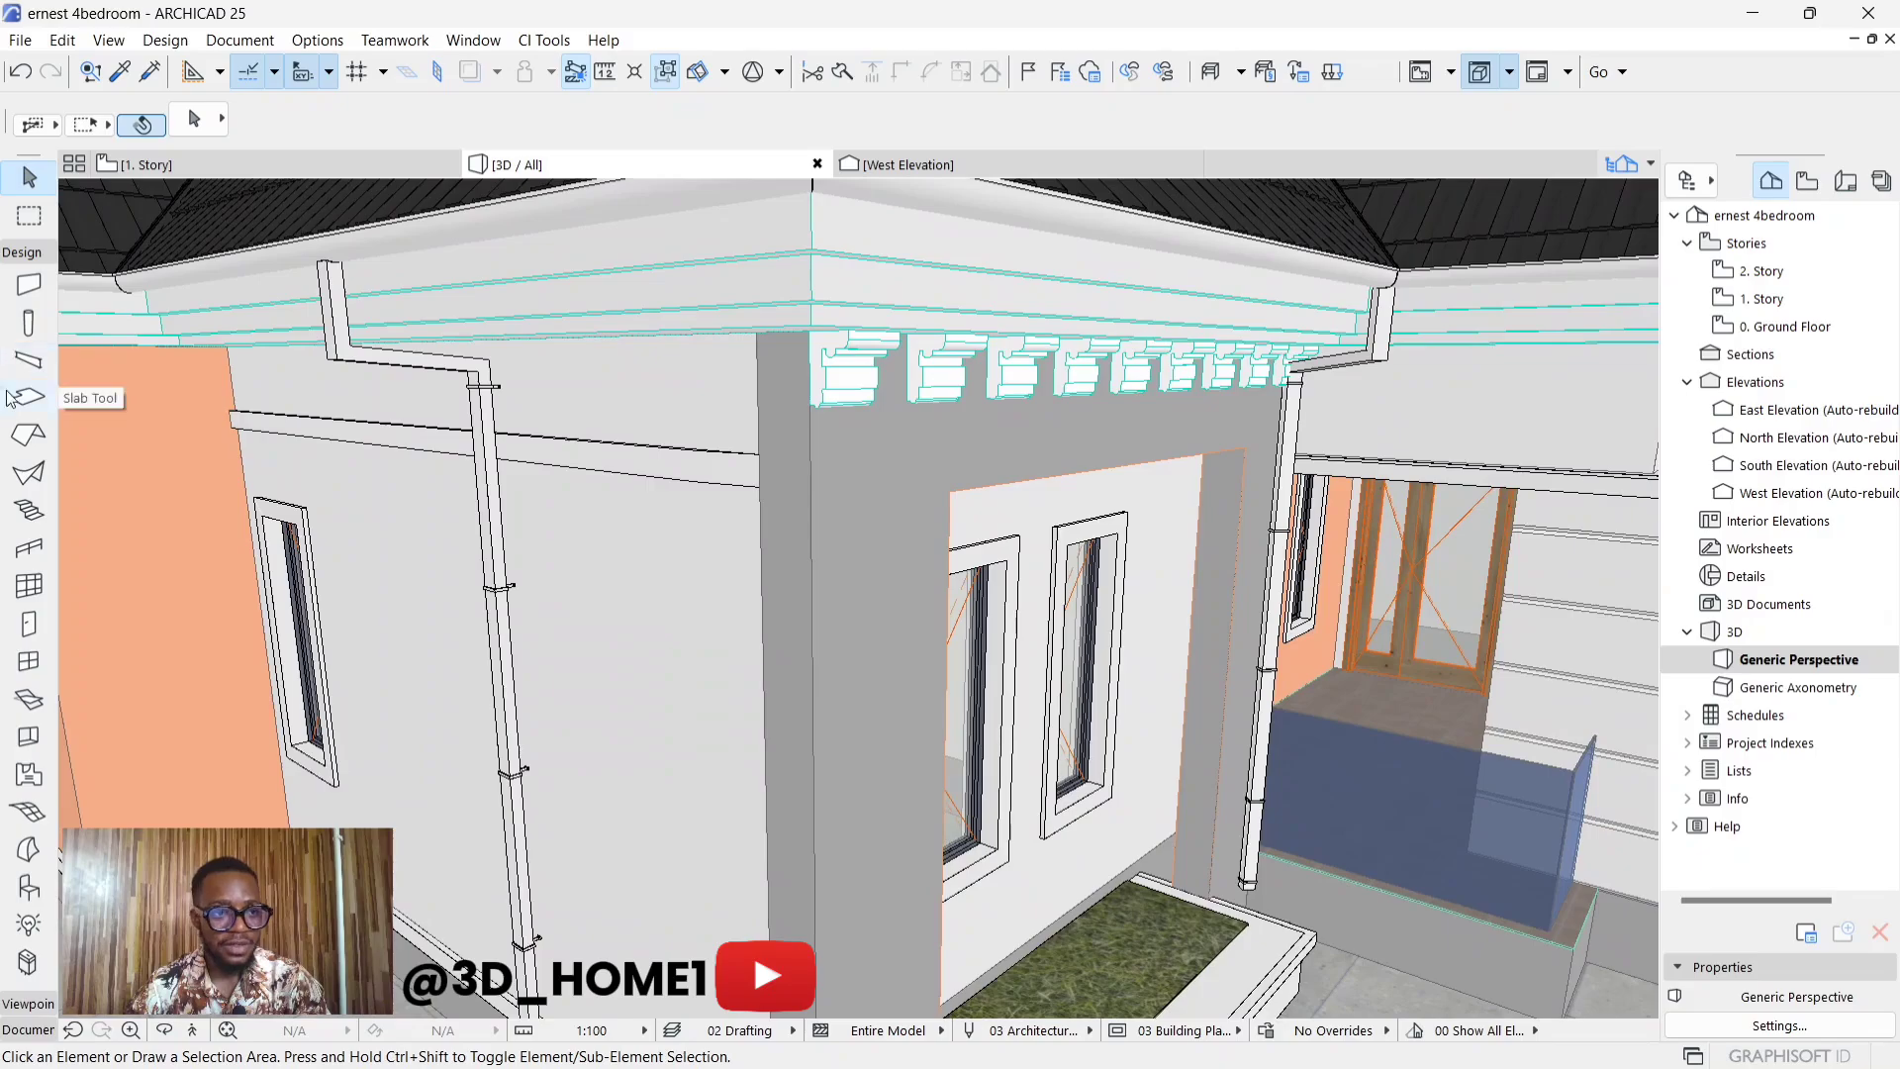
pyautogui.click(29, 359)
pyautogui.scroll(-5, 754, 862)
pyautogui.scroll(5, 754, 863)
# - Draw a 100-long TYPE ONE beam from the porch column corner
pyautogui.click(809, 911)
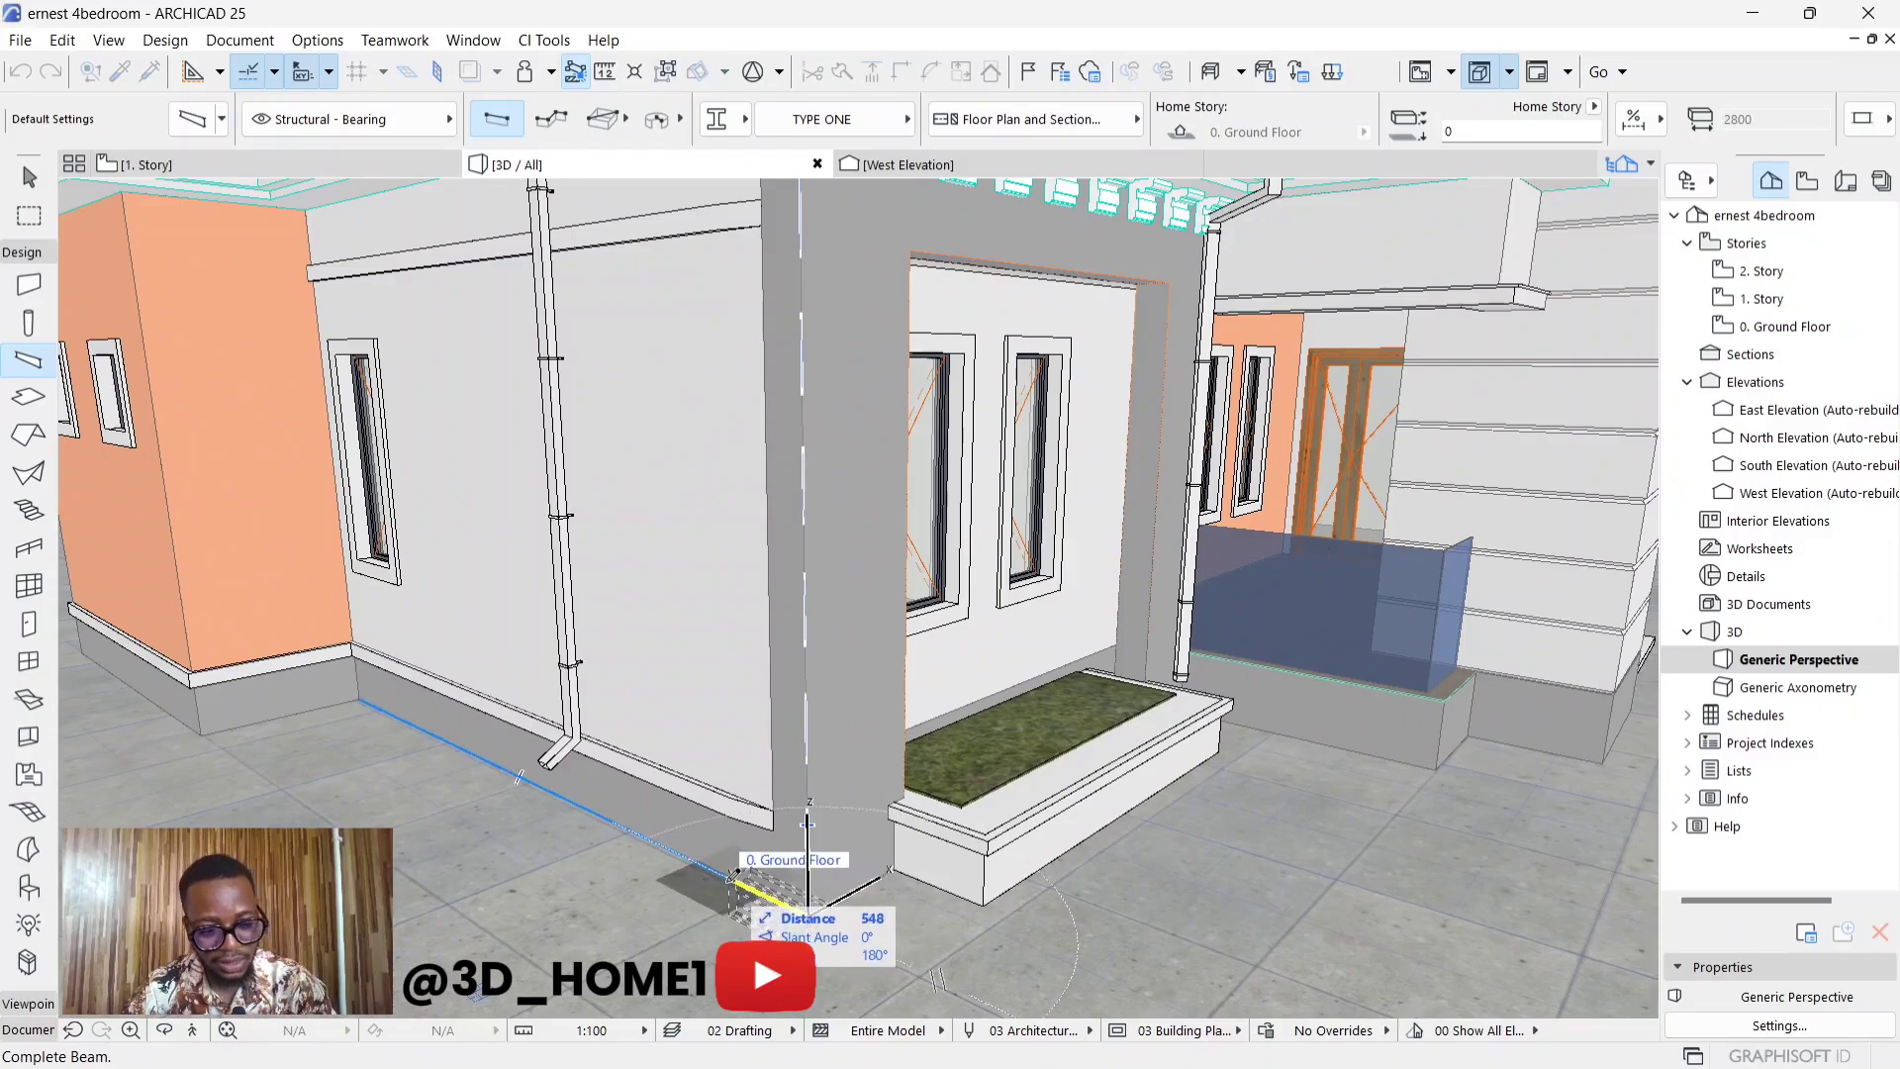
pyautogui.write('100')
pyautogui.press('Return')
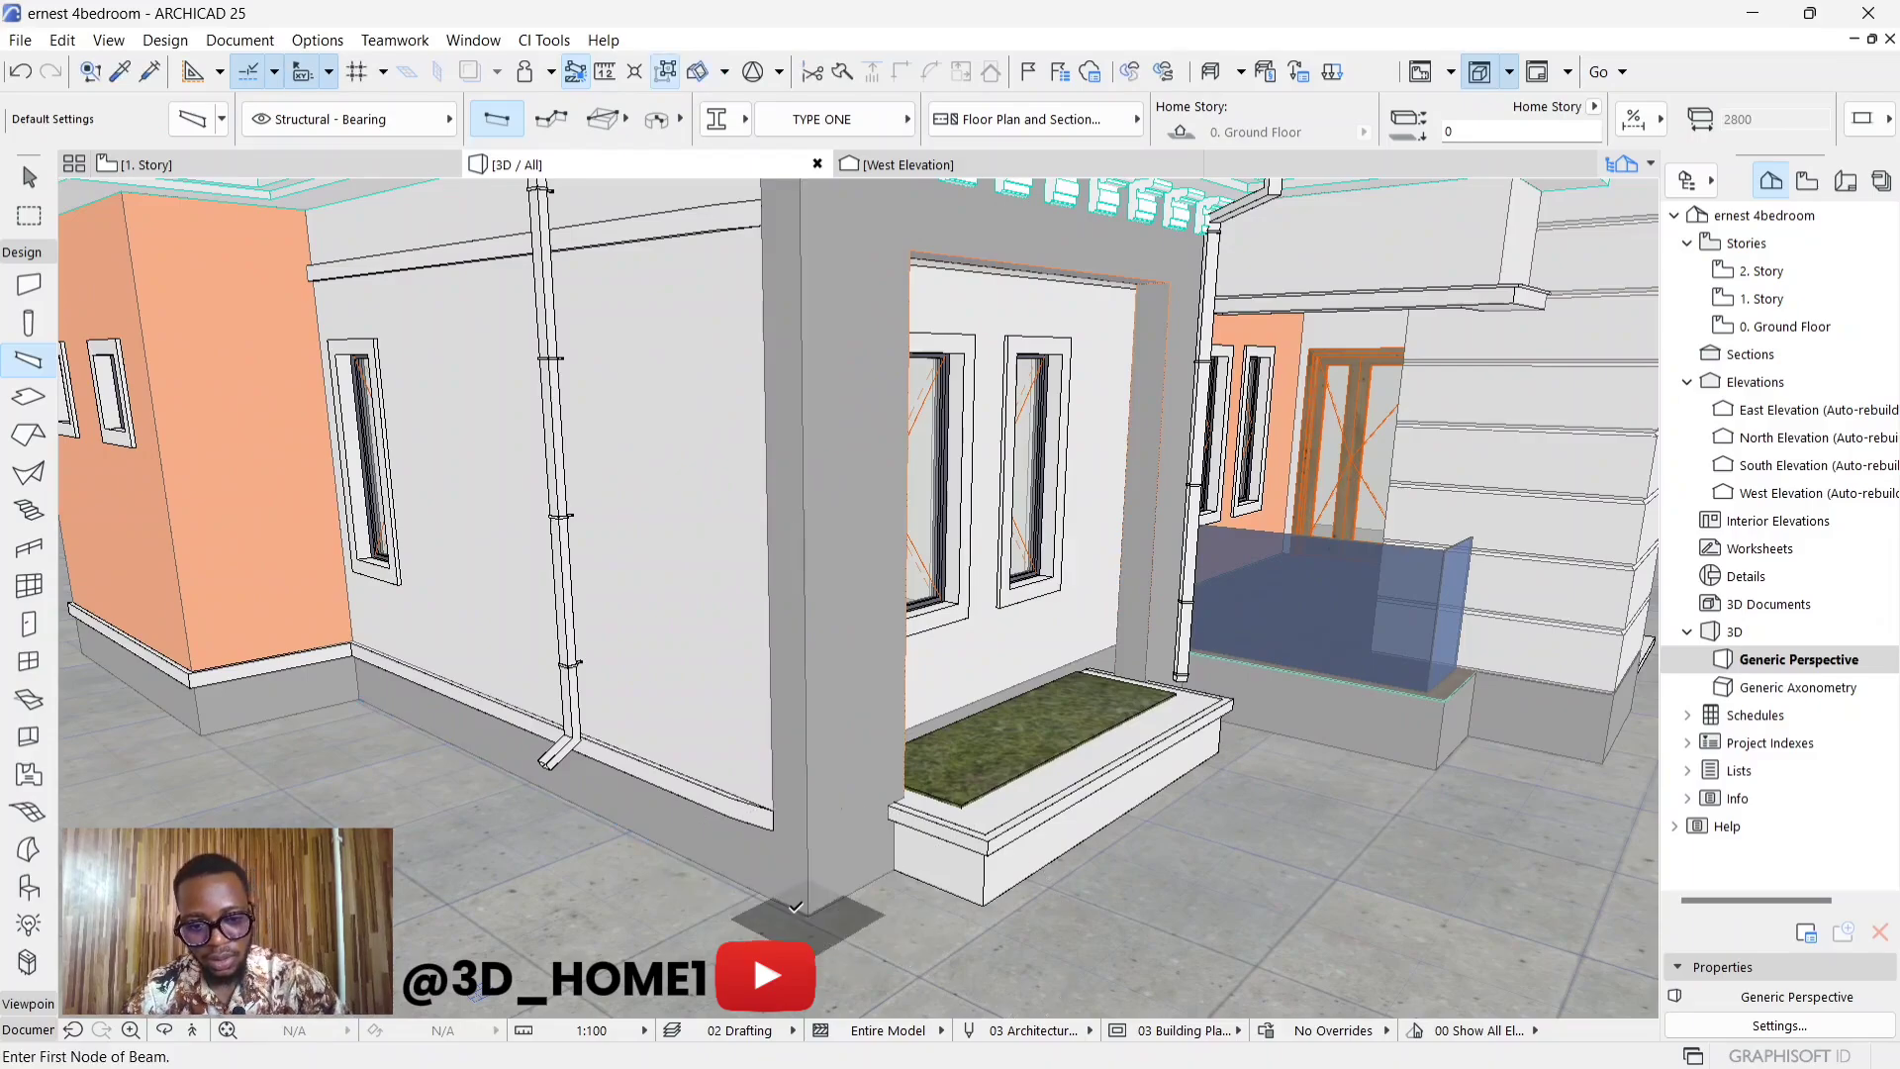
pyautogui.press('Escape')
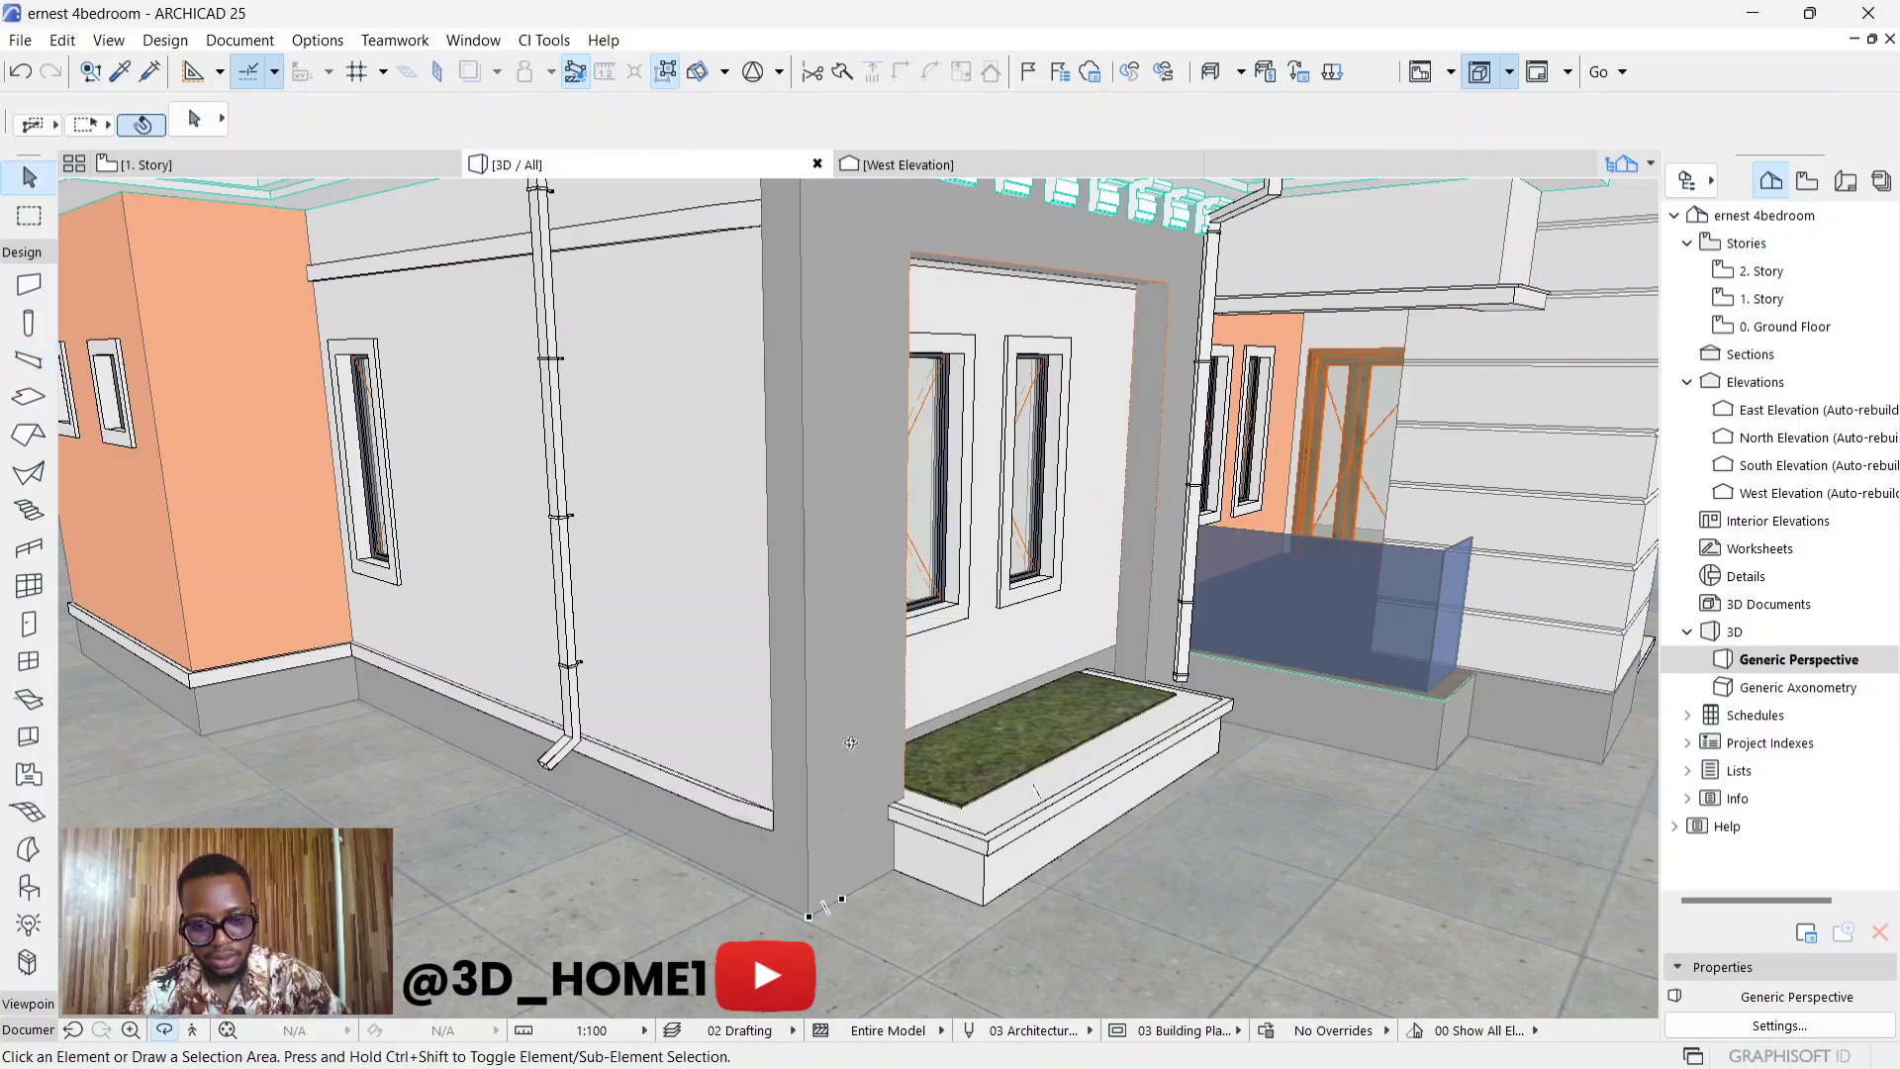
# - Raise the short beam to elevation 479
pyautogui.scroll(-5, 846, 757)
pyautogui.keyDown('shift'); pyautogui.moveTo(846, 757); pyautogui.dragTo(844, 662, button='middle'); pyautogui.keyUp('shift')
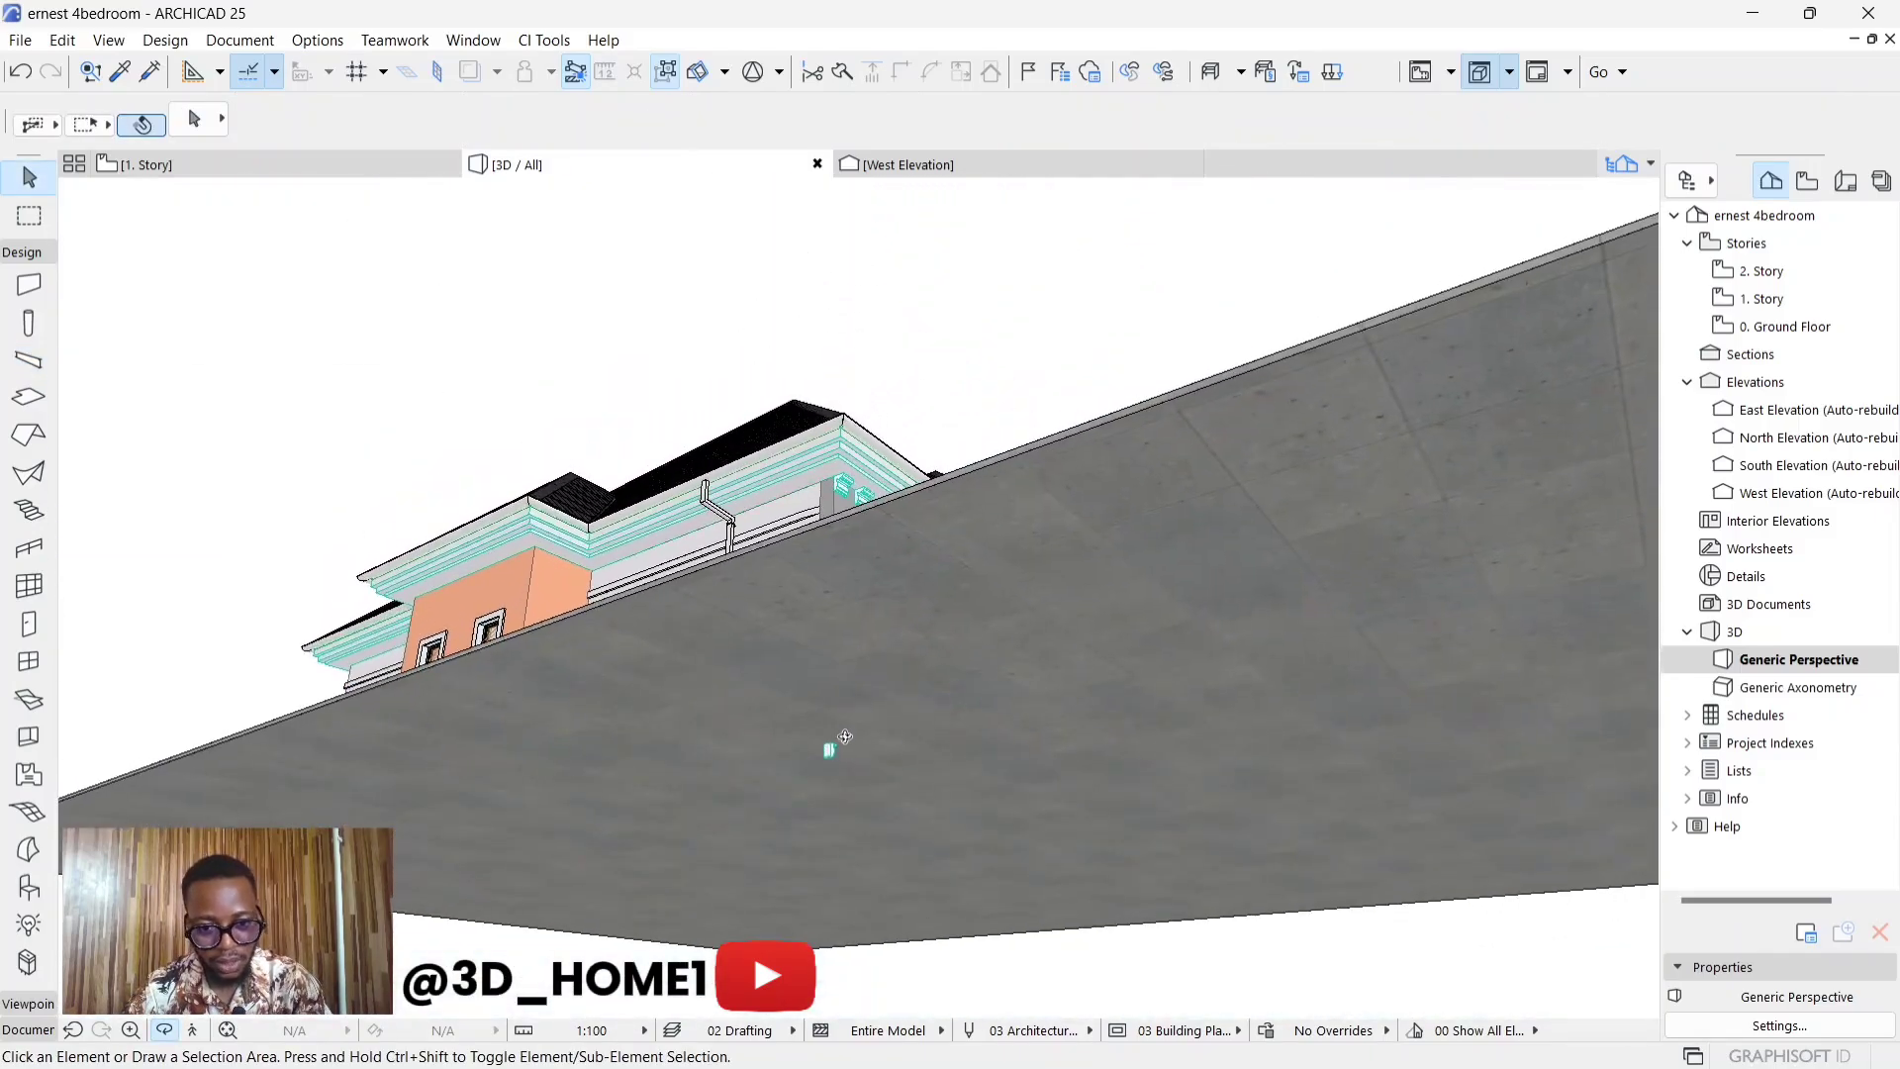
pyautogui.scroll(4, 845, 737)
pyautogui.click(823, 761)
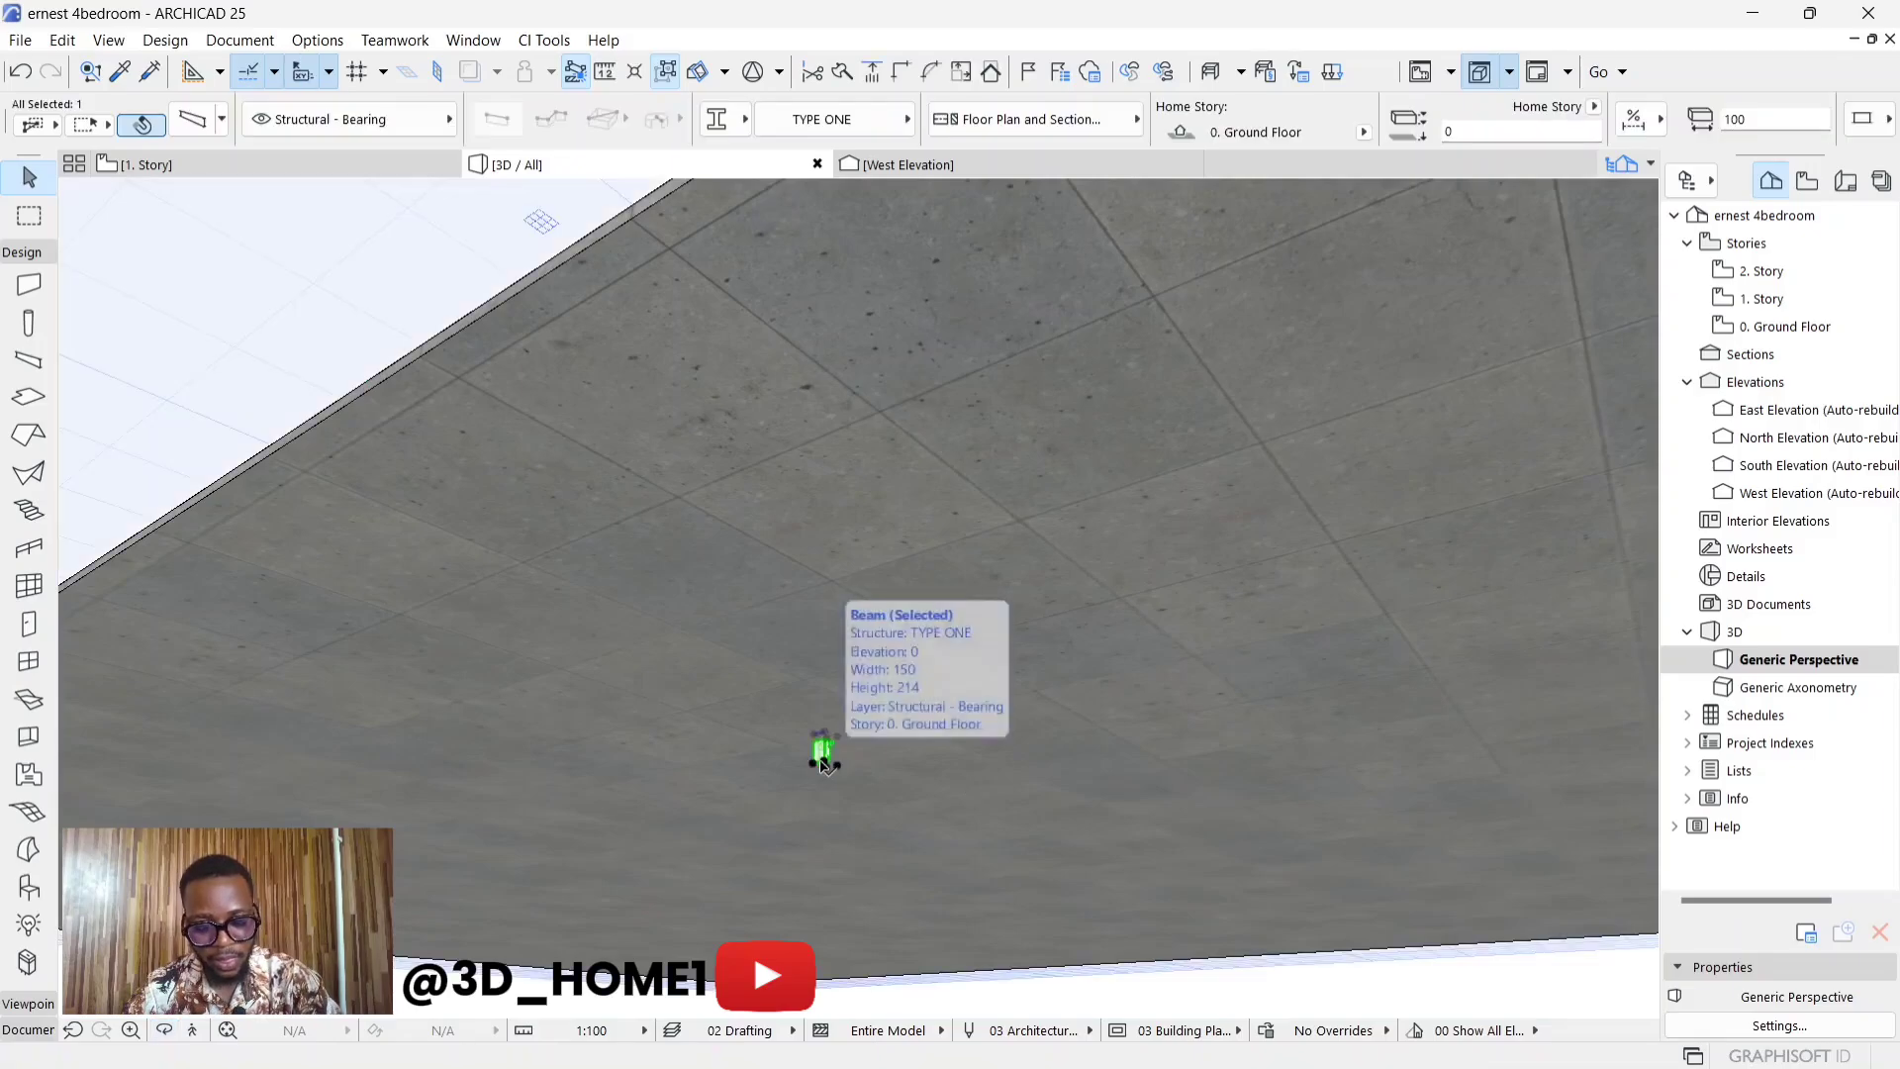
pyautogui.click(836, 767)
pyautogui.hotkey('ctrl', 'd')
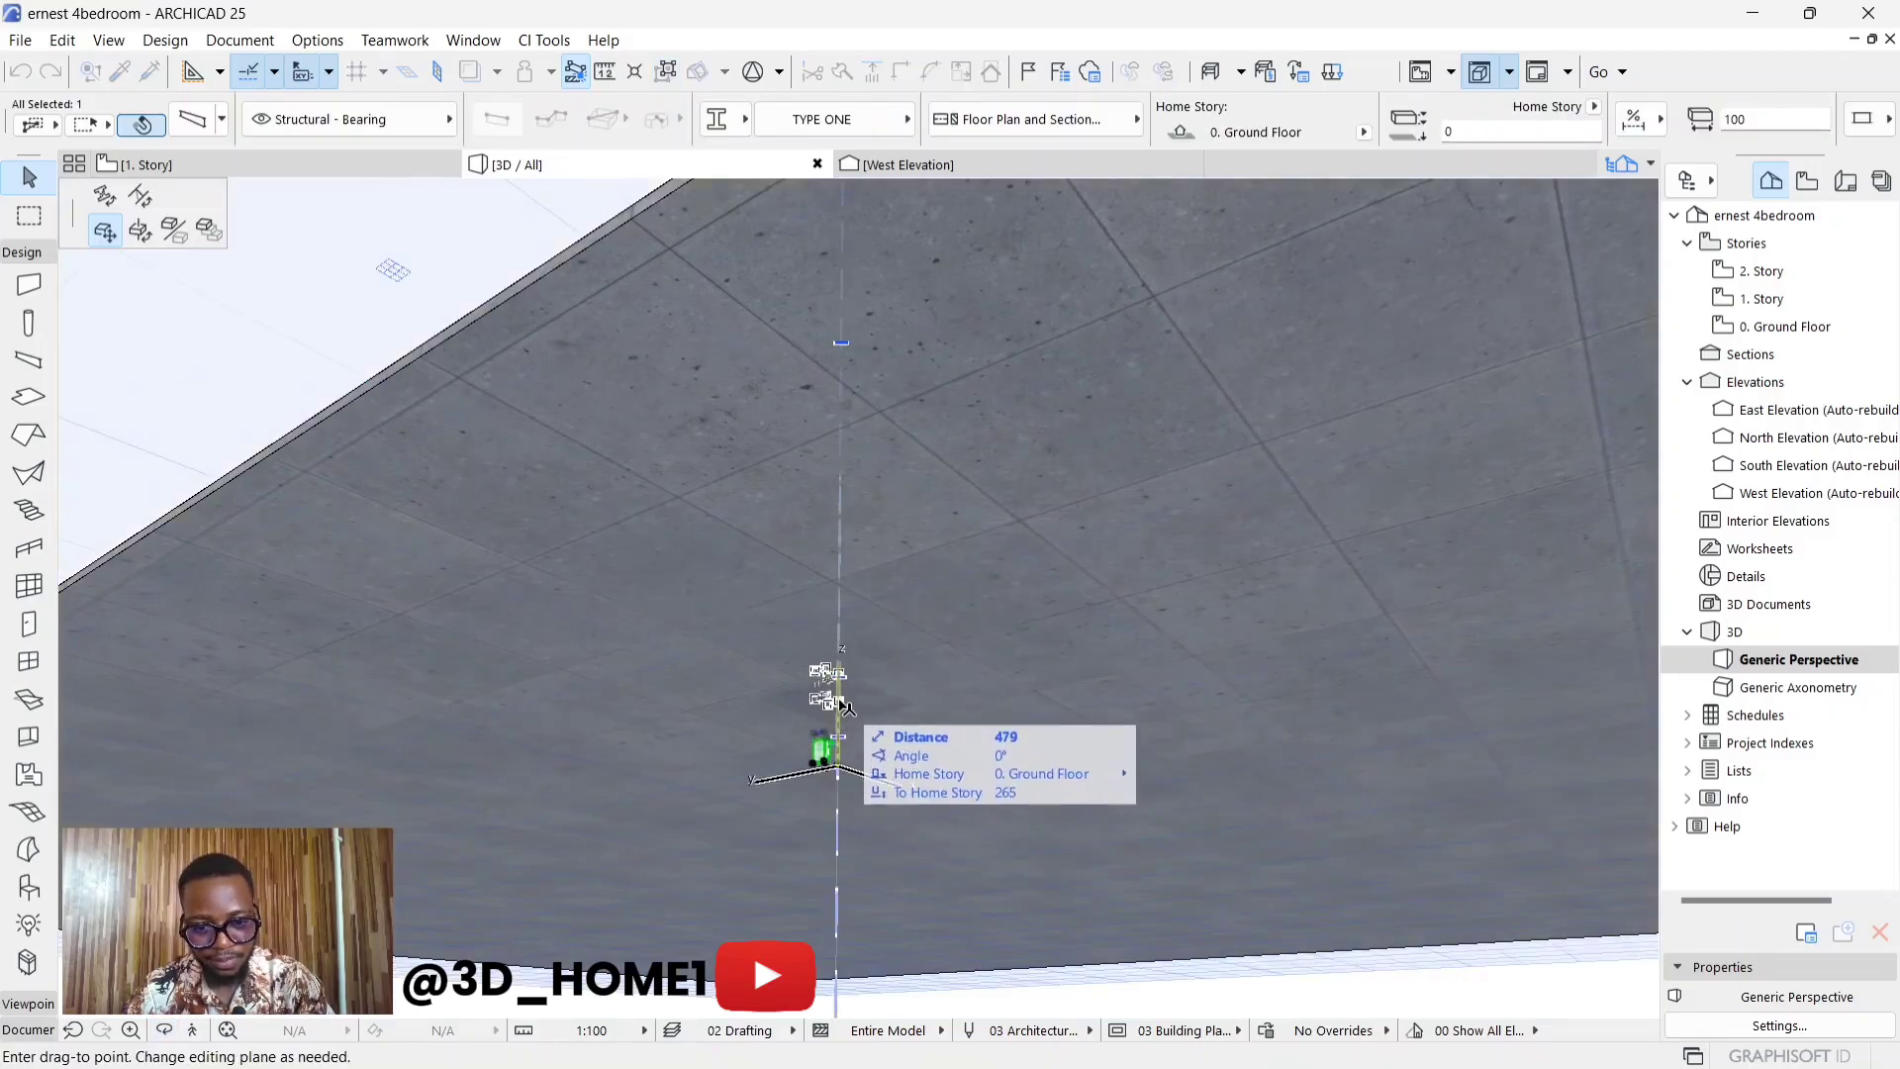
pyautogui.click(840, 702)
# - Move the beam next to the porch column
pyautogui.press('o')
pyautogui.moveTo(853, 662); pyautogui.dragTo(855, 846)
pyautogui.moveTo(811, 708); pyautogui.dragTo(834, 670)
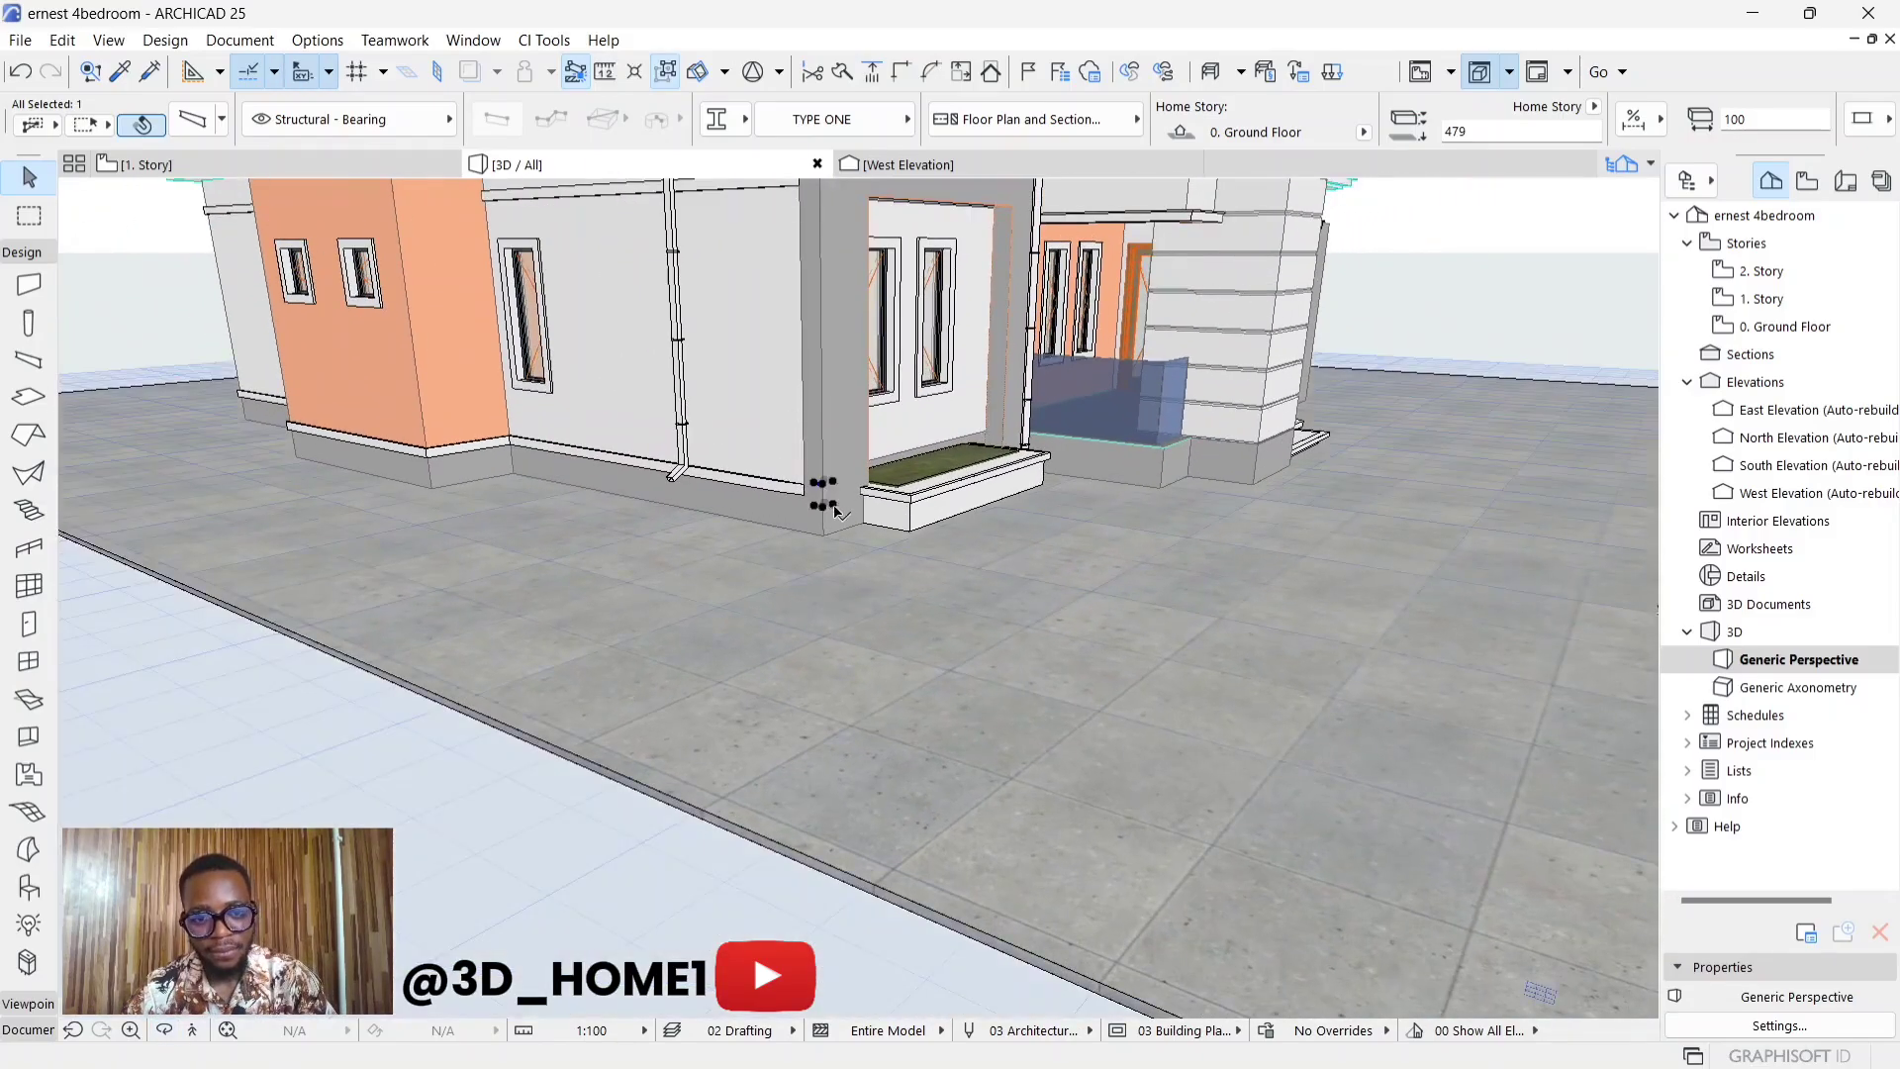
pyautogui.click(823, 511)
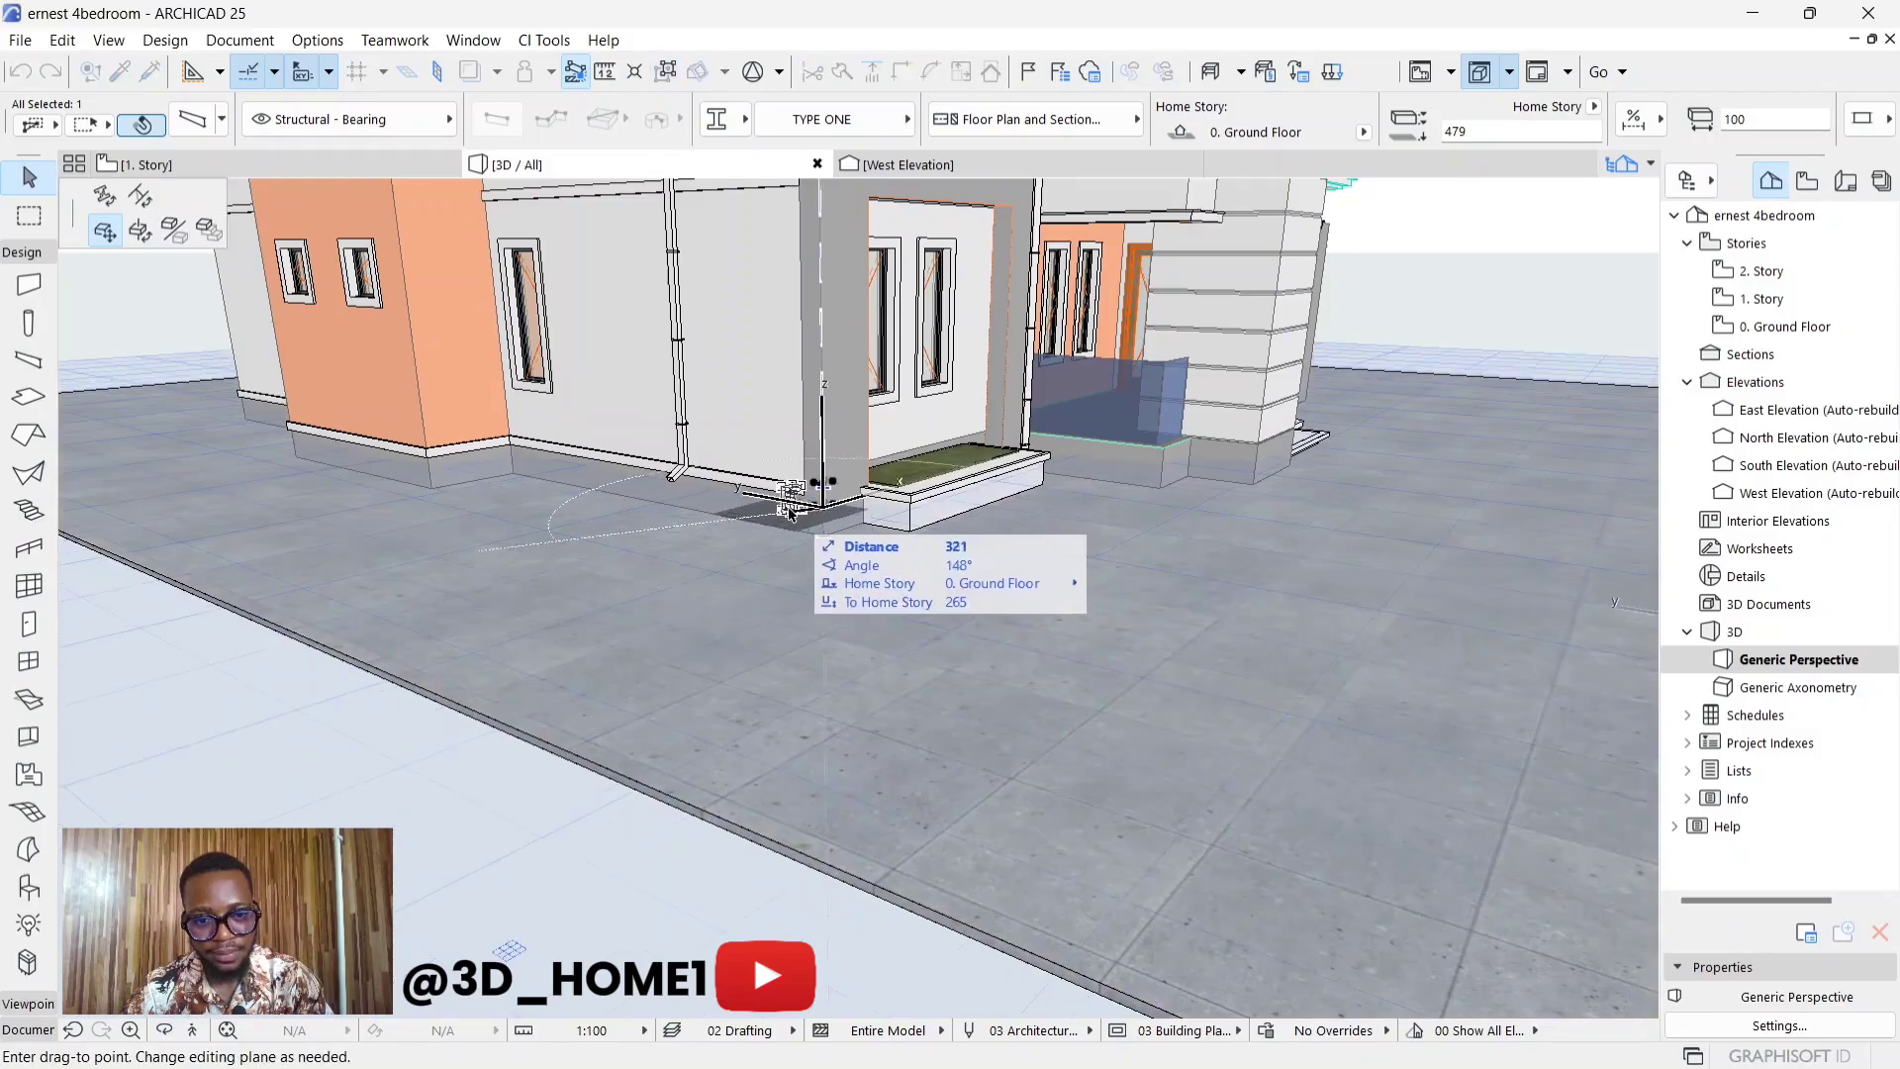
pyautogui.click(784, 547)
pyautogui.scroll(6, 786, 550)
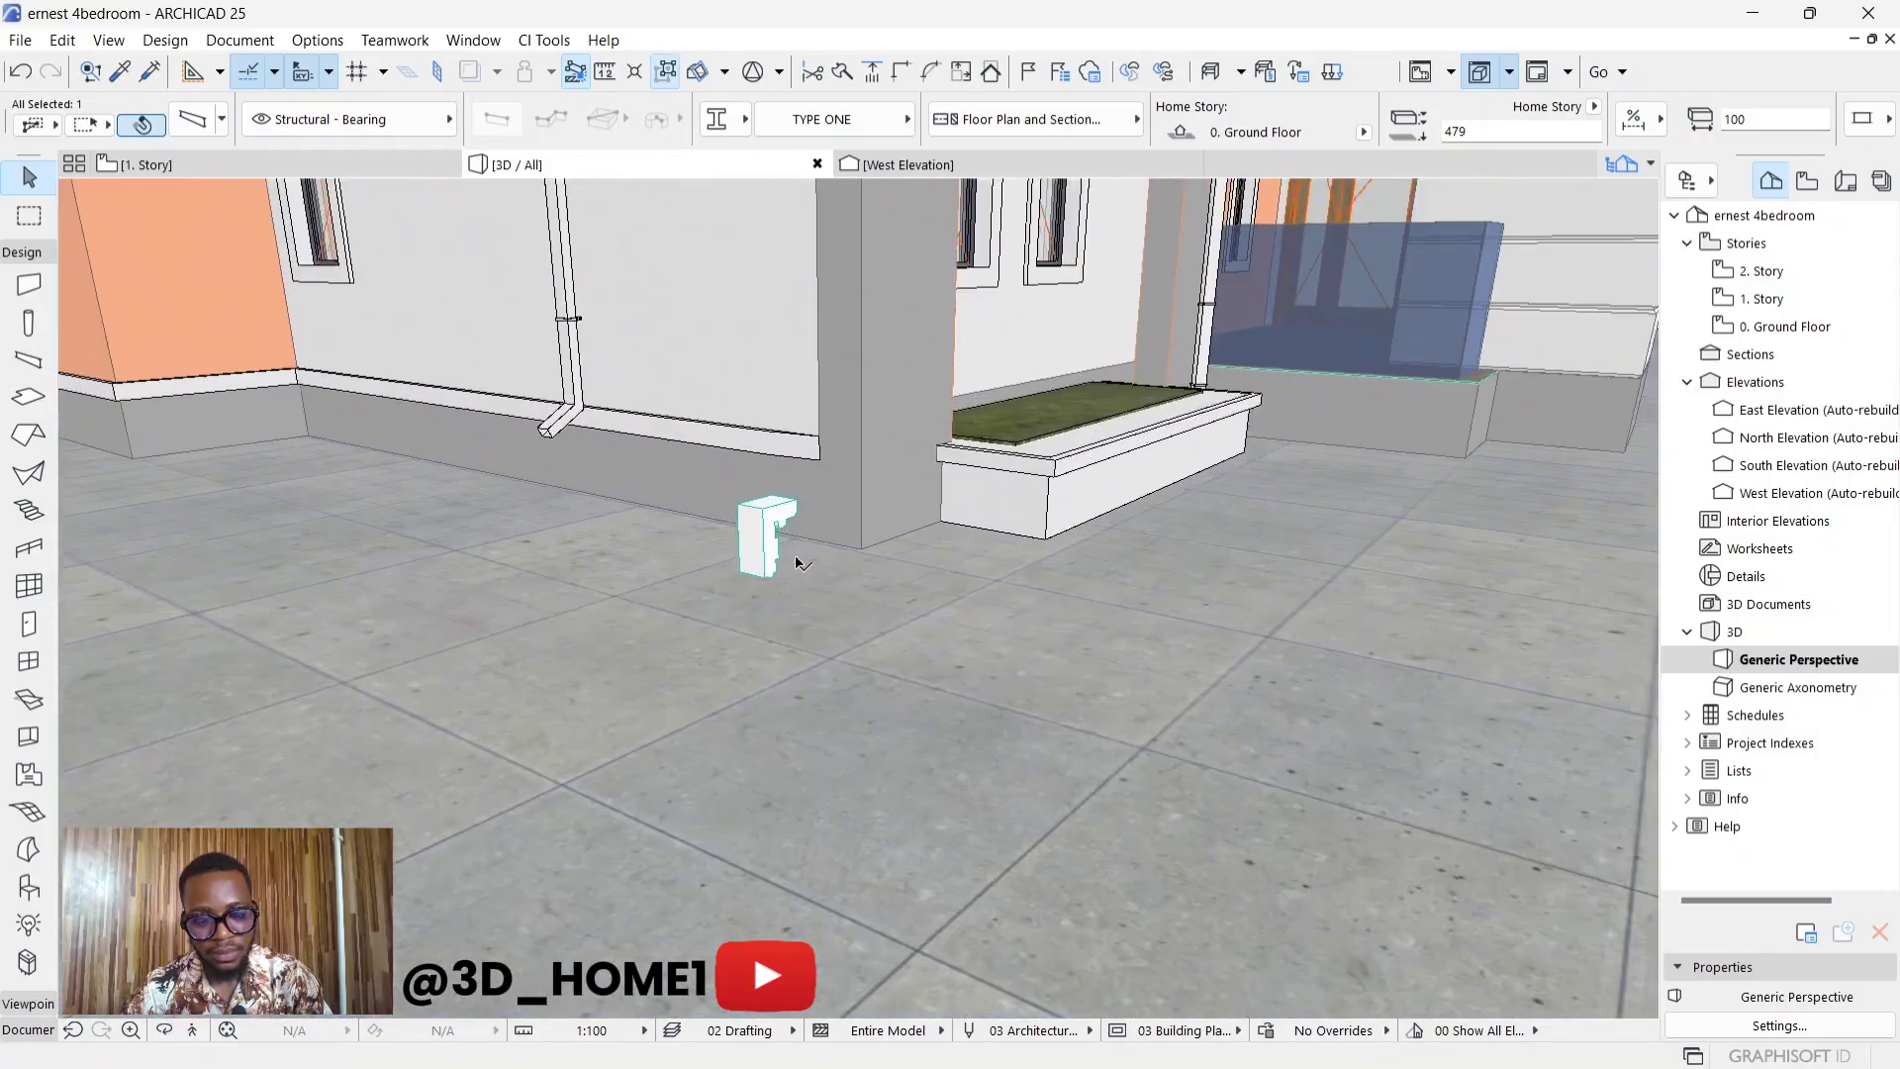
# - Rotate the beam about 180° around its base point
pyautogui.click(721, 605)
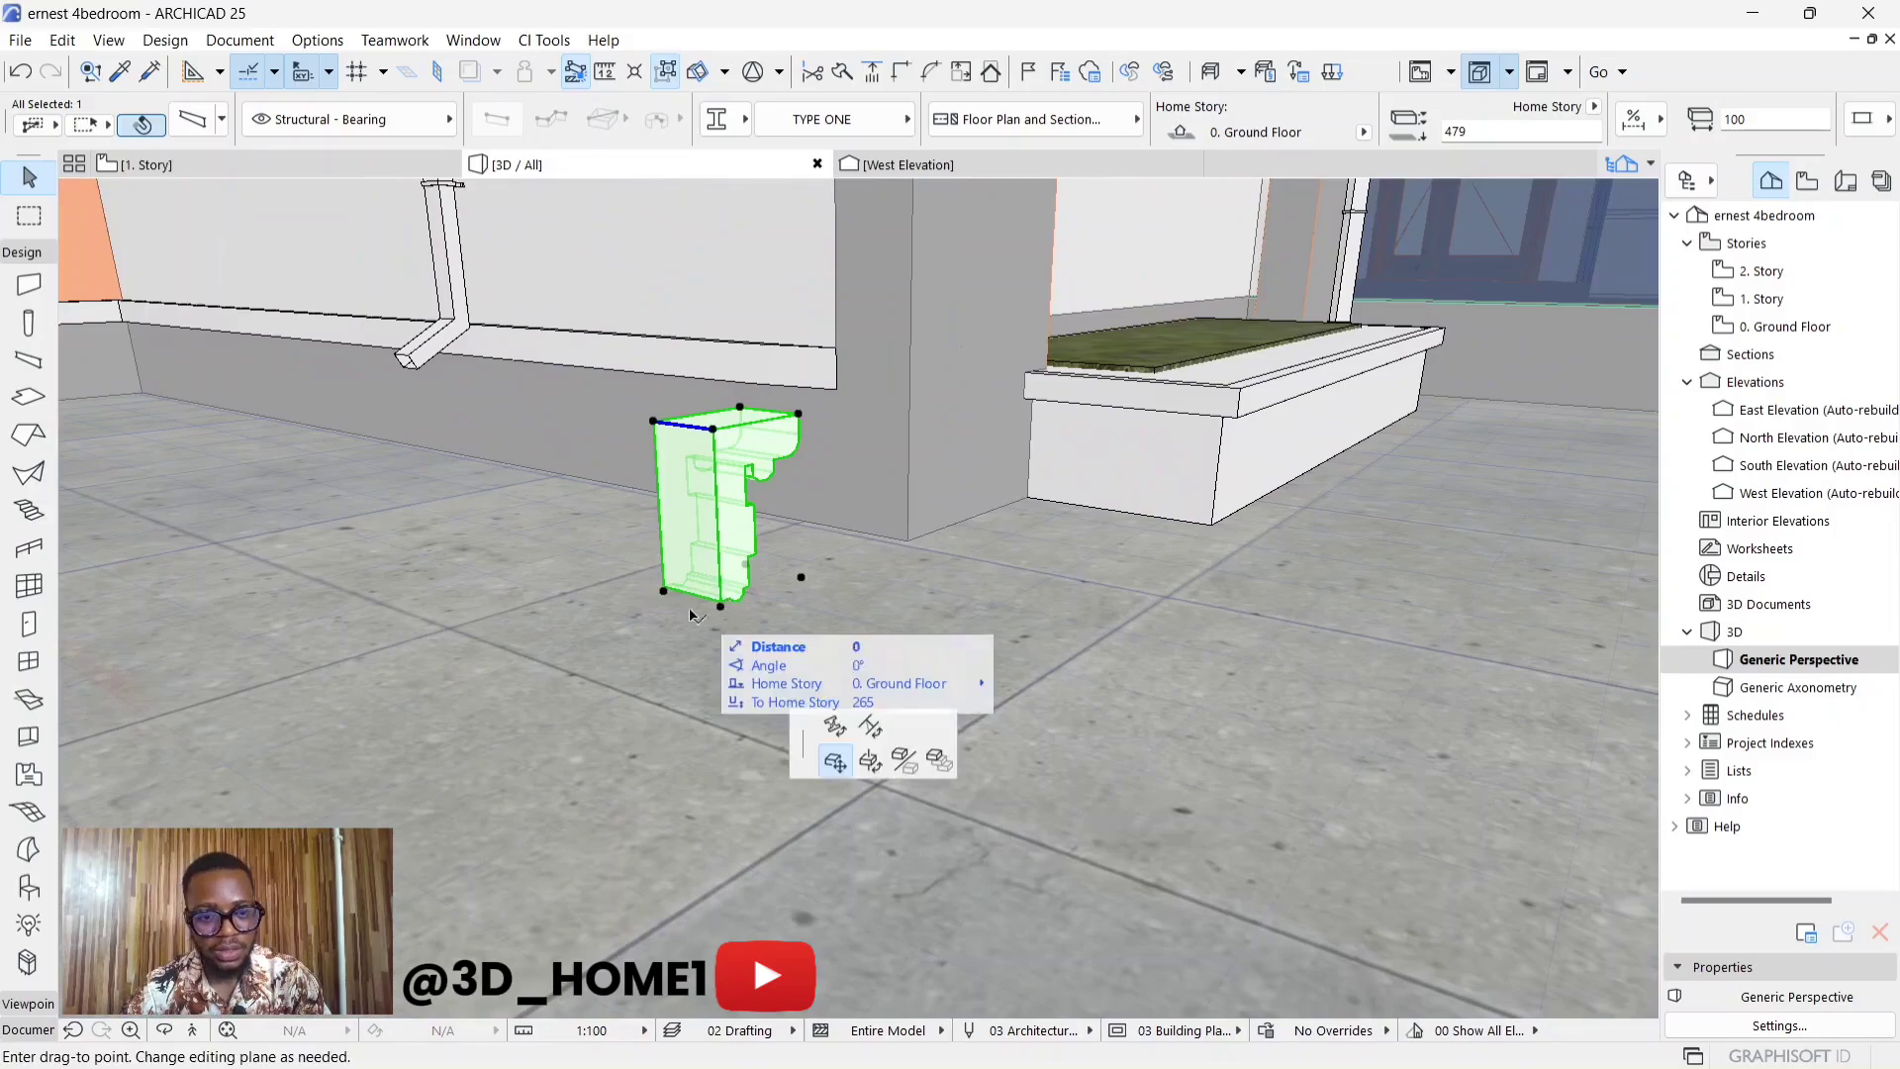
pyautogui.click(139, 231)
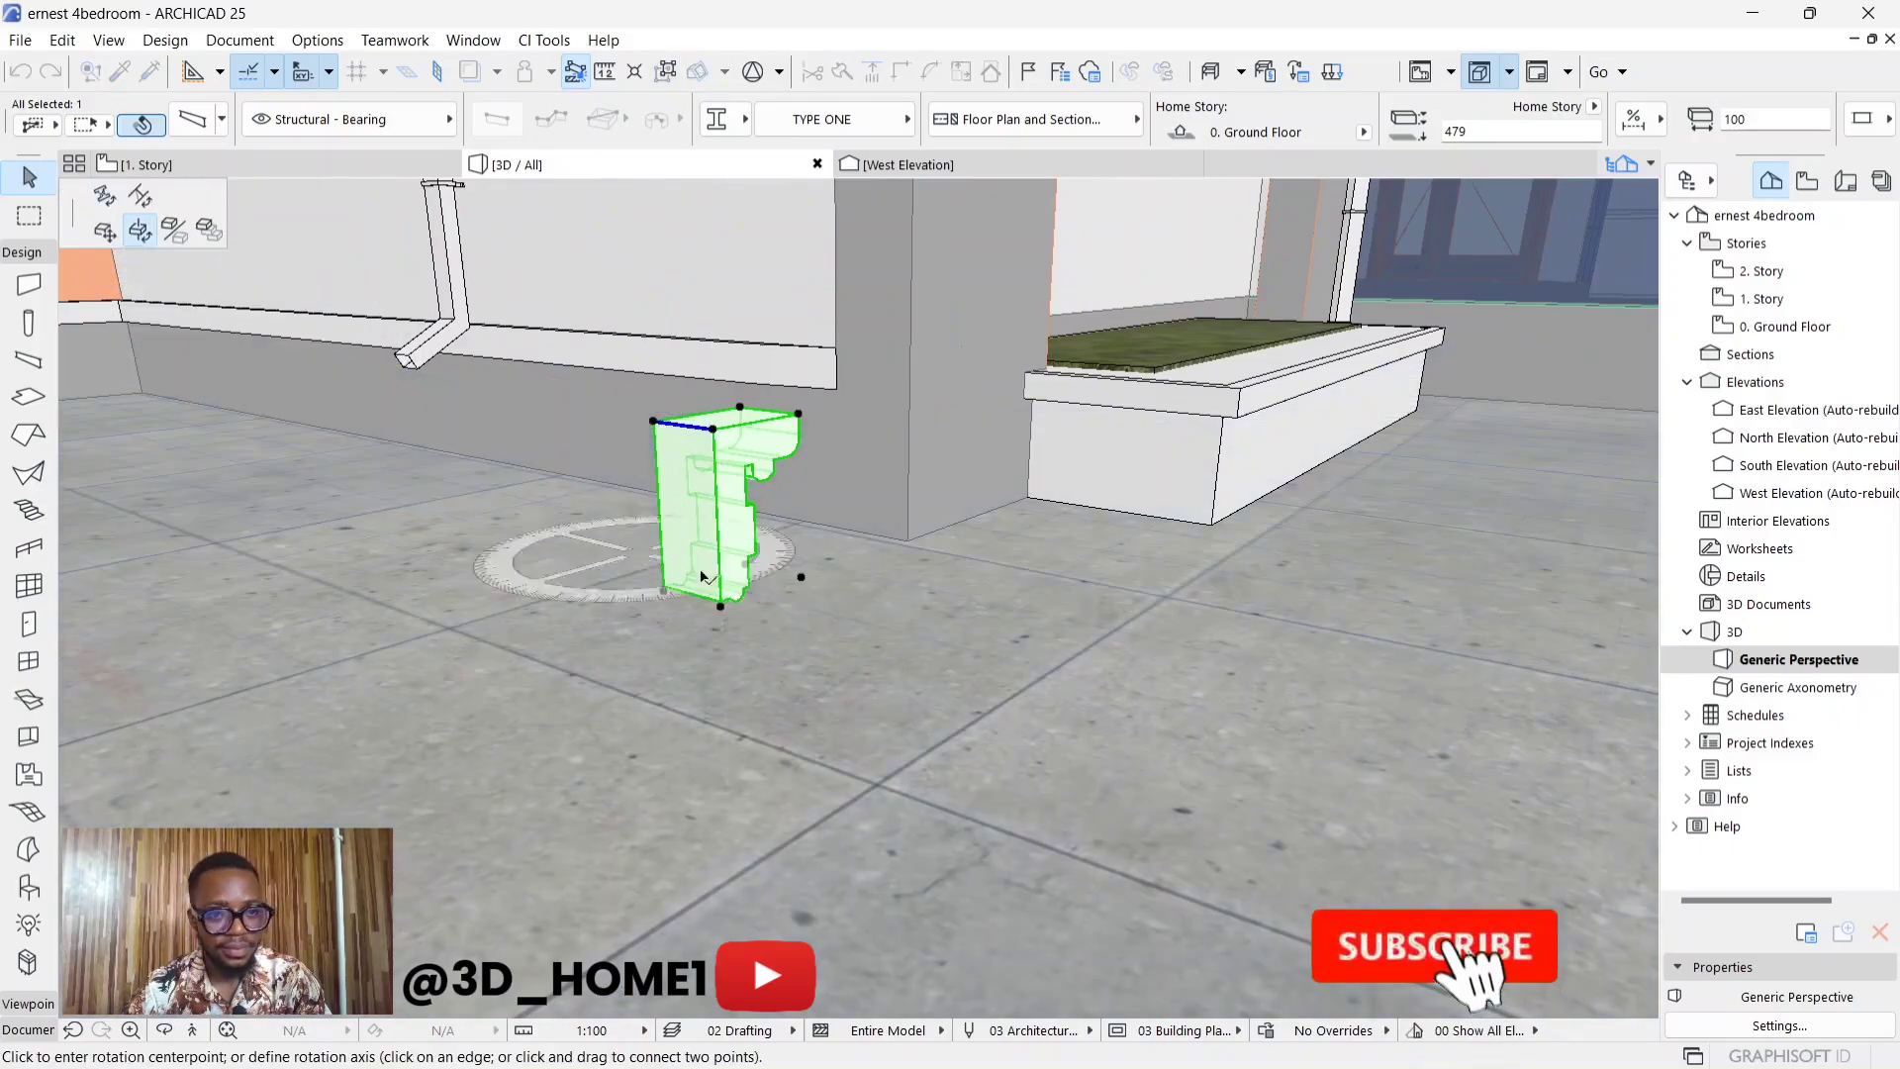
pyautogui.click(720, 606)
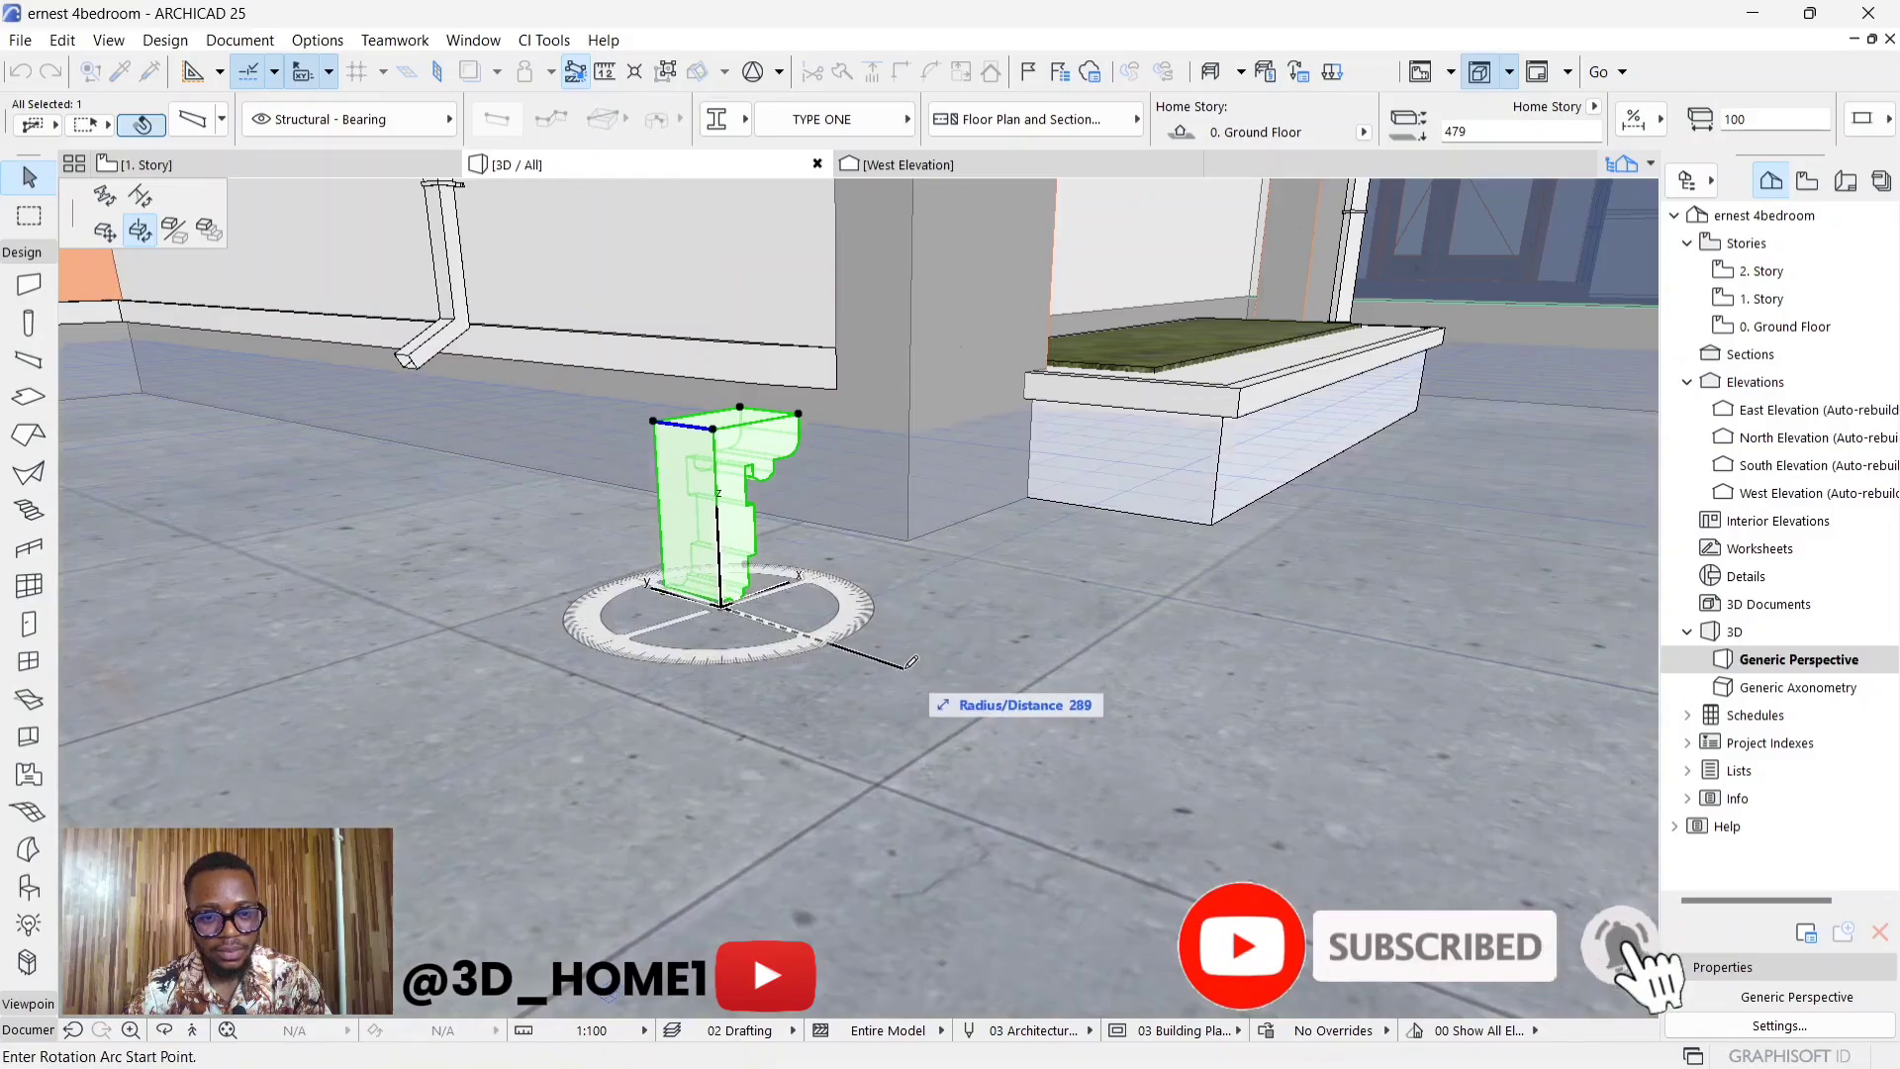
pyautogui.click(937, 665)
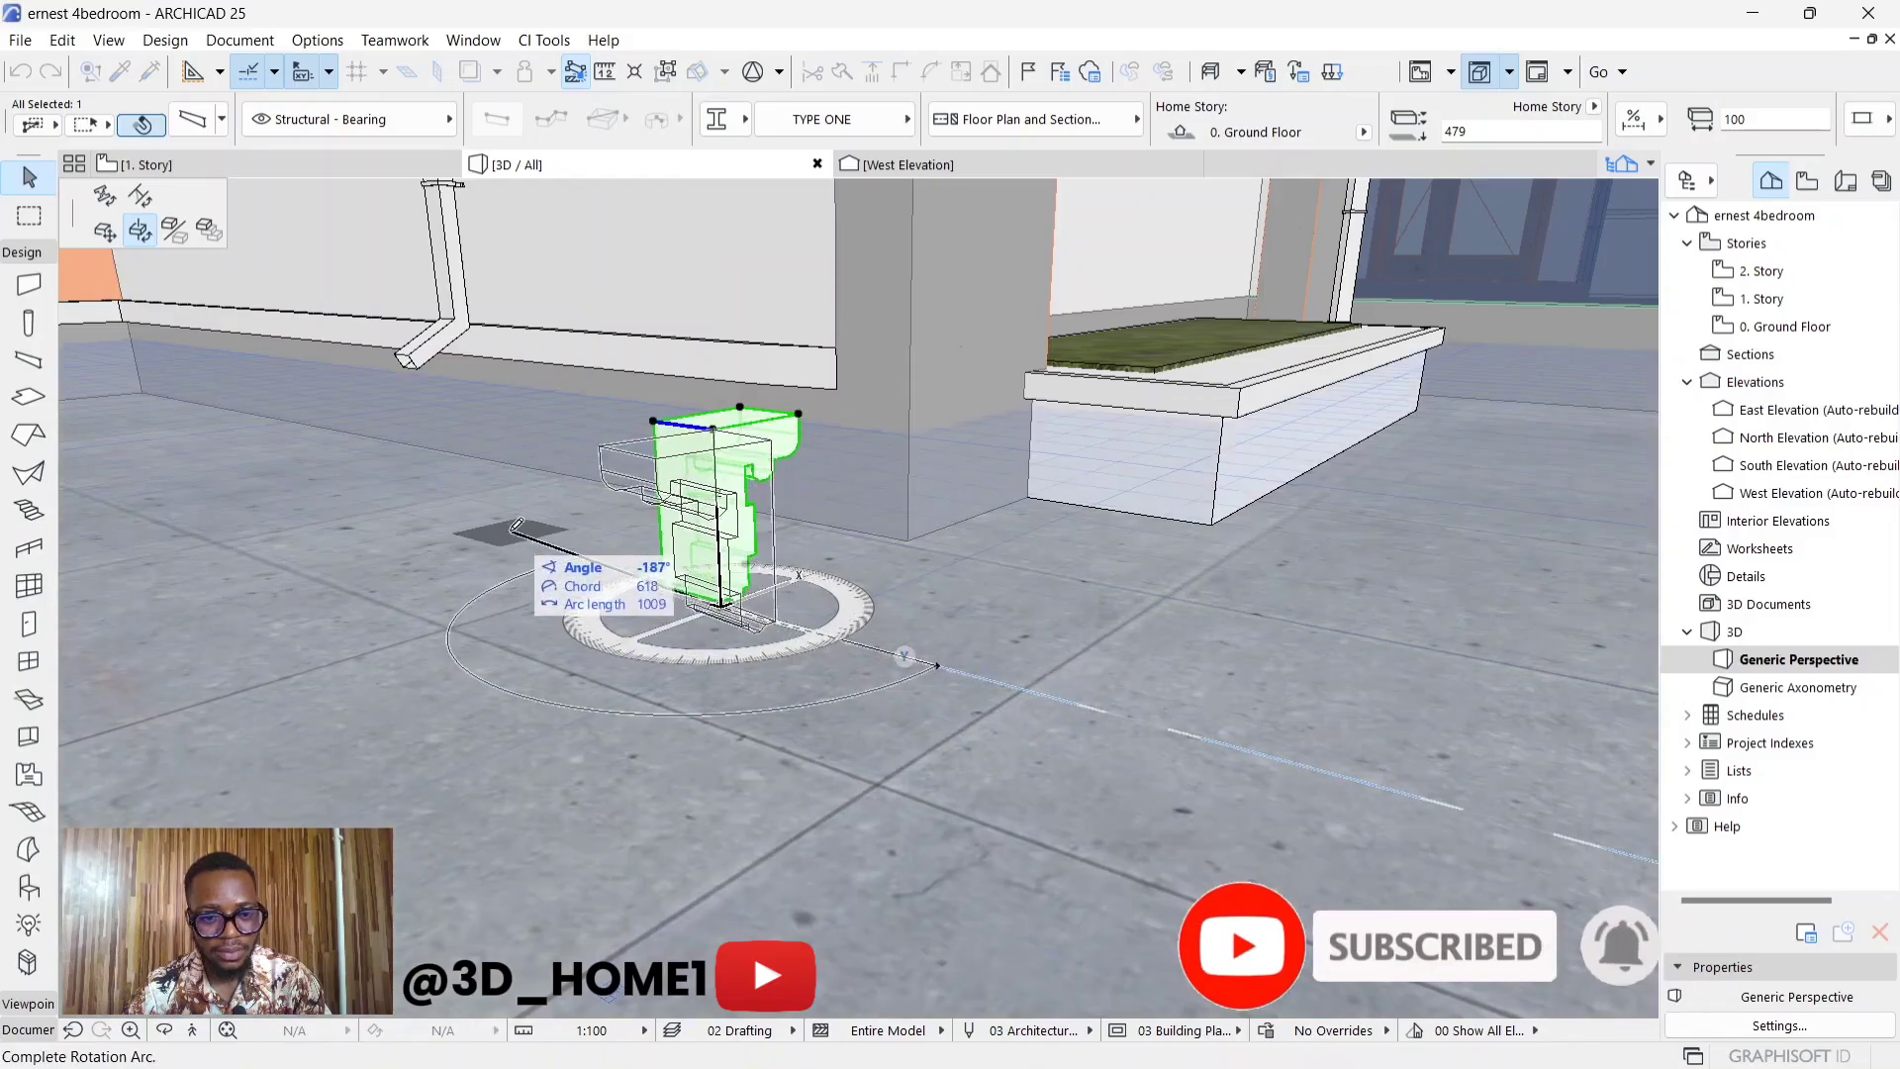
pyautogui.click(543, 619)
pyautogui.scroll(-3, 683, 638)
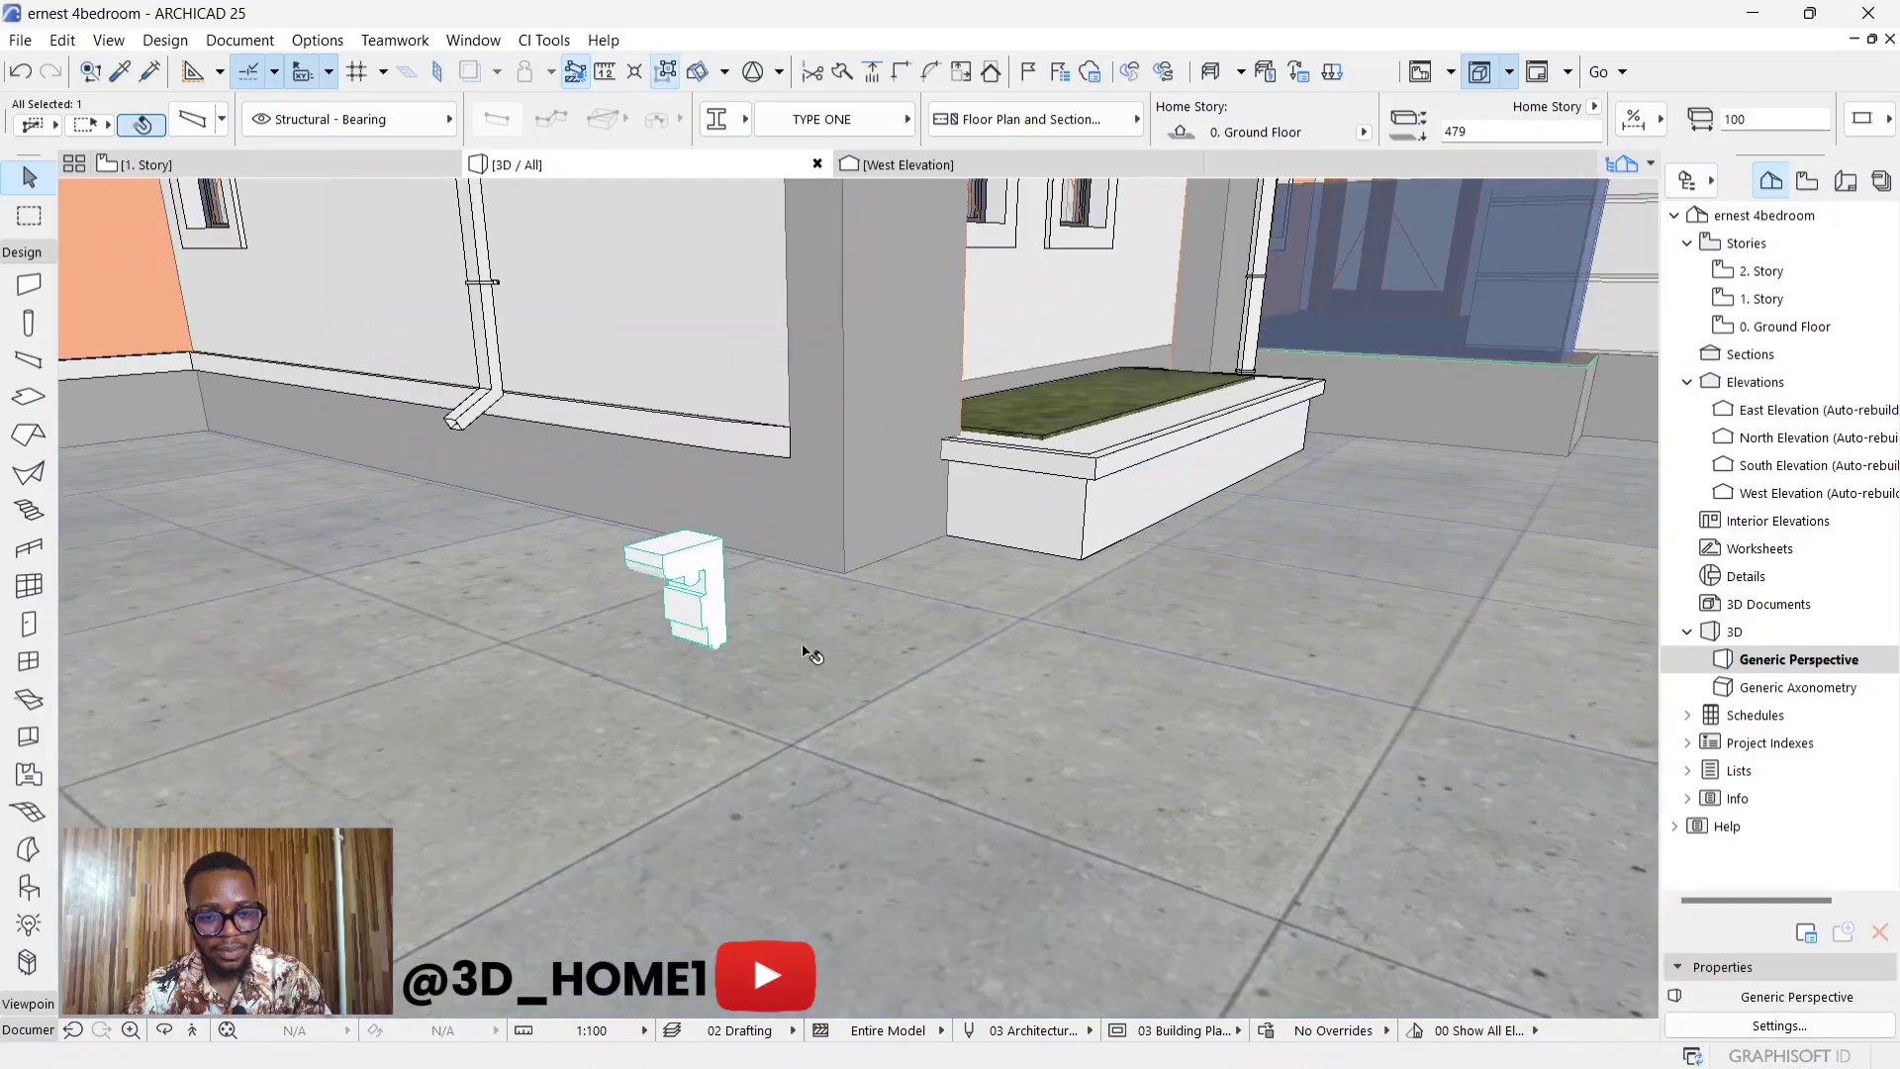
# - Drag the corbel toward the eave corner, then undo the misplaced move
pyautogui.click(722, 538)
pyautogui.click(835, 691)
pyautogui.scroll(-6, 719, 648)
pyautogui.scroll(-3, 710, 693)
pyautogui.scroll(10, 764, 381)
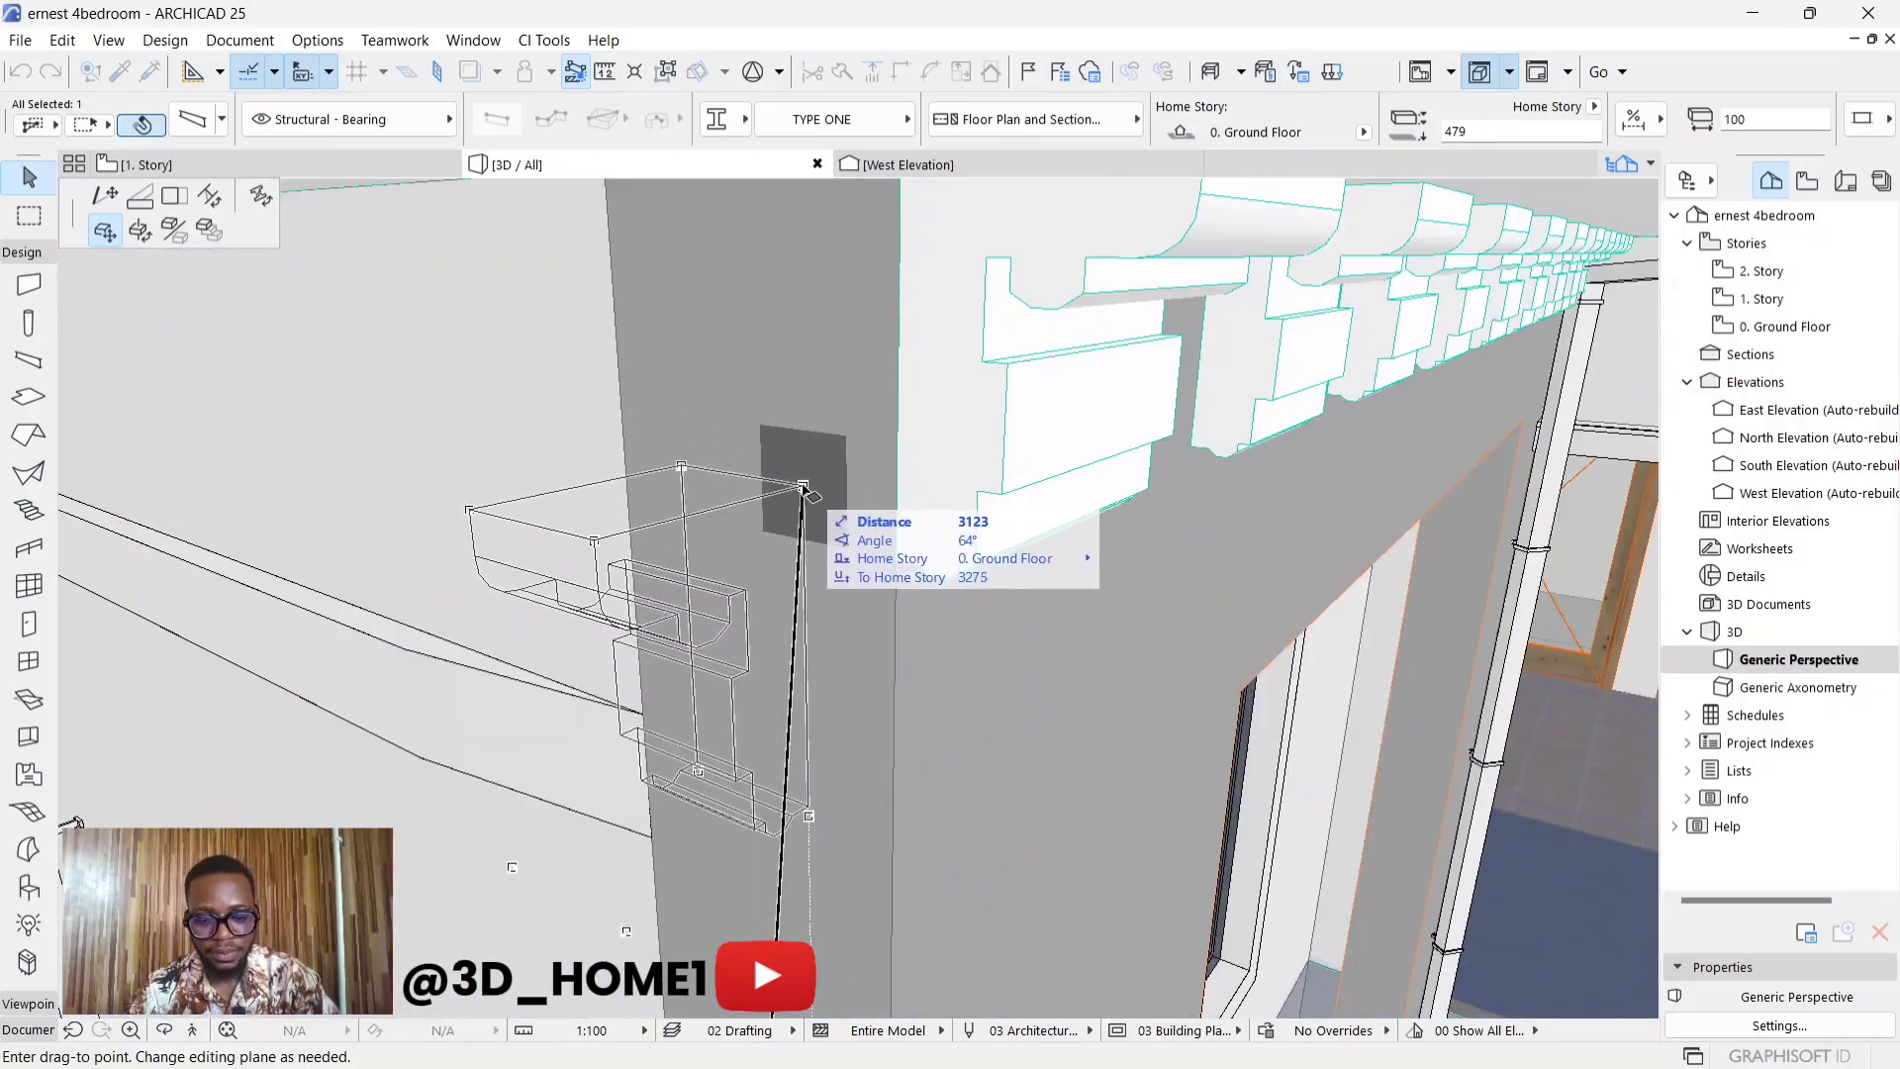
pyautogui.moveTo(805, 509)
pyautogui.keyDown('shift'); pyautogui.mouseDown(button='middle')
pyautogui.moveTo(793, 450)
pyautogui.moveTo(835, 510)
pyautogui.mouseUp(button='middle'); pyautogui.keyUp('shift')
pyautogui.scroll(4, 911, 735)
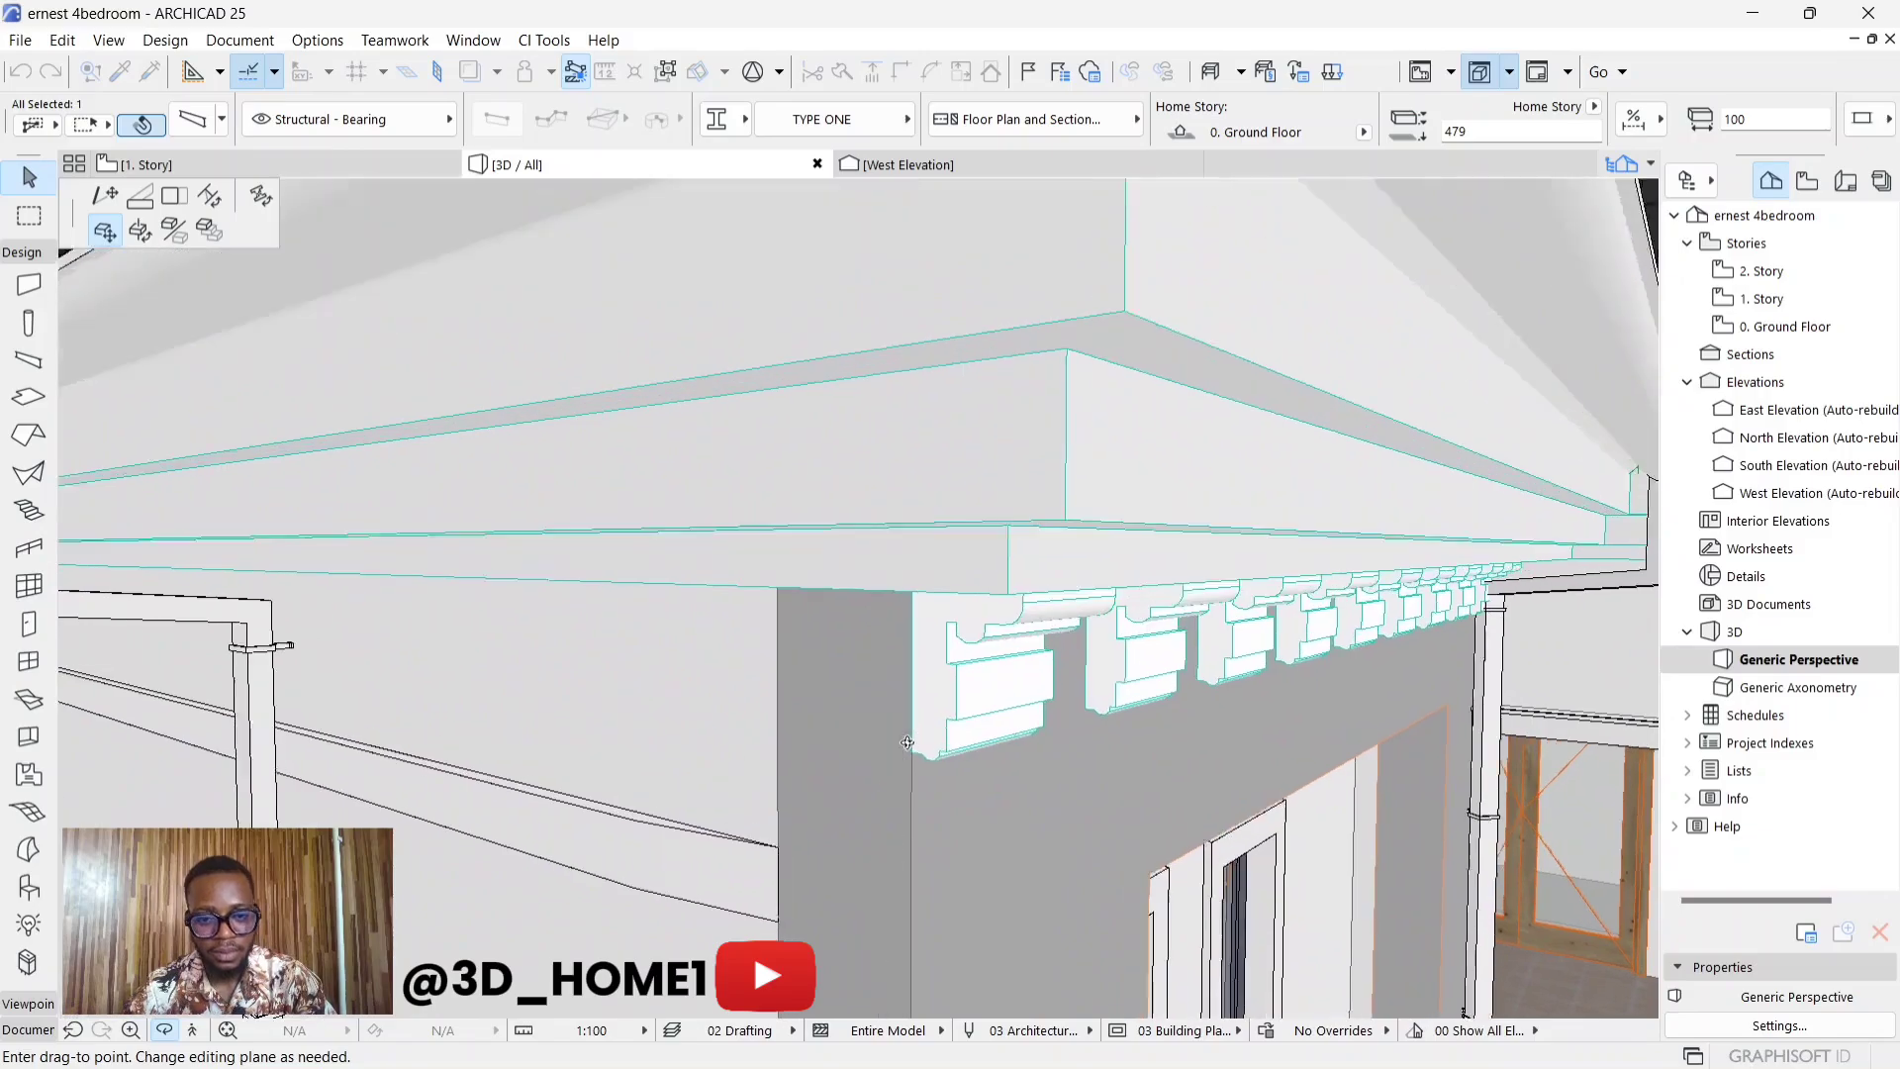
pyautogui.scroll(1, 909, 718)
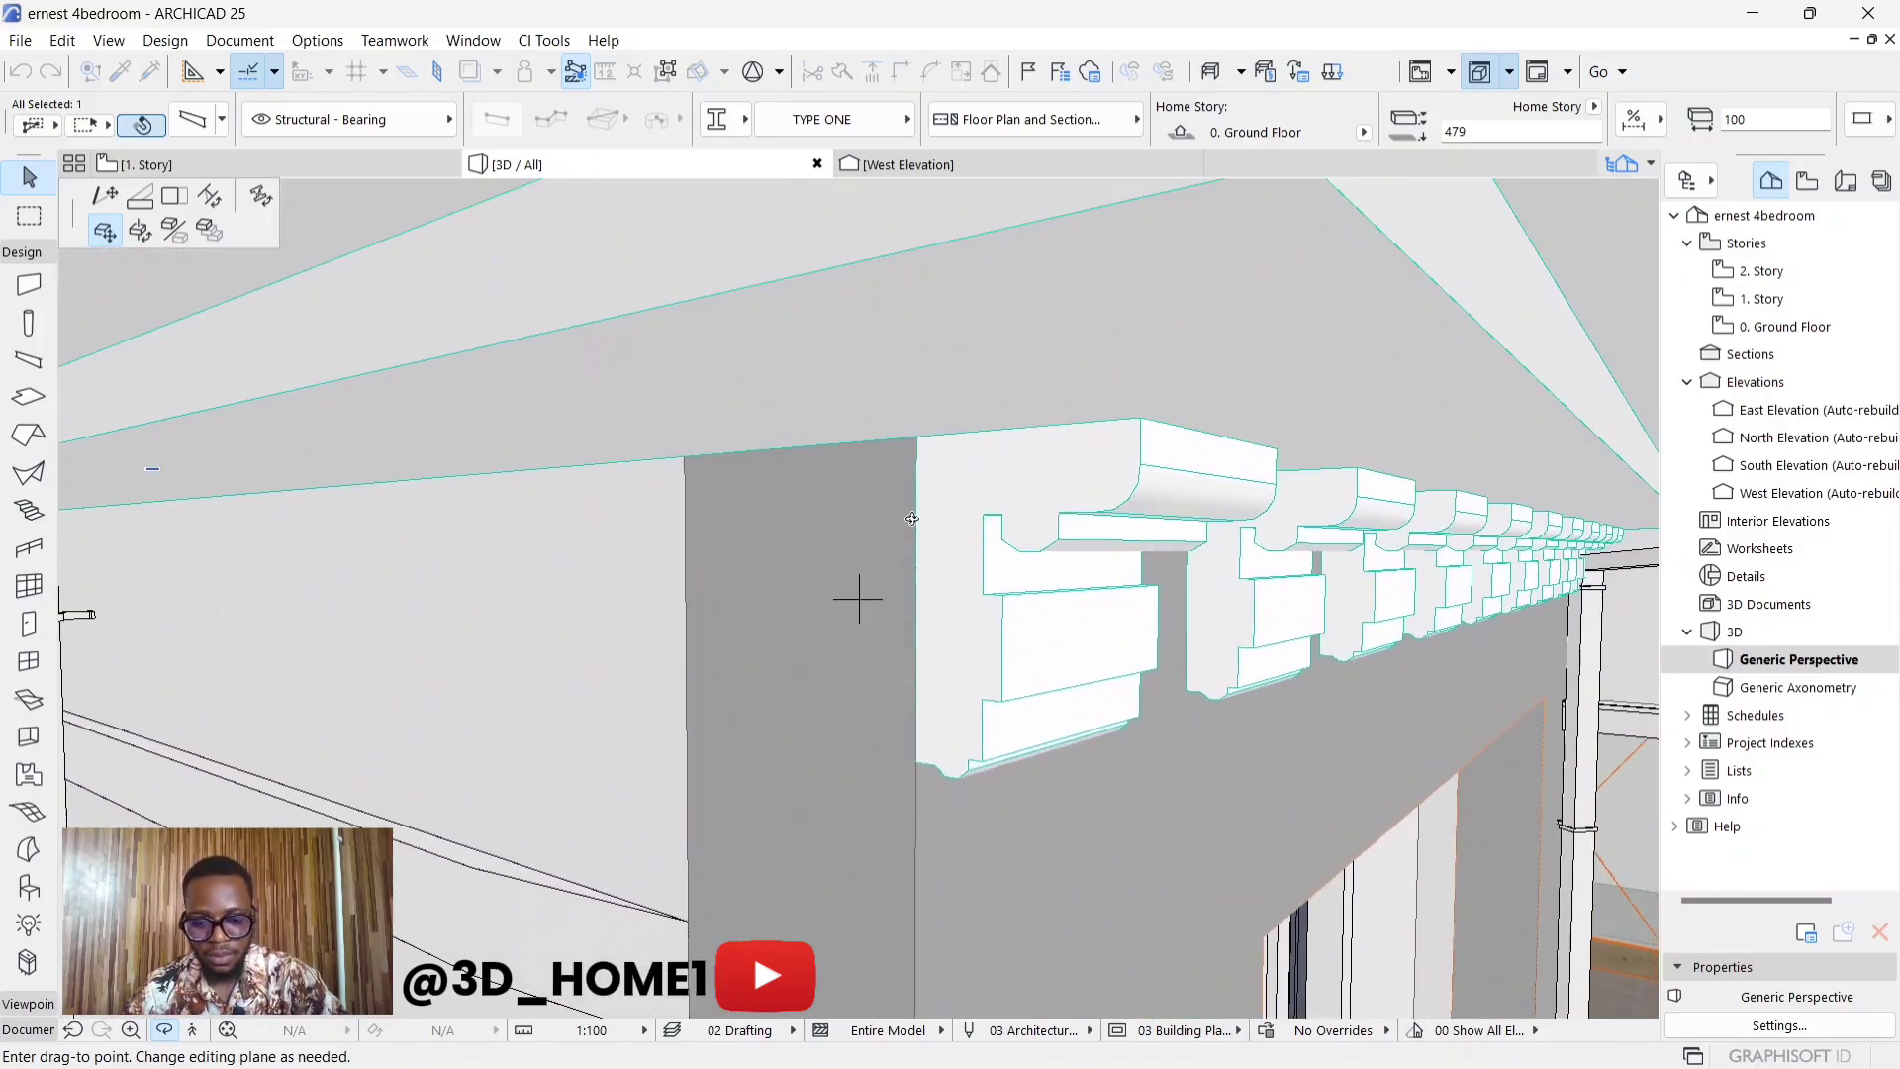
pyautogui.click(915, 437)
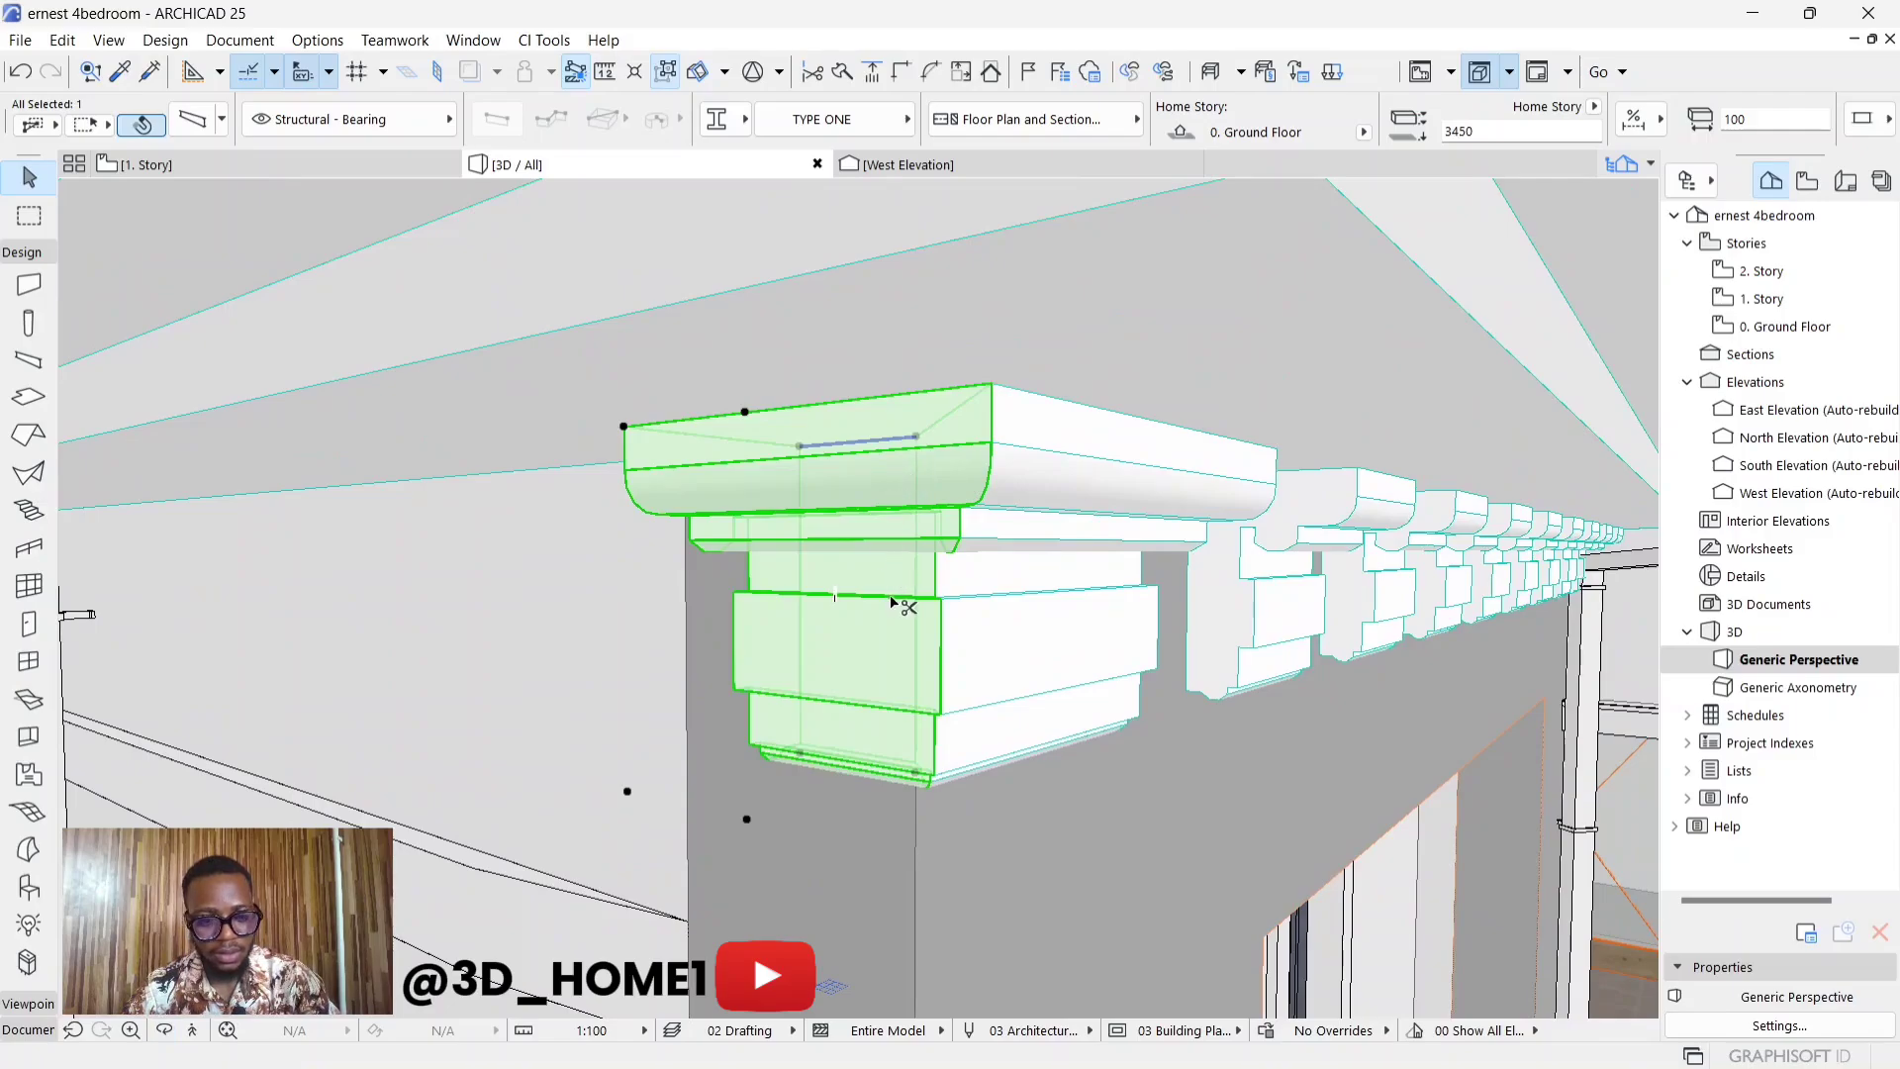
pyautogui.hotkey('ctrl', 'z')
# - Move the corbel by its corner to the wall corner under the eaves at 3450
pyautogui.scroll(-6, 869, 549)
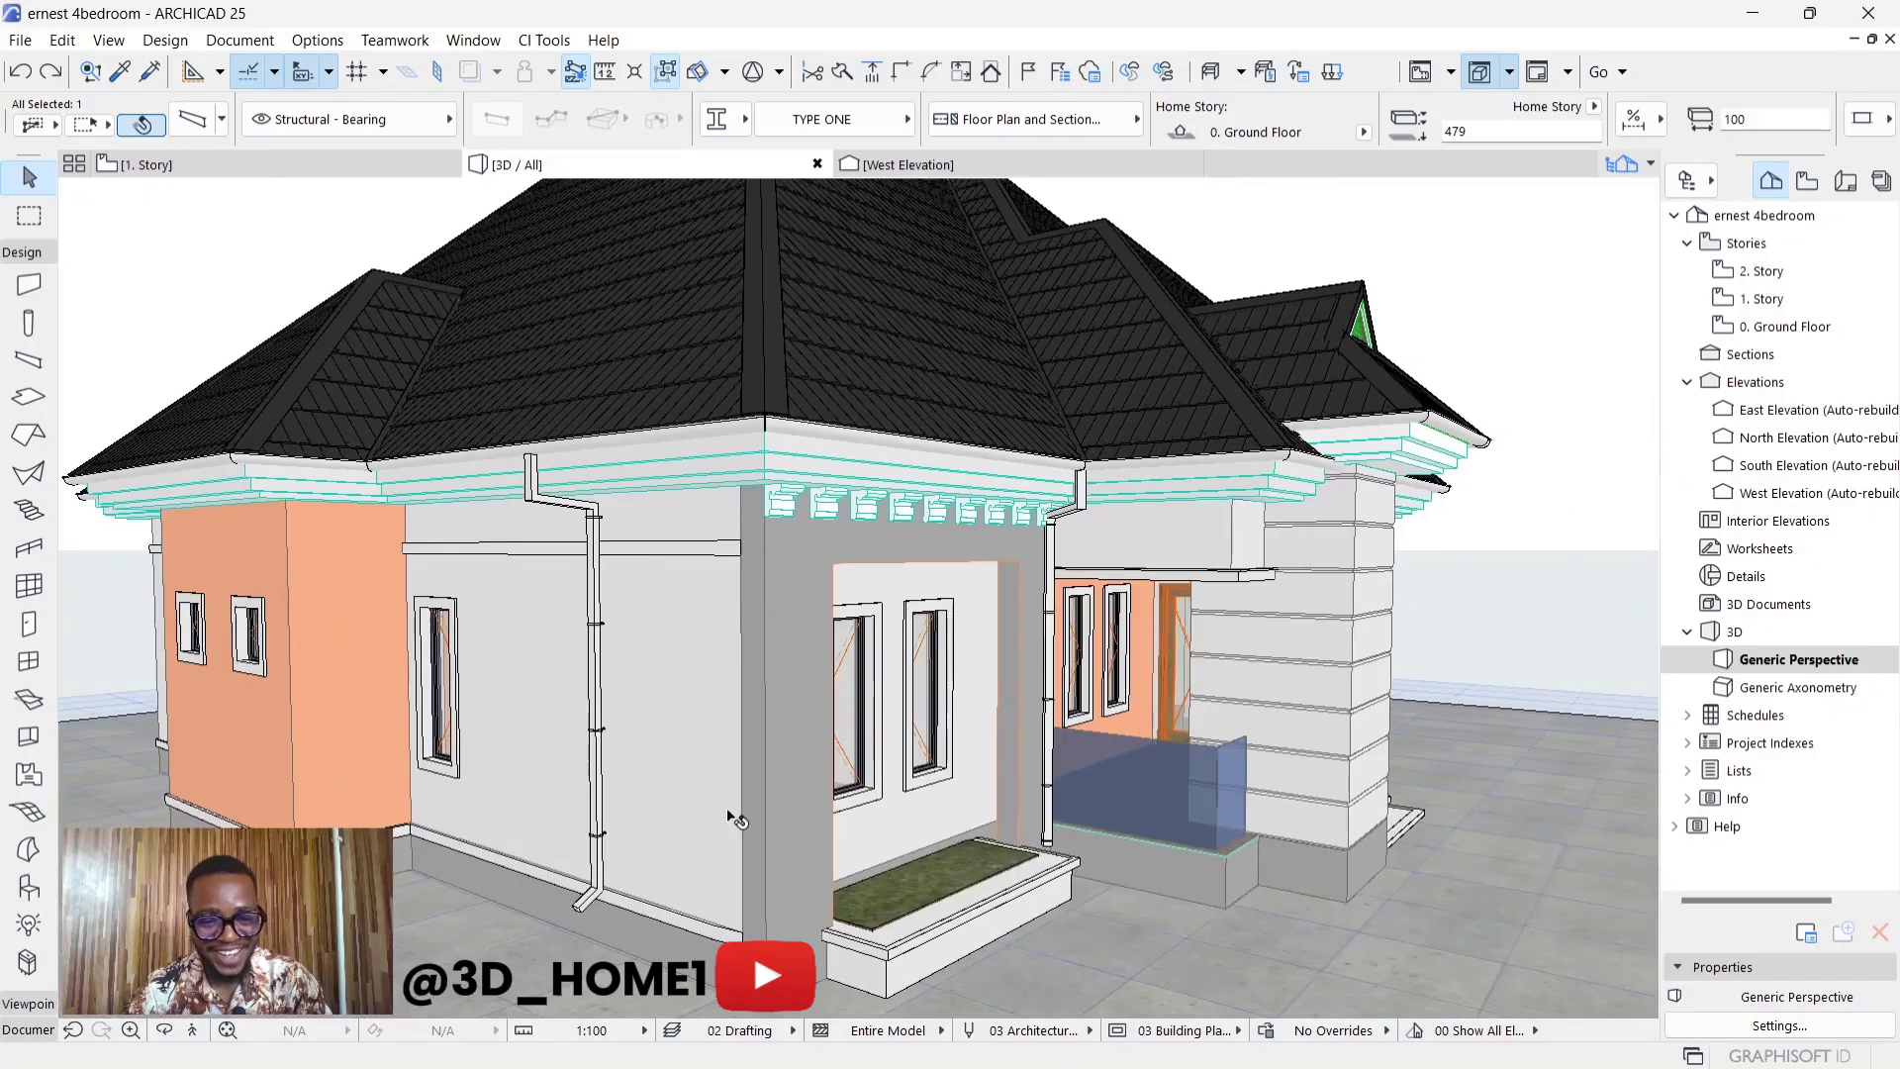
pyautogui.scroll(-3, 733, 817)
pyautogui.click(706, 957)
pyautogui.scroll(6, 720, 655)
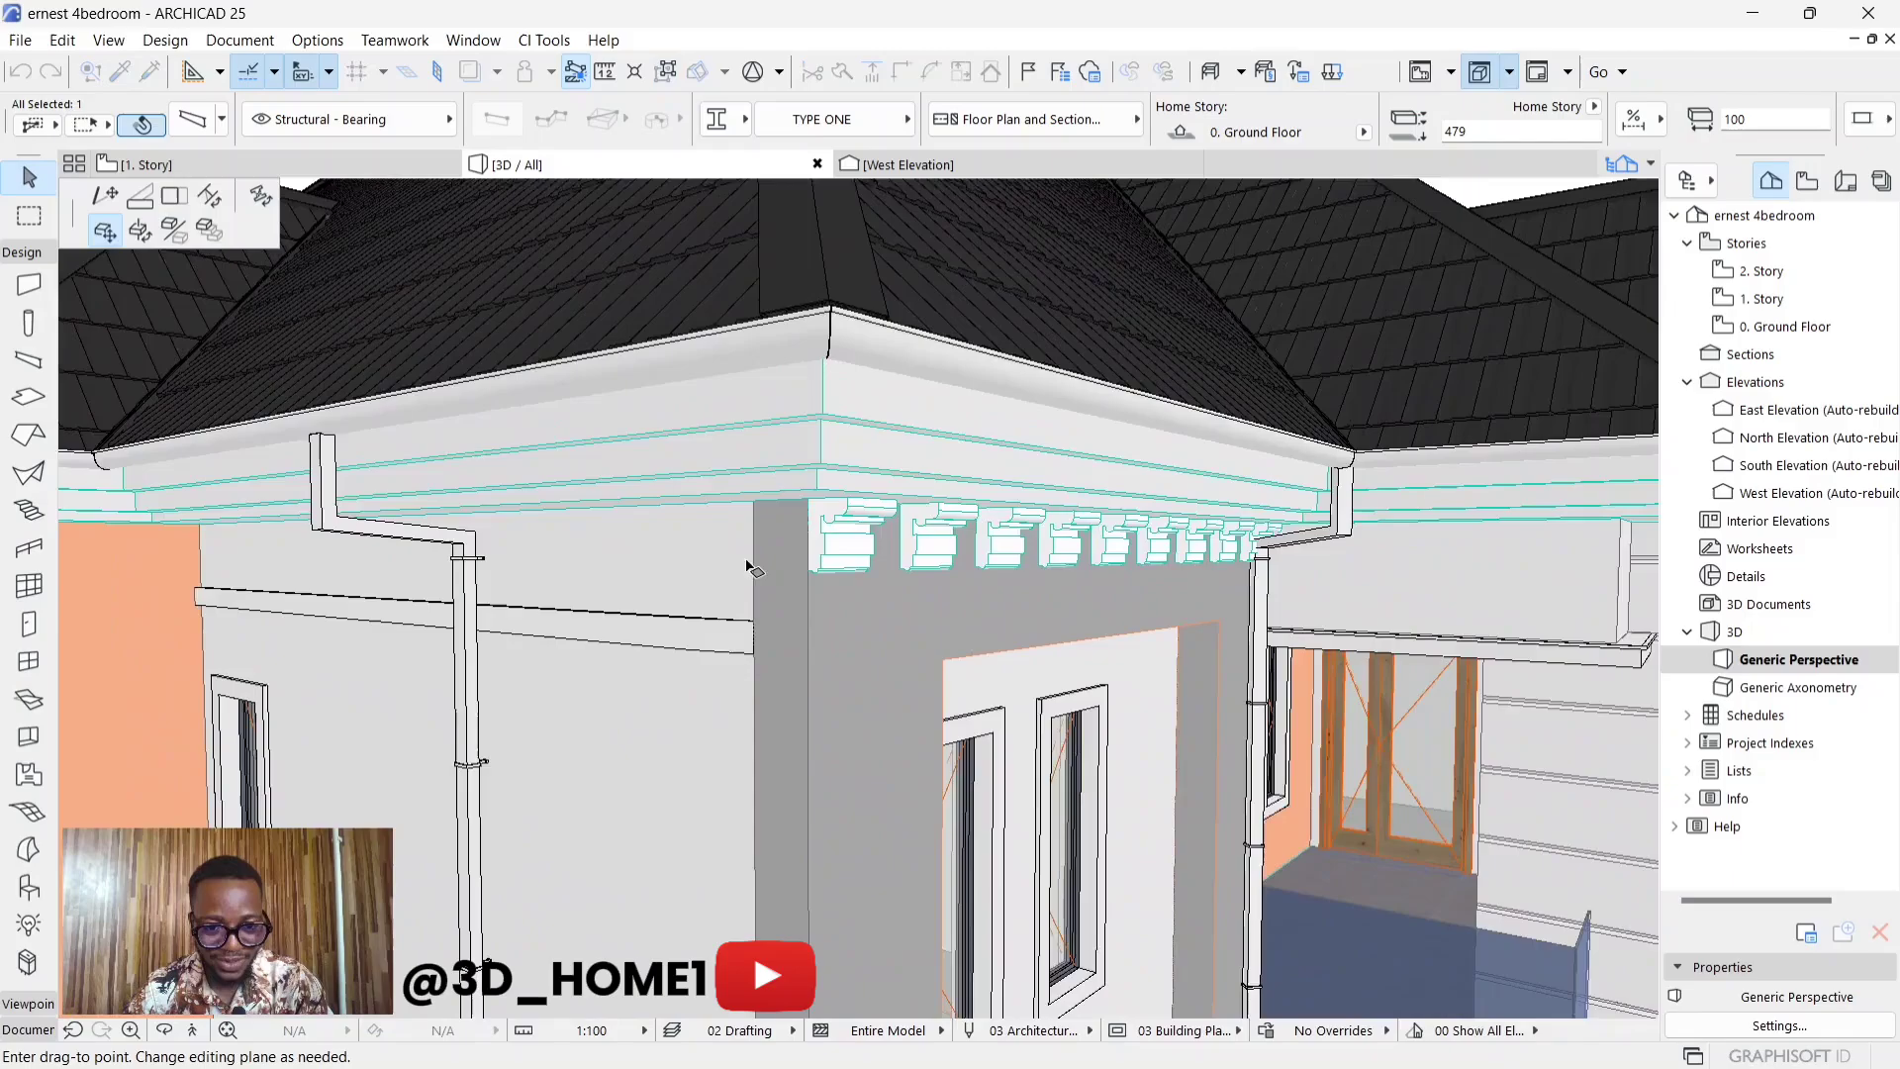
pyautogui.scroll(4, 749, 567)
pyautogui.click(807, 447)
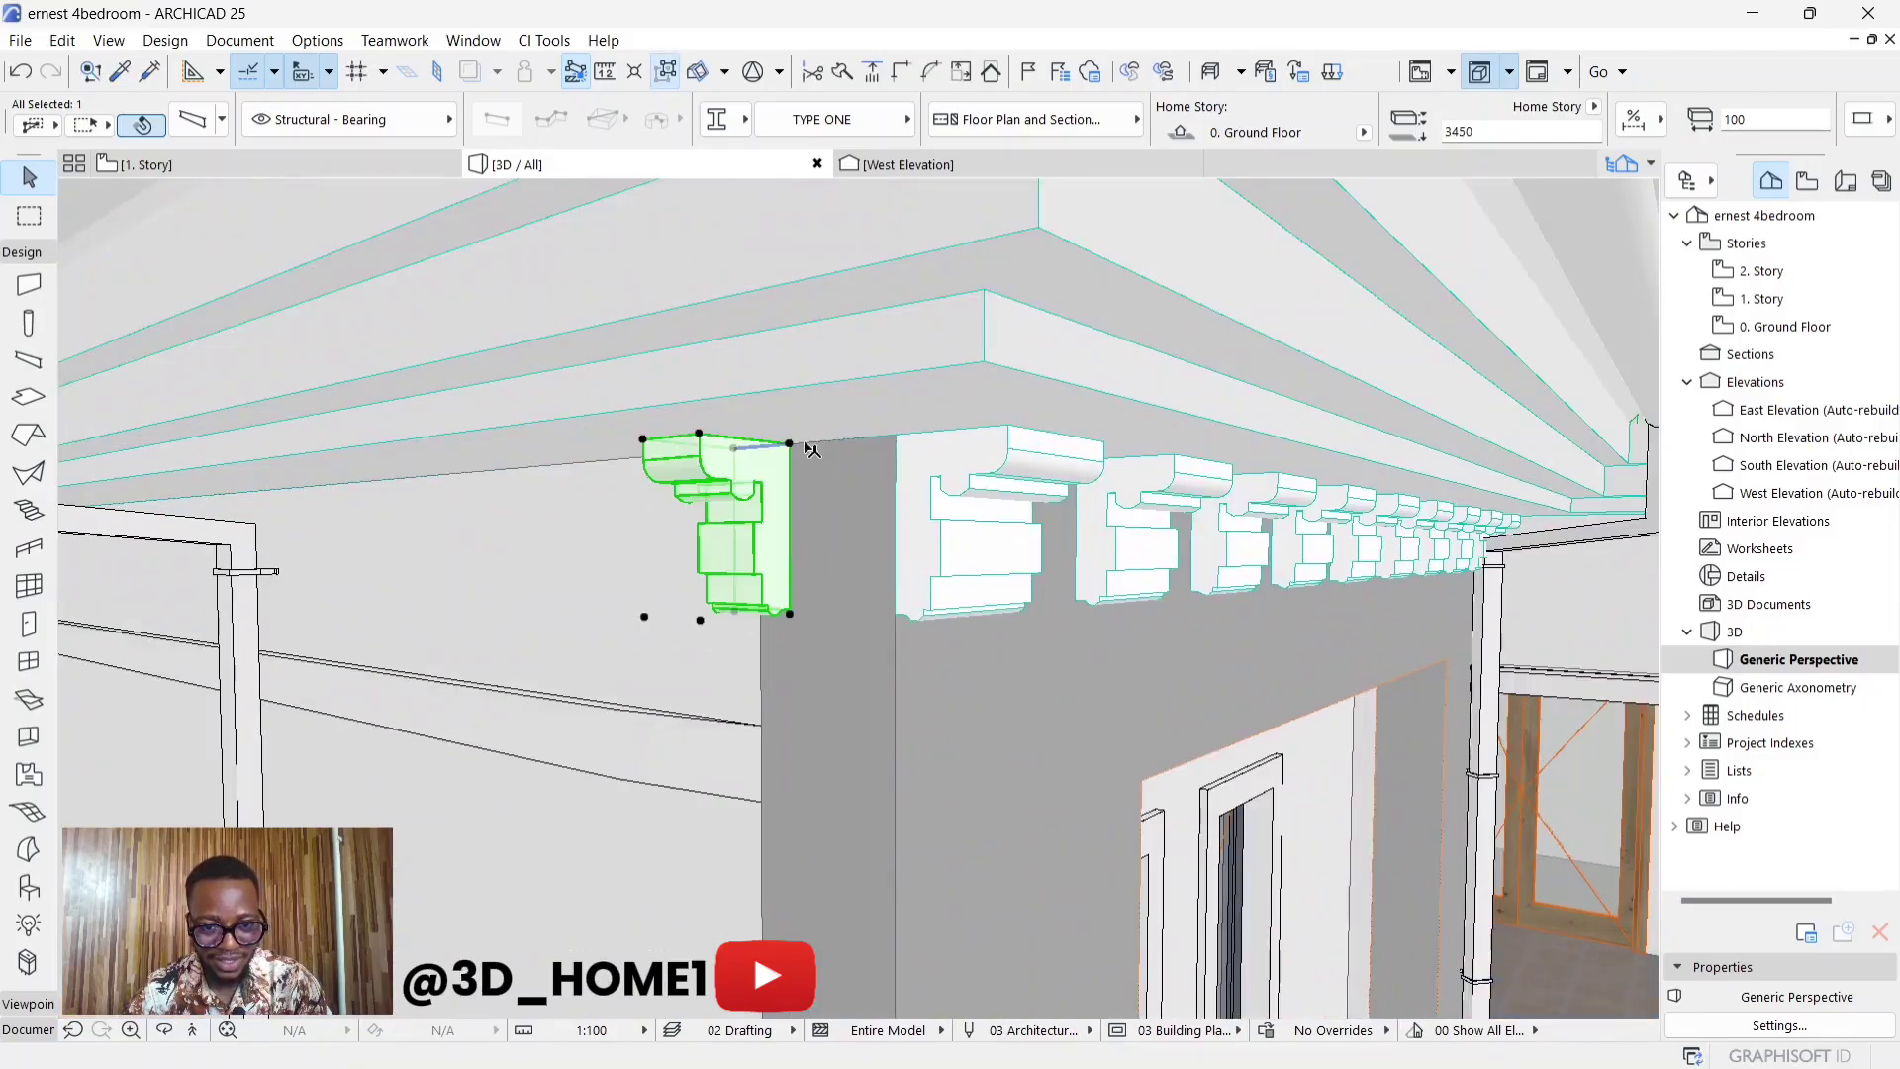
pyautogui.scroll(-1, 930, 720)
pyautogui.click(804, 473)
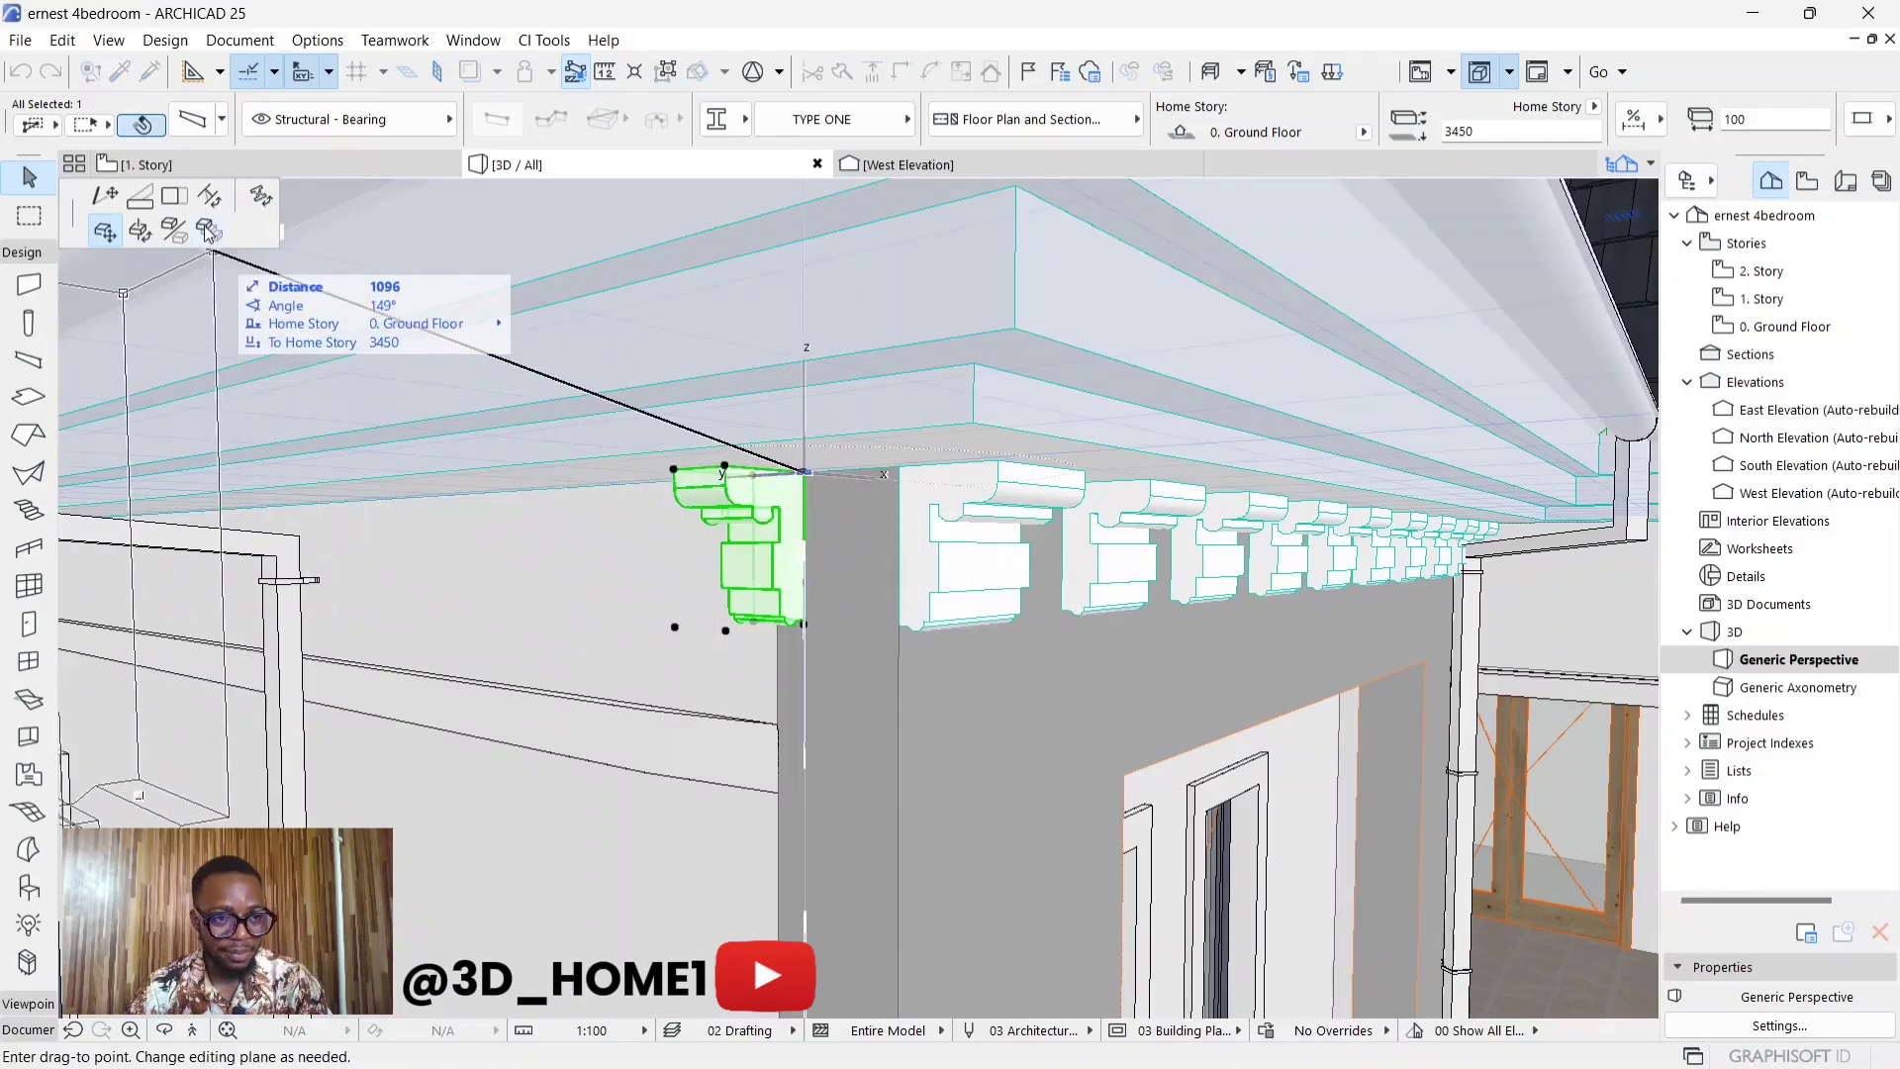
# - Multiply the corner corbel with Drag, Increment and Spread along the adjacent wall's eave
pyautogui.click(208, 231)
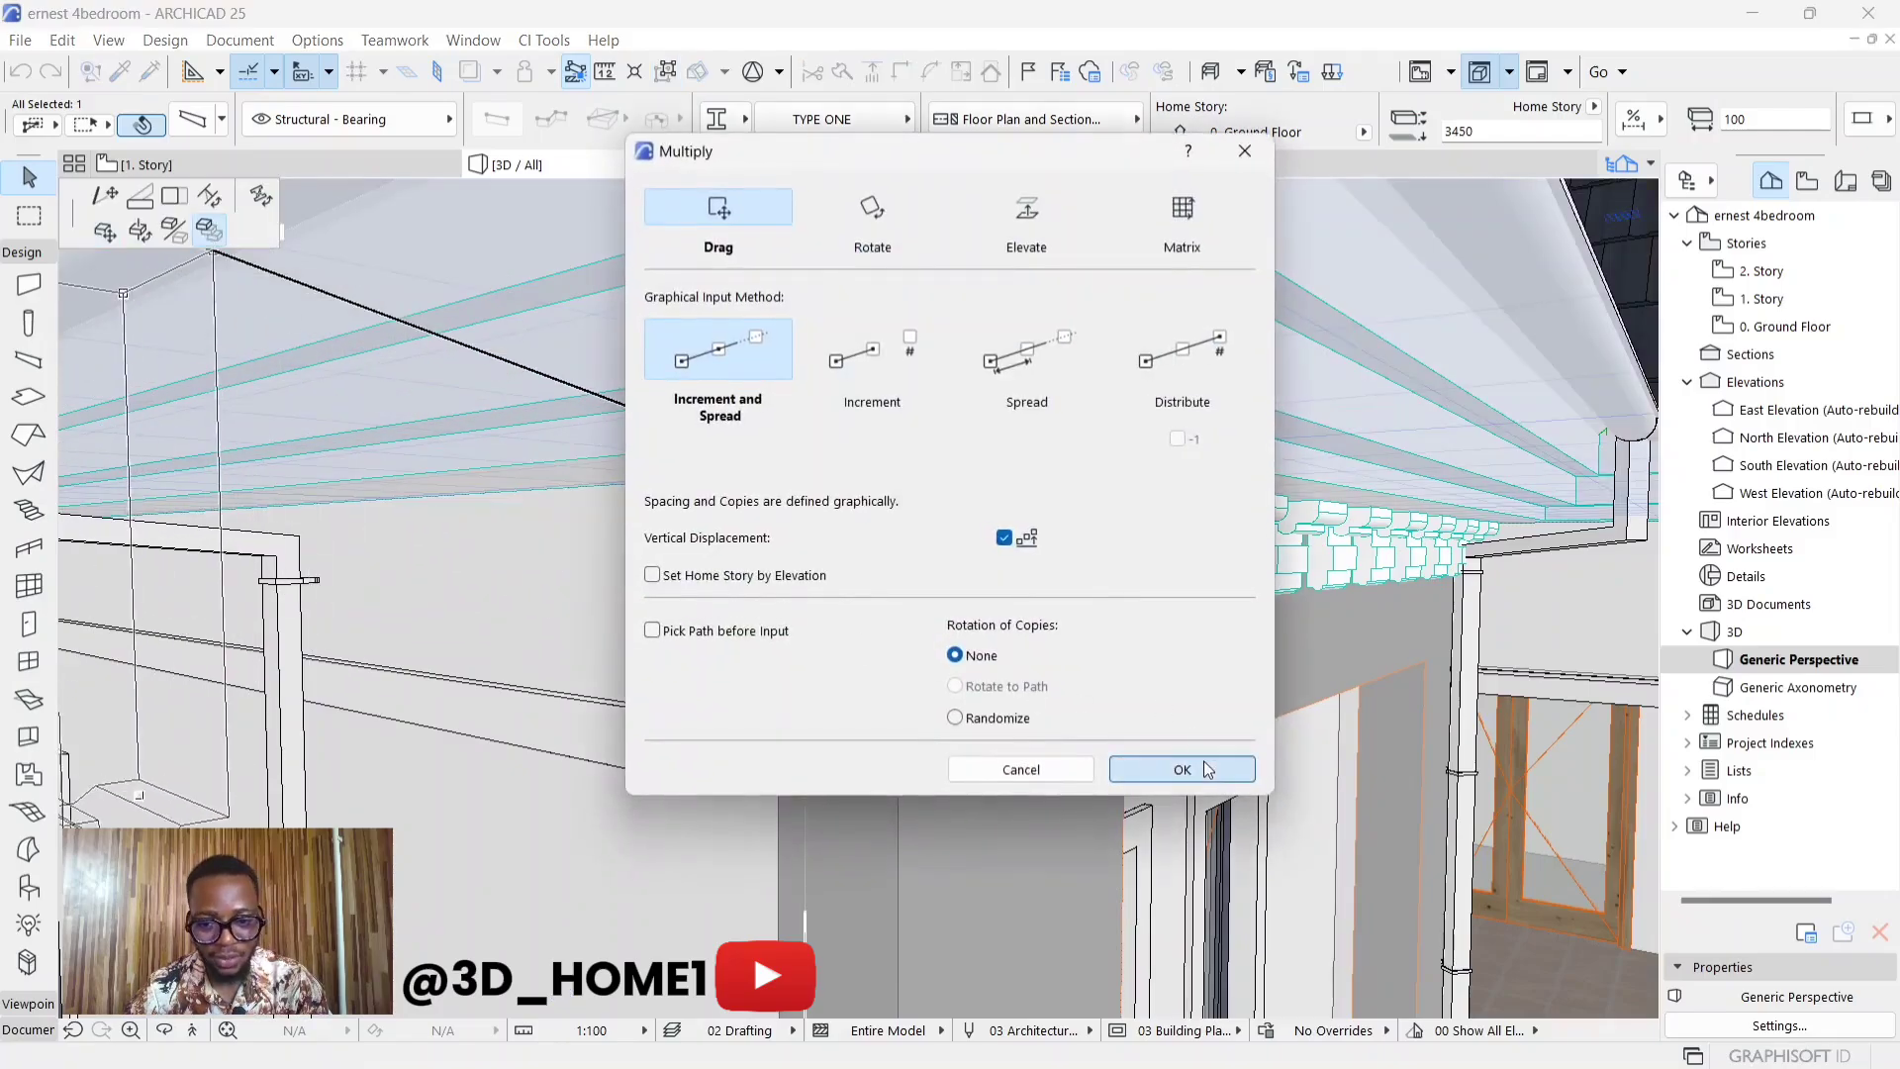
pyautogui.click(1182, 770)
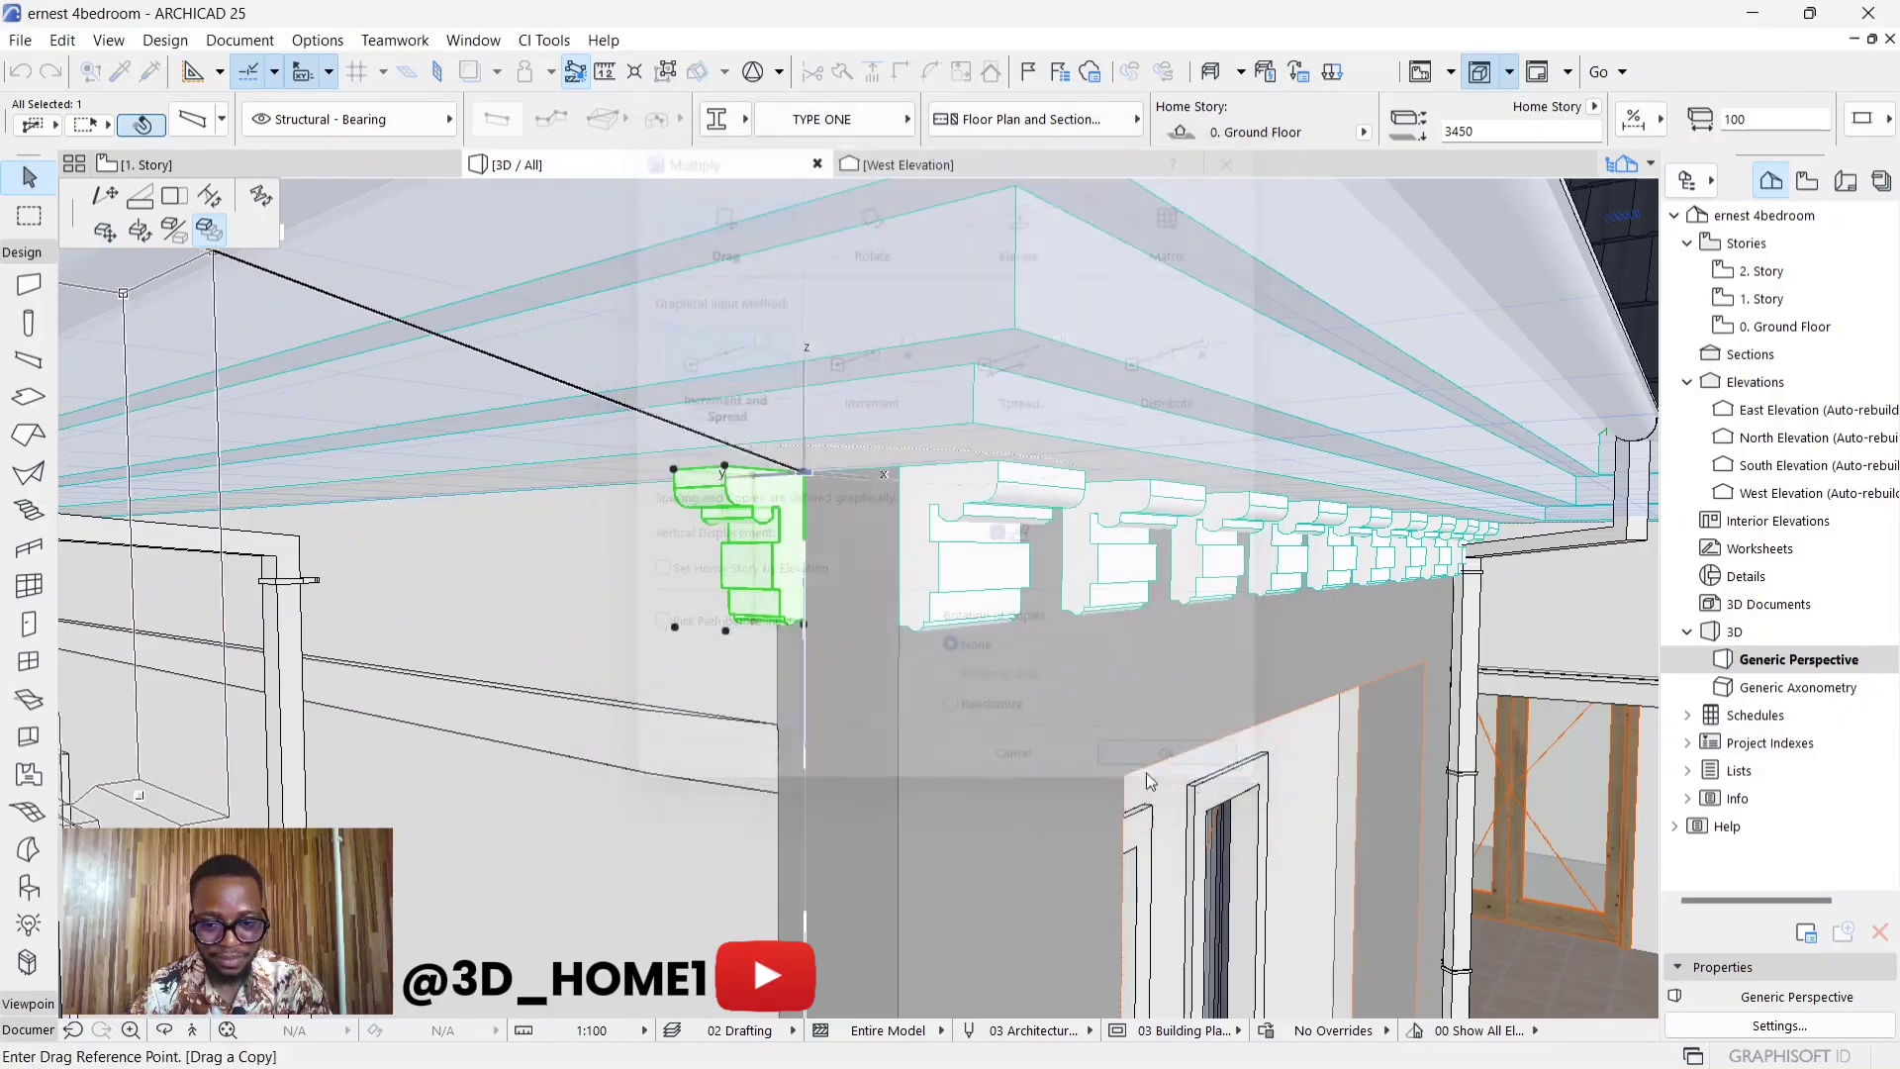
pyautogui.click(804, 473)
pyautogui.scroll(-2, 992, 534)
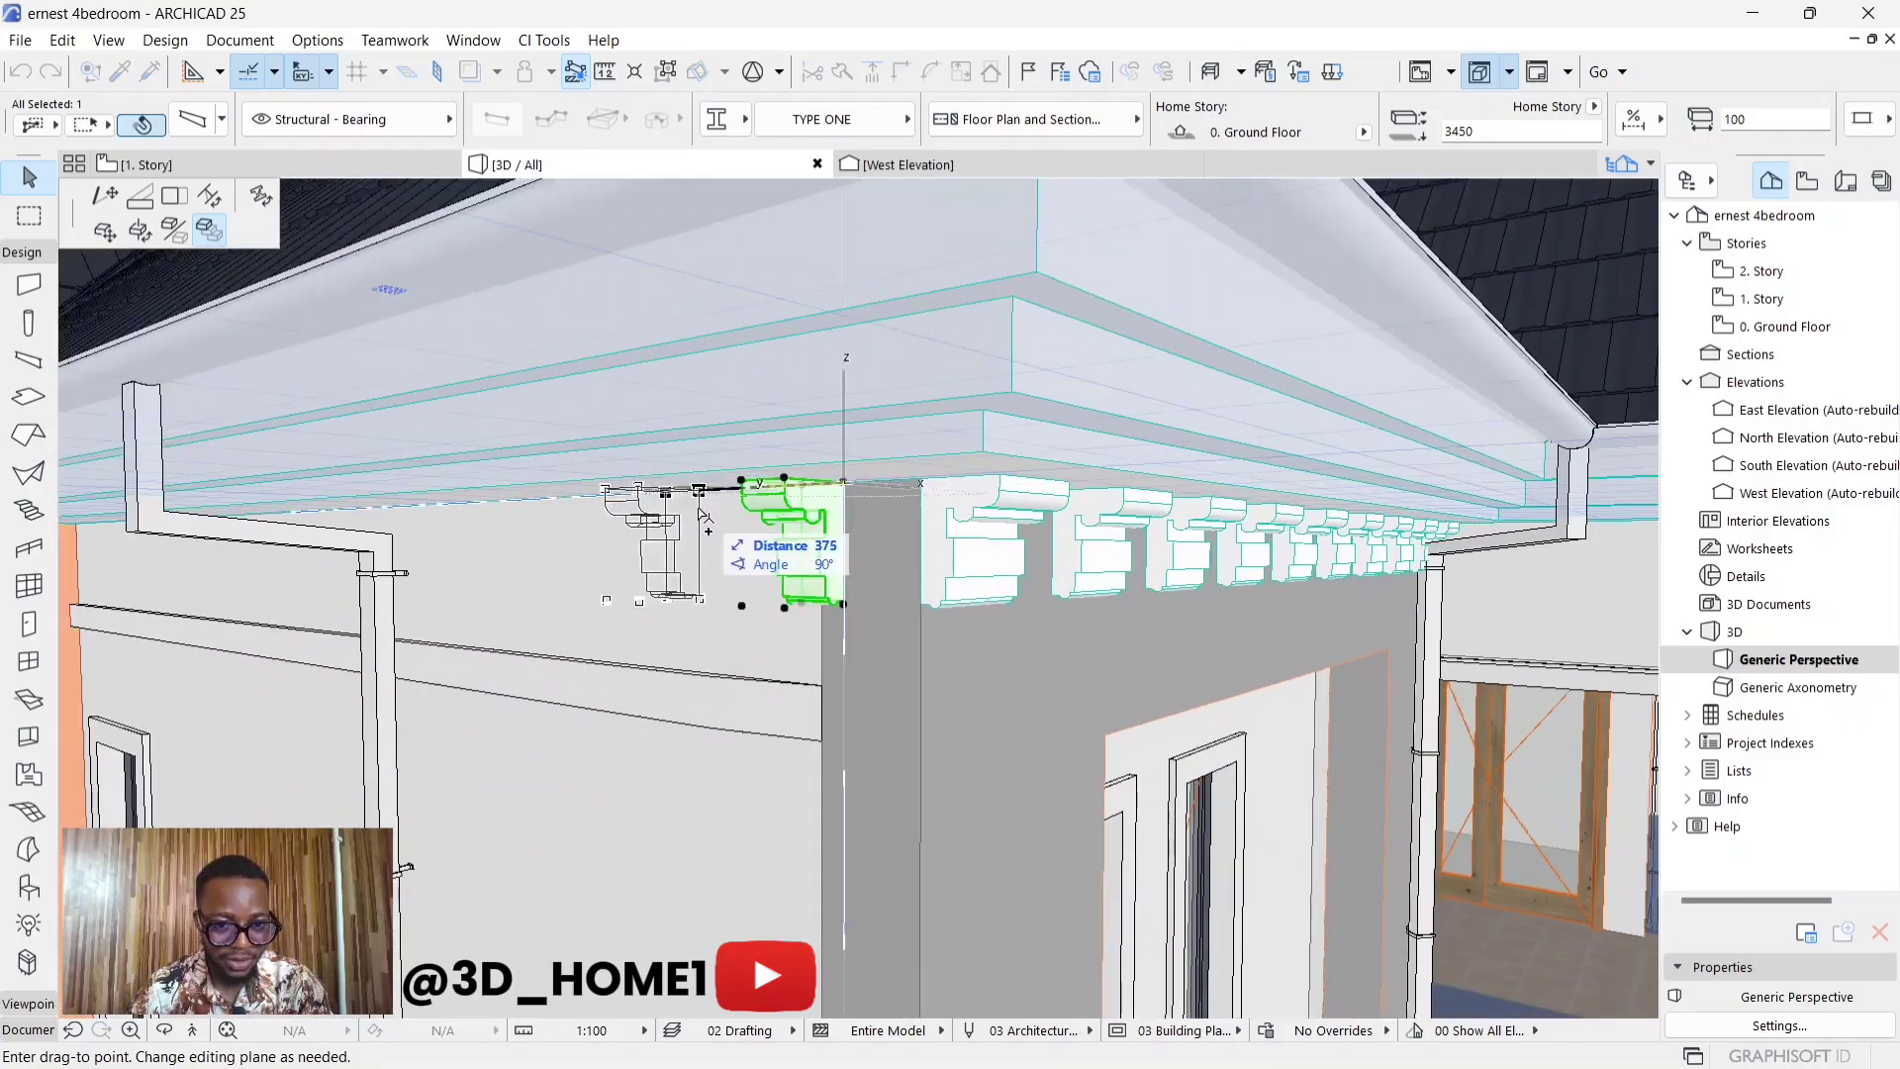
pyautogui.click(707, 499)
pyautogui.scroll(-2, 490, 511)
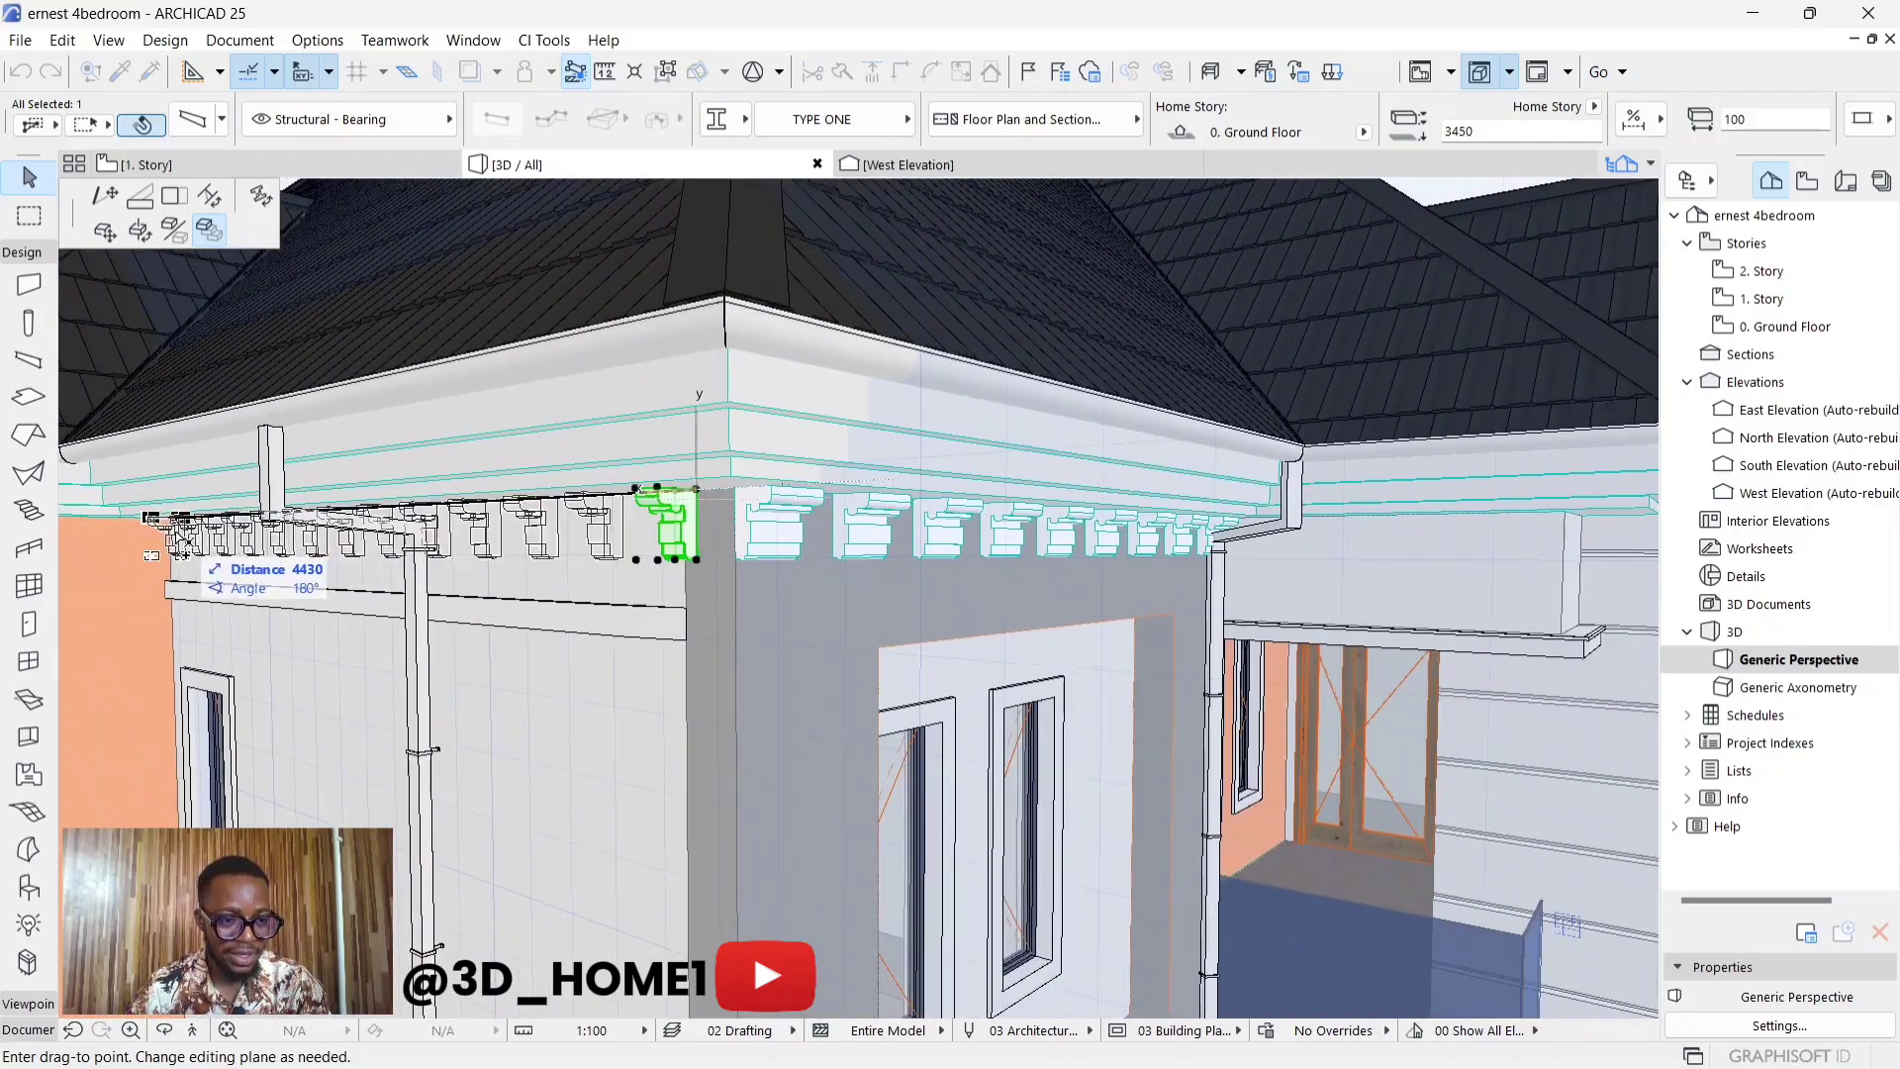
pyautogui.click(175, 533)
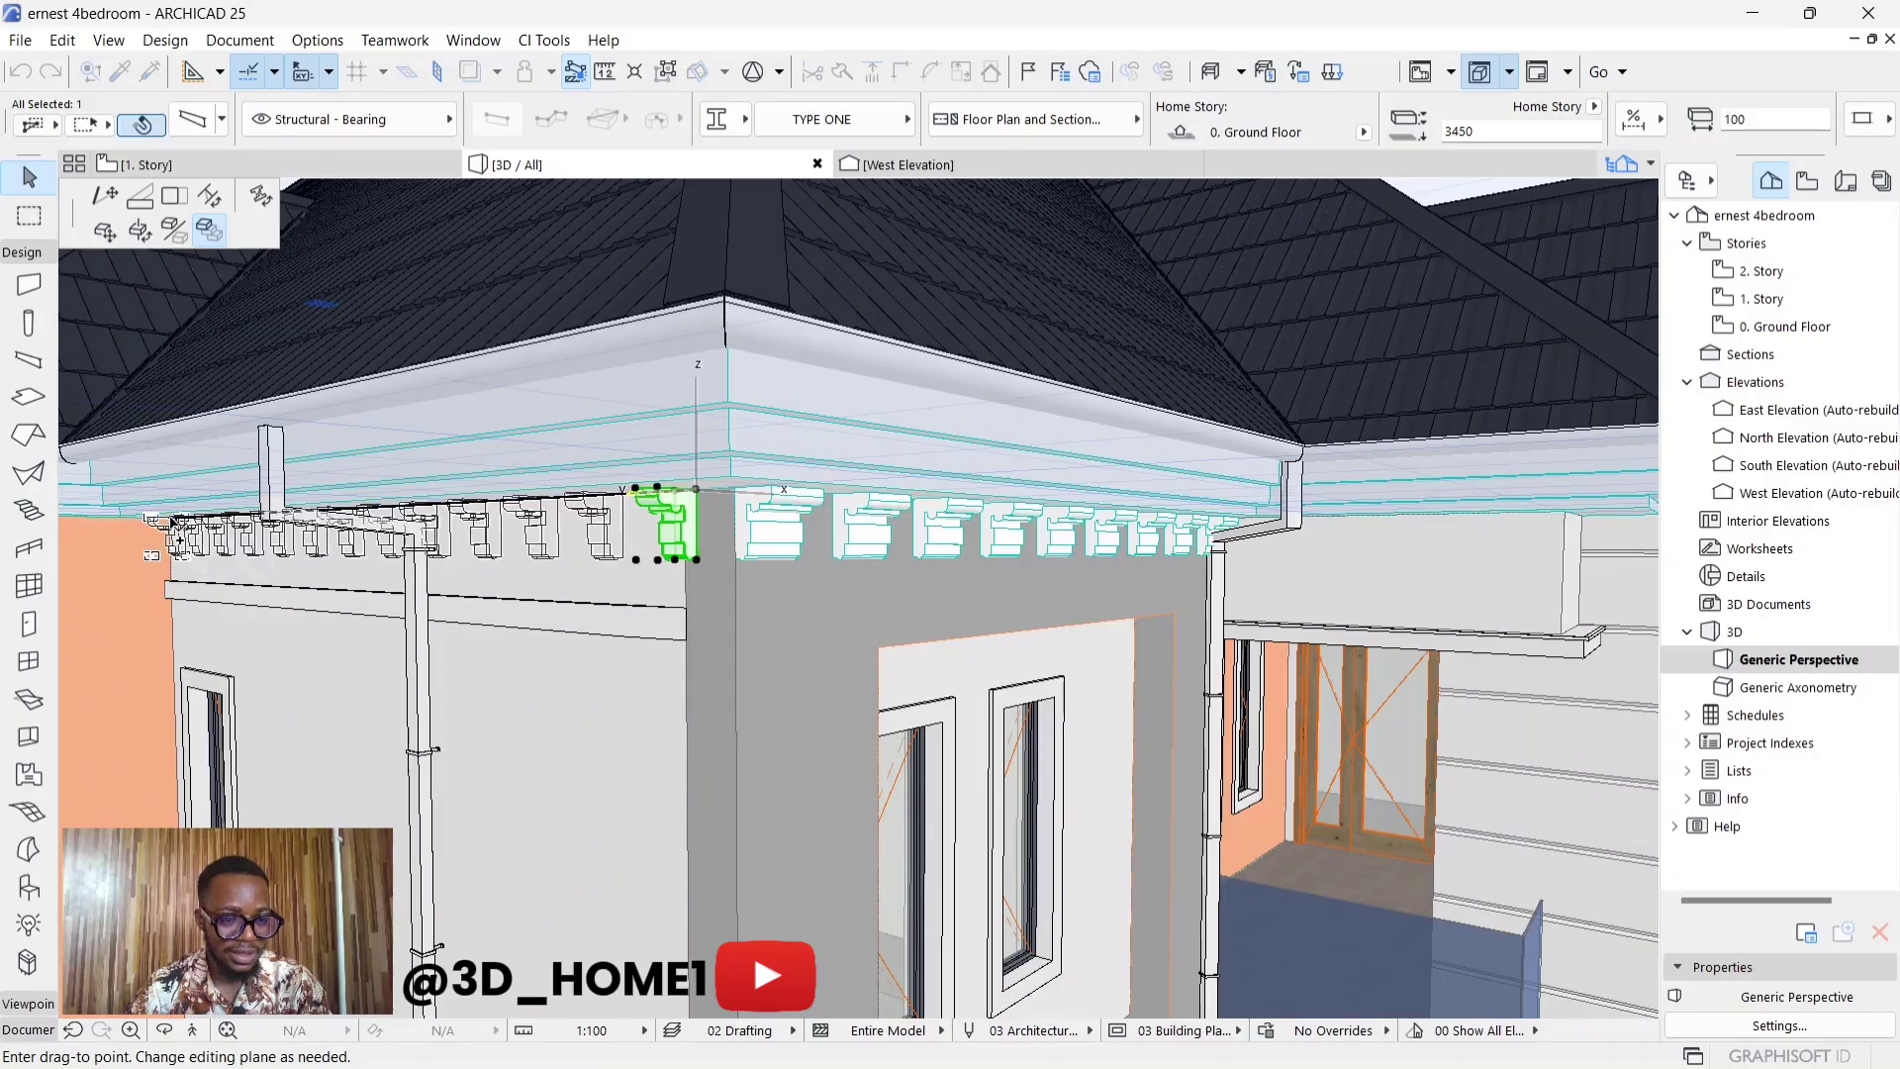
pyautogui.click(175, 520)
pyautogui.press('Escape')
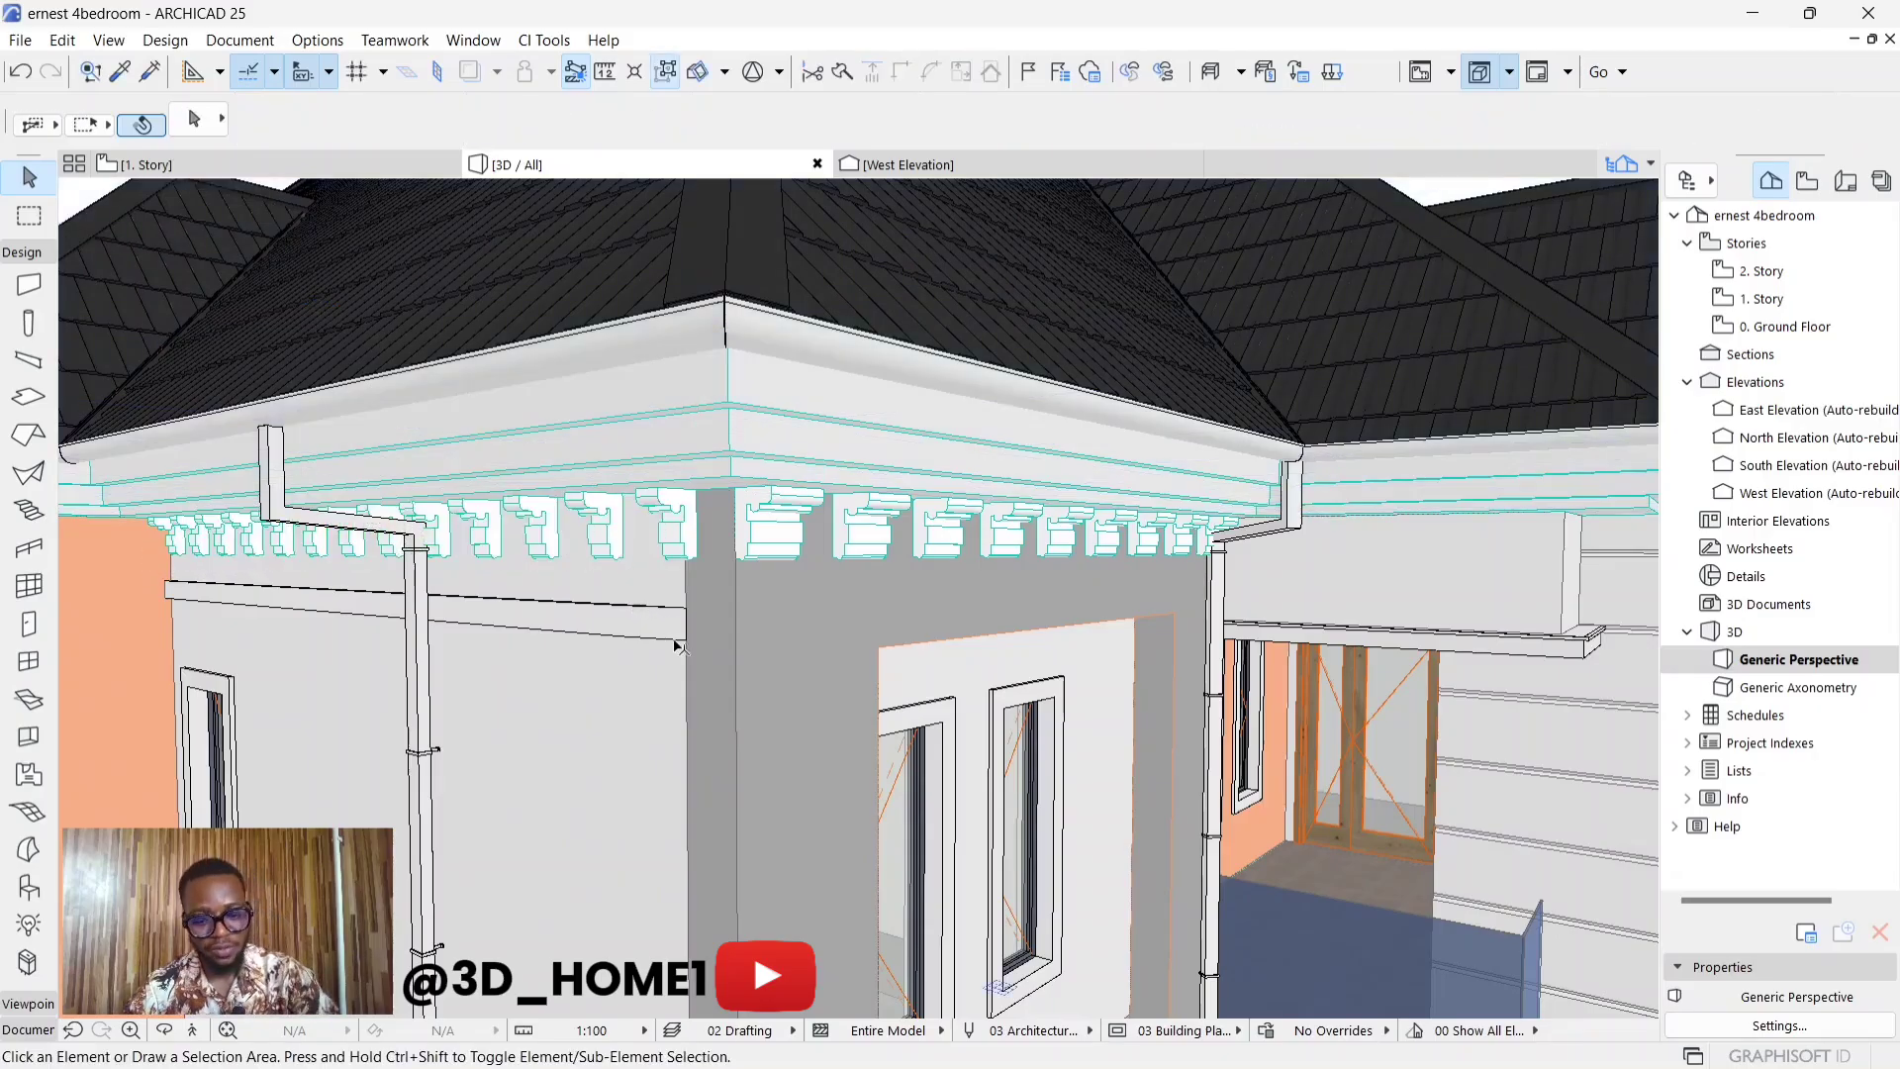
pyautogui.keyDown('shift'); pyautogui.moveTo(709, 668); pyautogui.dragTo(698, 546, button='middle'); pyautogui.keyUp('shift')
pyautogui.scroll(-5, 705, 604)
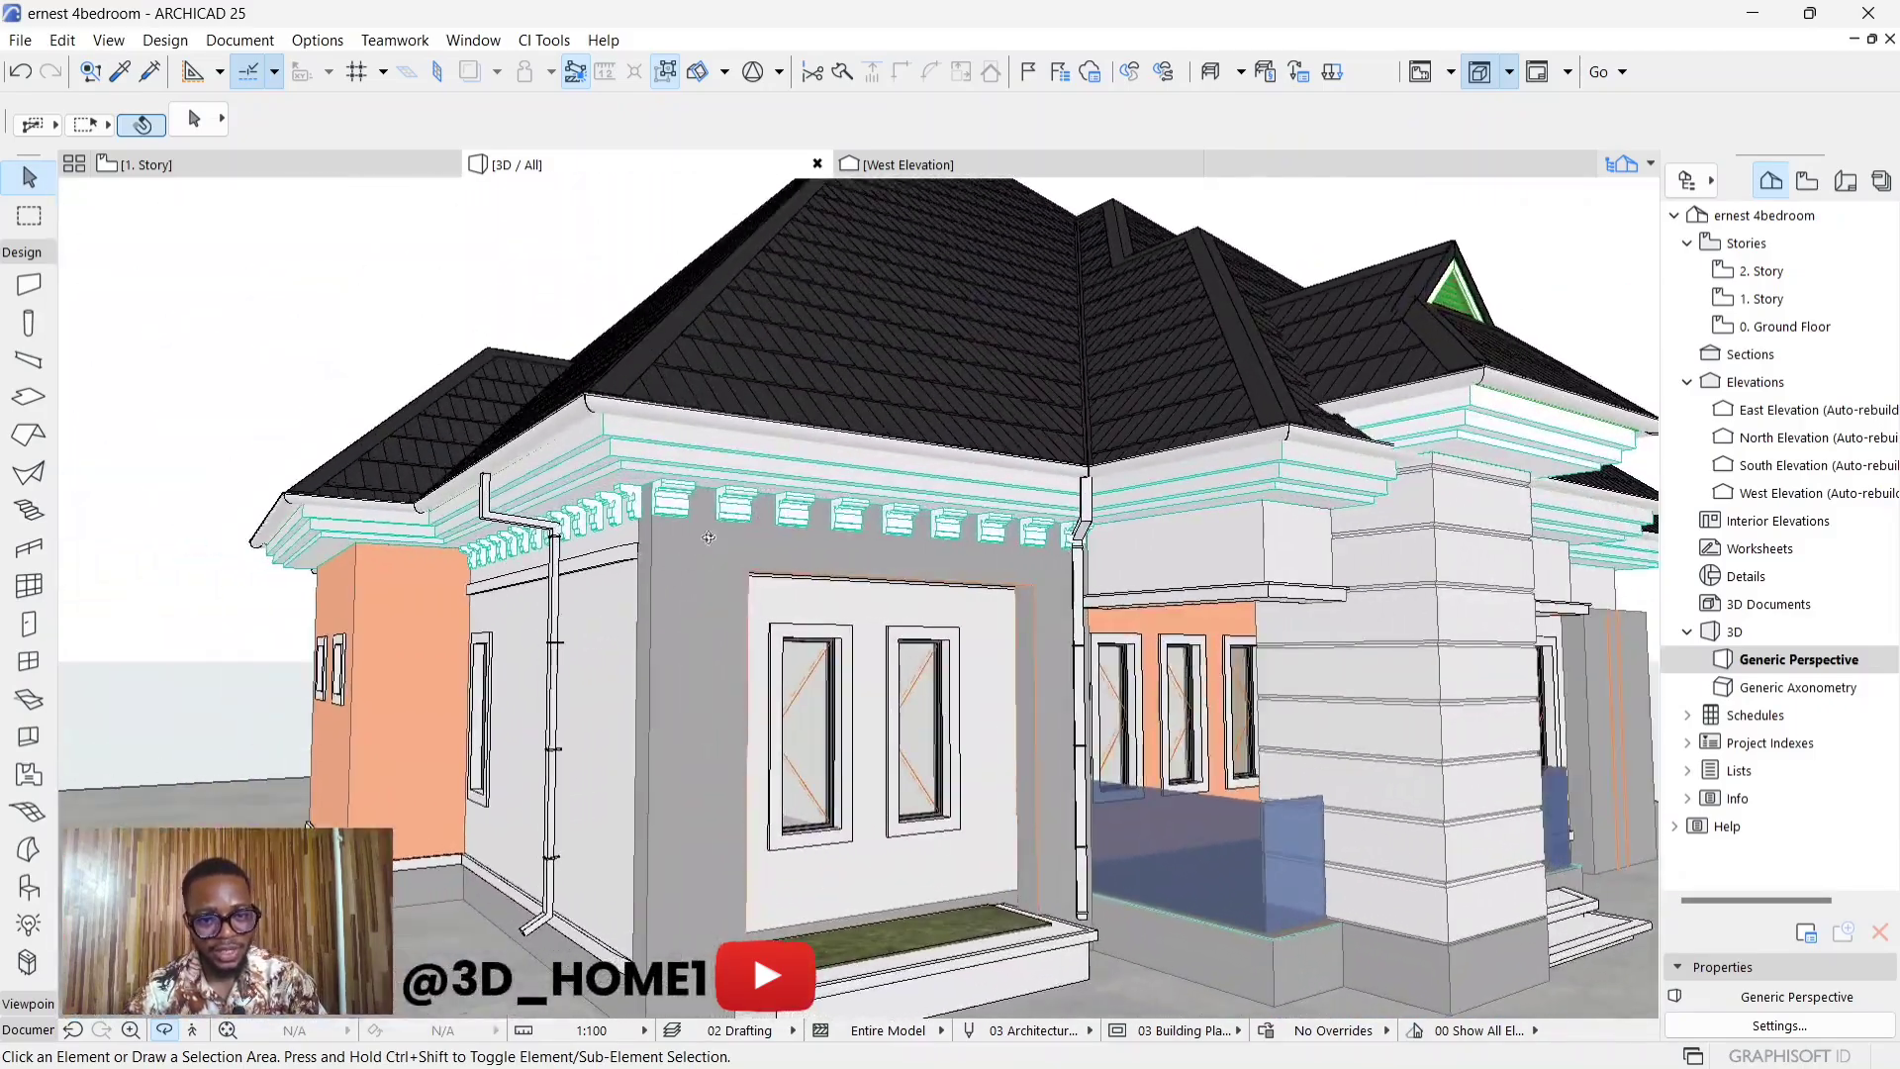
pyautogui.scroll(6, 728, 511)
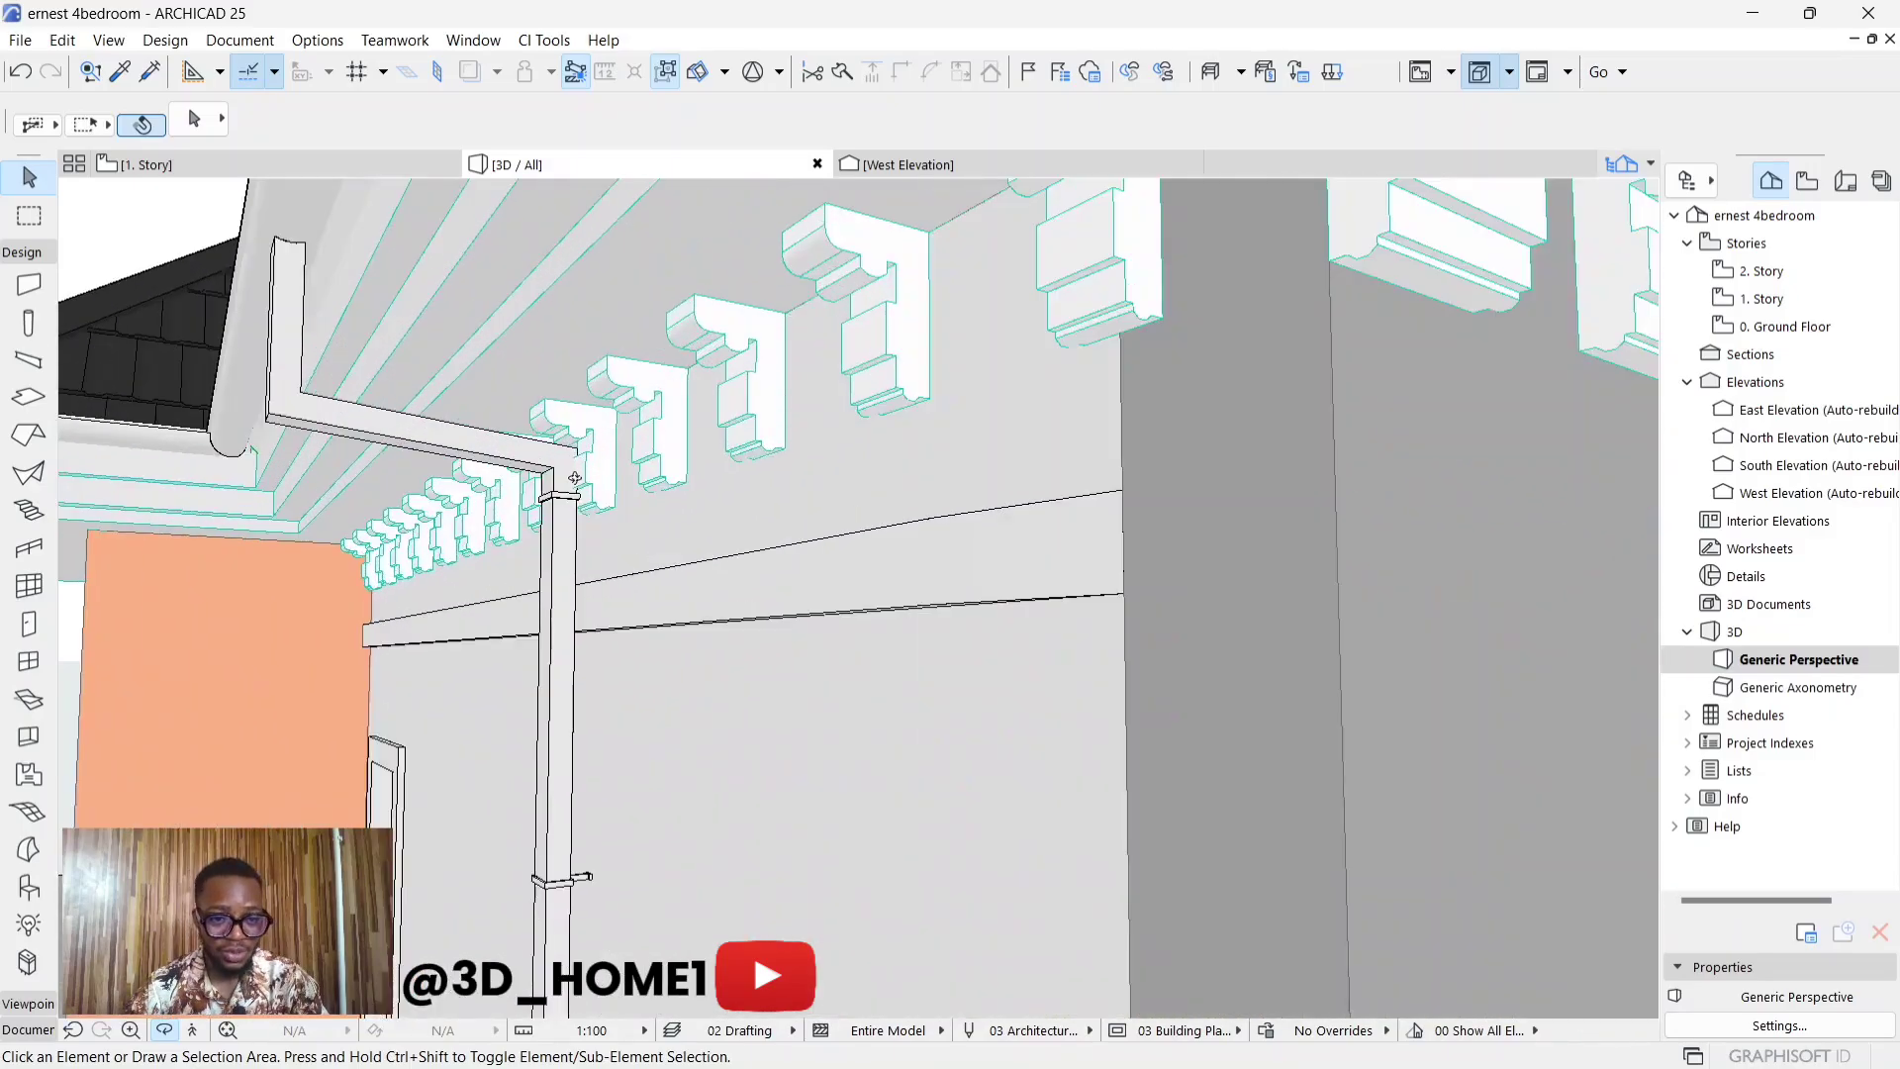
pyautogui.scroll(-2, 559, 494)
pyautogui.keyDown('shift'); pyautogui.moveTo(555, 492); pyautogui.dragTo(905, 491, button='middle'); pyautogui.keyUp('shift')
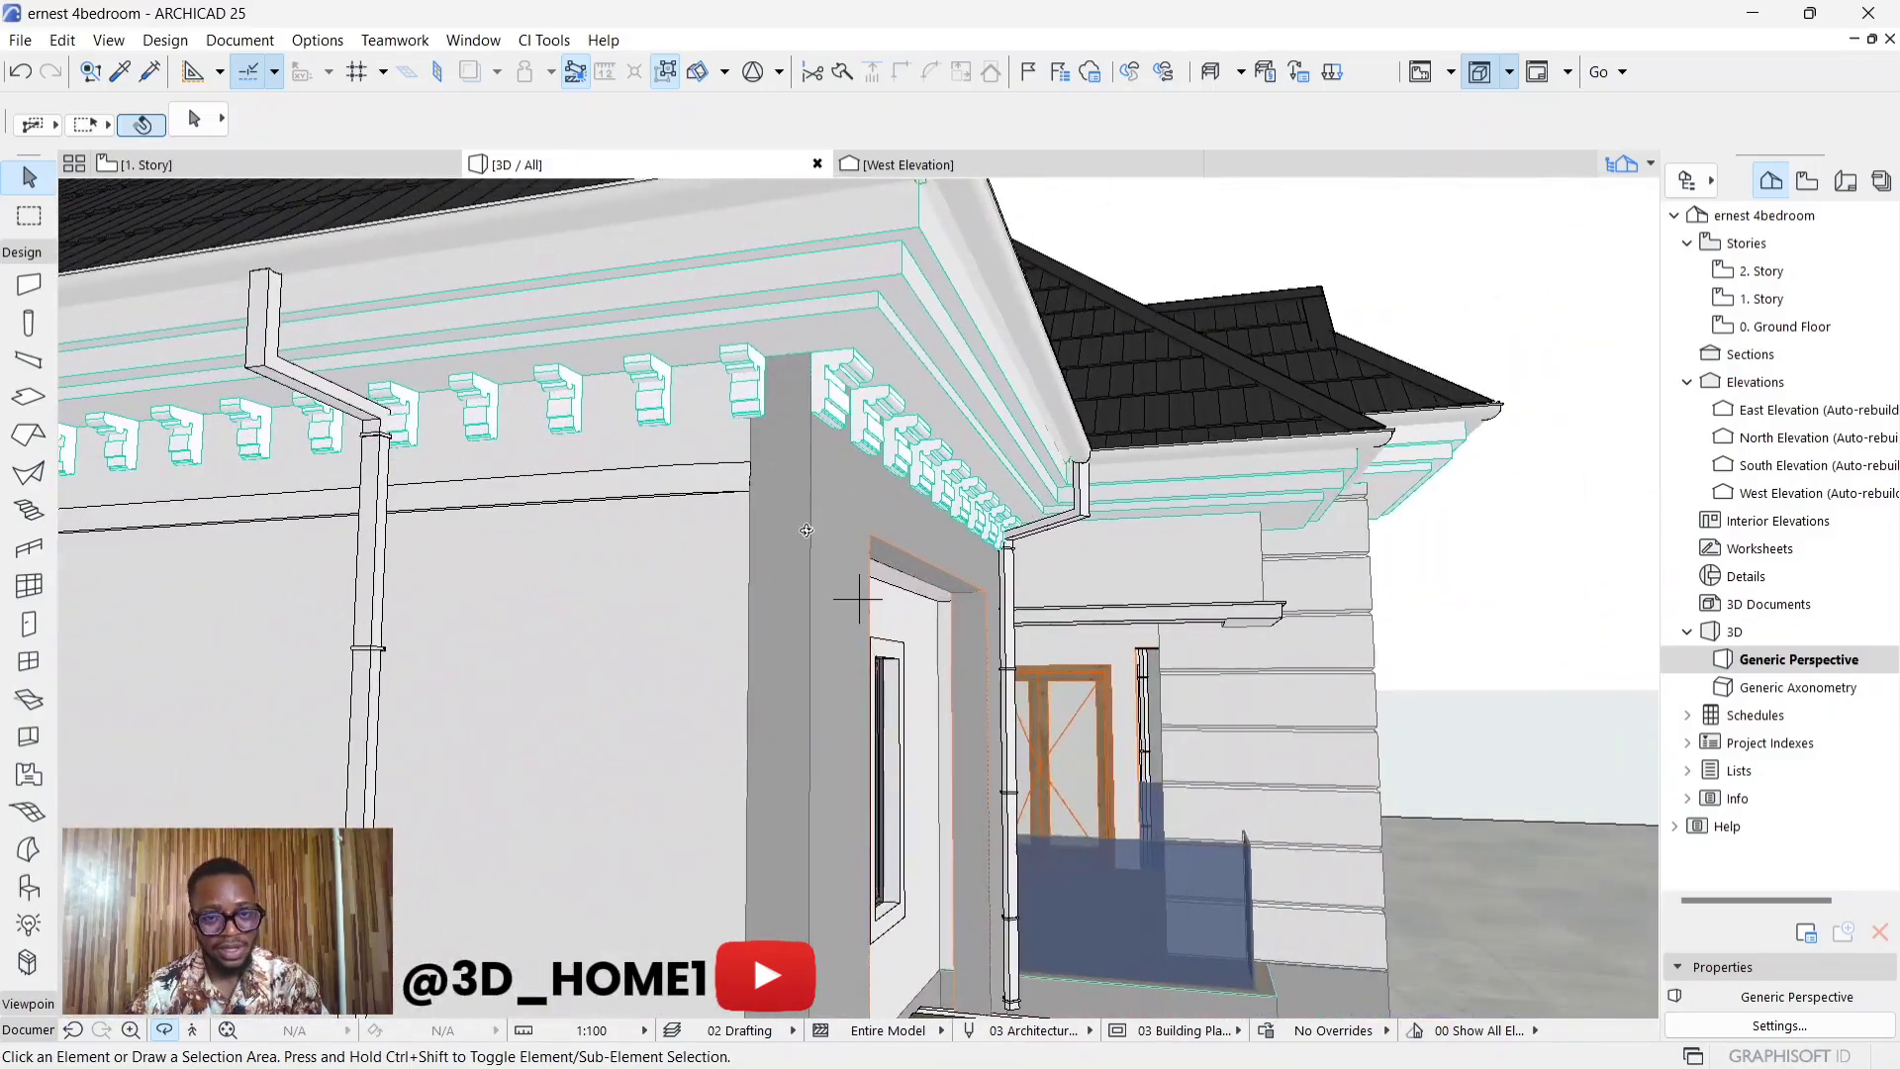
pyautogui.scroll(-2, 806, 529)
pyautogui.moveTo(585, 521); pyautogui.dragTo(908, 536)
pyautogui.scroll(-4, 898, 538)
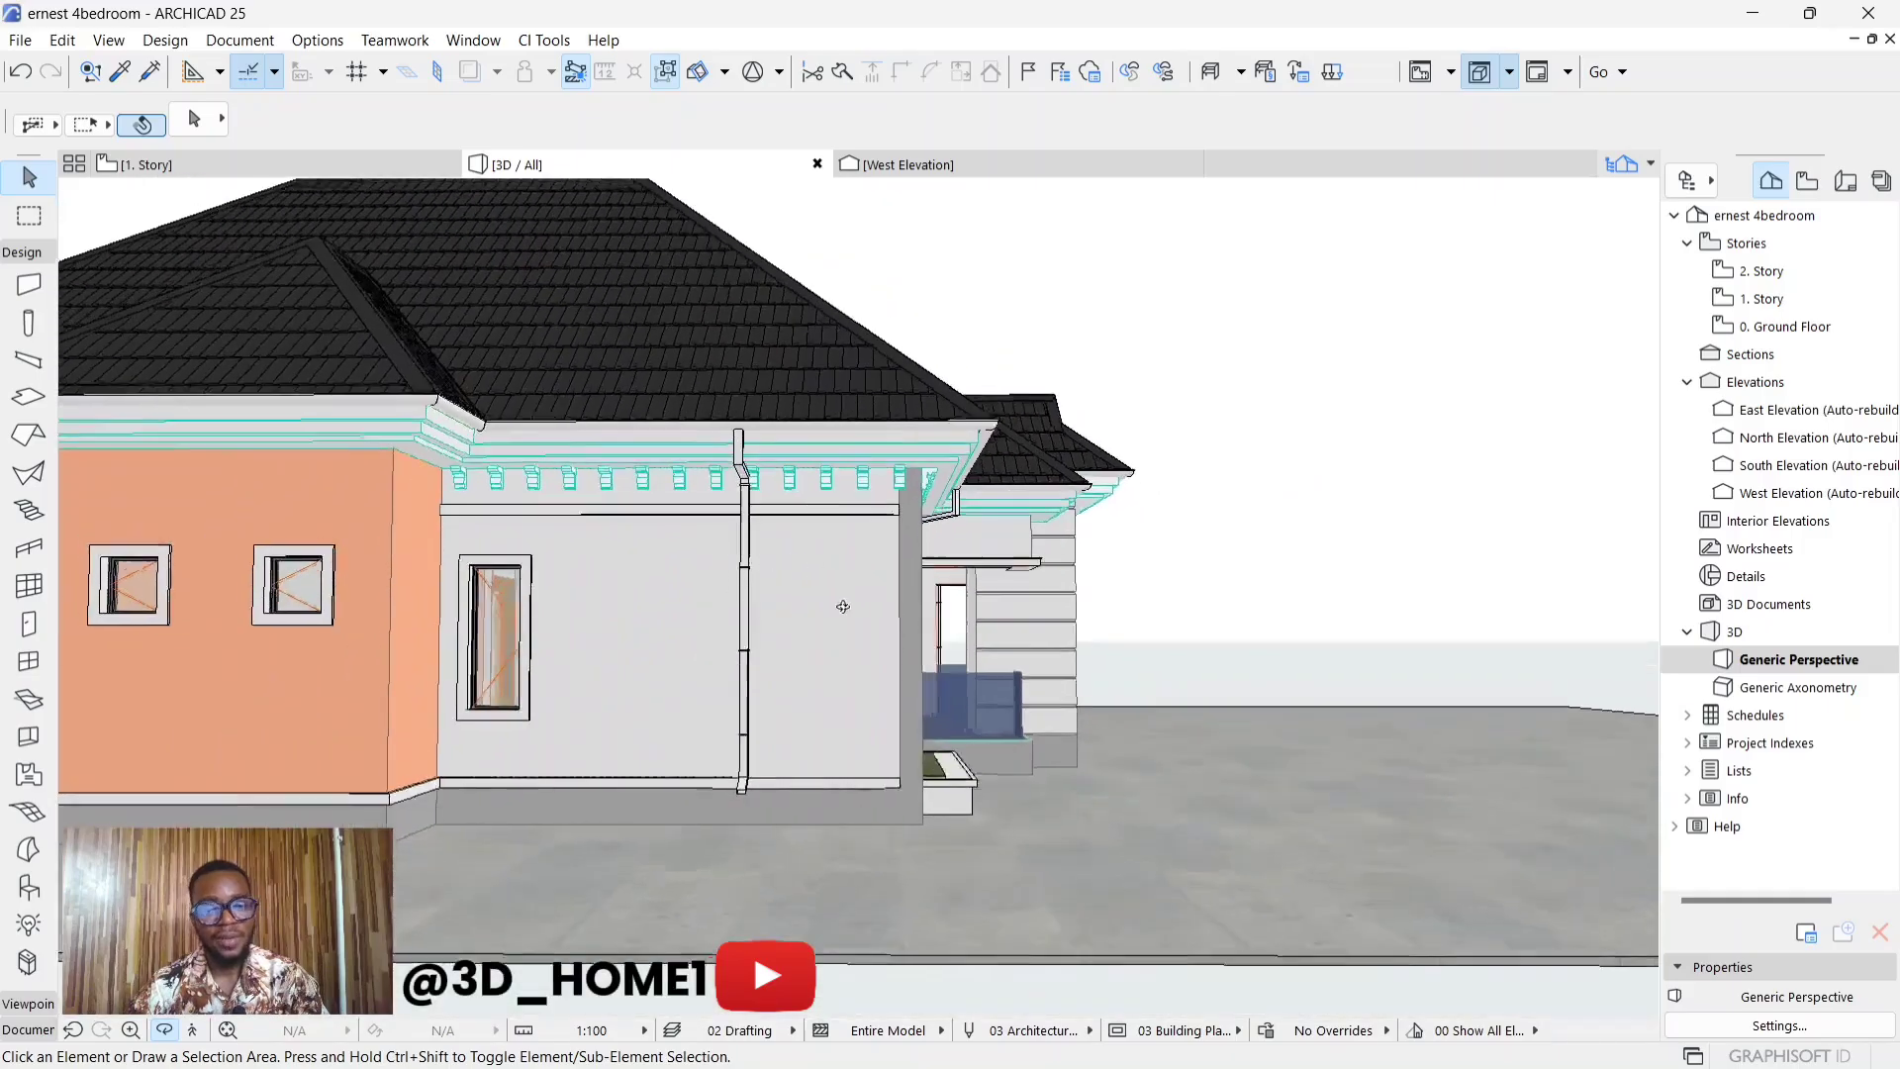
pyautogui.keyDown('shift'); pyautogui.moveTo(857, 599); pyautogui.dragTo(442, 598, button='middle'); pyautogui.keyUp('shift')
pyautogui.scroll(-1, 857, 598)
pyautogui.scroll(3, 857, 597)
pyautogui.keyDown('shift'); pyautogui.moveTo(857, 597); pyautogui.dragTo(415, 566, button='middle'); pyautogui.keyUp('shift')
pyautogui.scroll(-2, 399, 562)
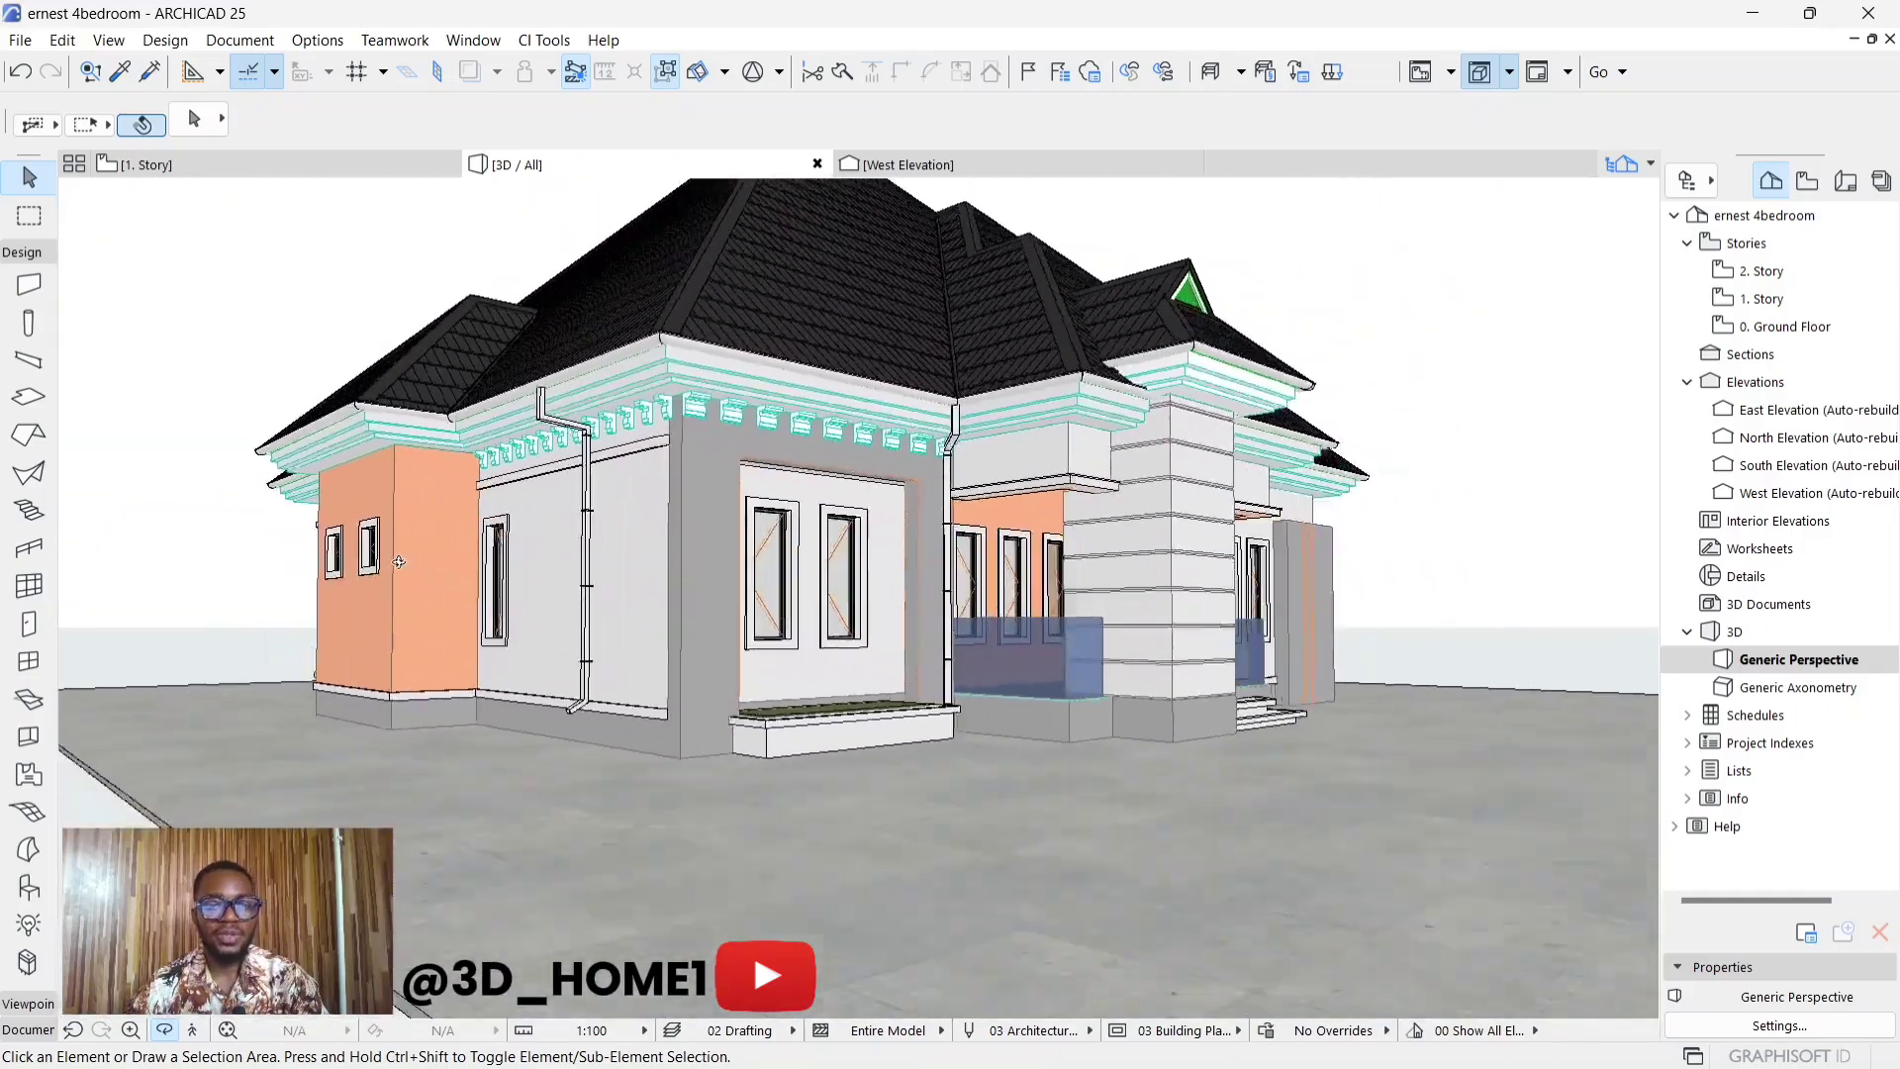
pyautogui.scroll(3, 645, 451)
pyautogui.scroll(2, 646, 452)
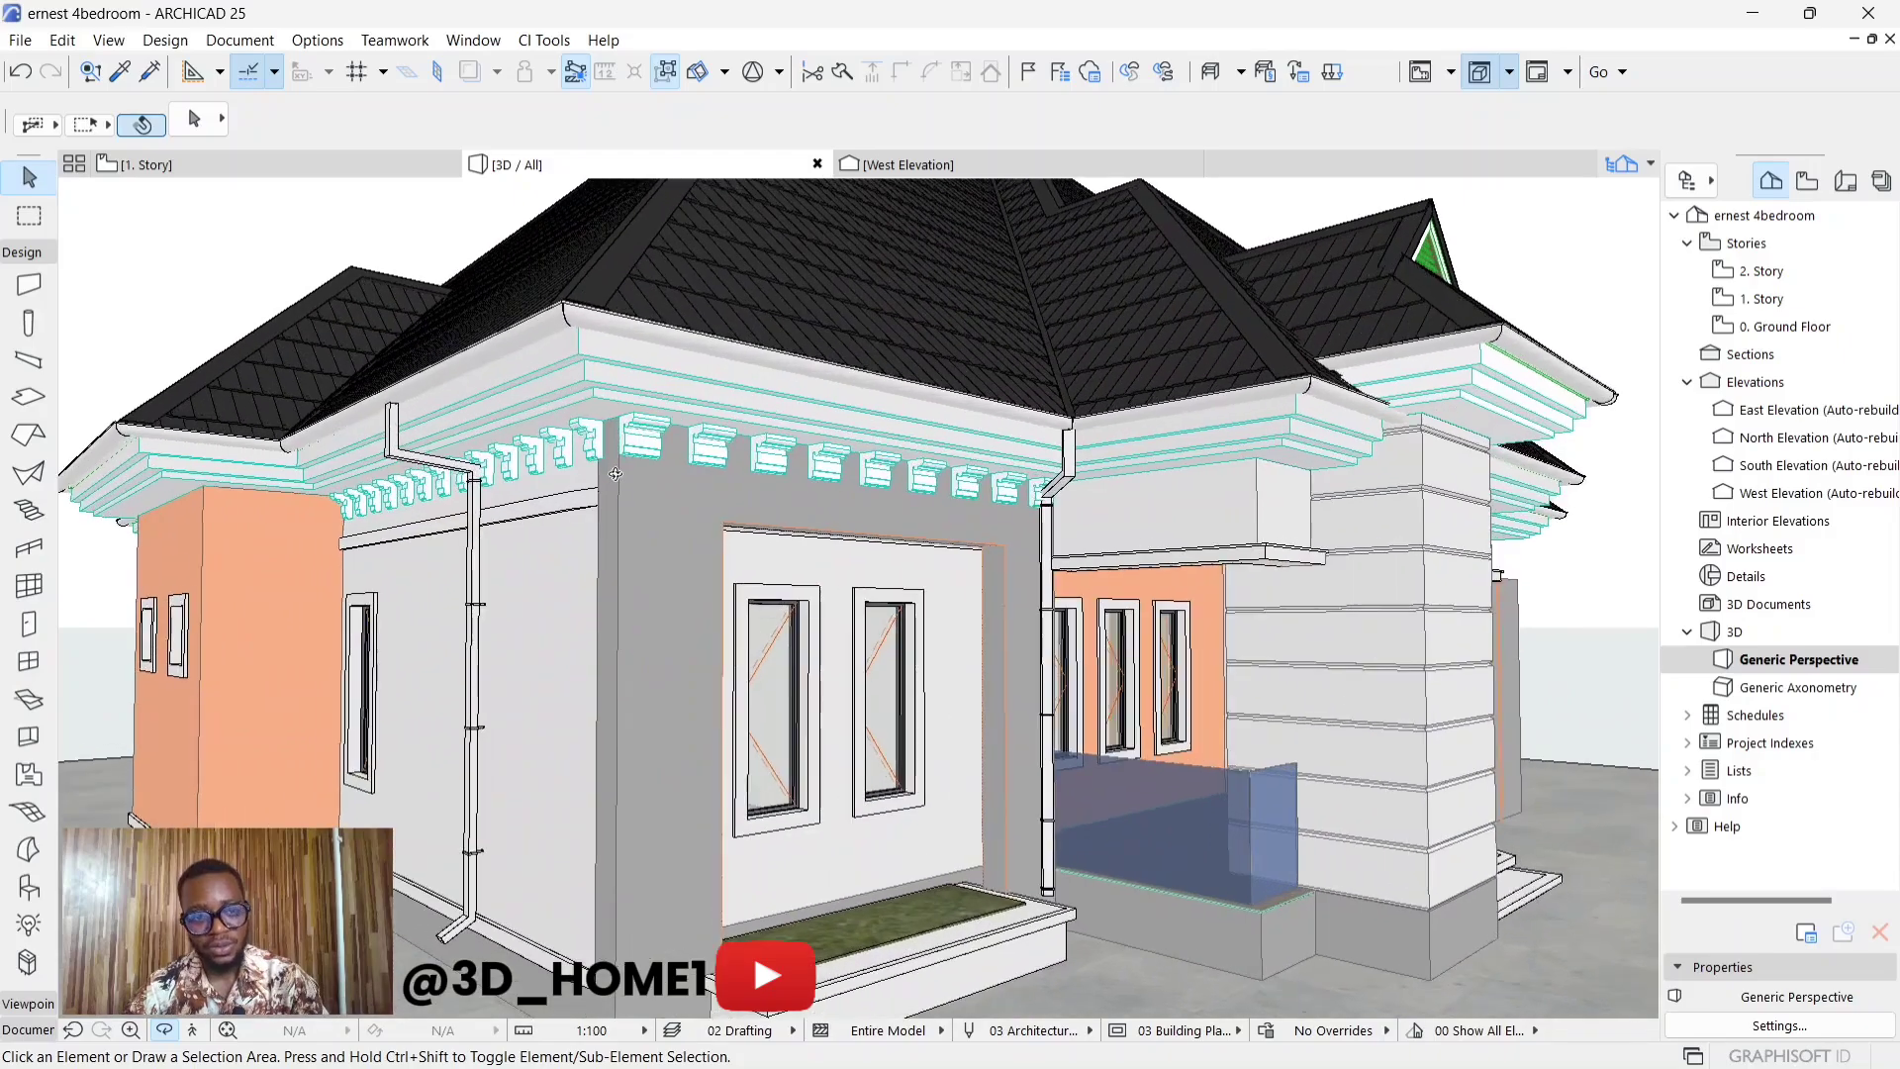
pyautogui.scroll(2, 560, 452)
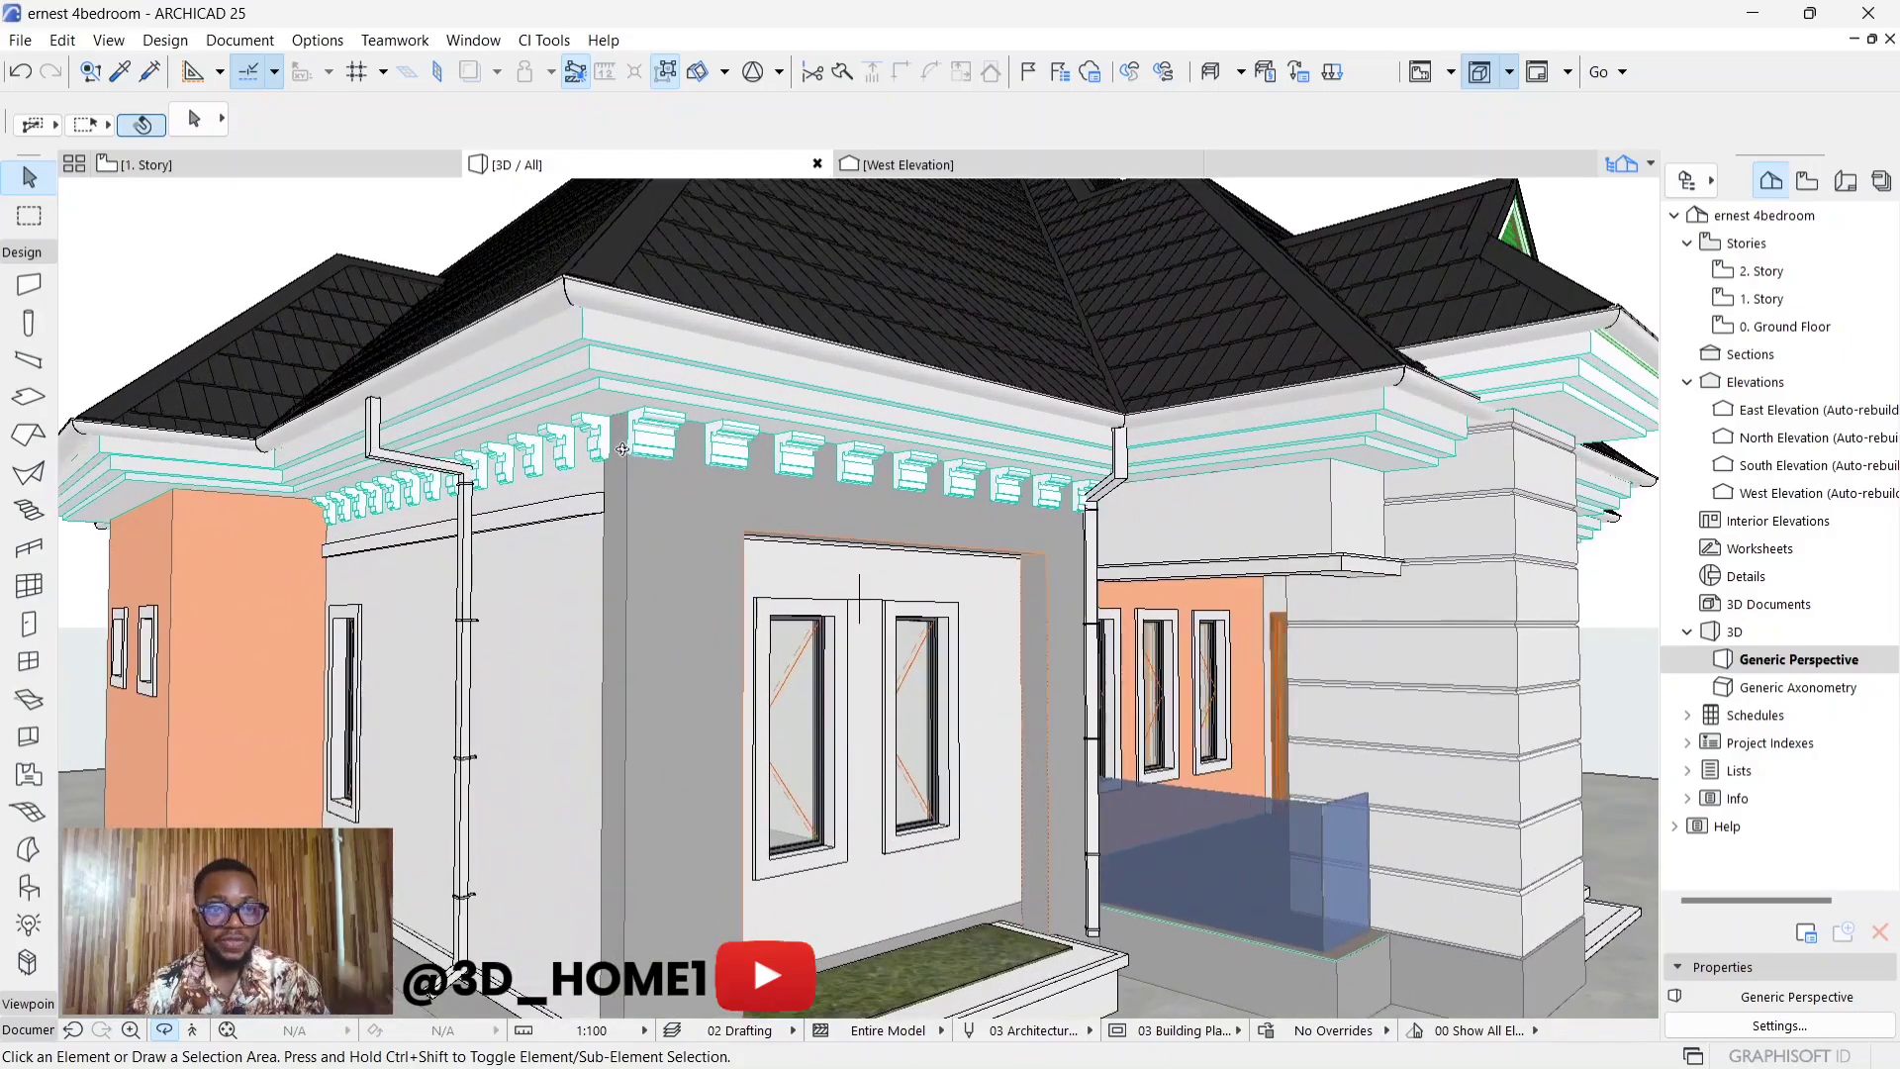
pyautogui.scroll(2, 616, 449)
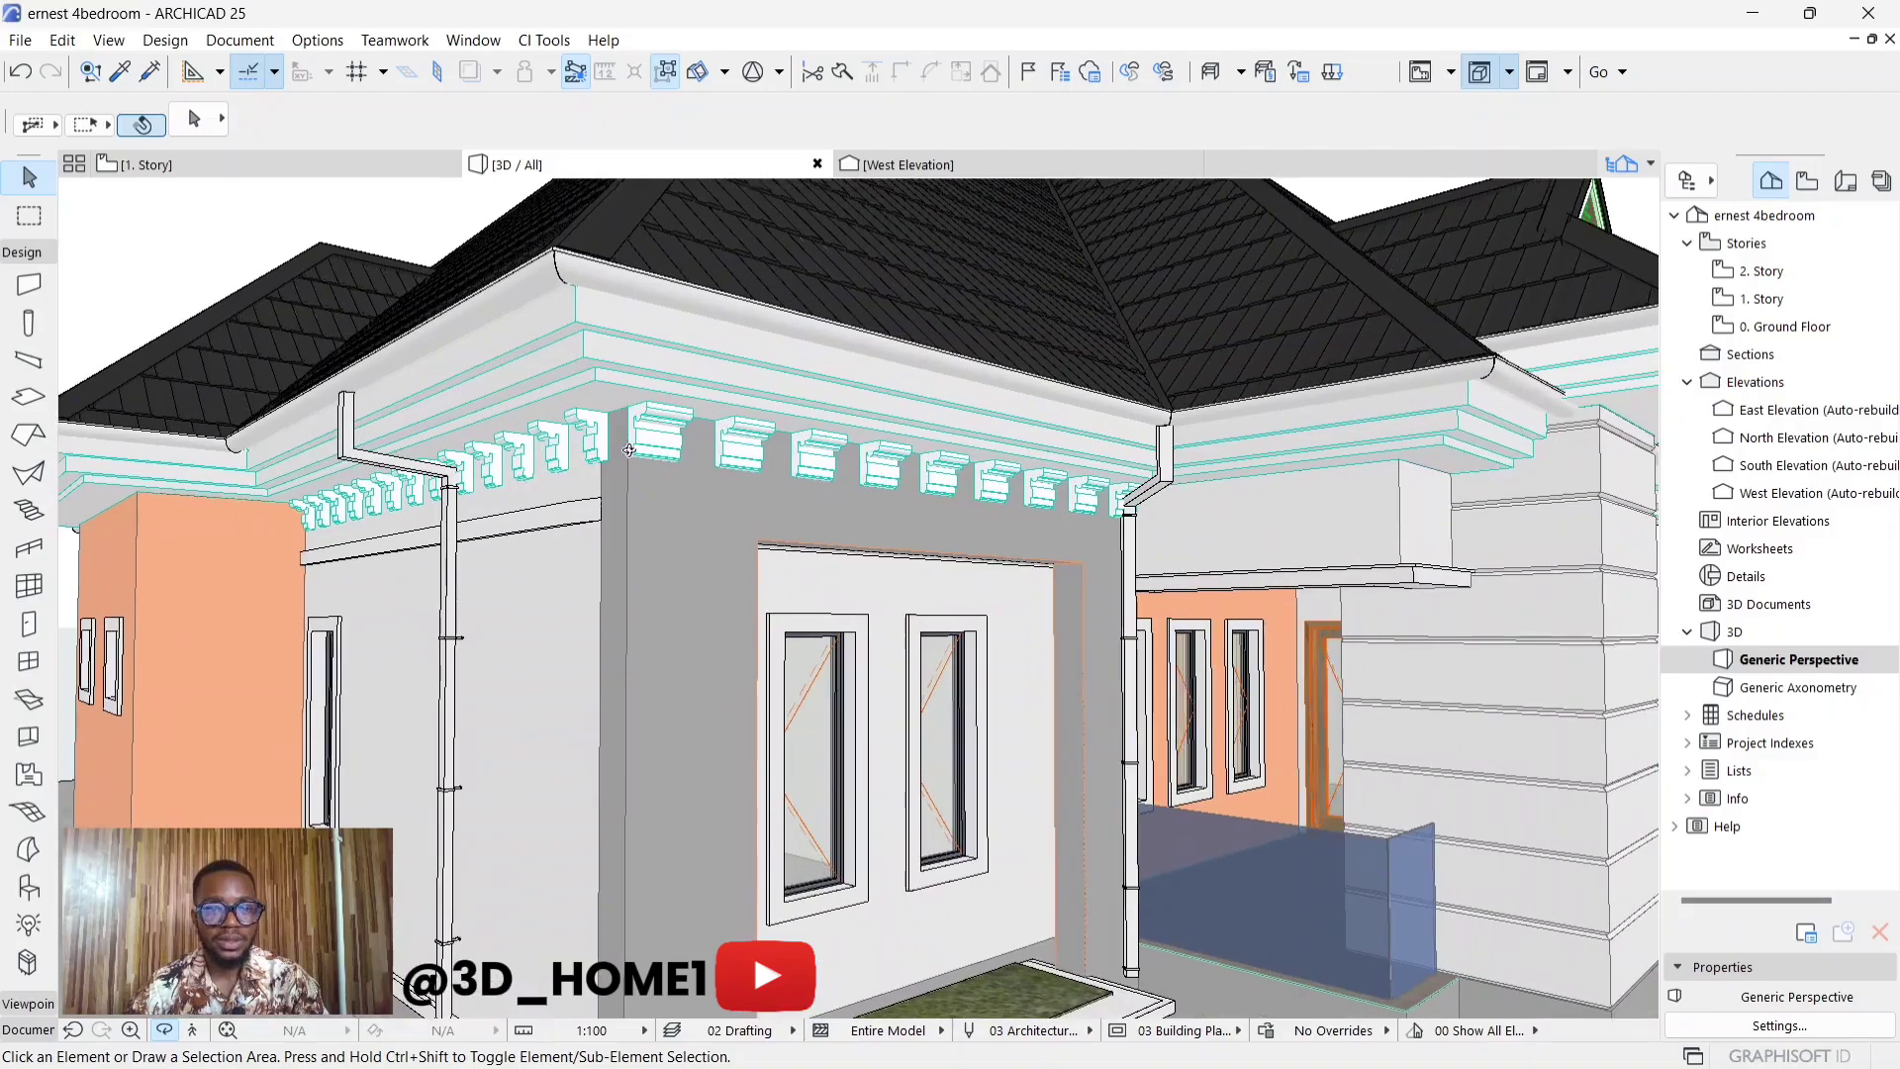